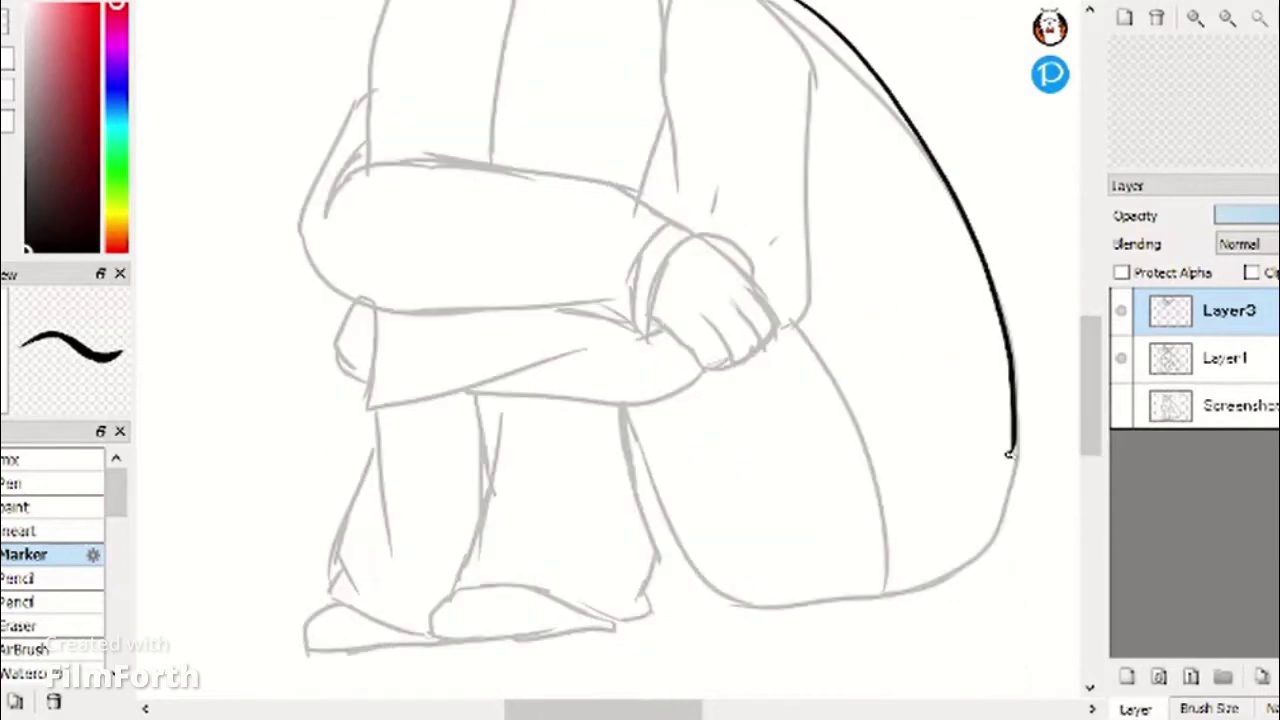
Ink the character's rounded back and bottom, the side seam, the small angular panel and the front hip curve over the sketch.
left_click_drag(1014, 450, 736, 594)
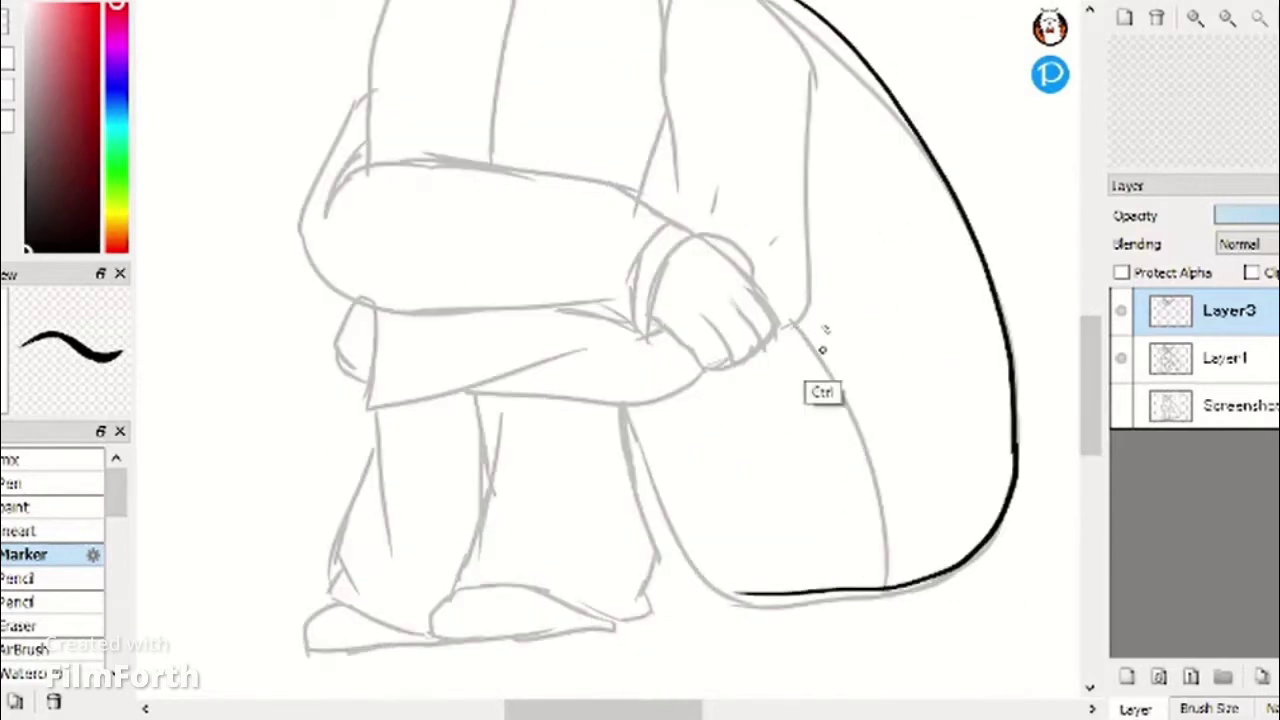
left_click_drag(800, 325, 887, 568)
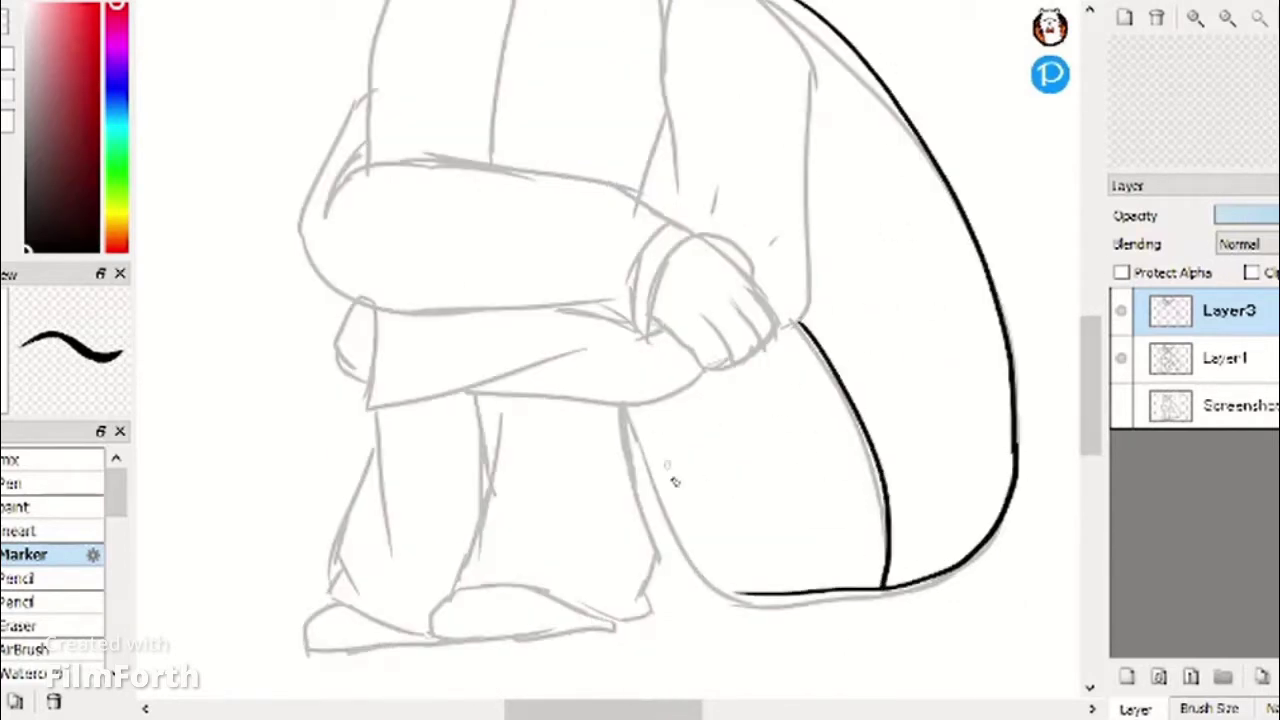
mouse_move(876, 460)
left_mouse_down()
mouse_move(785, 556)
mouse_move(811, 497)
left_mouse_up()
key("ctrl+z")
left_click_drag(810, 500, 797, 590)
left_click_drag(625, 406, 752, 593)
key("ctrl+z")
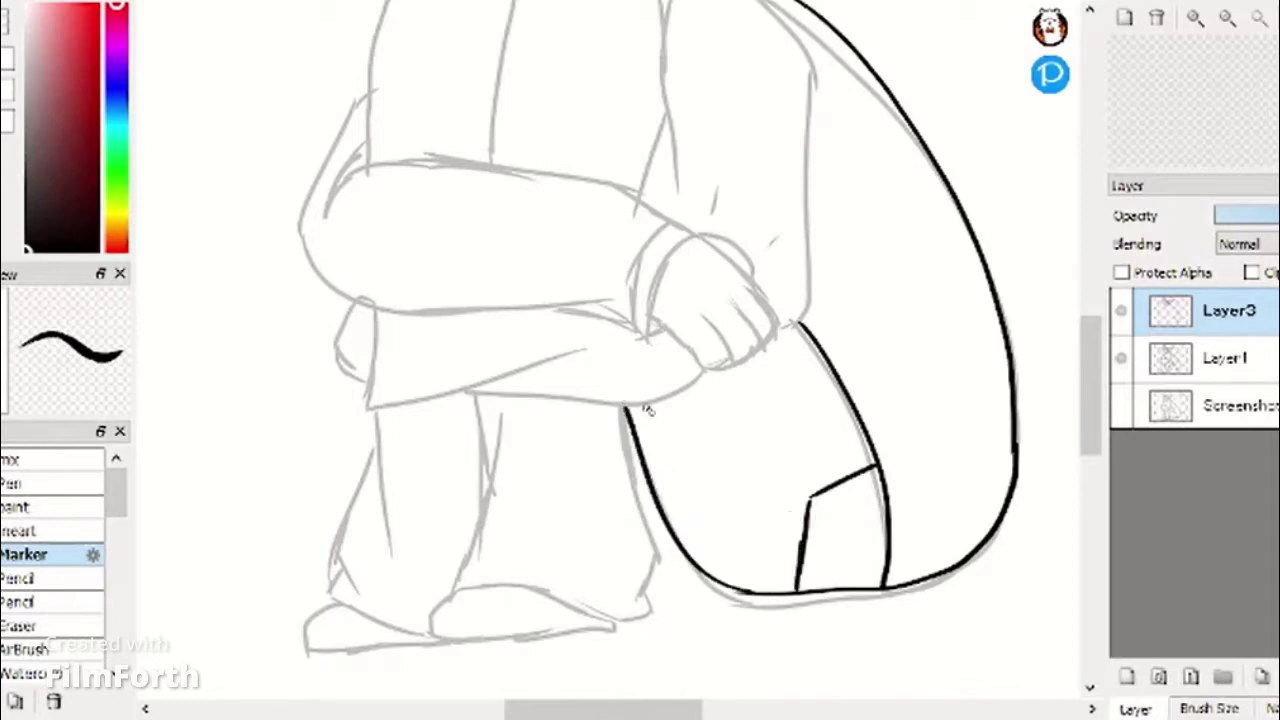
Ink the collar line below the neck and the outline of the front forearm's sleeve wrapped around the legs.
left_click_drag(1104, 371, 1109, 371)
left_click_drag(1095, 371, 1095, 331)
left_click_drag(656, 134, 637, 178)
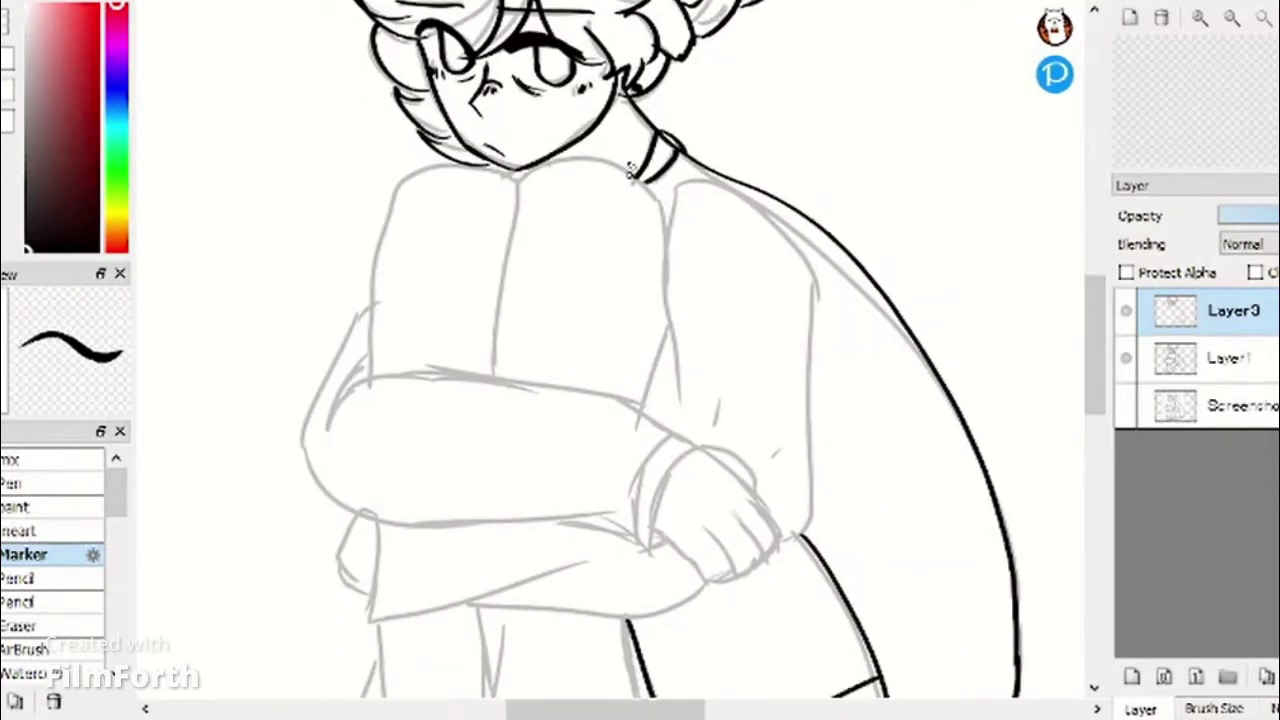
mouse_move(370, 300)
left_mouse_down()
mouse_move(340, 495)
mouse_move(514, 520)
mouse_move(620, 515)
left_mouse_up()
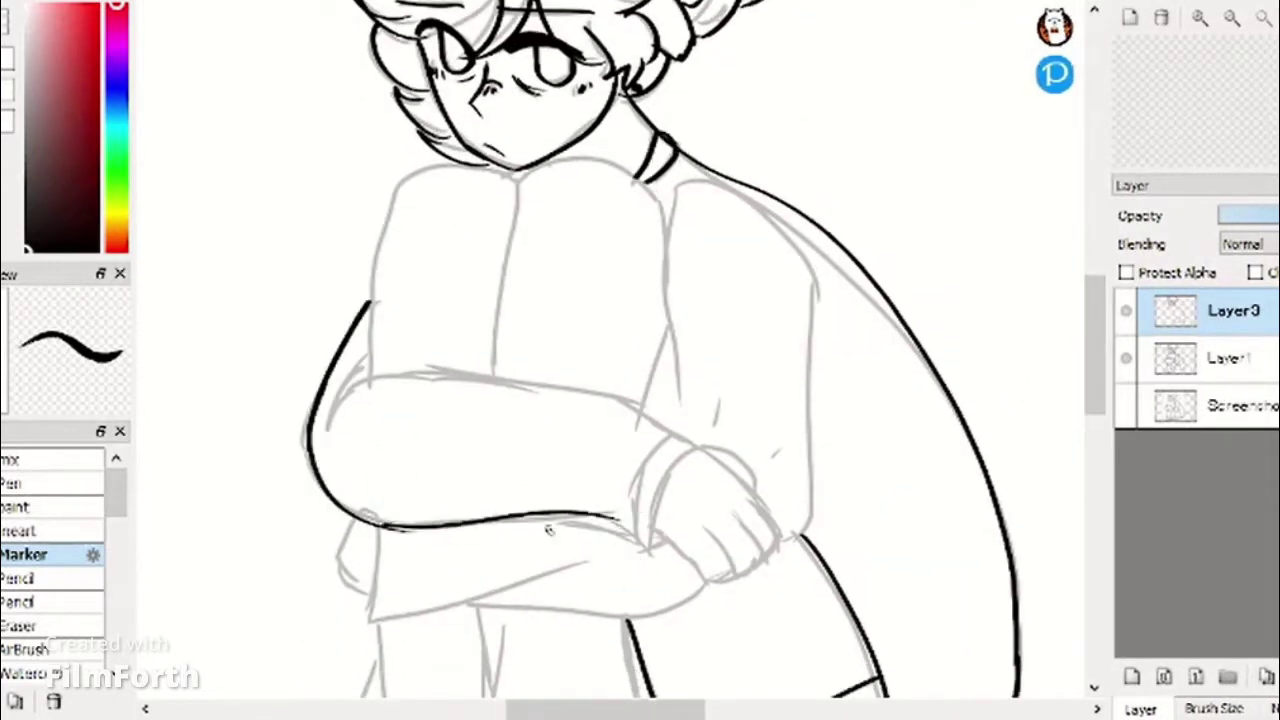
mouse_move(342, 402)
left_mouse_down()
mouse_move(685, 425)
mouse_move(702, 452)
mouse_move(652, 568)
mouse_move(728, 569)
left_mouse_up()
key("ctrl+z")
Ink the curled fingers of the hand at the end of the front sleeve, redrawing unsatisfactory strokes.
left_click_drag(678, 512, 727, 571)
key("ctrl+z")
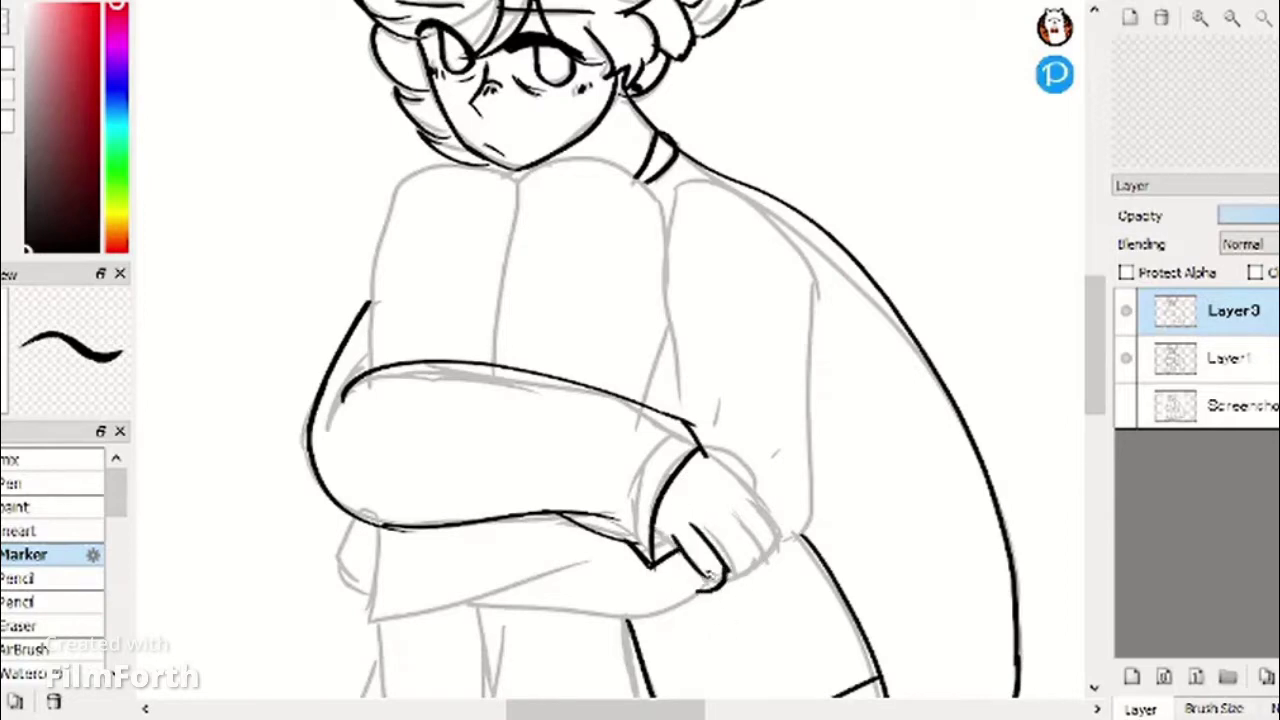
key("ctrl+z")
mouse_move(713, 512)
left_mouse_down()
mouse_move(735, 582)
mouse_move(713, 562)
mouse_move(700, 584)
mouse_move(708, 530)
left_mouse_up()
key("ctrl+z")
key("ctrl+z")
mouse_move(729, 520)
left_mouse_down()
mouse_move(755, 555)
mouse_move(736, 576)
left_mouse_up()
key("ctrl+z")
left_click_drag(733, 528, 735, 578)
left_click_drag(786, 537, 757, 567)
key("ctrl+z")
left_click_drag(752, 524, 768, 555)
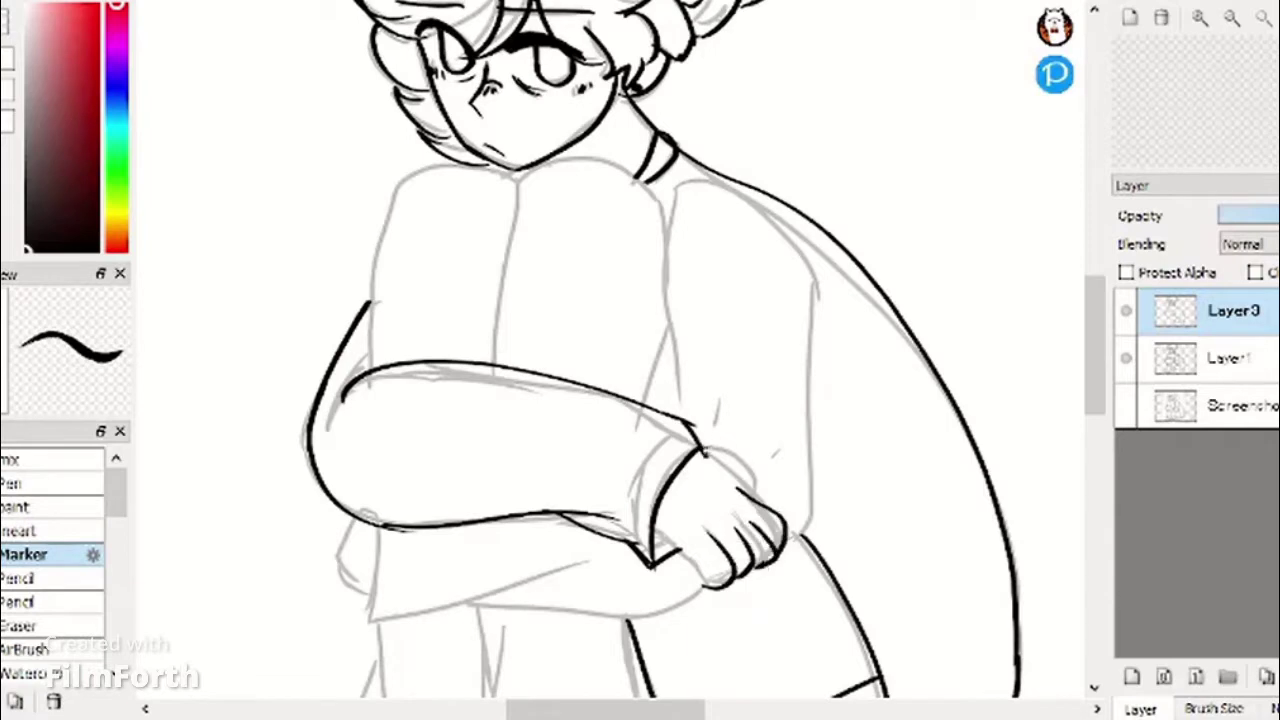
Ink the back of the hand and its lower edge, joining the fingers to the sleeve cuff.
left_click_drag(704, 449, 765, 503)
key("ctrl+z")
left_click_drag(704, 450, 742, 486)
left_click_drag(656, 528, 703, 573)
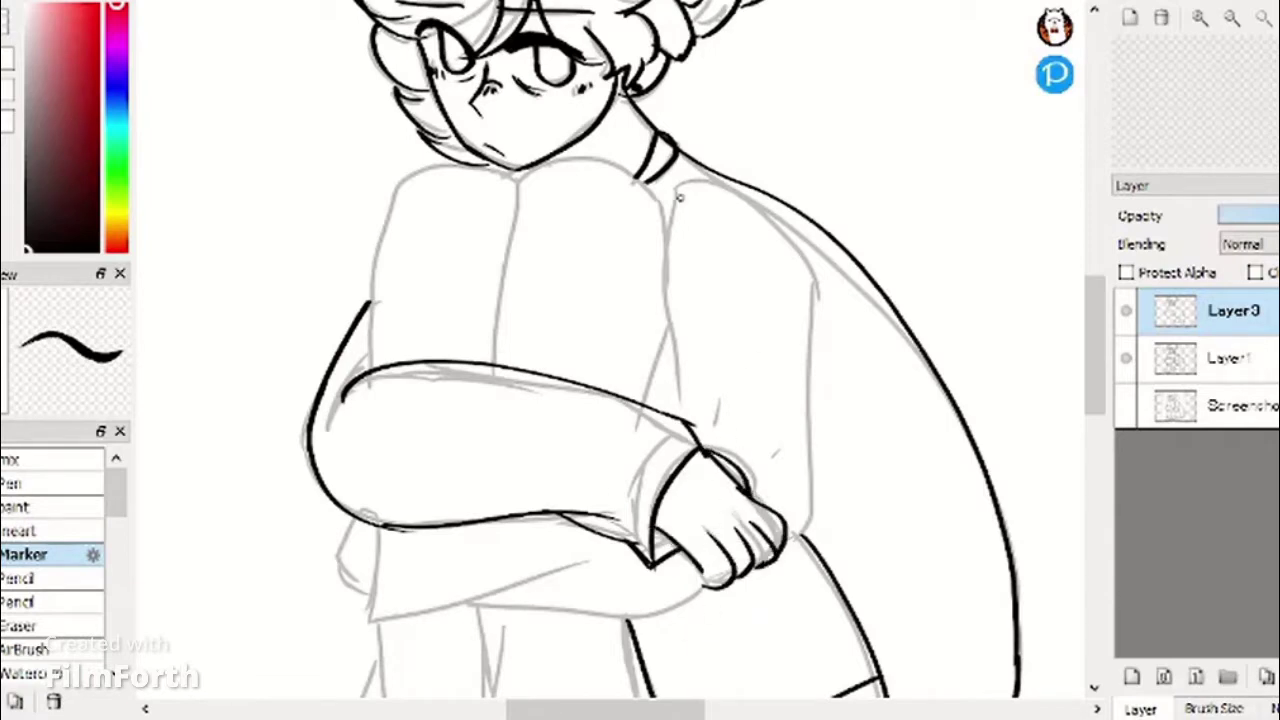
Ink the rounded shoulder and both sides of the upper arm, plus the short body line beside the sleeve.
left_click_drag(671, 240, 786, 228)
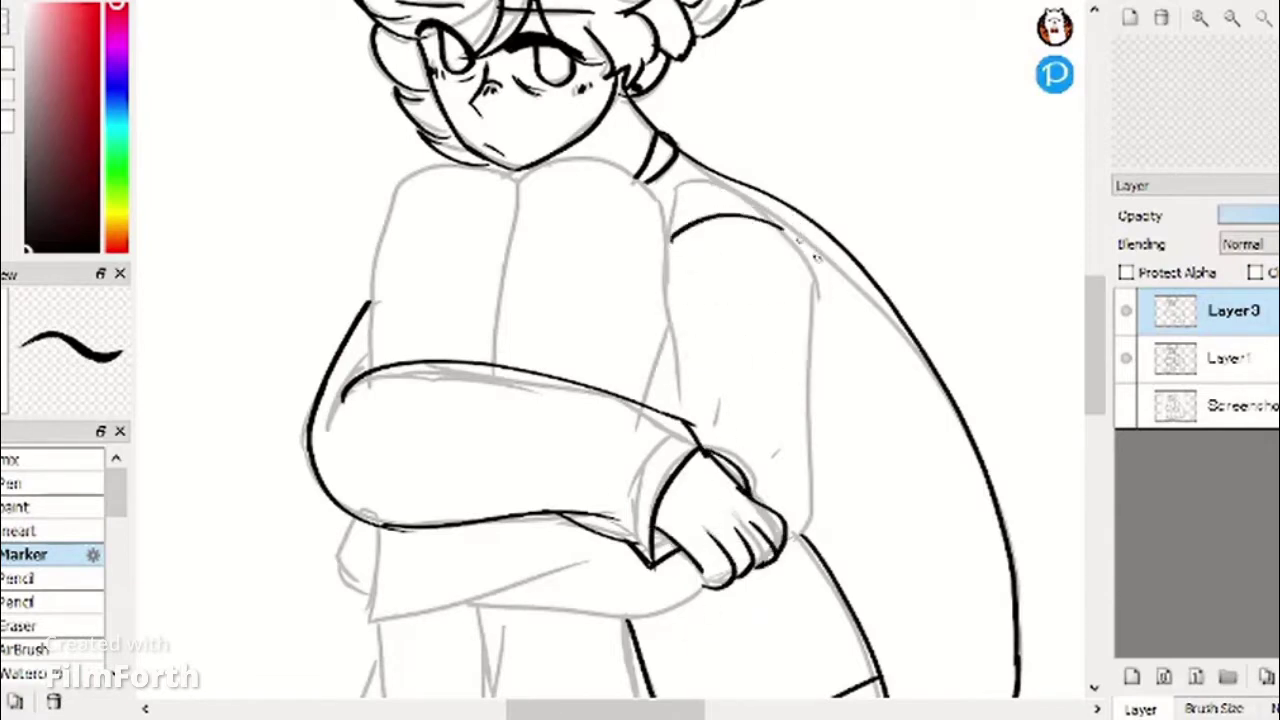
key("ctrl+z")
left_click_drag(660, 268, 823, 374)
left_click_drag(660, 264, 686, 400)
left_click_drag(824, 354, 790, 523)
left_click_drag(662, 348, 638, 402)
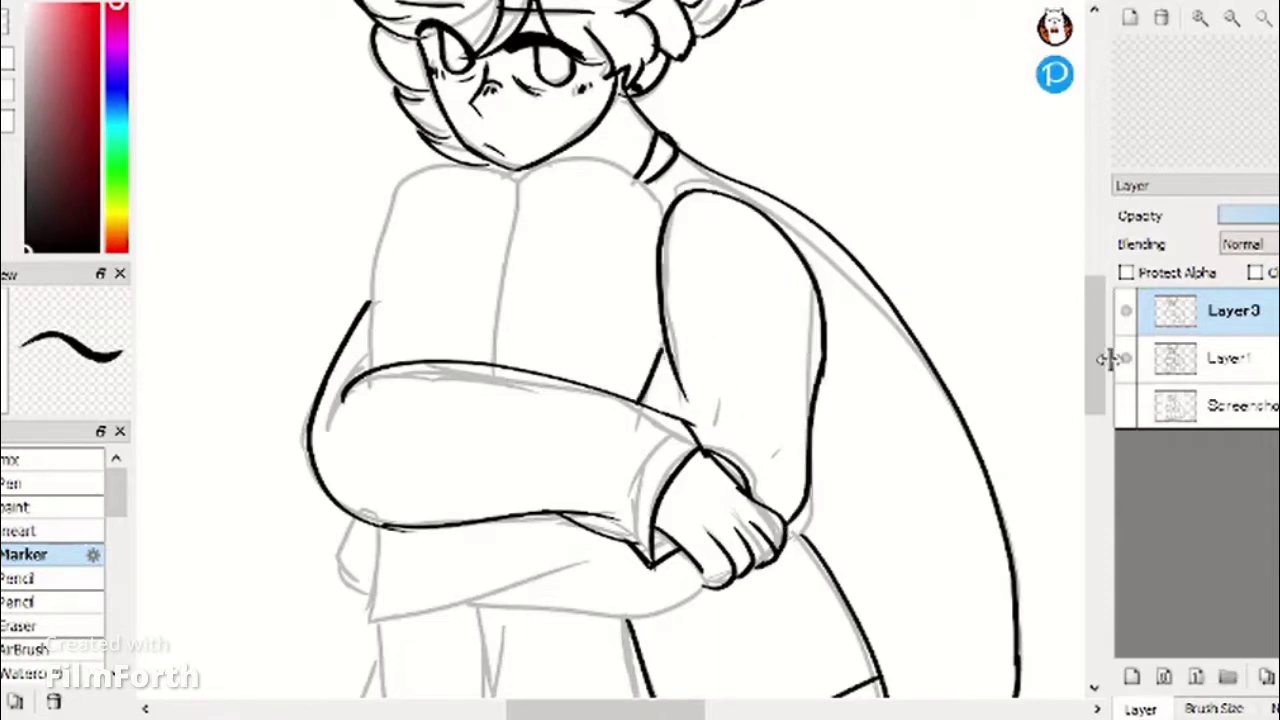
Ink the outline and fold of the lower sleeve crossing beneath the front forearm.
left_click_drag(1100, 358, 1100, 393)
mouse_move(704, 398)
left_mouse_down()
mouse_move(682, 434)
mouse_move(472, 426)
left_mouse_up()
mouse_move(378, 348)
left_mouse_down()
mouse_move(361, 450)
mouse_move(600, 398)
left_mouse_up()
key("ctrl+z")
left_click_drag(362, 443, 586, 398)
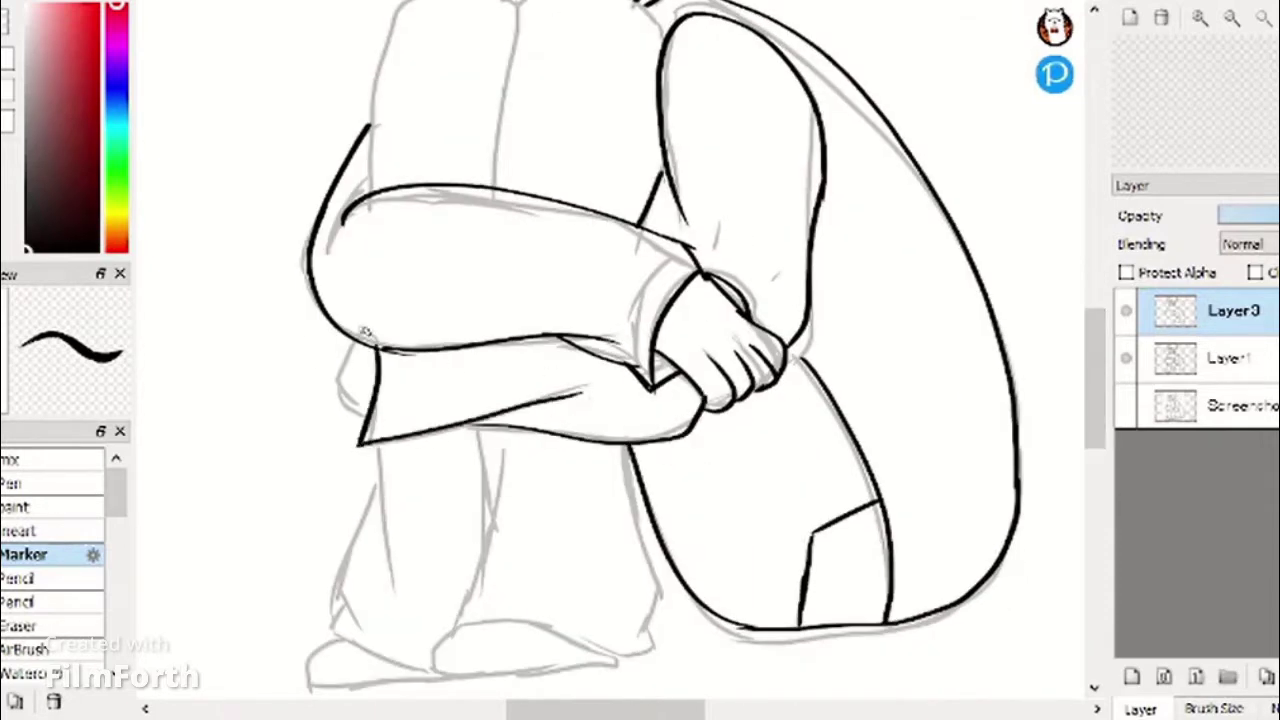
Ink the far hand behind the lower sleeve and the outlines, folds and hems of both trouser legs.
left_click_drag(364, 332, 406, 595)
mouse_move(384, 462)
left_mouse_down()
mouse_move(347, 601)
mouse_move(436, 674)
left_mouse_up()
left_click_drag(478, 434, 486, 546)
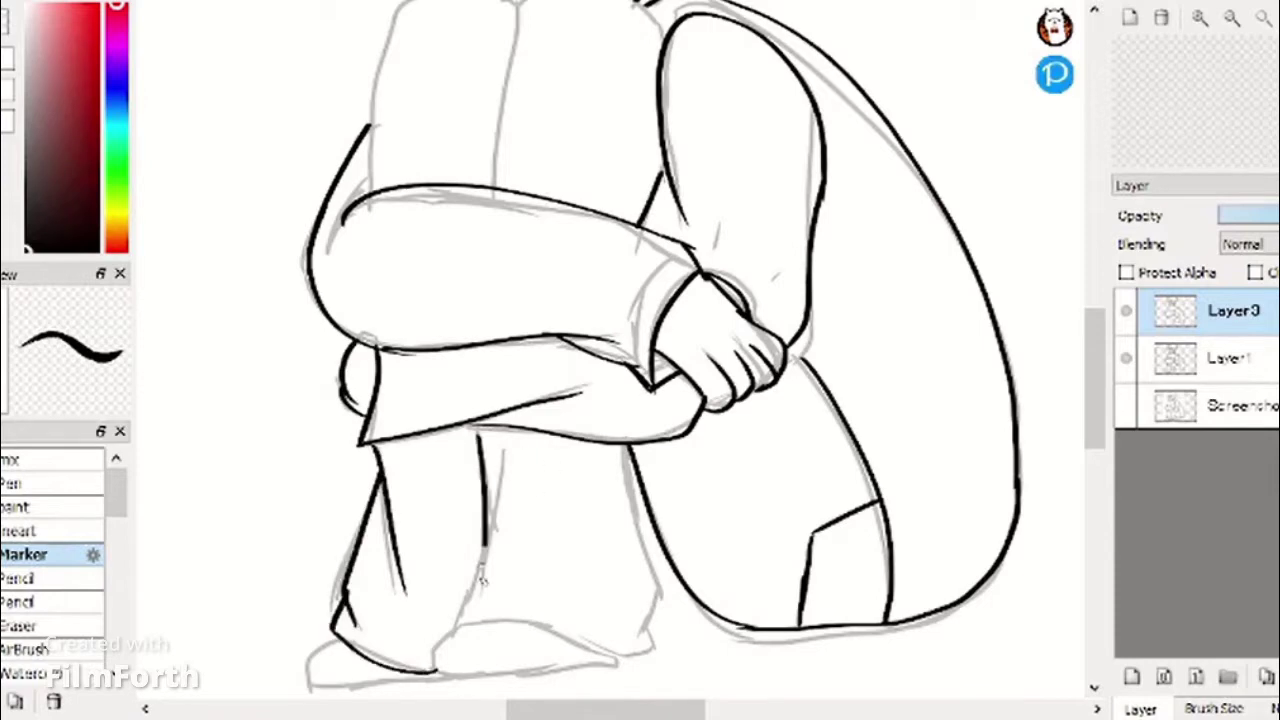
left_click_drag(506, 456, 458, 626)
mouse_move(616, 454)
left_mouse_down()
mouse_move(655, 585)
mouse_move(650, 650)
left_mouse_up()
left_click_drag(530, 634, 650, 652)
Ink the outlines of both shoes below the trouser hems.
left_click_drag(459, 628, 550, 632)
left_click_drag(340, 642, 438, 676)
mouse_move(460, 624)
left_mouse_down()
mouse_move(436, 672)
mouse_move(618, 664)
left_mouse_up()
left_click_drag(620, 668, 630, 653)
Ink the rounded tops and outer edge of the raised knees beneath the chin, replacing the first strokes.
left_click_drag(1098, 386, 1097, 336)
mouse_move(369, 464)
left_mouse_down()
mouse_move(496, 262)
mouse_move(388, 450)
left_mouse_up()
key("ctrl+z")
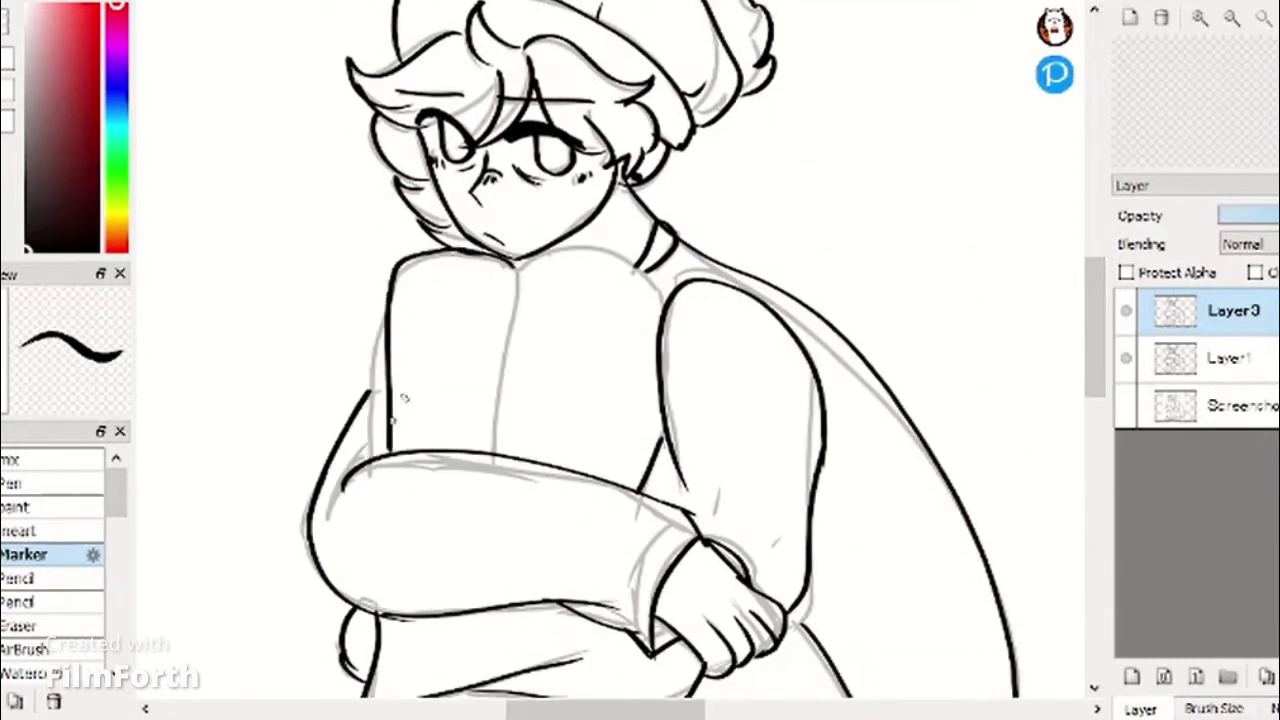
key("ctrl+z")
key("ctrl+z")
mouse_move(398, 276)
left_mouse_down()
mouse_move(518, 274)
mouse_move(369, 465)
left_mouse_up()
Ink the line separating the two raised knees from their tops to the forearm.
left_click_drag(520, 268, 496, 458)
key("ctrl+z")
left_click_drag(1097, 358, 1097, 393)
key("ctrl+z")
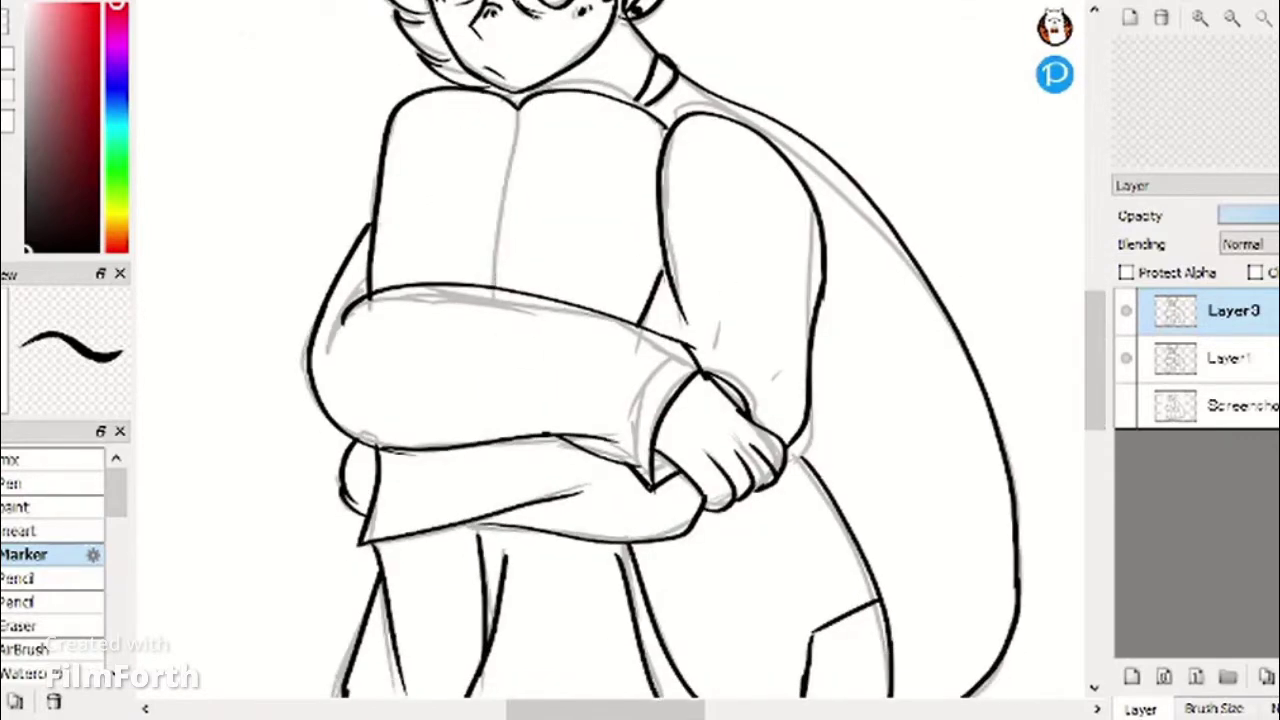
left_click_drag(520, 100, 497, 288)
Hide the Layer1 sketch and ink thin soles along the undersides of both shoes.
left_click(1126, 358)
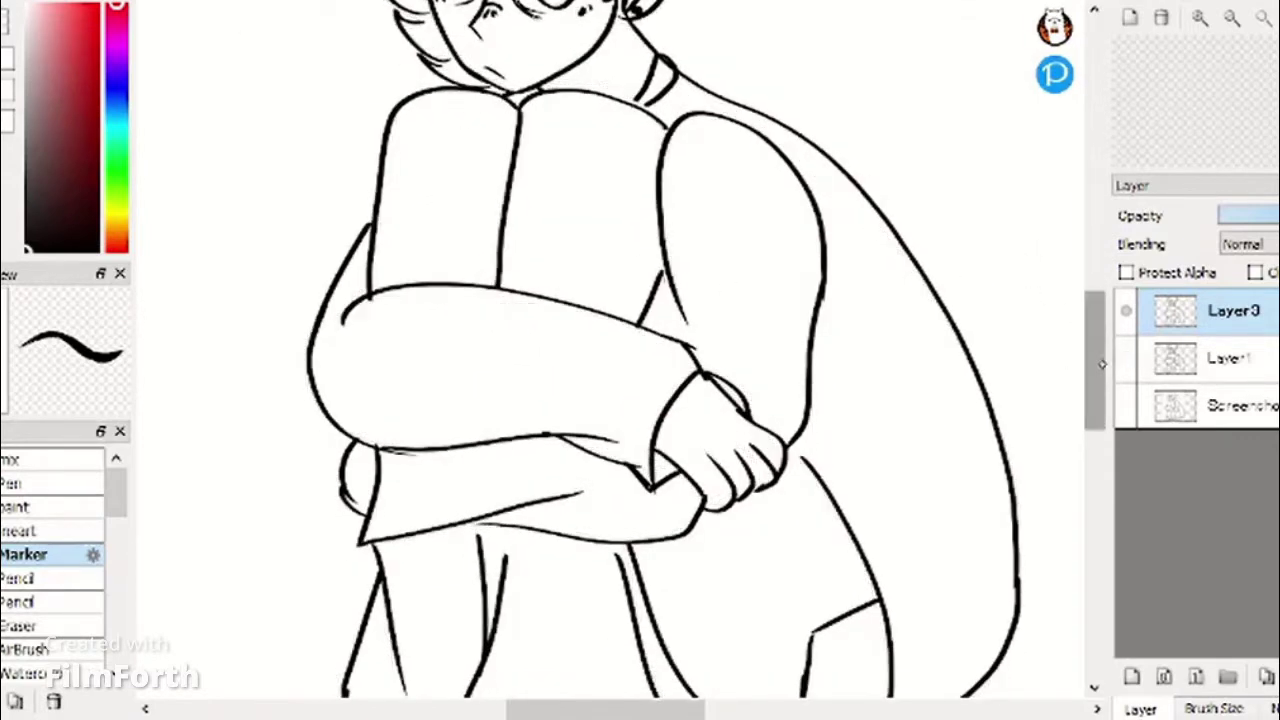
left_click_drag(1099, 364, 1099, 426)
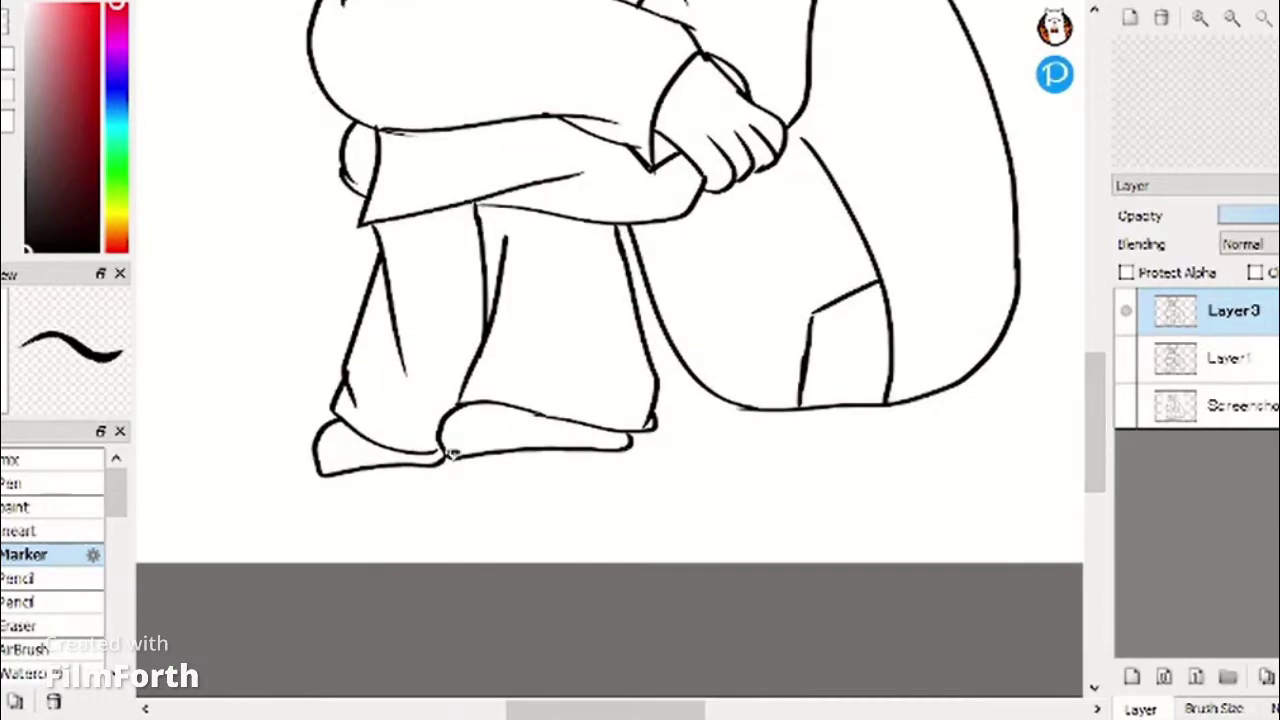
mouse_move(447, 457)
left_mouse_down()
mouse_move(620, 440)
mouse_move(630, 460)
left_mouse_up()
key("ctrl+z")
left_click_drag(325, 473, 449, 472)
left_click_drag(447, 460, 450, 473)
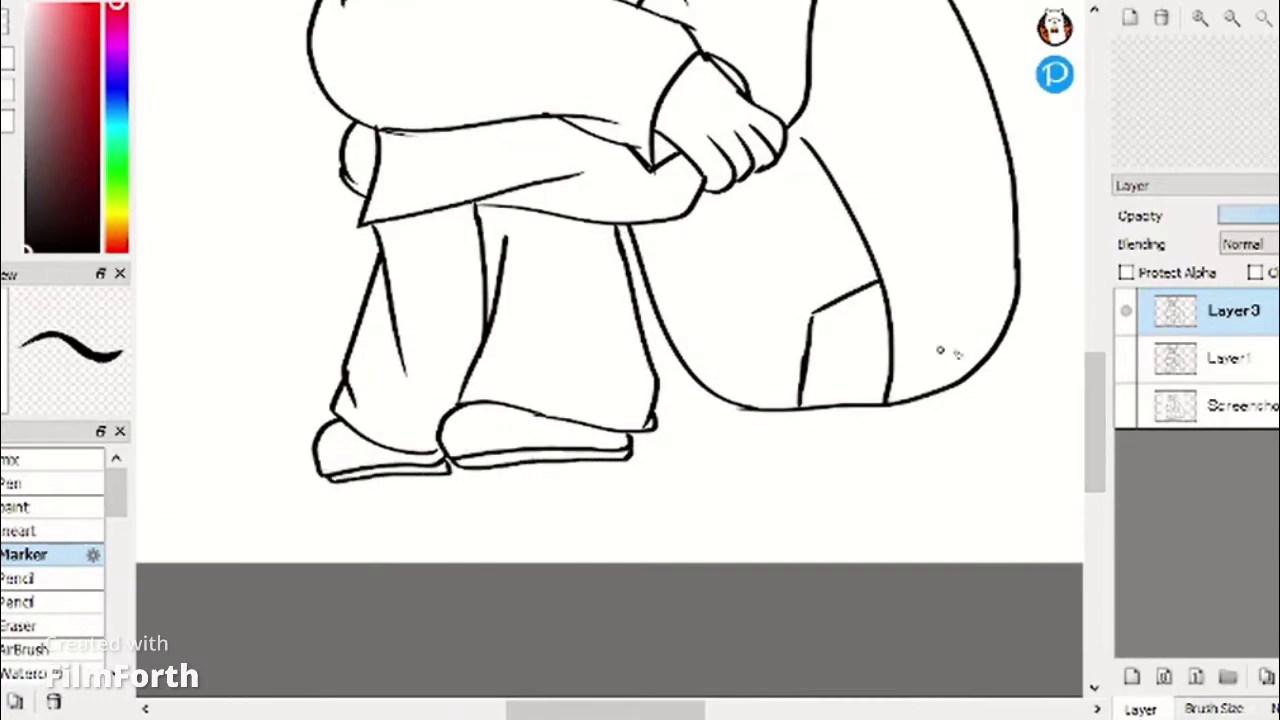
Ink small jagged wisps of hair along the nape, just above the collar.
left_click_drag(1097, 420, 1097, 324)
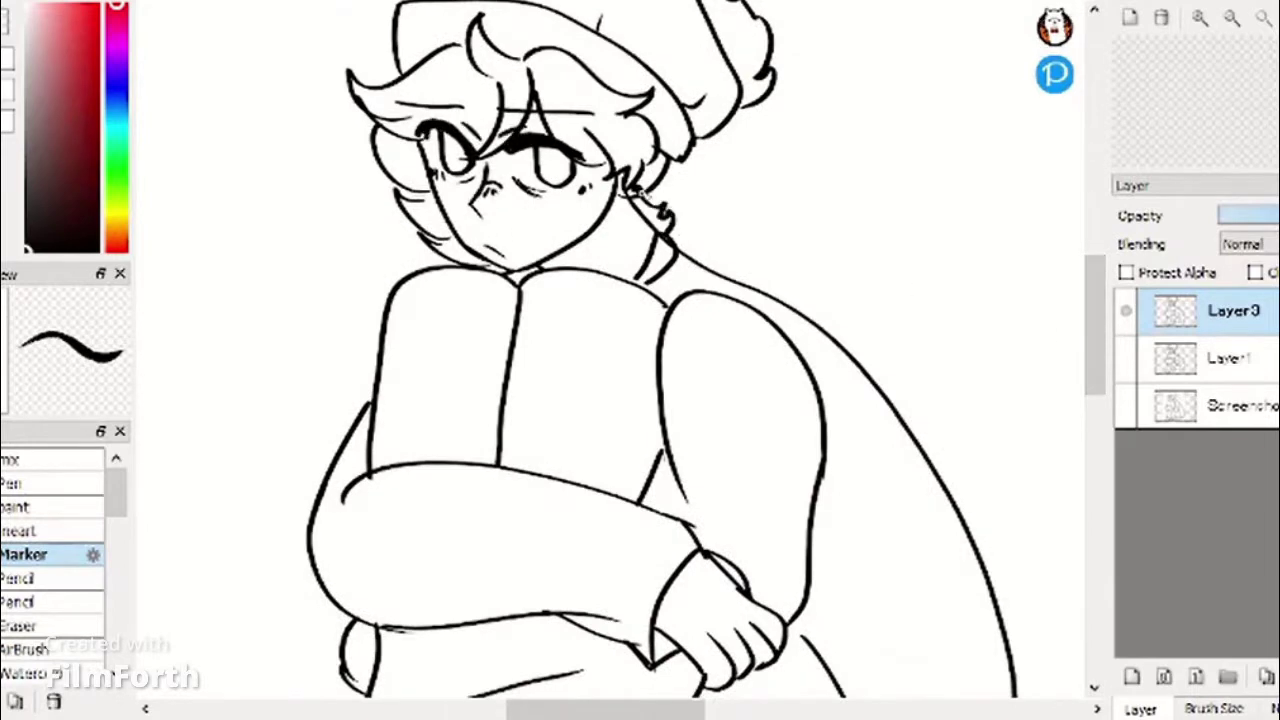
key("ctrl+z")
left_click_drag(632, 194, 658, 228)
mouse_move(1097, 343)
left_mouse_down()
mouse_move(1097, 302)
mouse_move(1095, 315)
left_mouse_up()
Browse the saved pictures and open the cartoon character image as a drawing reference.
scroll(624, 288, "down", 5)
scroll(626, 290, "up", 3)
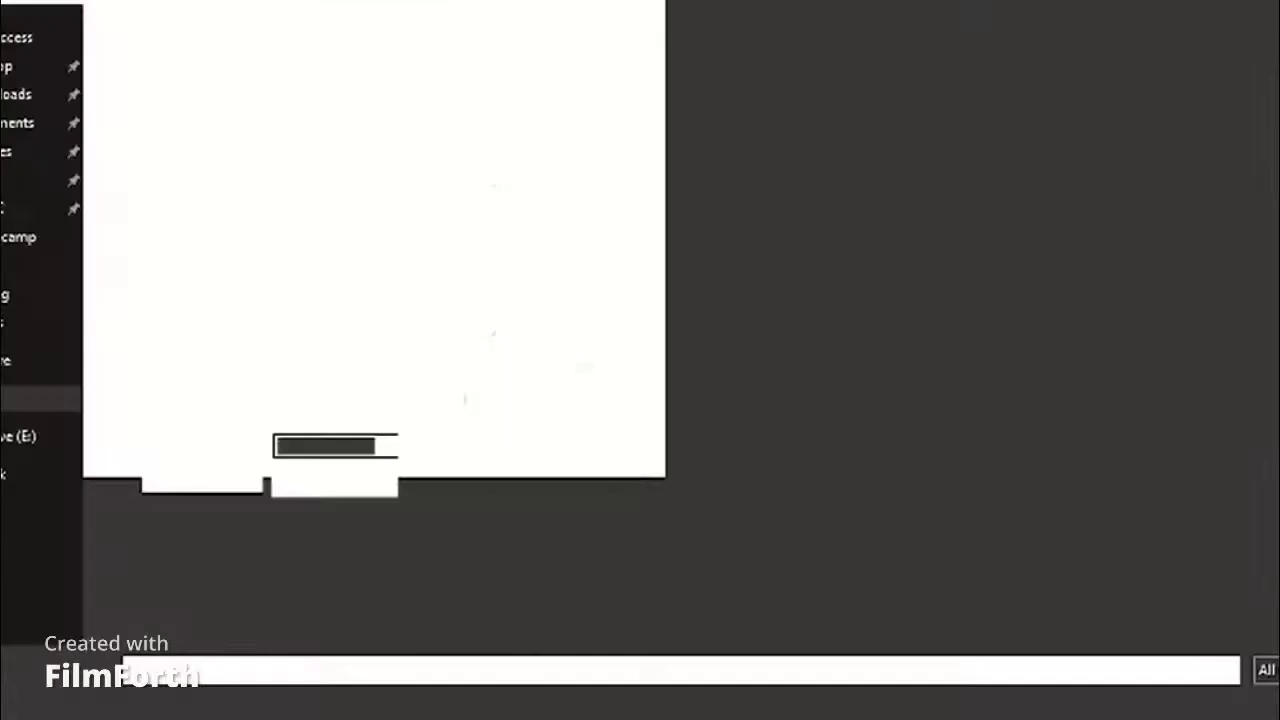
scroll(660, 330, "down", 20)
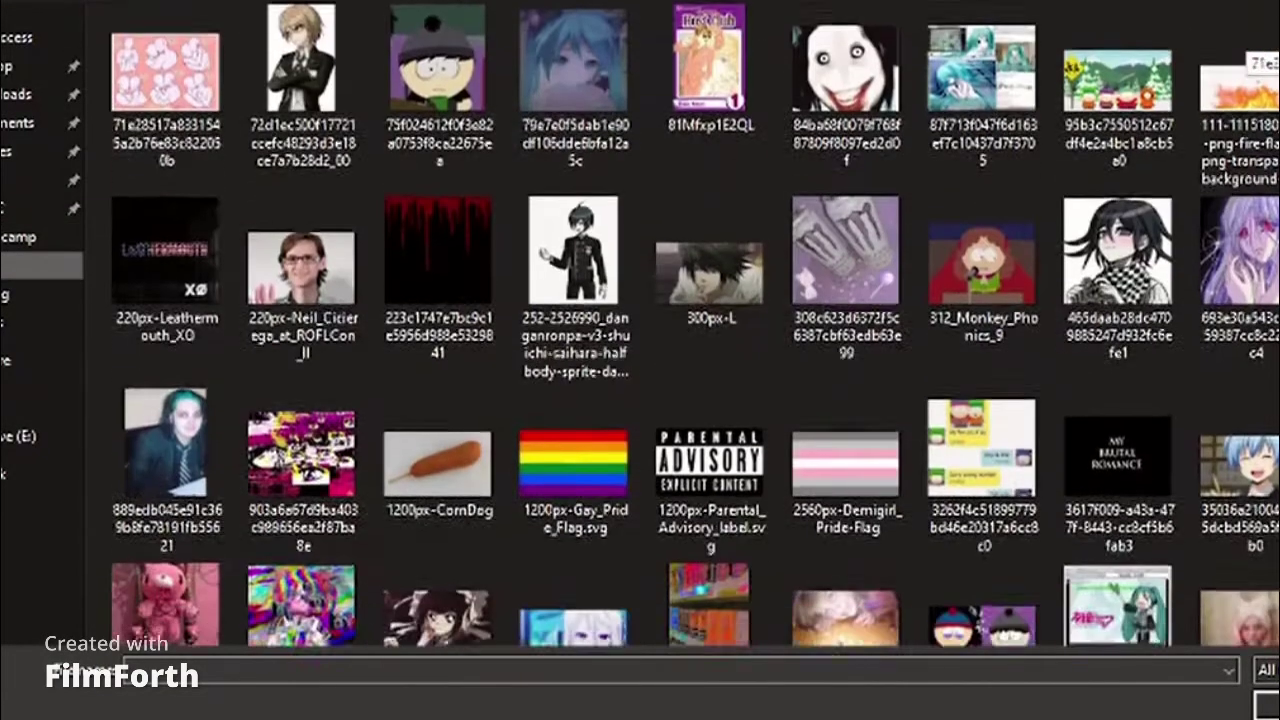
scroll(726, 406, "down", 20)
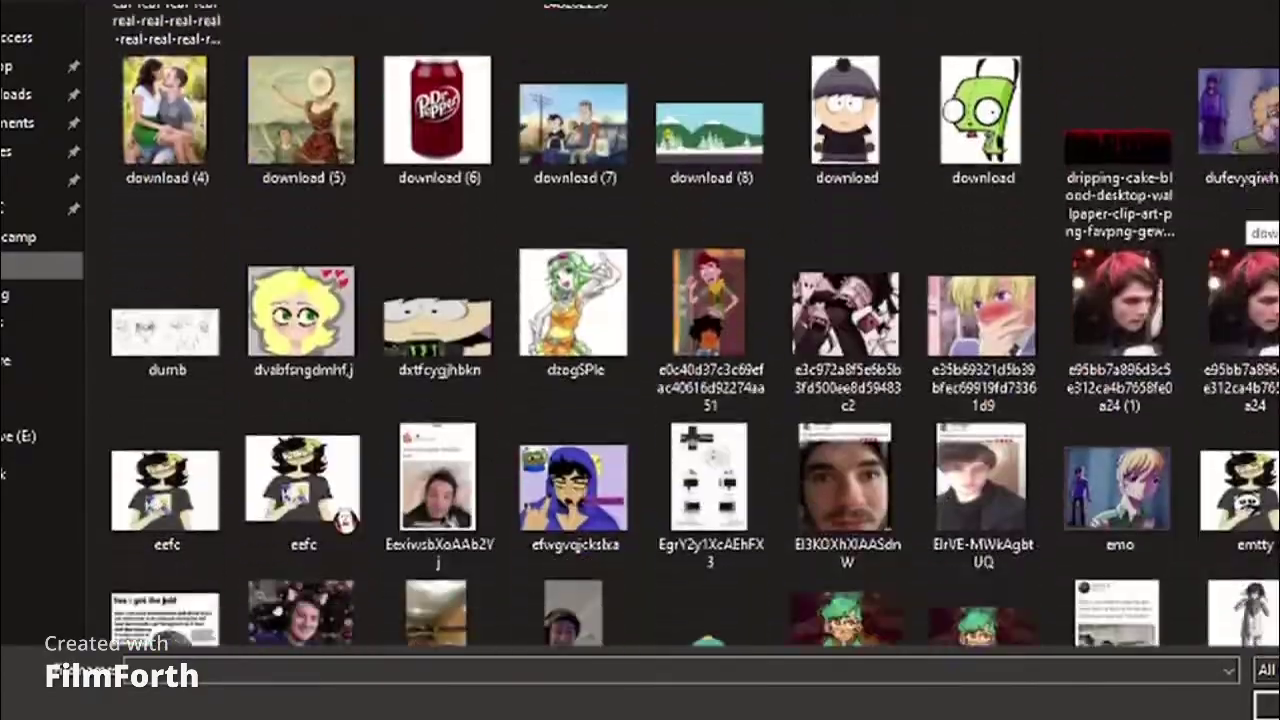
scroll(575, 340, "down", 15)
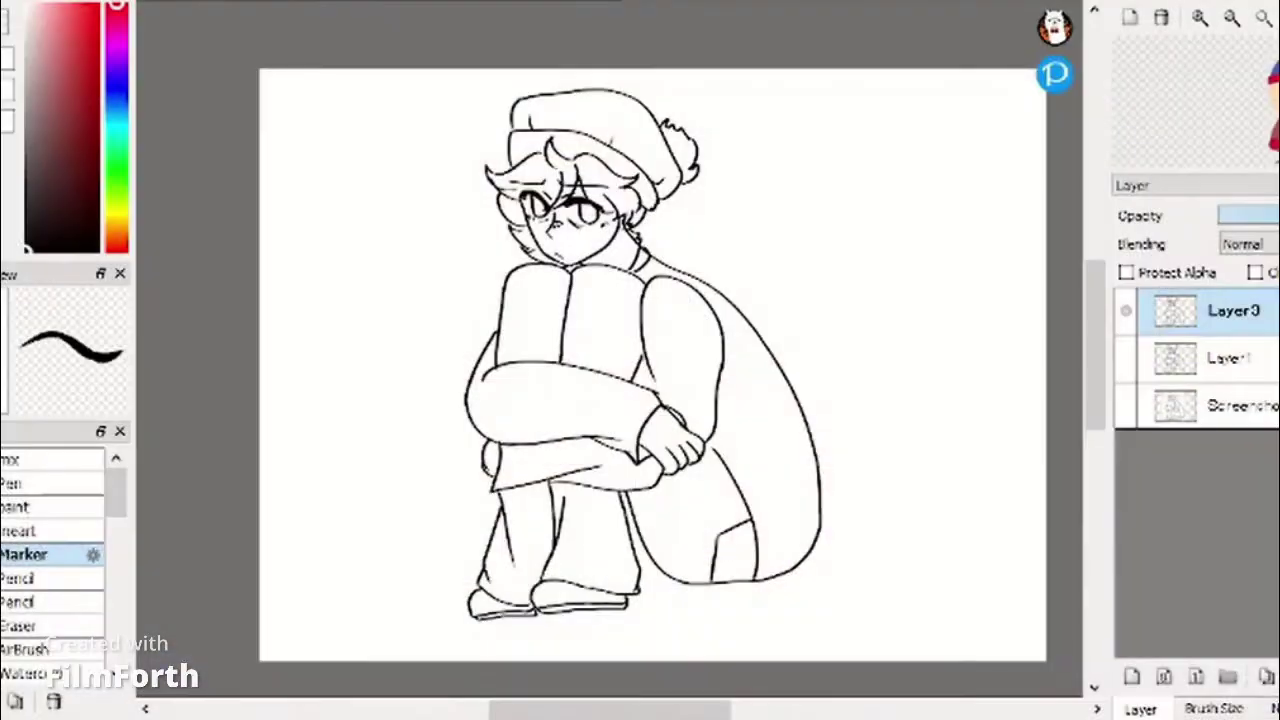
Switch from the Marker to the Pen brush and extend the collar lines to meet the knee outline.
scroll(677, 319, "up", 5)
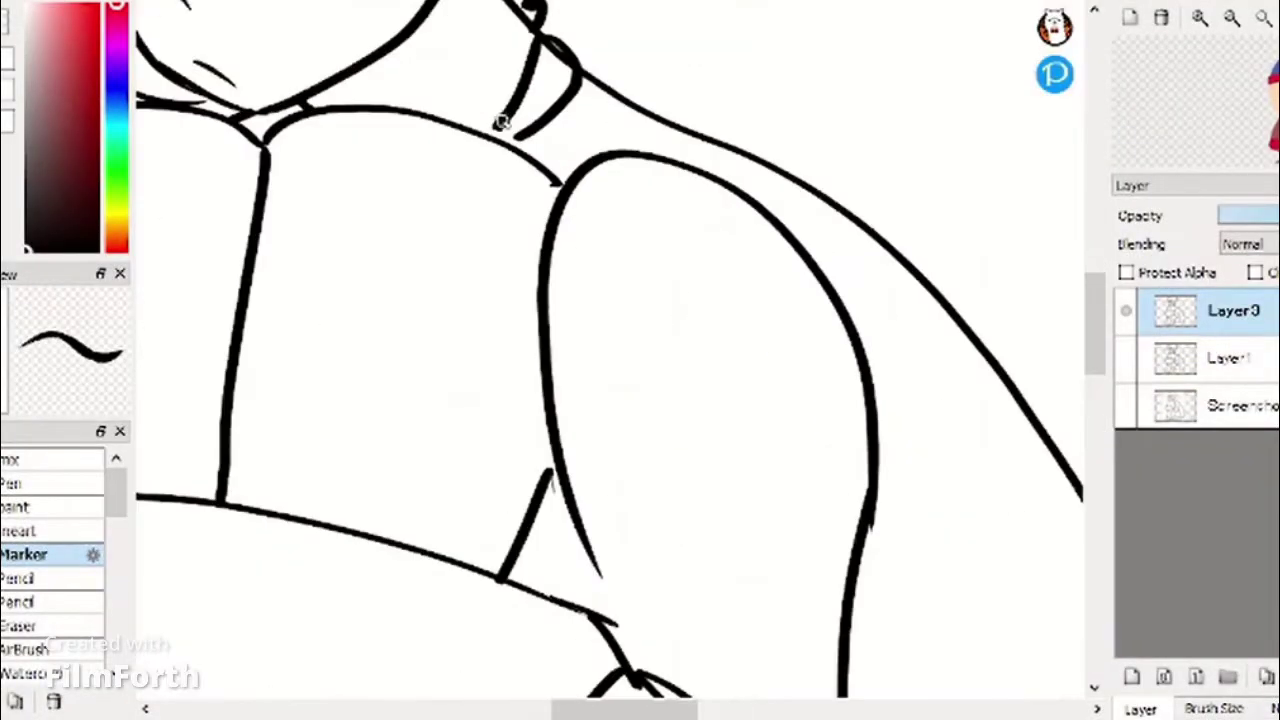
mouse_move(502, 121)
left_mouse_down()
mouse_move(491, 132)
mouse_move(507, 144)
left_mouse_up()
key("ctrl+z")
left_click(43, 489)
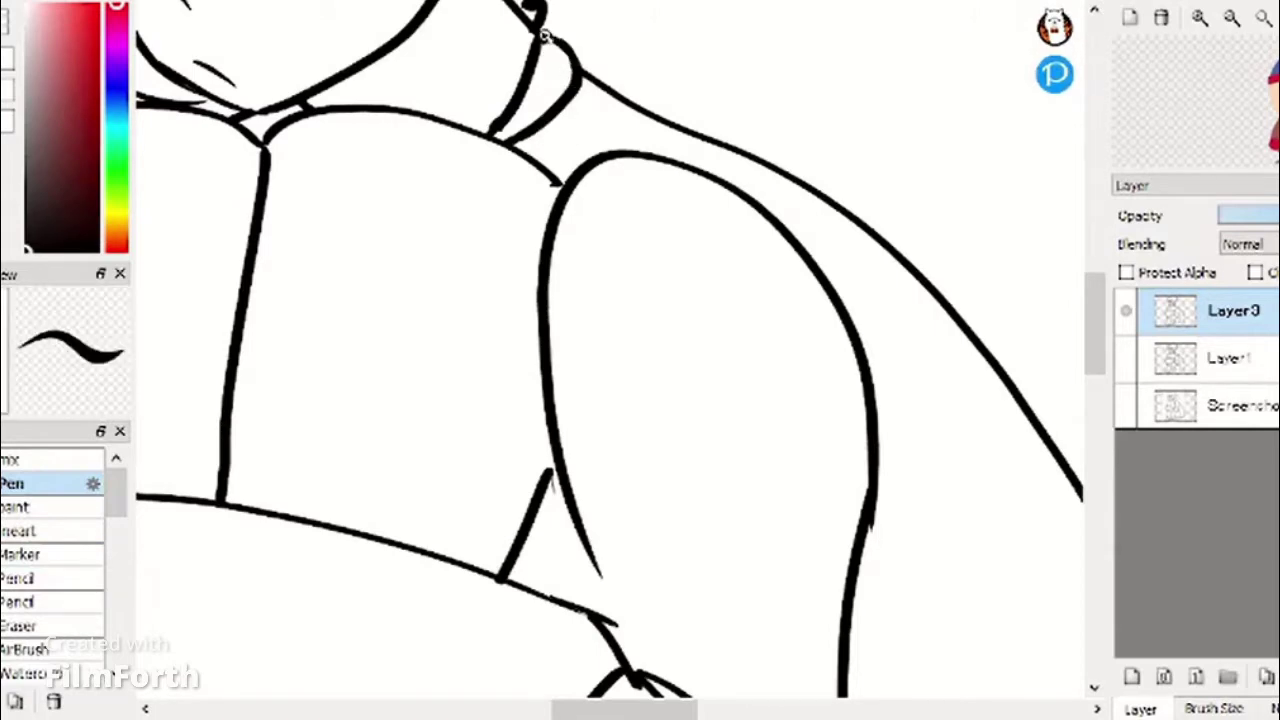
Clean up the face line art with transparent Pen strokes, thinning the nose bridge and hair strand lines.
scroll(545, 35, "up", 5)
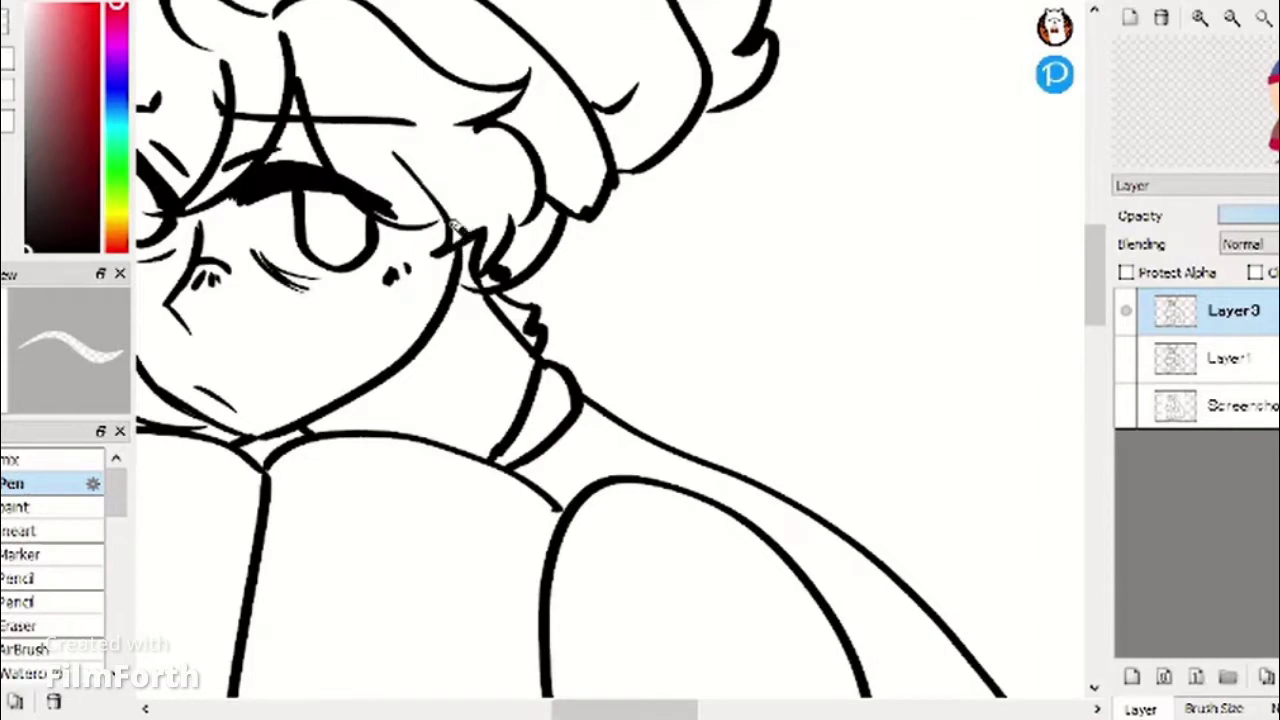
left_click_drag(655, 709, 595, 672)
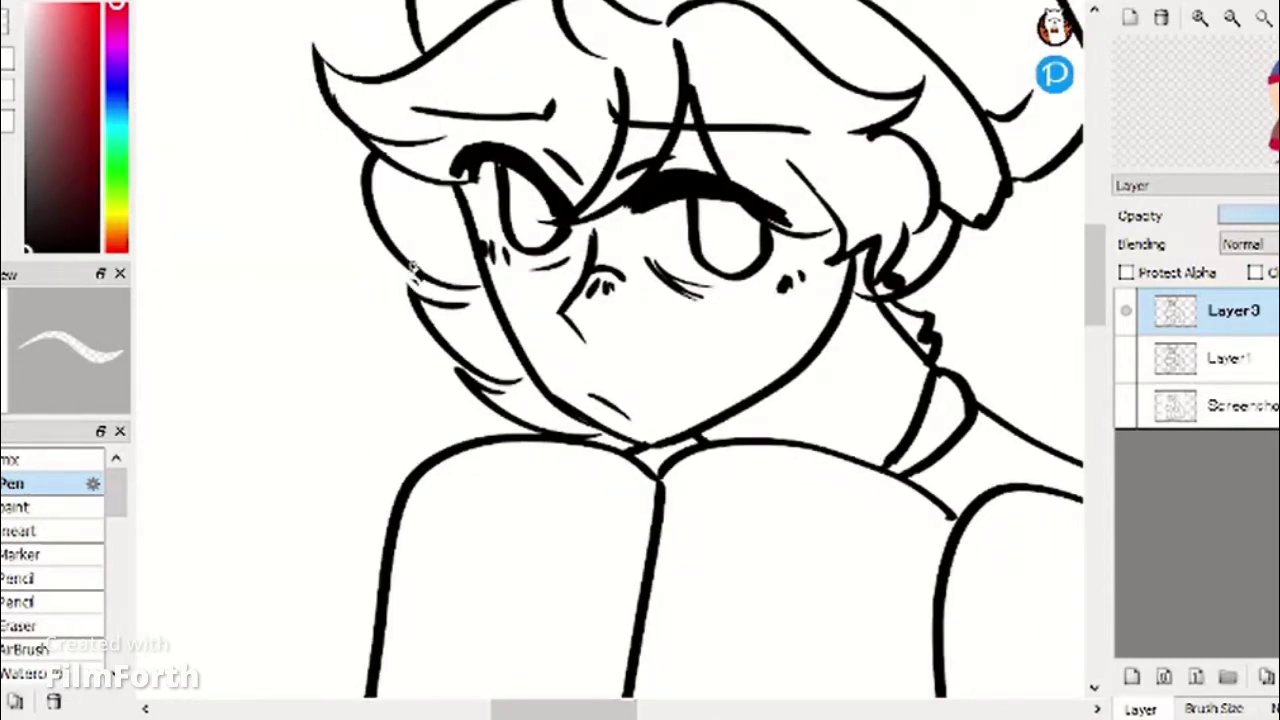
left_click_drag(586, 268, 589, 225)
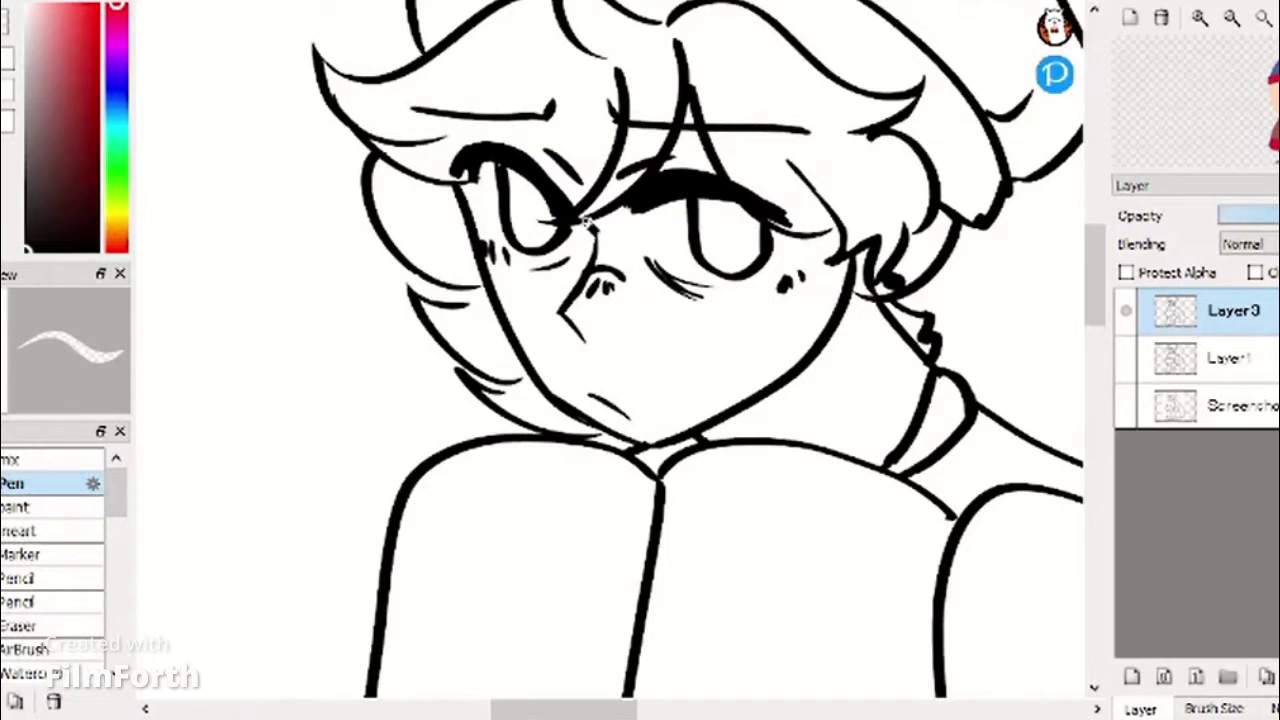
left_click(4, 22)
key("x")
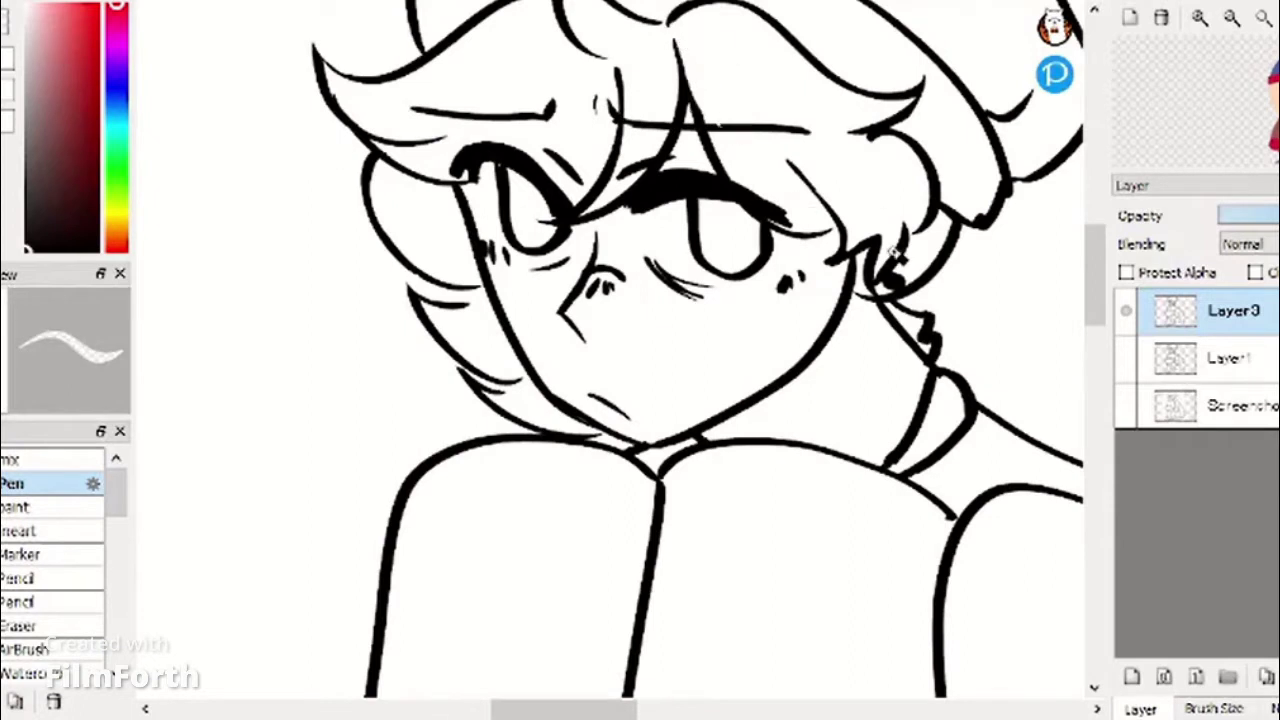
Return to black and thicken the hair tips and side locks around the face with tapered Pen strokes.
scroll(580, 165, "up", 3)
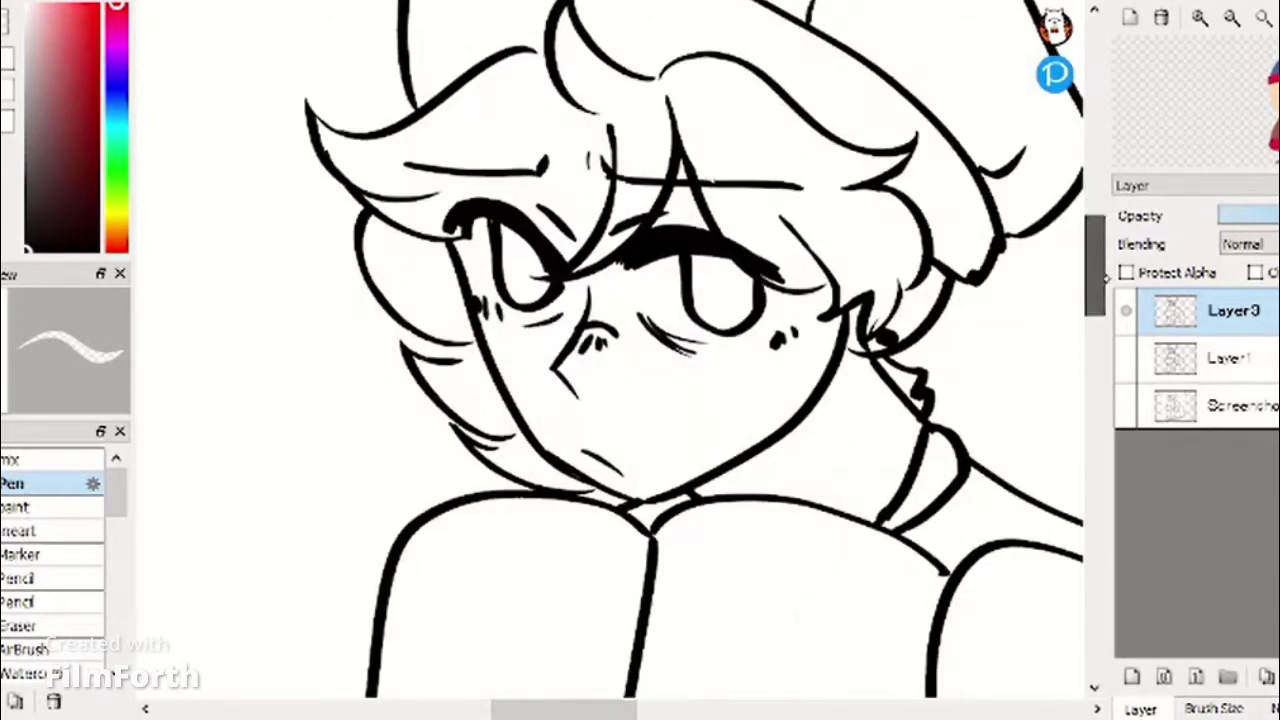
scroll(890, 372, "down", 3)
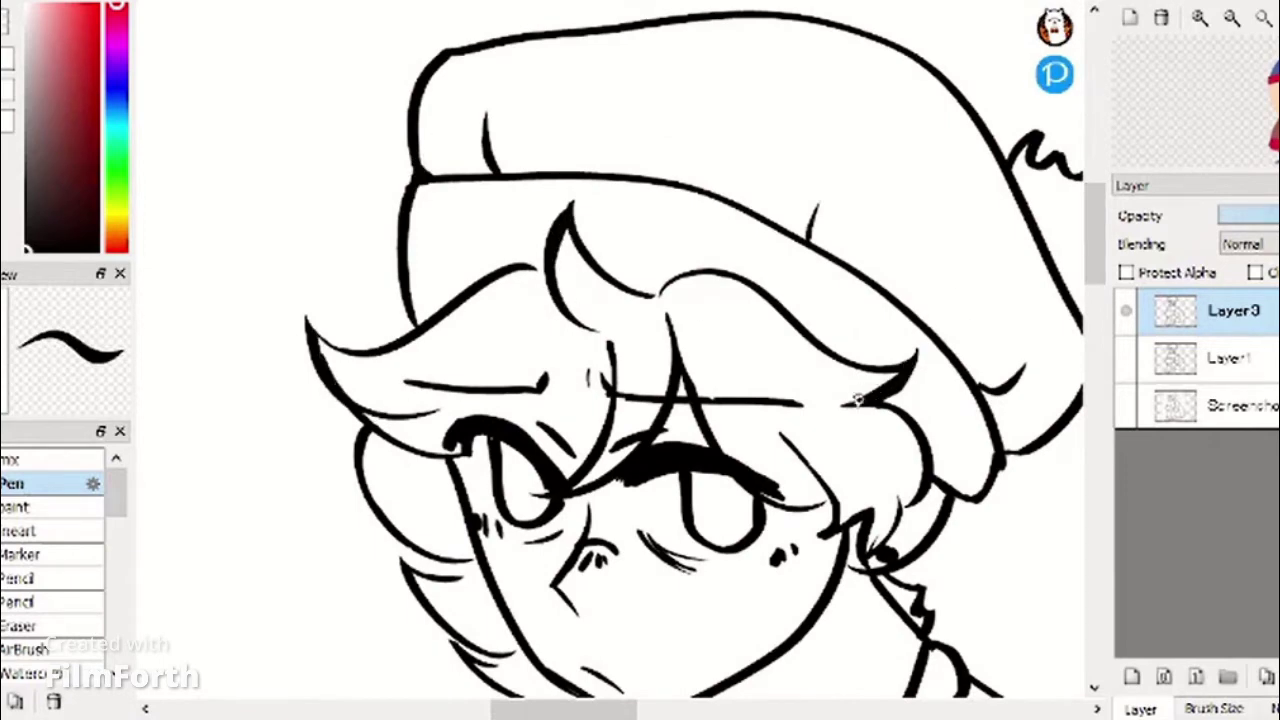
scroll(680, 300, "down", 3)
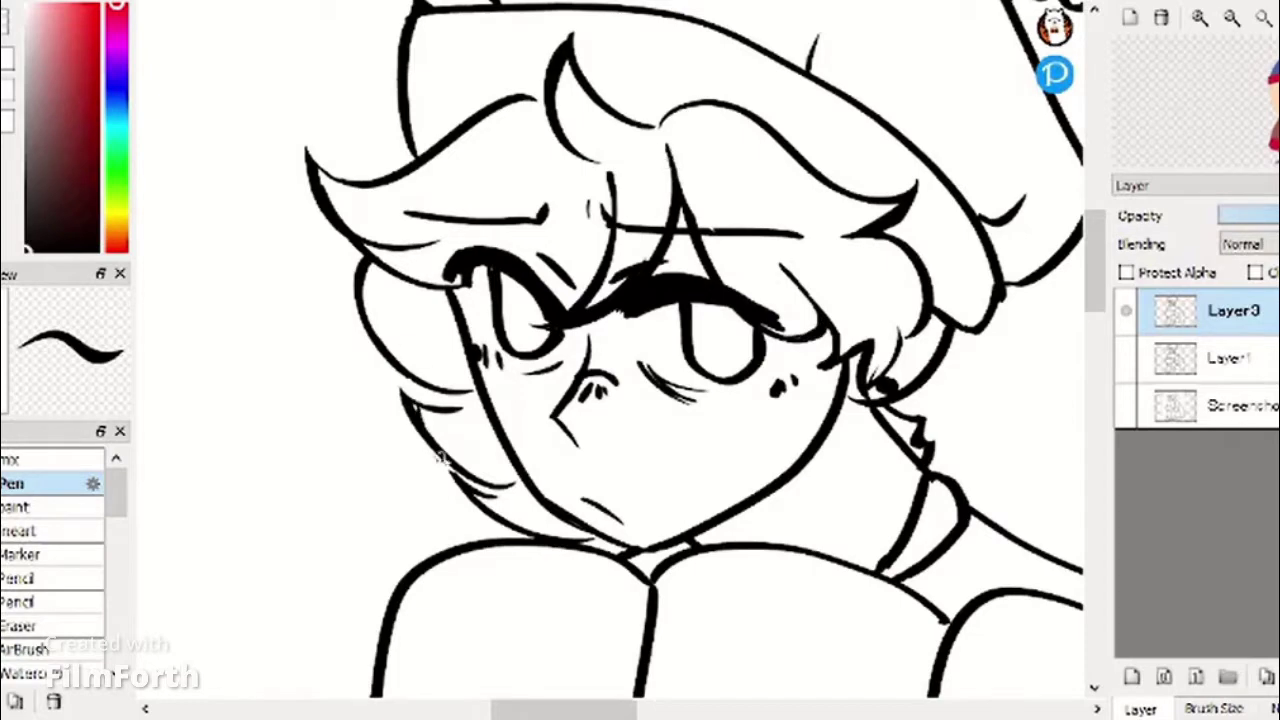
left_click_drag(440, 458, 472, 474)
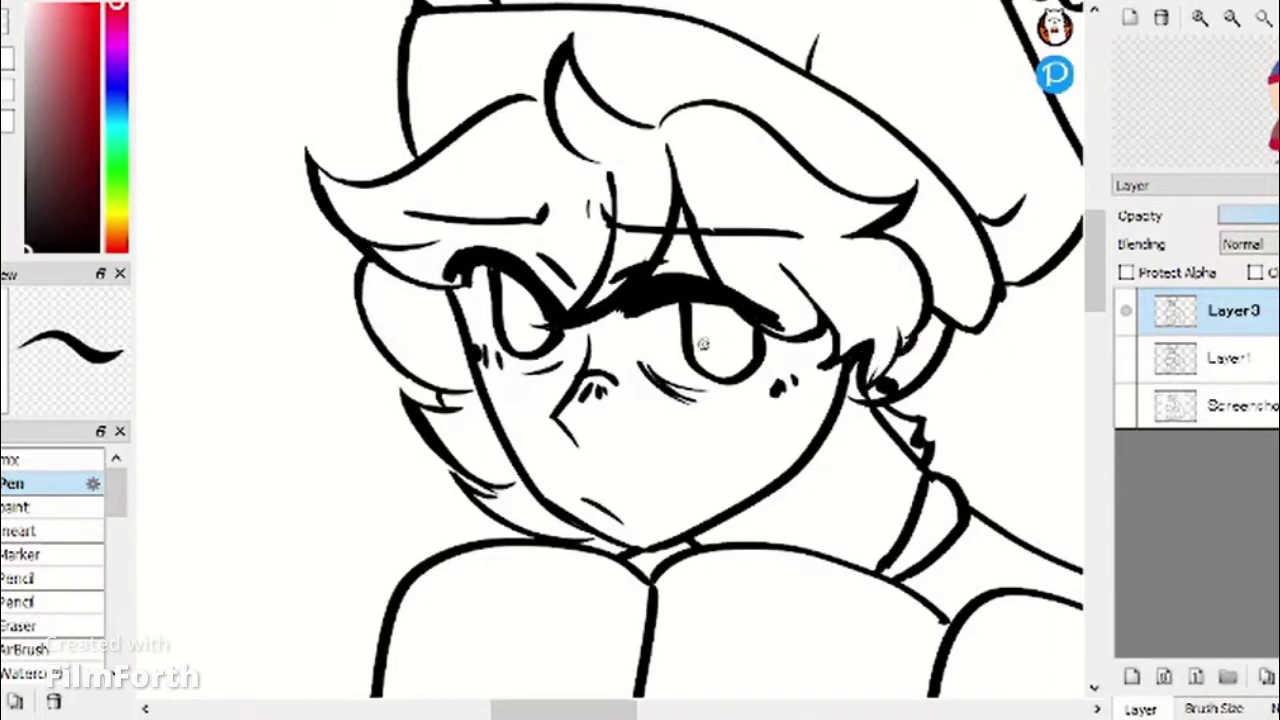
left_click_drag(713, 308, 739, 310)
key("ctrl+z")
Add a second arched strand above the fringe under the hat brim and tidy its ends with transparent strokes.
mouse_move(520, 78)
left_mouse_down()
mouse_move(554, 90)
mouse_move(450, 132)
mouse_move(480, 91)
mouse_move(454, 133)
left_mouse_up()
key("ctrl+z")
key("e")
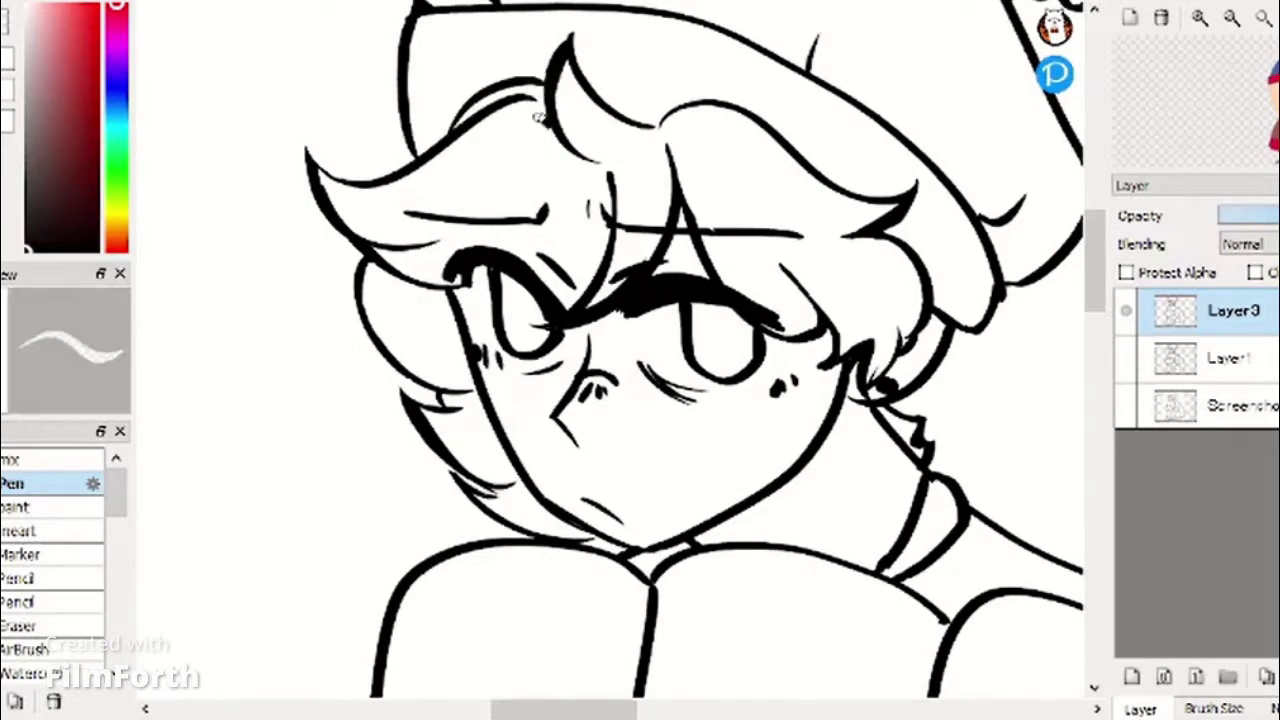
key("e")
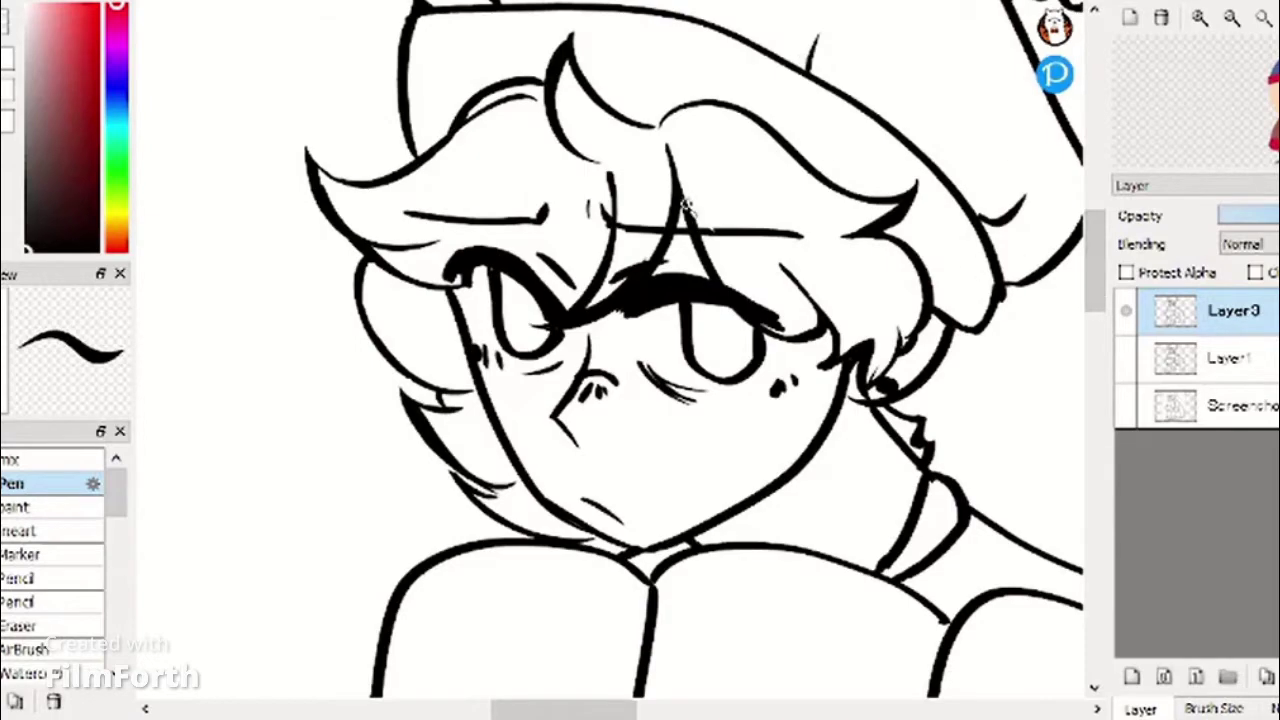
Thicken the line joints where the hat brim meets the hair and where the hat edge meets the pom-pom.
left_click_drag(1096, 275, 1096, 305)
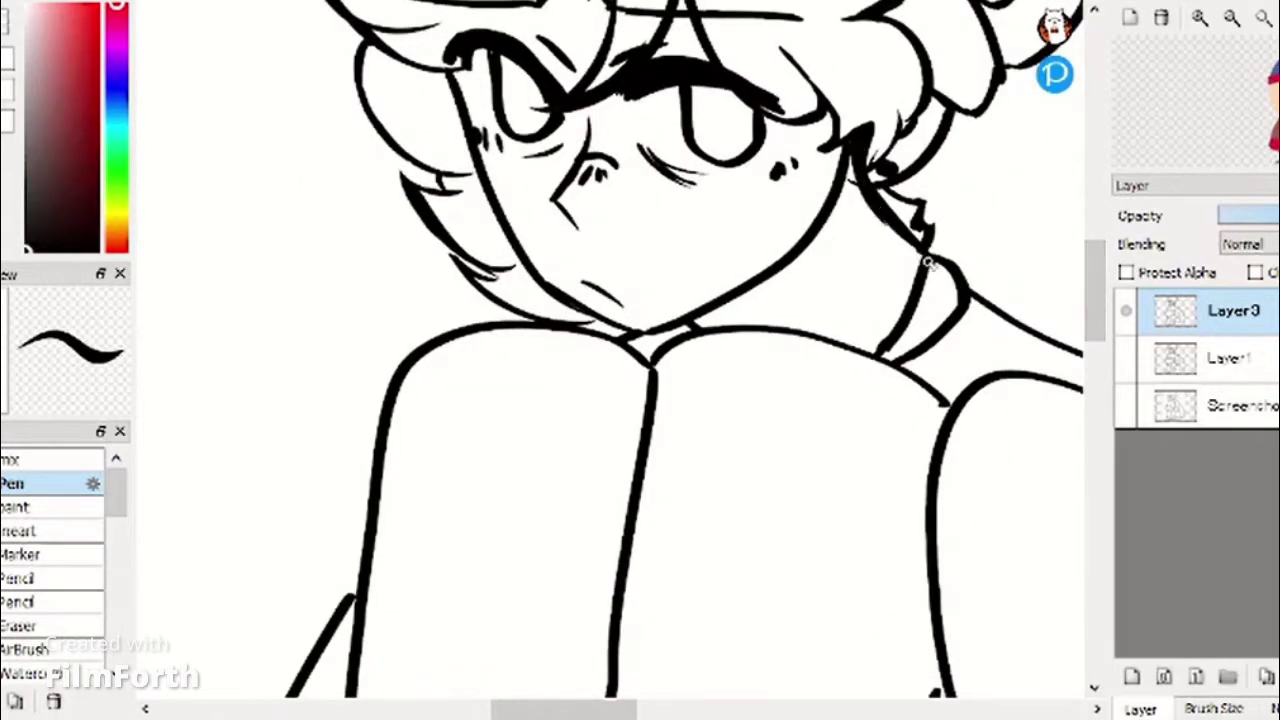
scroll(878, 214, "up", 5)
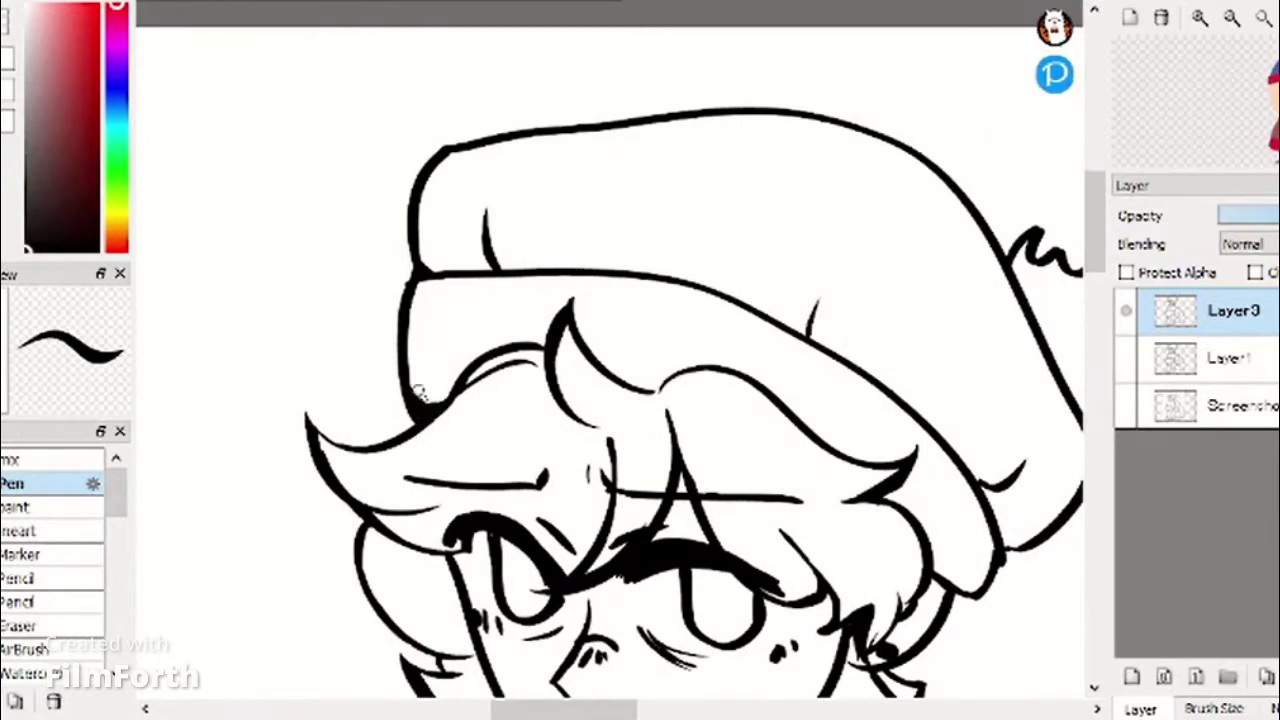
key("e")
key("z")
left_click_drag(933, 541, 628, 533)
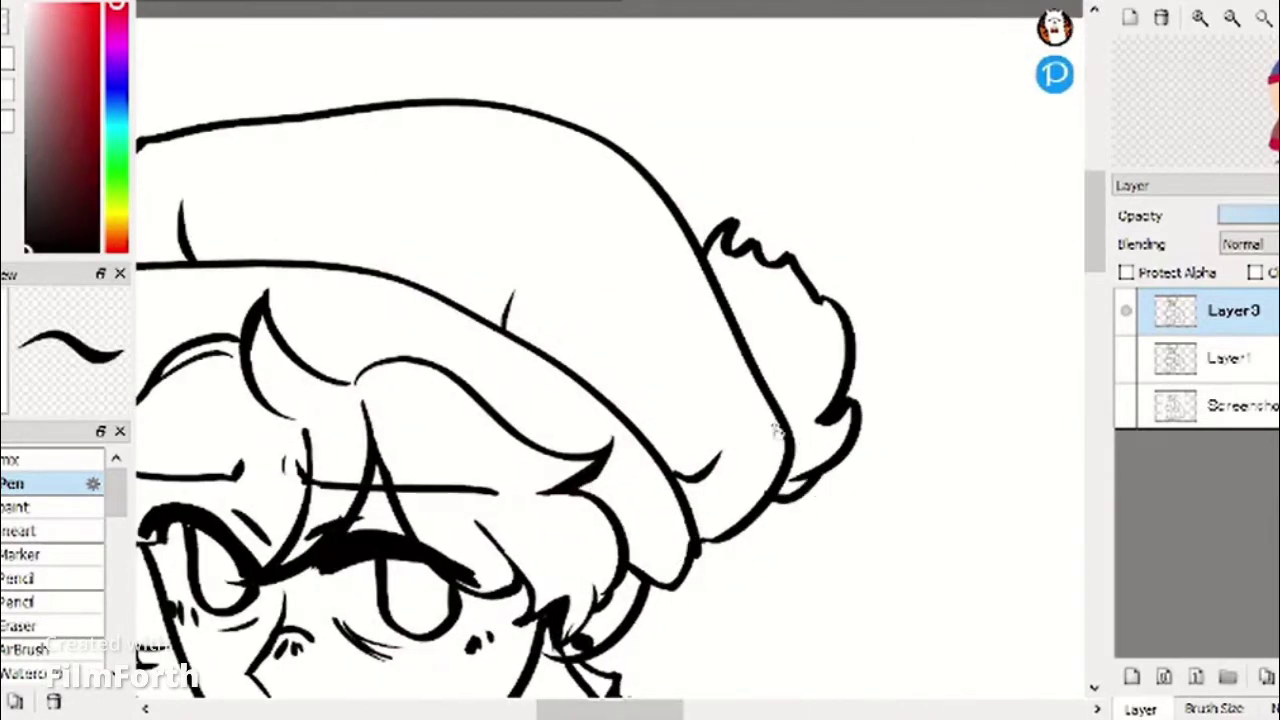
Fill the V-joint of the front trouser leg's fold in black and taper the fold's tip with a transparent Pen stroke.
scroll(778, 432, "down", 12)
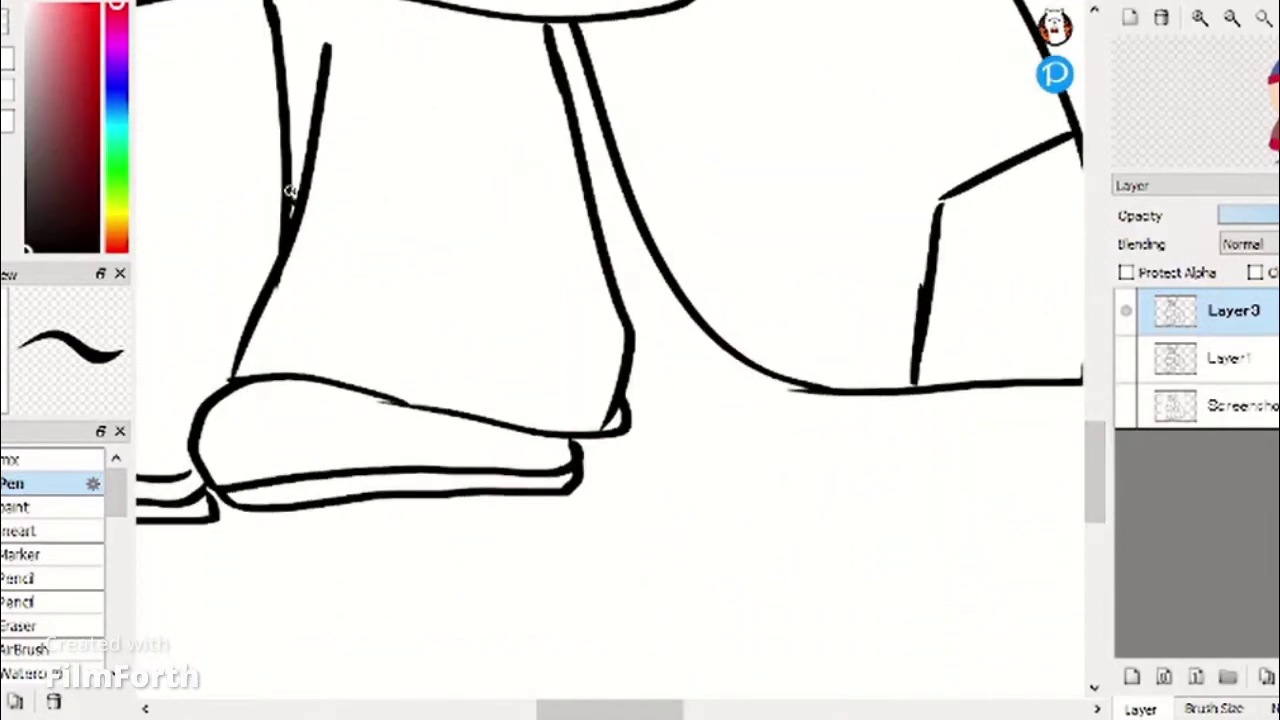
left_click_drag(291, 214, 288, 92)
key("e")
left_click_drag(332, 43, 318, 160)
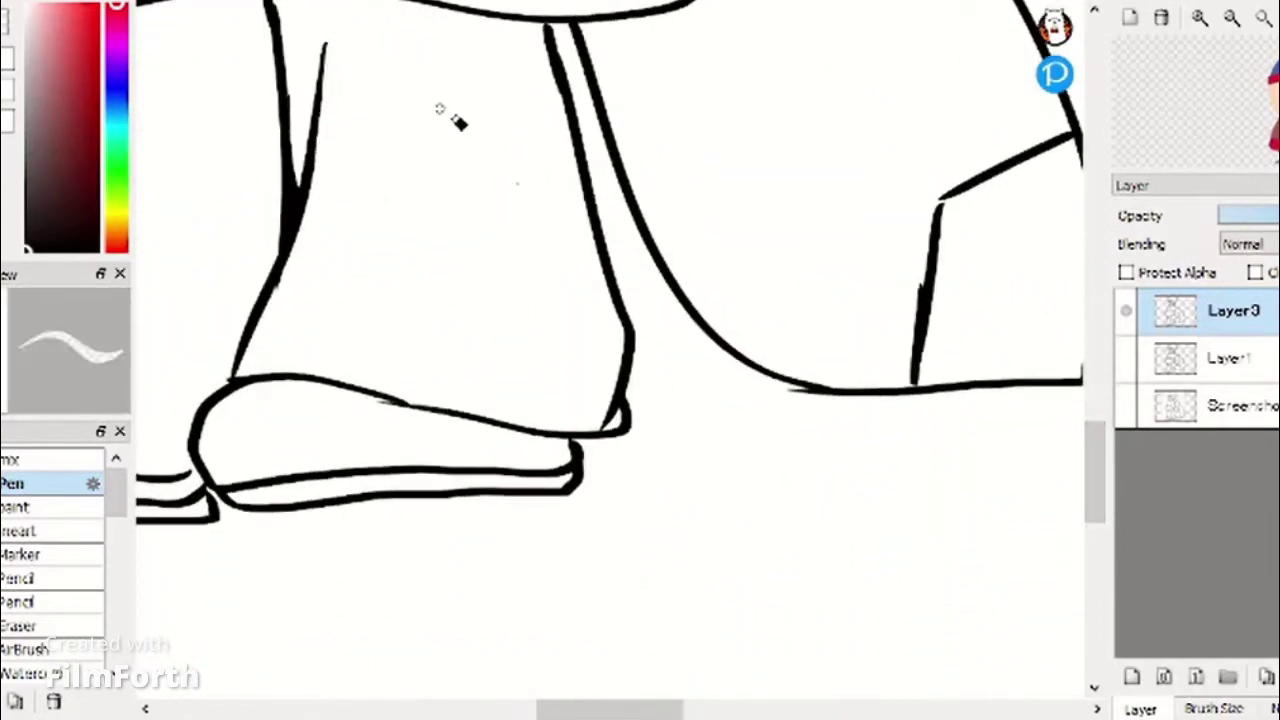
Thicken the fold joints on the rear trouser leg and thin the fold tips with transparent Pen strokes.
scroll(486, 566, "left", 5)
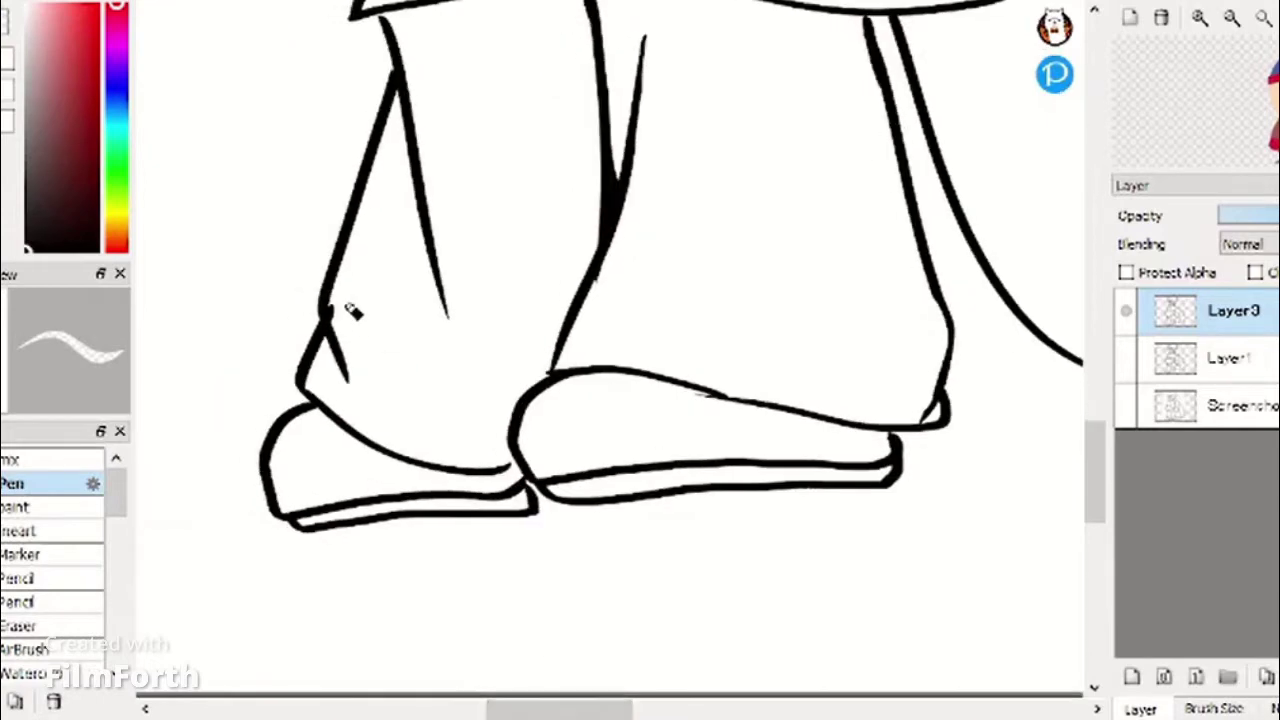
key("e")
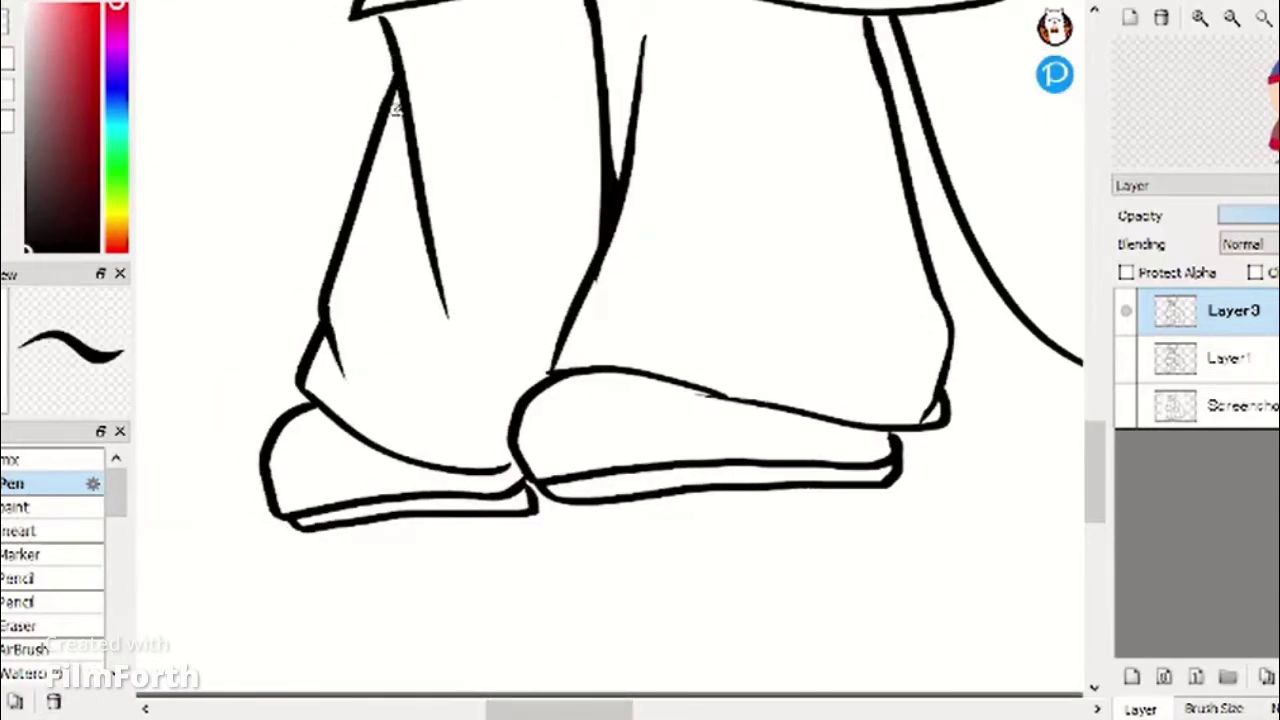
key("e")
left_click_drag(437, 268, 452, 322)
Thicken the lower sleeve's fold joint, shorten its tip and tidy the line where the forearm meets the cuff.
scroll(1034, 389, "up", 5)
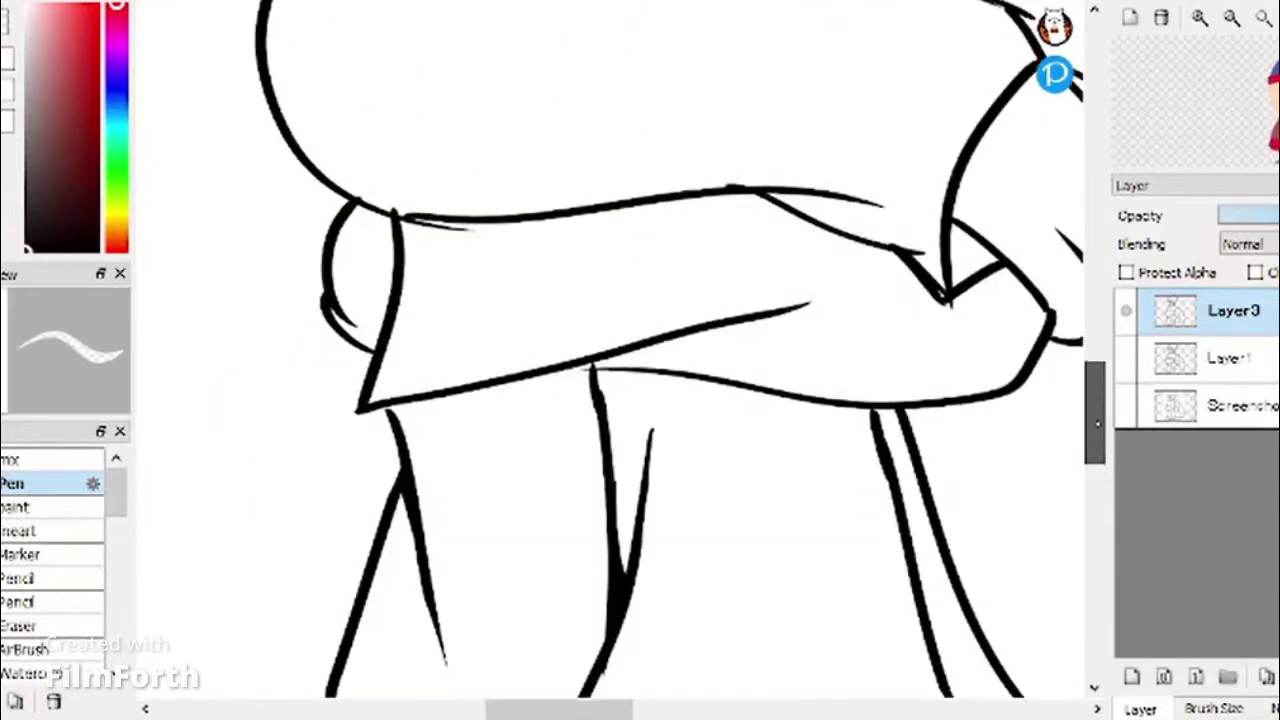
key("e")
mouse_move(590, 370)
left_mouse_down()
mouse_move(690, 383)
mouse_move(676, 384)
left_mouse_up()
key("e")
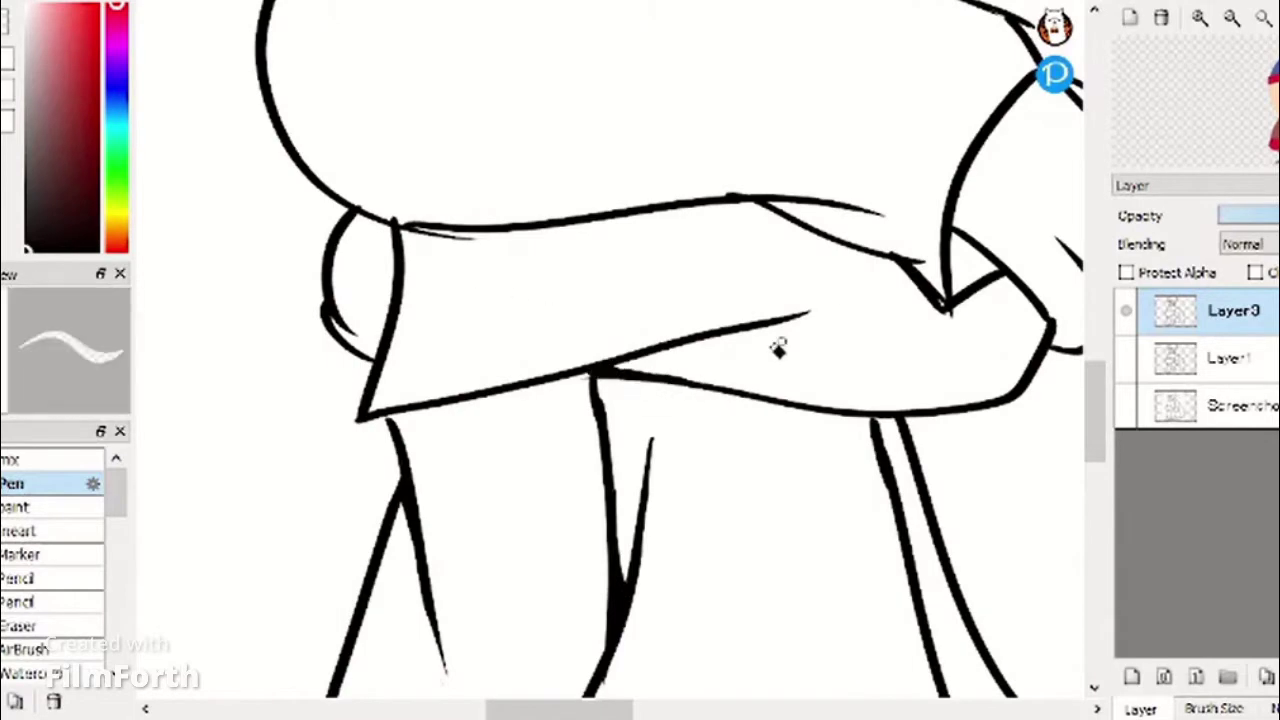
left_click_drag(808, 316, 728, 348)
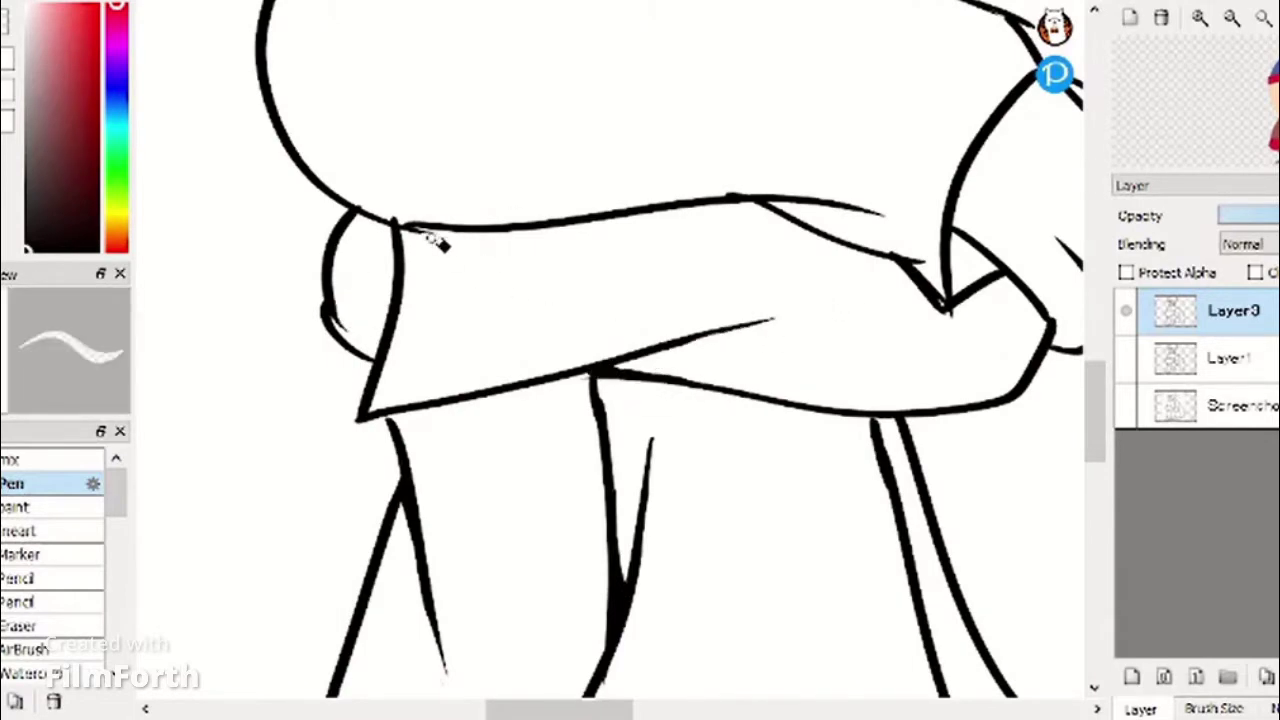
key("e")
left_click_drag(346, 206, 448, 226)
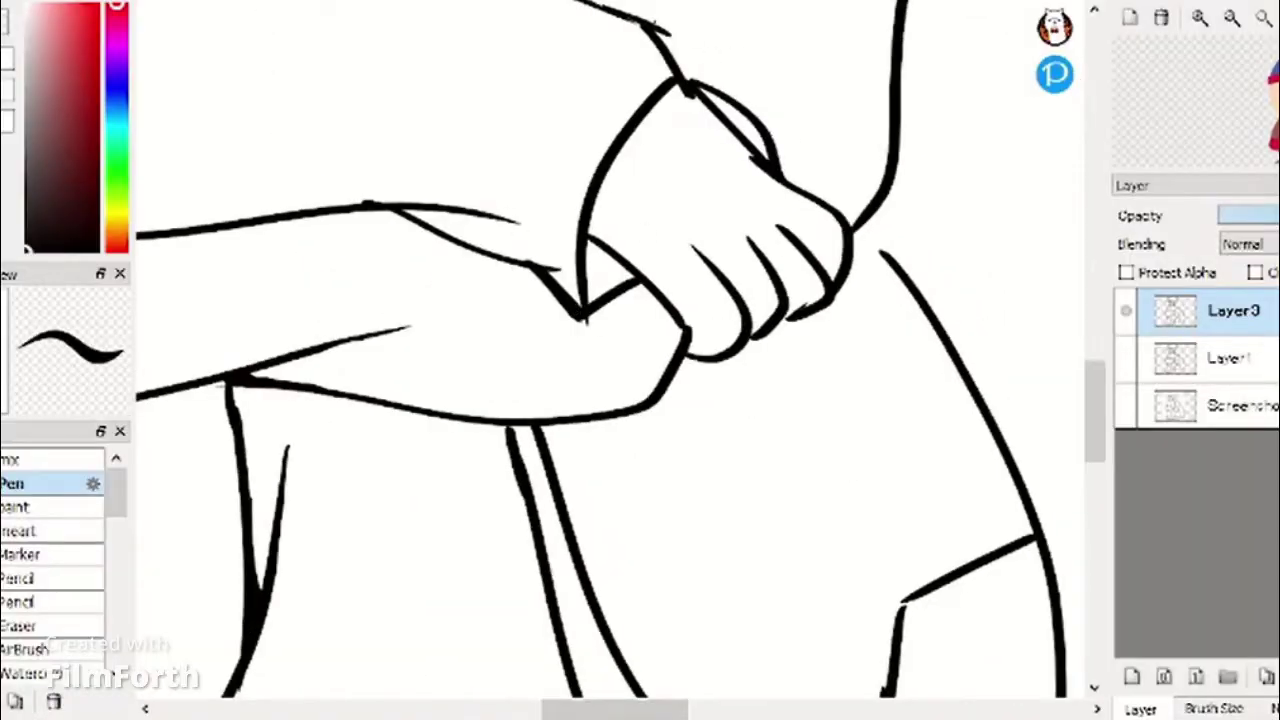
left_click_drag(775, 388, 737, 420)
left_click_drag(872, 388, 866, 390)
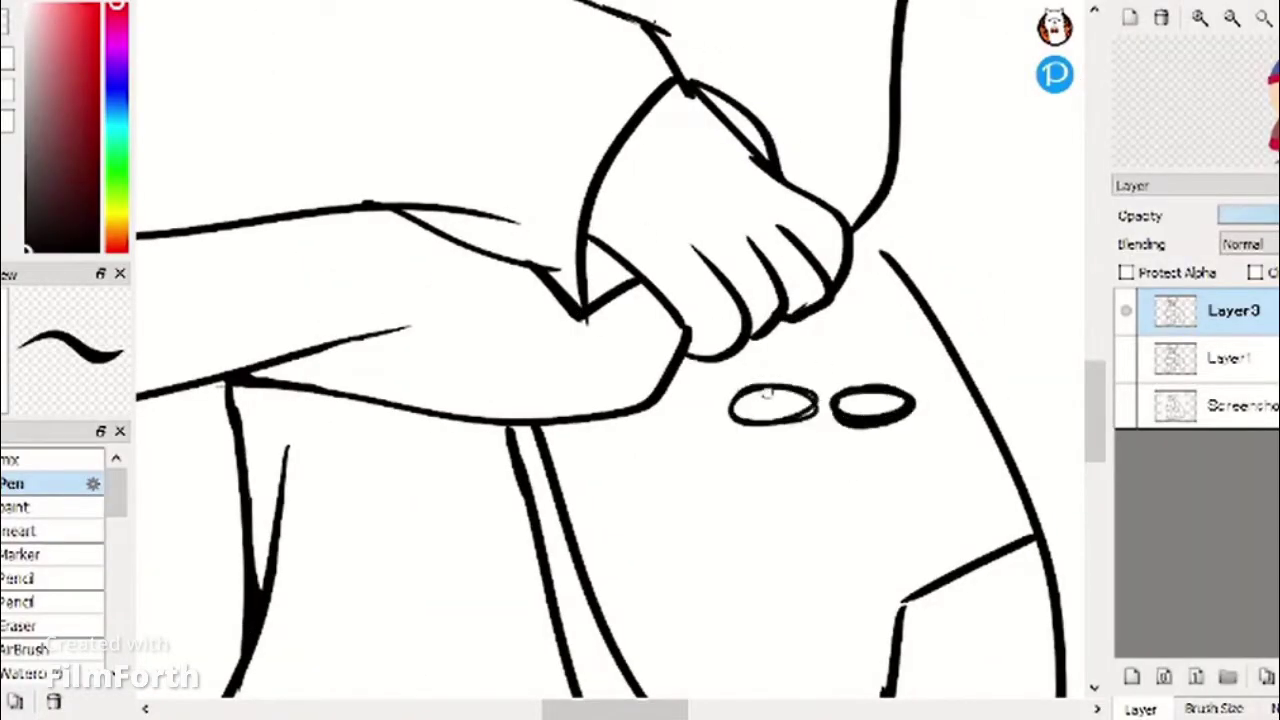
left_click_drag(772, 444, 866, 447)
left_click_drag(832, 359, 878, 369)
left_click_drag(736, 365, 788, 354)
key("ctrl+z")
key("ctrl+z")
key("ctrl+z")
key("ctrl+z")
key("ctrl+z")
key("ctrl+z")
key("ctrl+z")
key("ctrl+z")
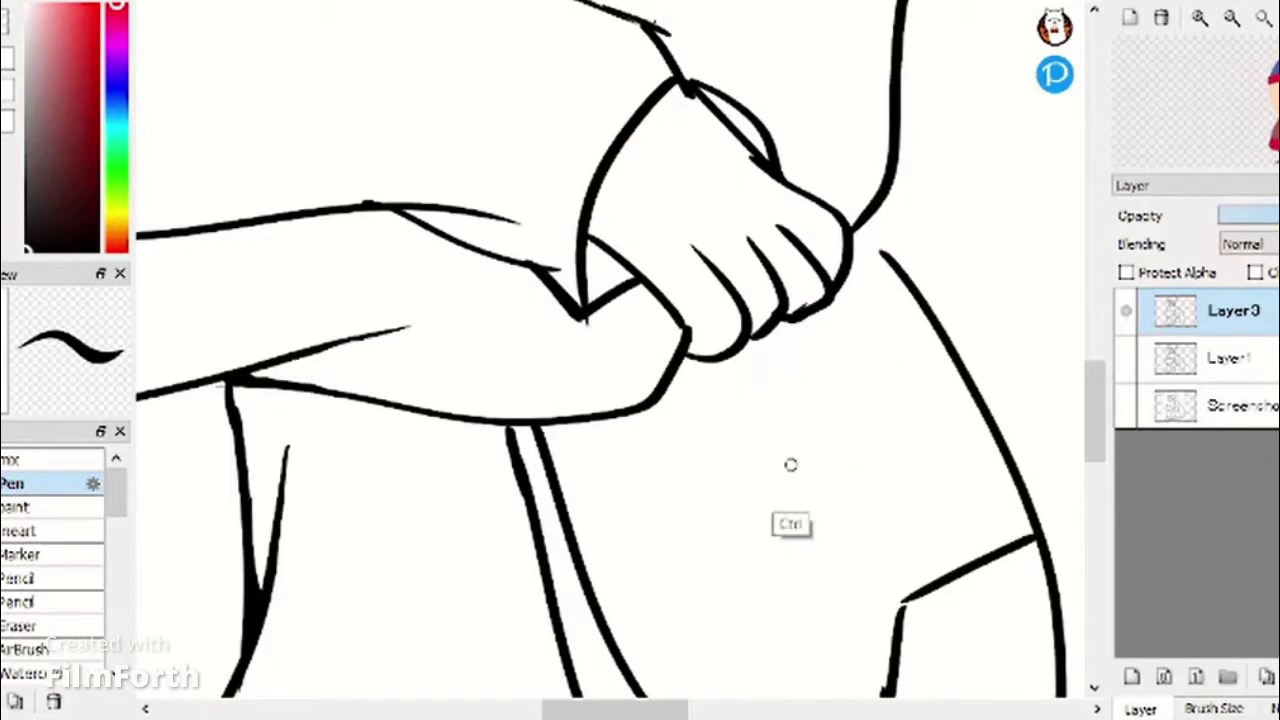
key("ctrl+z")
Reinforce the fold joint between the crossed sleeves and add a short curved fold line beside the upper cuff corner.
mouse_move(408, 204)
left_mouse_down()
mouse_move(437, 228)
mouse_move(401, 207)
left_mouse_up()
key("e")
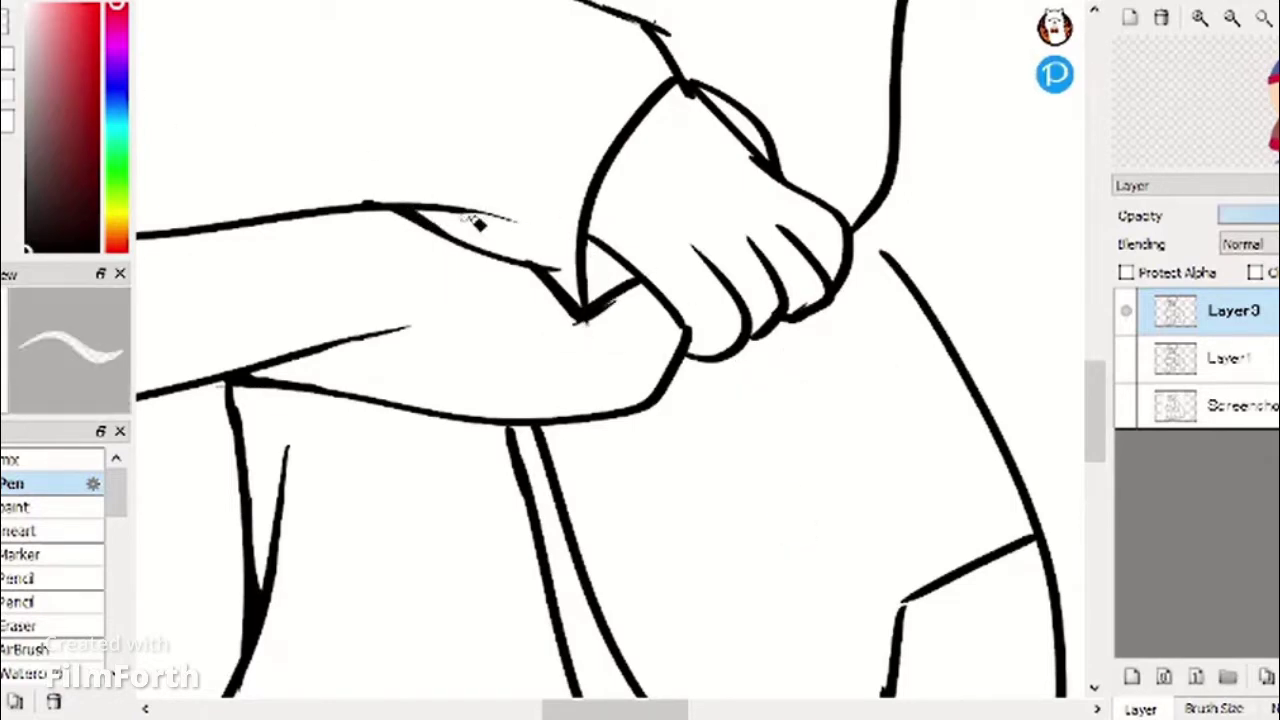
left_click_drag(1097, 402, 1097, 360)
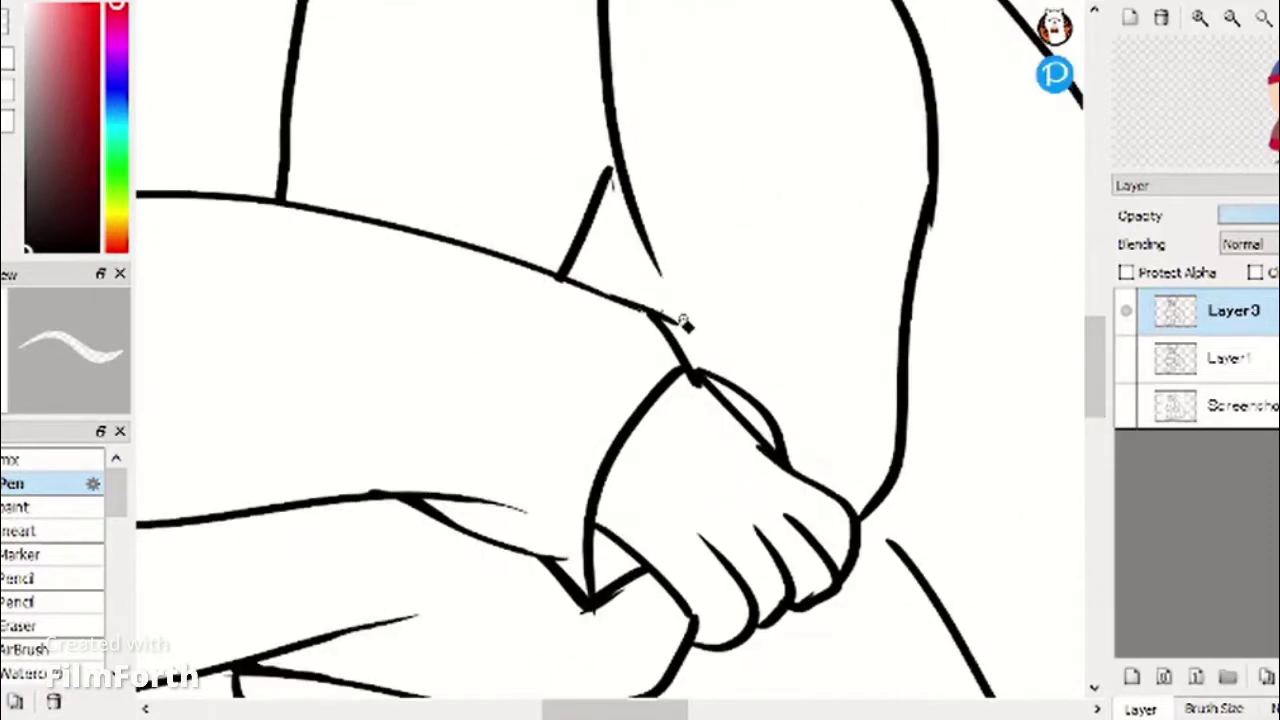
key("b")
mouse_move(682, 323)
left_mouse_down()
mouse_move(662, 314)
mouse_move(586, 397)
left_mouse_up()
Fill the V-shaped crease where the upper arm overlaps the knee with tapered black Pen strokes.
left_click_drag(1100, 370, 1106, 353)
scroll(1100, 355, "down", 1)
mouse_move(607, 250)
left_mouse_down()
mouse_move(642, 345)
mouse_move(640, 320)
left_mouse_up()
key("e")
Draw a curved fold line along the back of the upper arm, then try a shoulder fold stroke and undo it.
scroll(1030, 325, "up", 4)
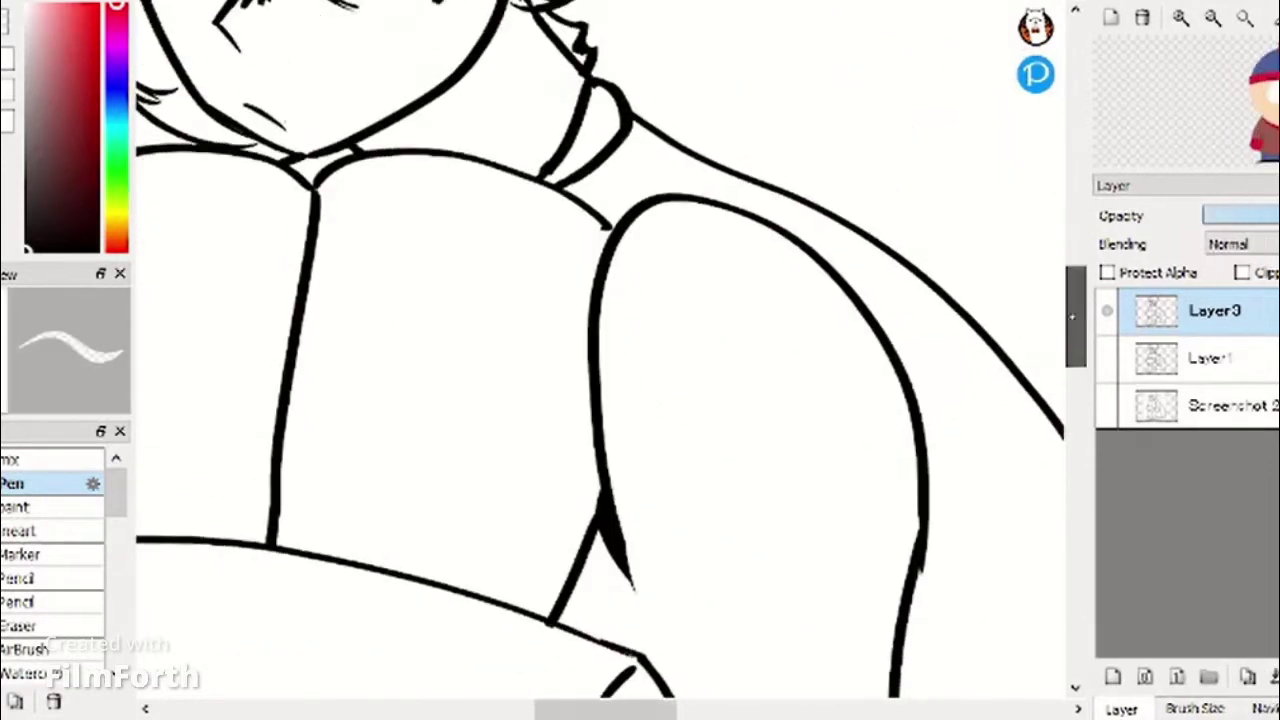
key("e")
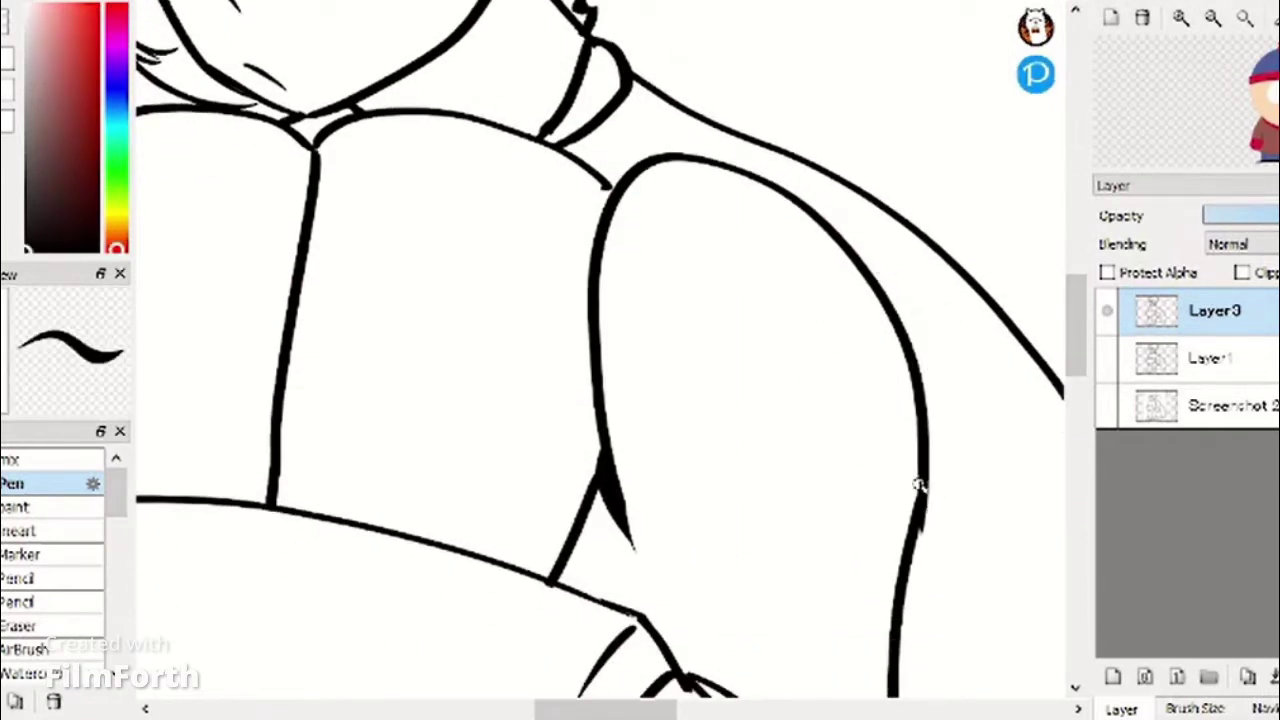
key("ctrl+z")
mouse_move(924, 510)
left_mouse_down()
mouse_move(928, 287)
mouse_move(905, 287)
left_mouse_up()
left_click_drag(973, 335, 924, 270)
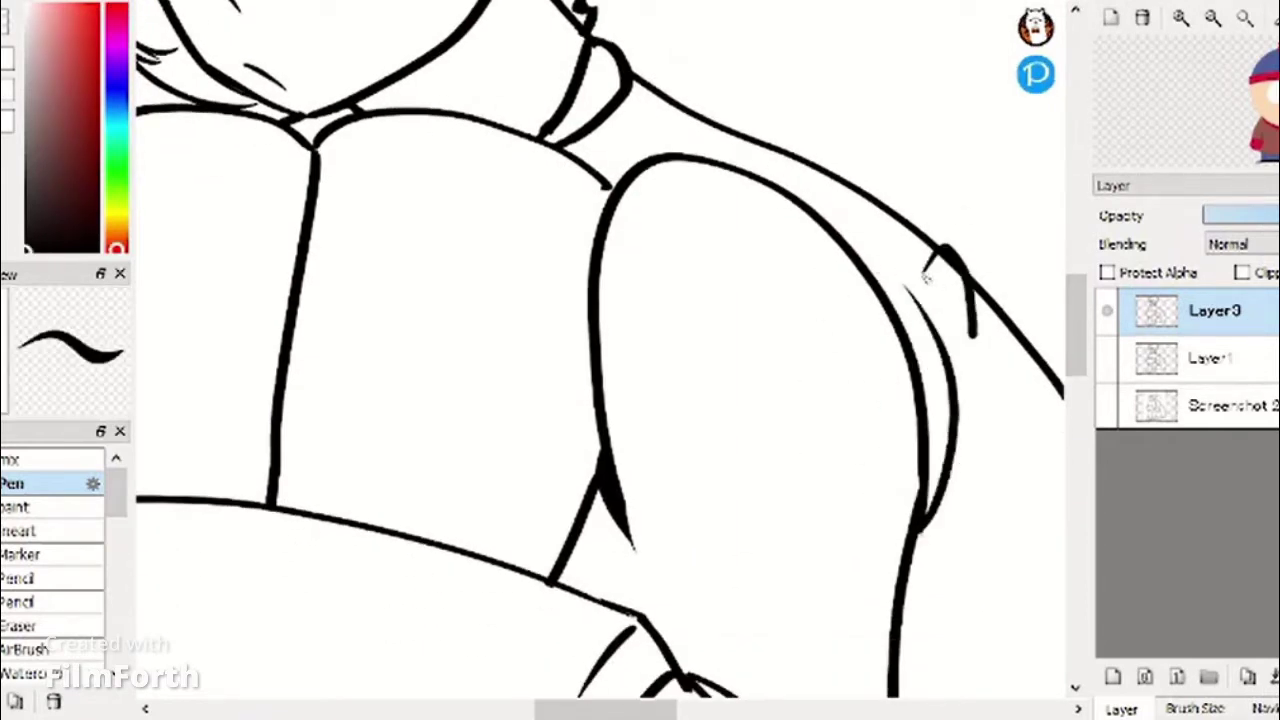
key("ctrl+z")
Thicken the joints where the knee outlines meet the forearm and upper arm, trimming stray edges with transparency.
scroll(922, 331, "down", 4)
scroll(955, 378, "up", 3)
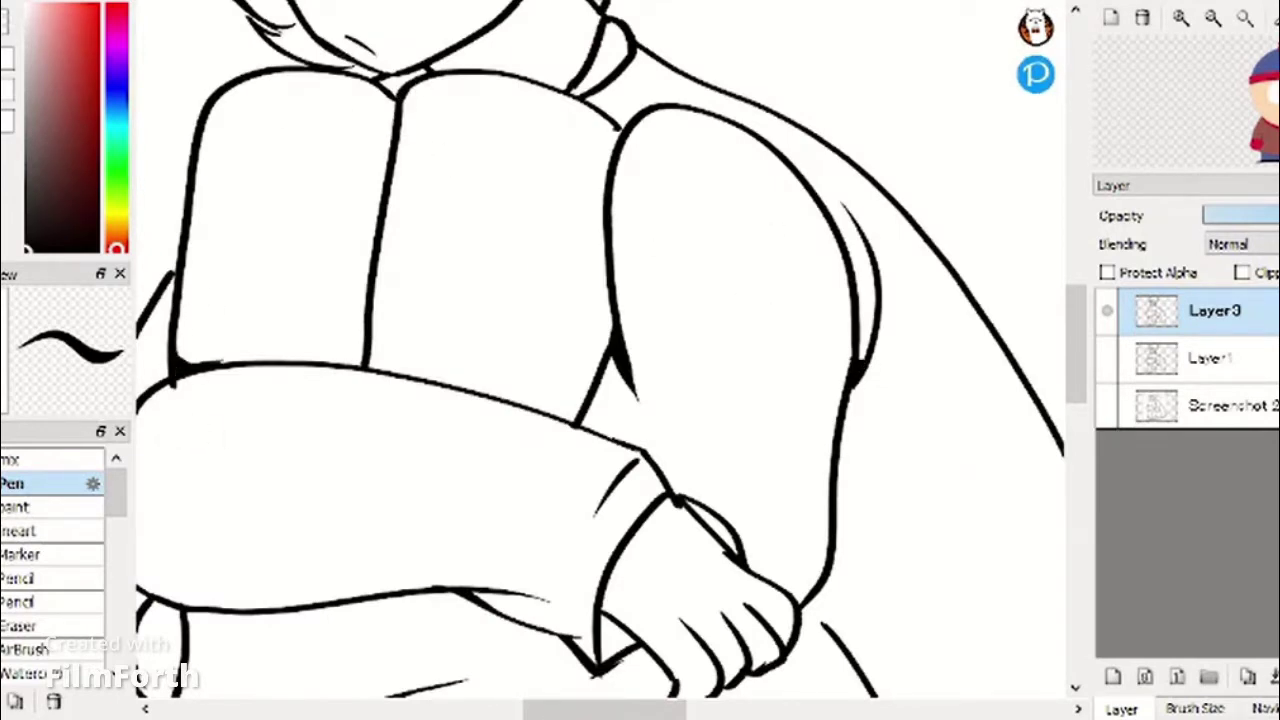
key("x")
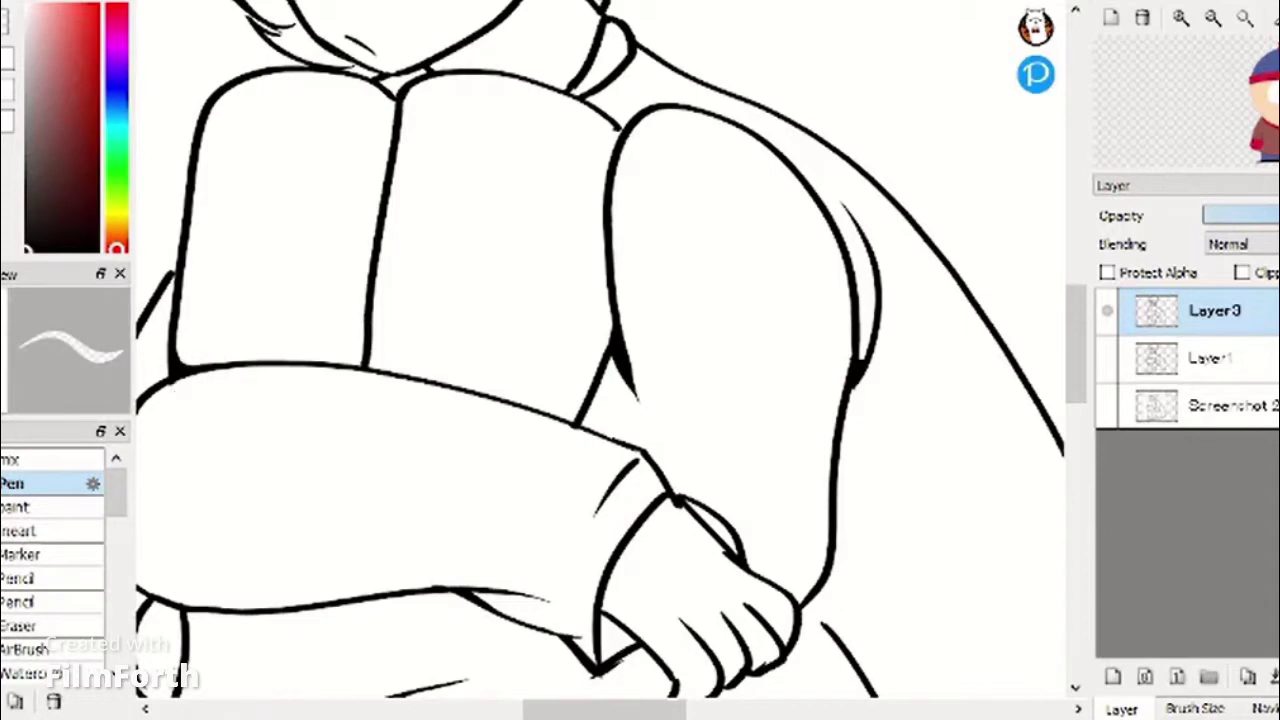
key("x")
key("x")
key("x")
left_click_drag(222, 324, 249, 351)
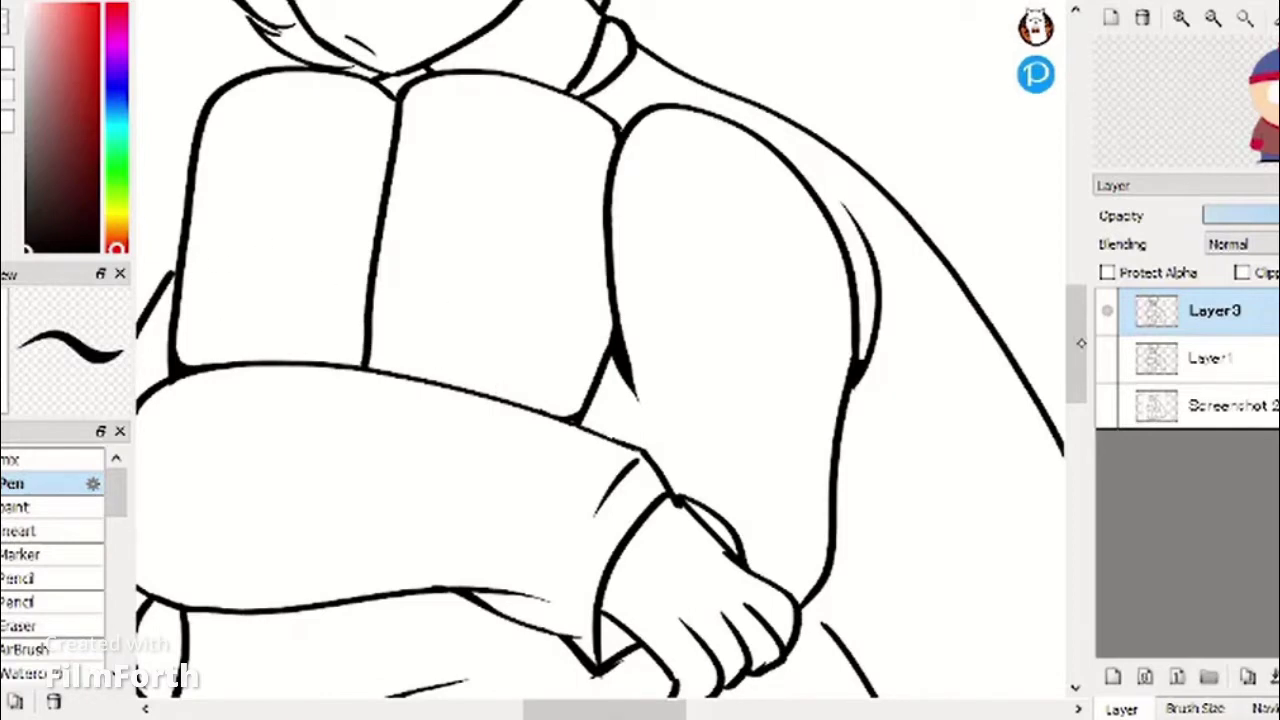
Draw a second side seam from the hand down to the base of the trousers and a short line parallel to the pocket edge.
scroll(614, 130, "down", 5)
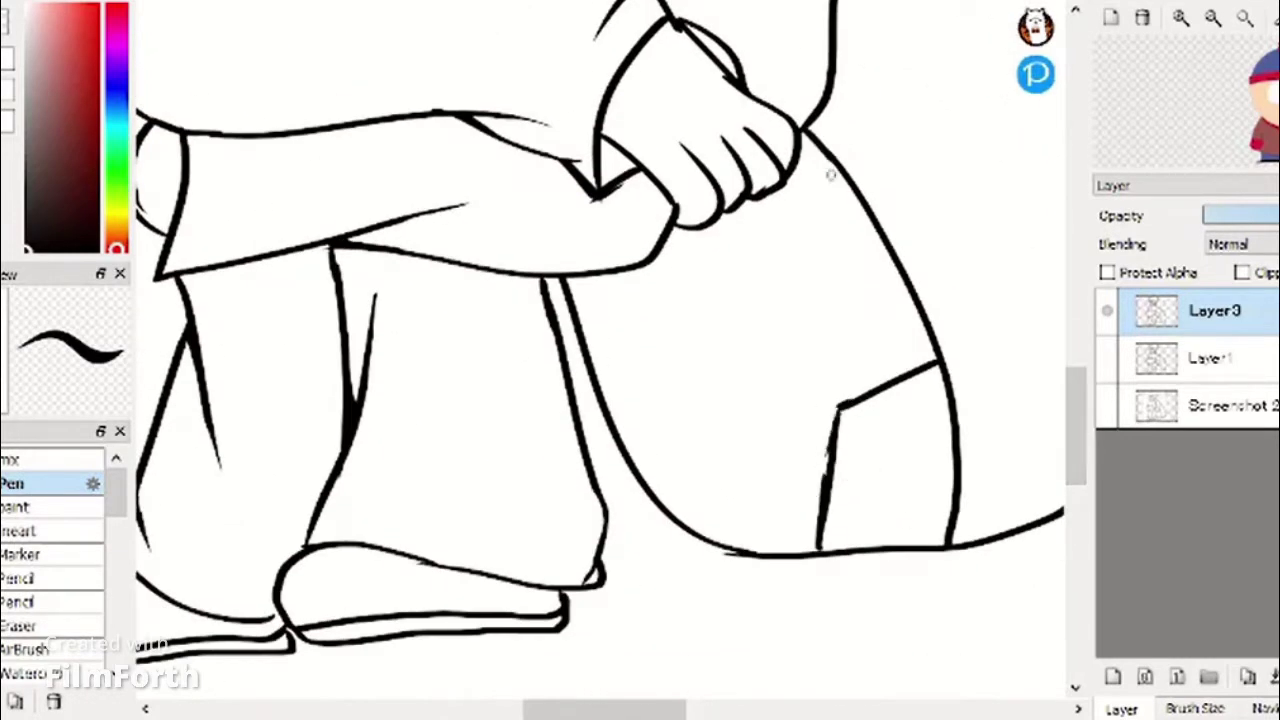
left_click_drag(799, 145, 896, 337)
key("ctrl+z")
left_click_drag(799, 133, 920, 544)
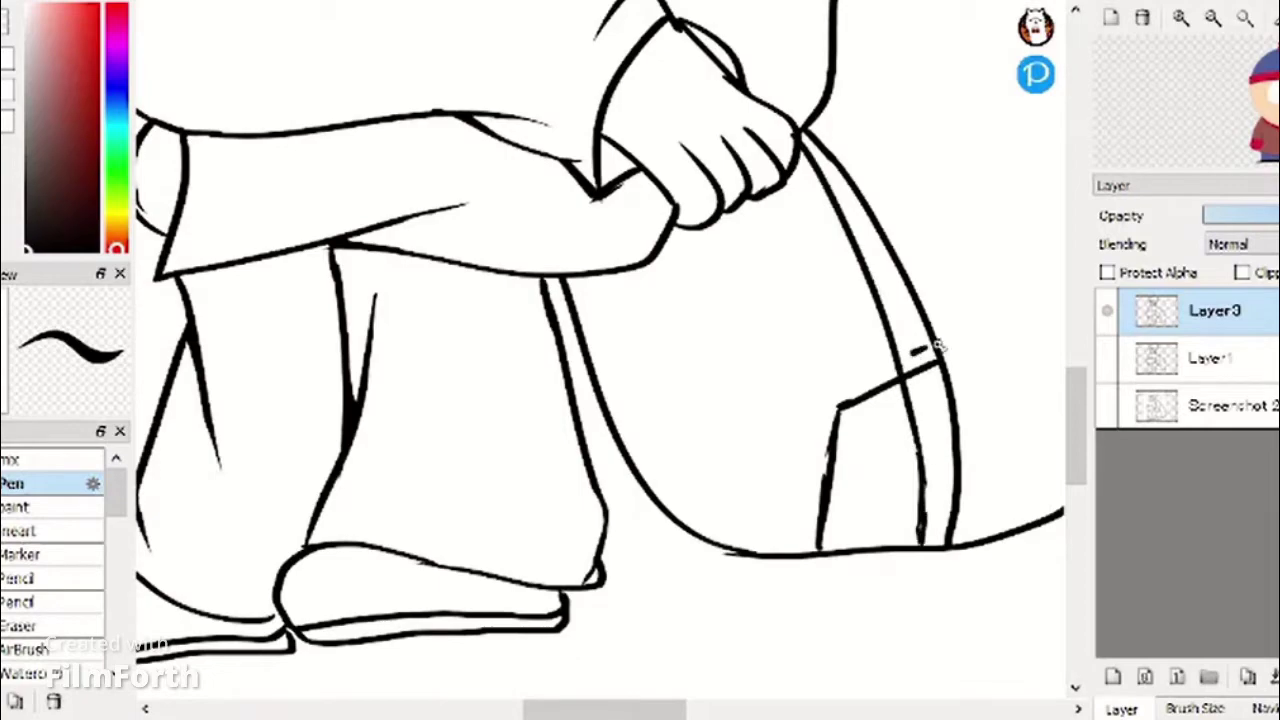
left_click_drag(898, 358, 933, 342)
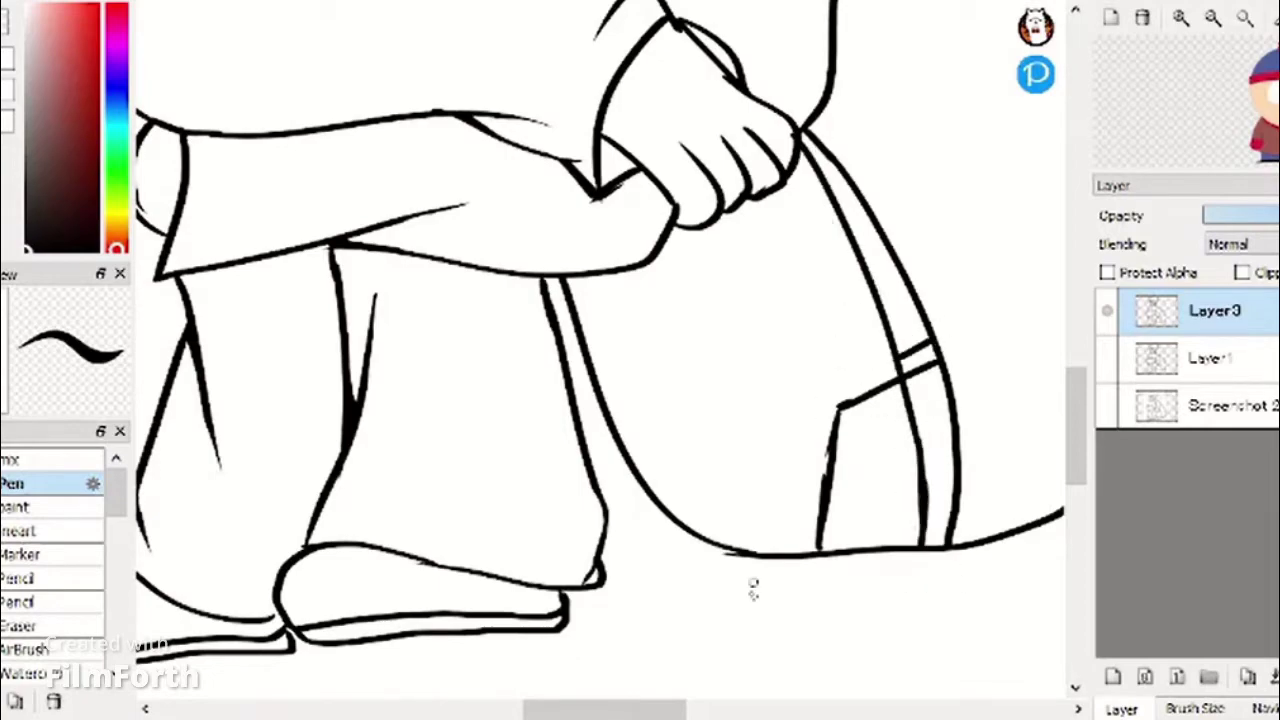
Add a tapered torso fold beside the elbow and a short cross line between the seams below the hand.
left_click_drag(650, 709, 704, 709)
mouse_move(1075, 438)
left_mouse_down()
mouse_move(1072, 396)
mouse_move(1043, 357)
mouse_move(1043, 415)
left_mouse_up()
left_click_drag(528, 182, 620, 250)
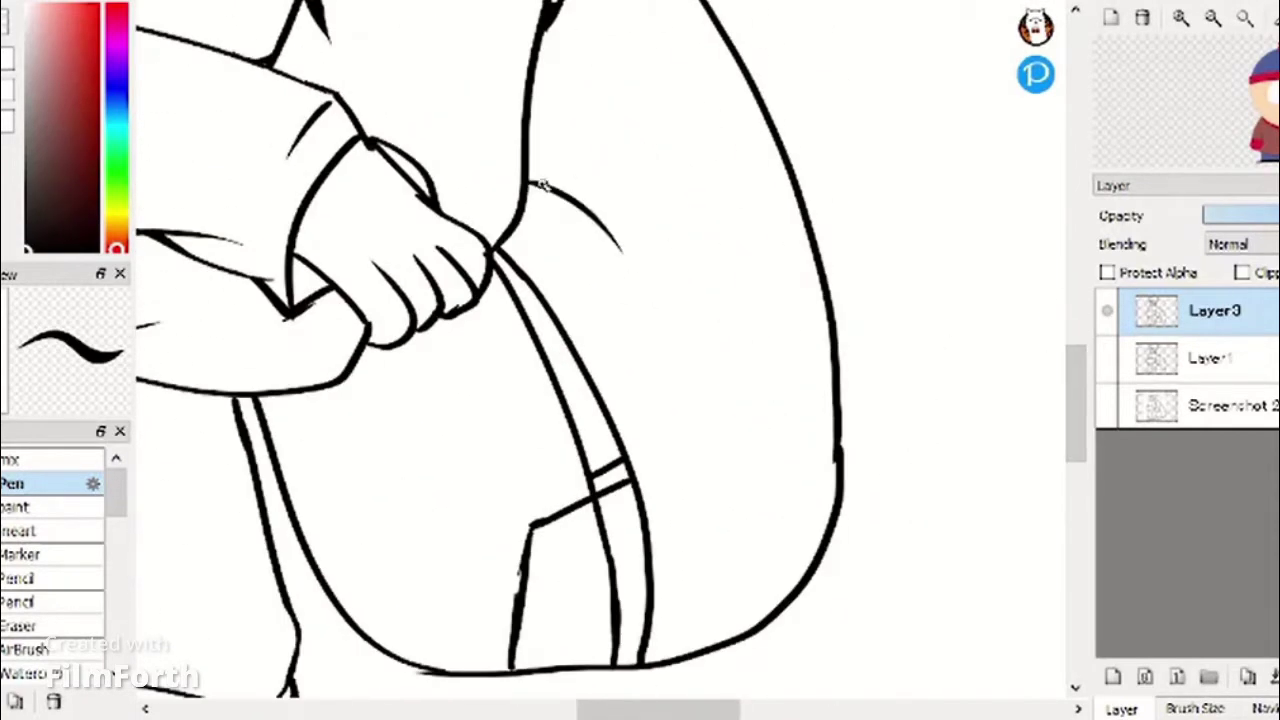
key("e")
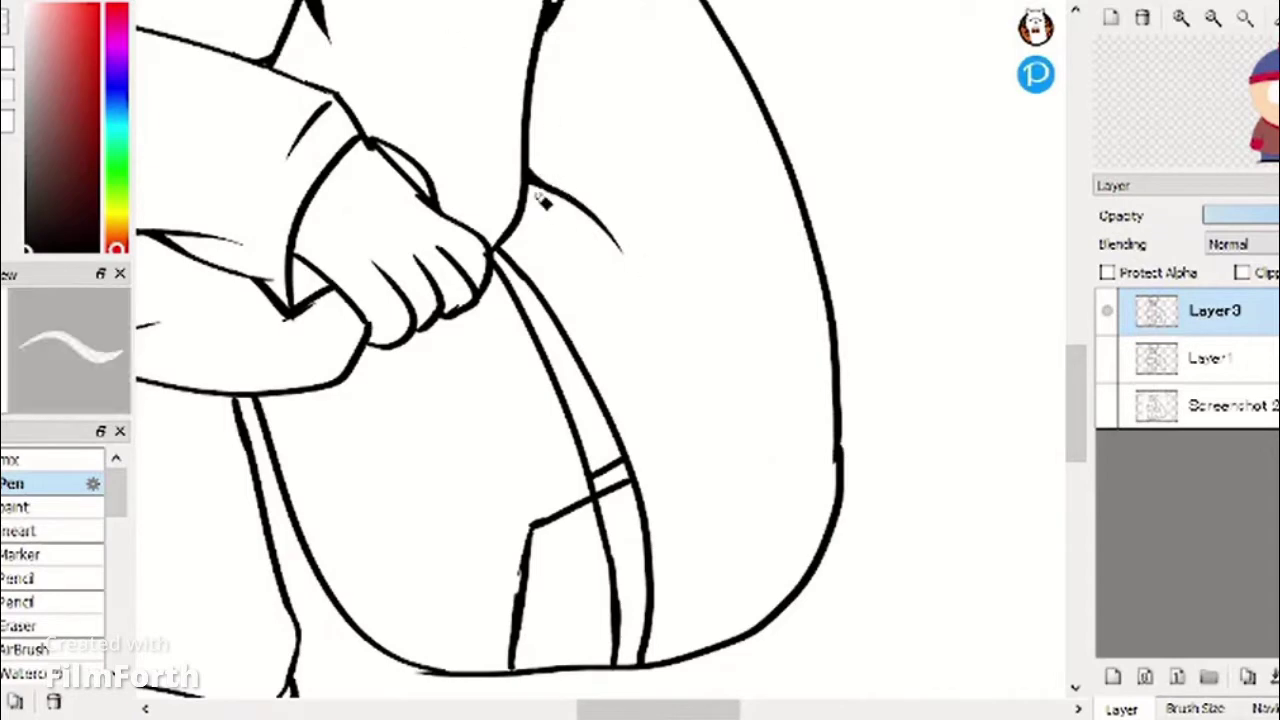
key("e")
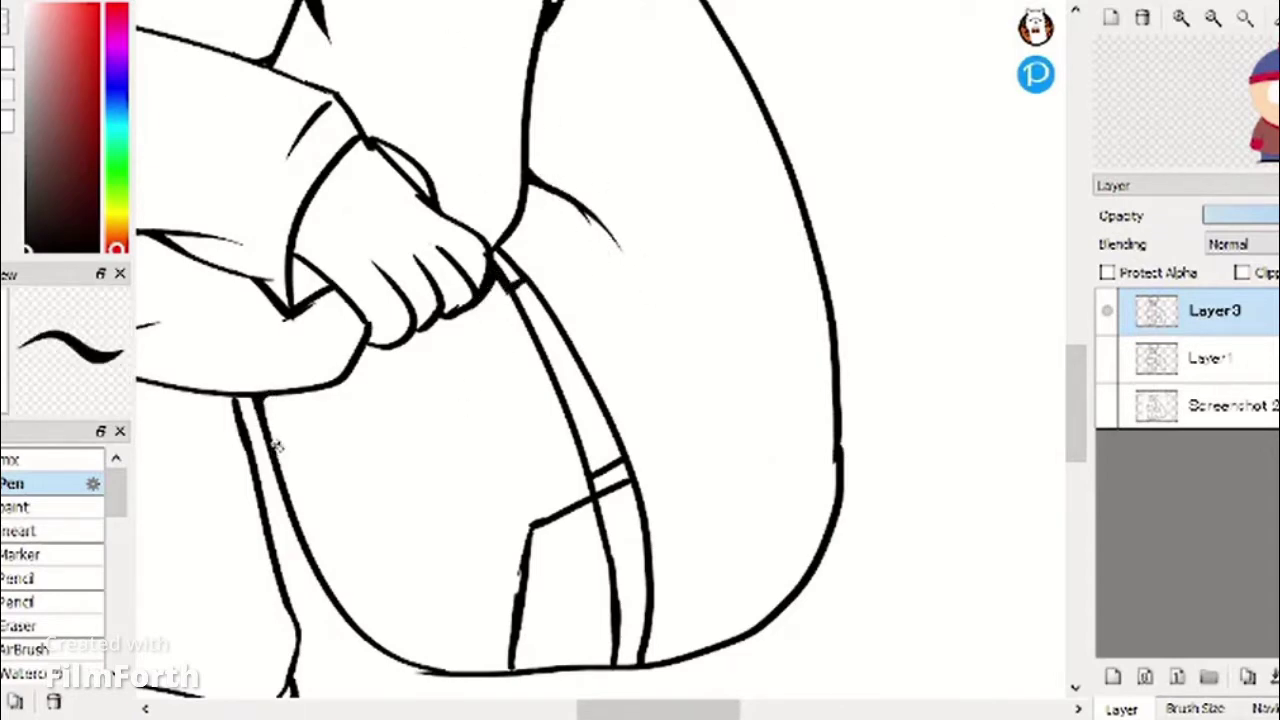
Add a new layer beneath the line art layer and pick a light peach skin colour.
scroll(277, 445, "down", 5)
left_click_drag(1078, 331, 1078, 281)
left_click_drag(705, 711, 667, 711)
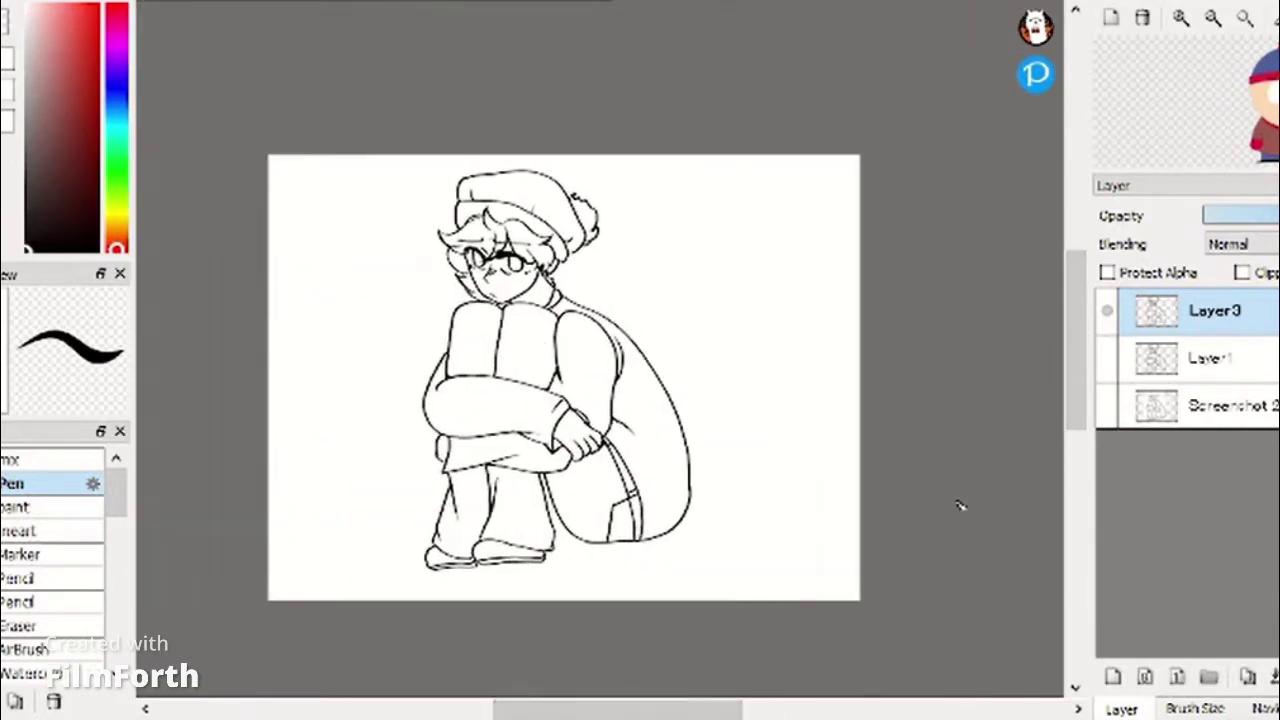
left_click(1113, 676)
left_click(117, 232)
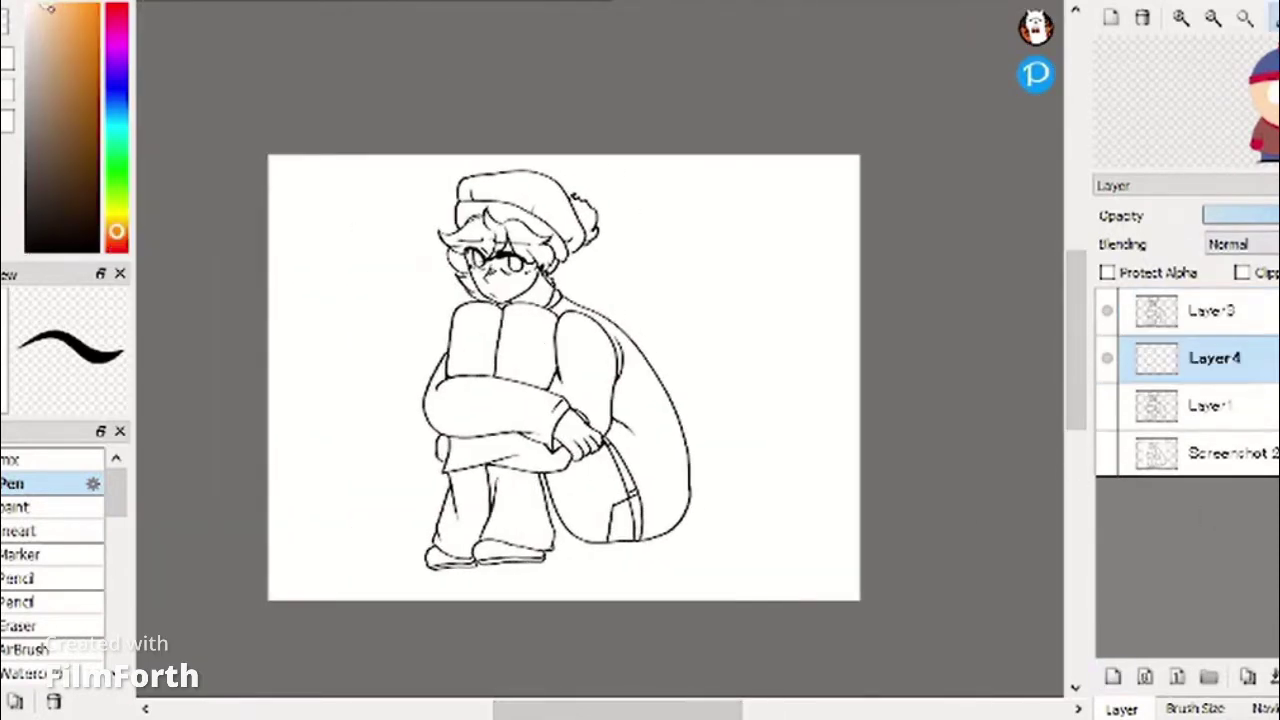
Enlarge the Pen brush and paint the face, neck and skin behind the fringe in light peach.
scroll(597, 321, "up", 5)
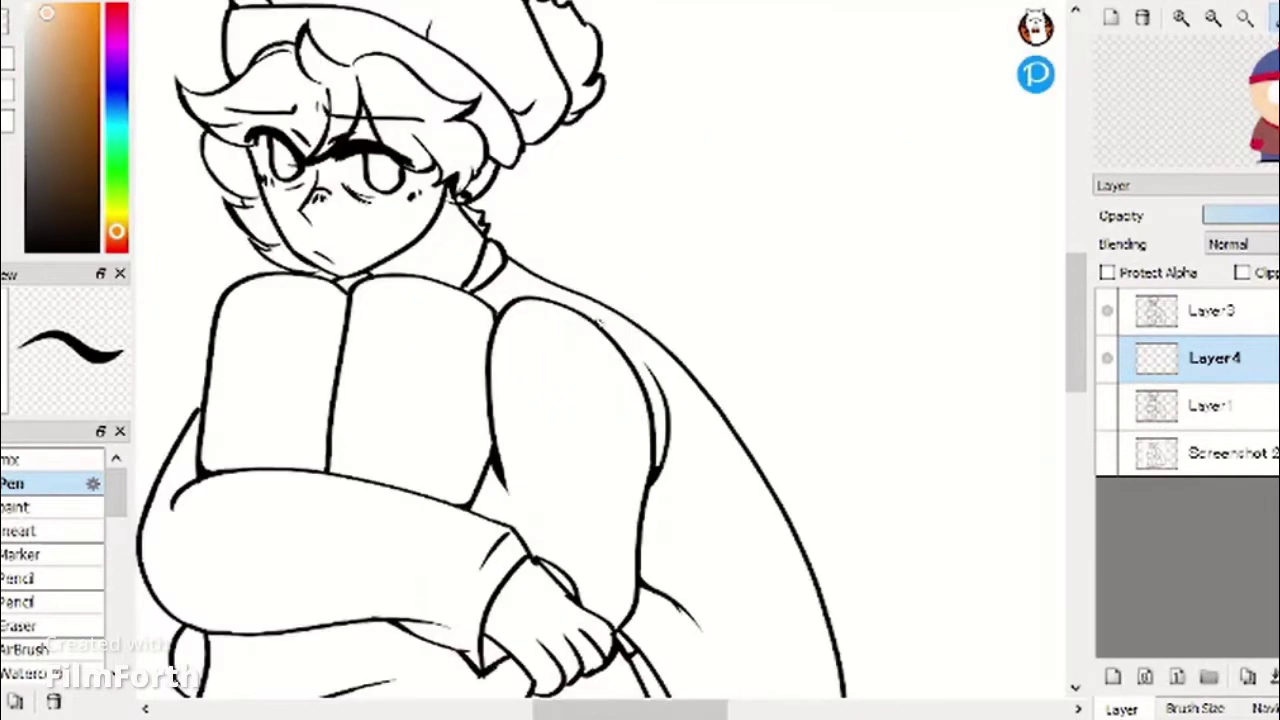
left_click(1207, 704)
left_click(1115, 340)
left_click(1110, 704)
mouse_move(349, 100)
left_mouse_down()
mouse_move(328, 163)
mouse_move(388, 175)
mouse_move(443, 196)
left_mouse_up()
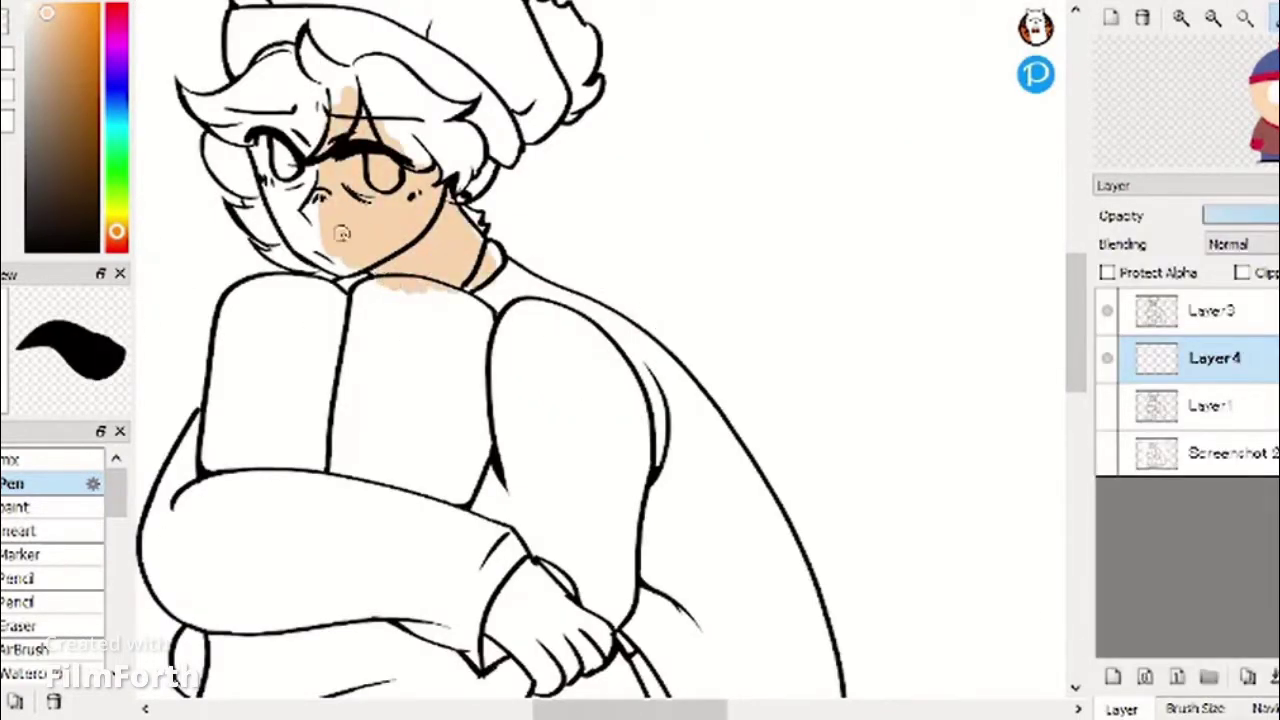
mouse_move(341, 233)
left_mouse_down()
mouse_move(295, 130)
mouse_move(277, 203)
left_mouse_up()
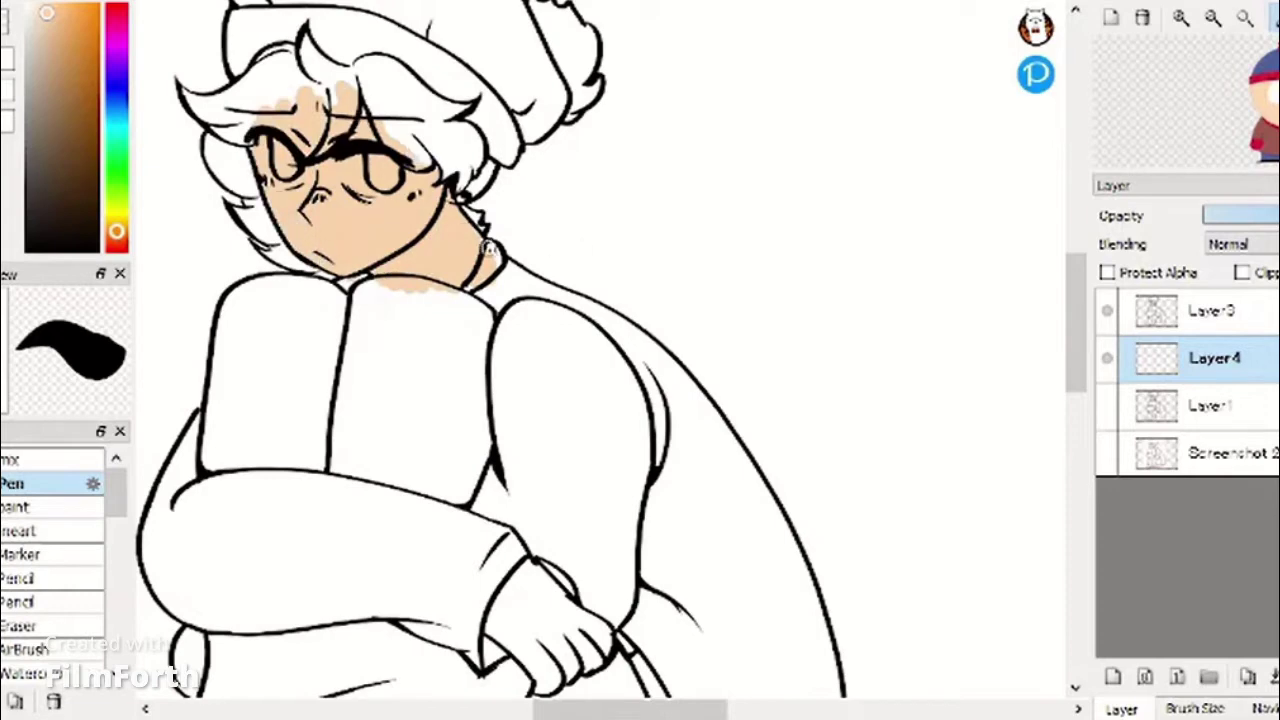
scroll(488, 248, "down", 3)
Add a new layer above the skin layer and paint the hat's brim in crimson red.
scroll(532, 393, "up", 5)
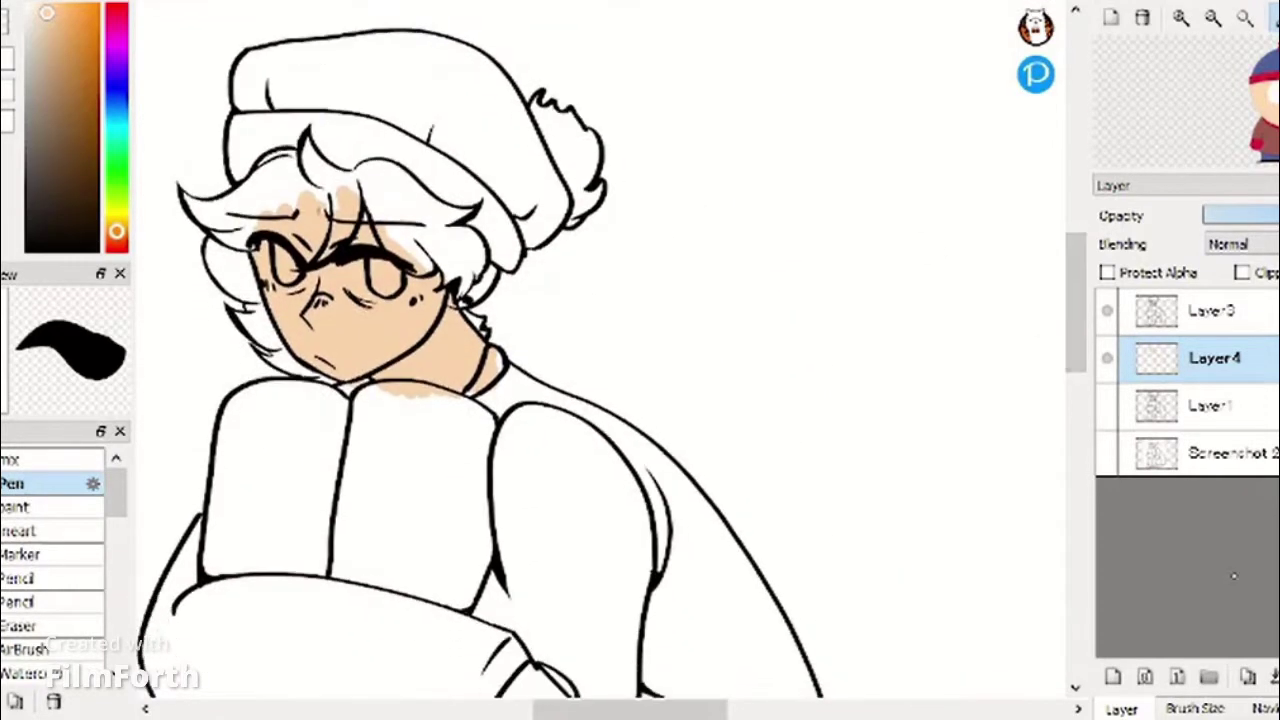
left_click(1113, 676)
left_click(117, 10)
left_click(88, 43)
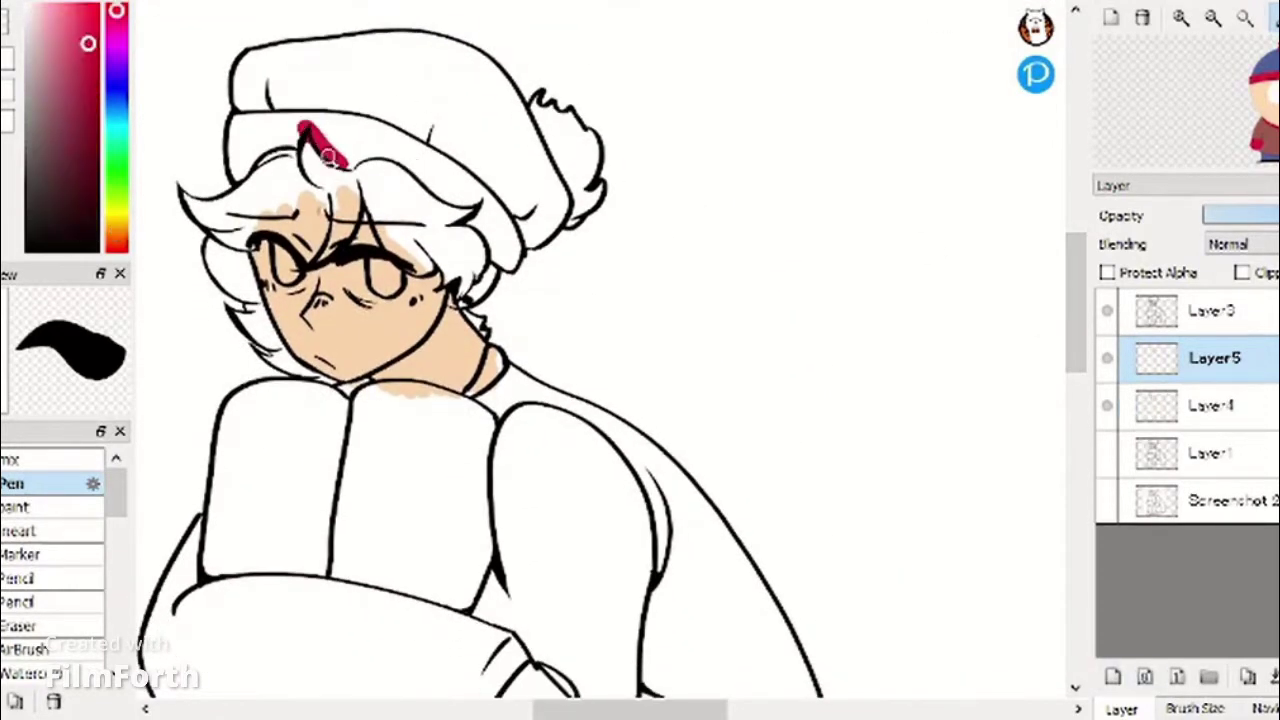
mouse_move(328, 157)
left_mouse_down()
mouse_move(343, 130)
mouse_move(280, 127)
left_mouse_up()
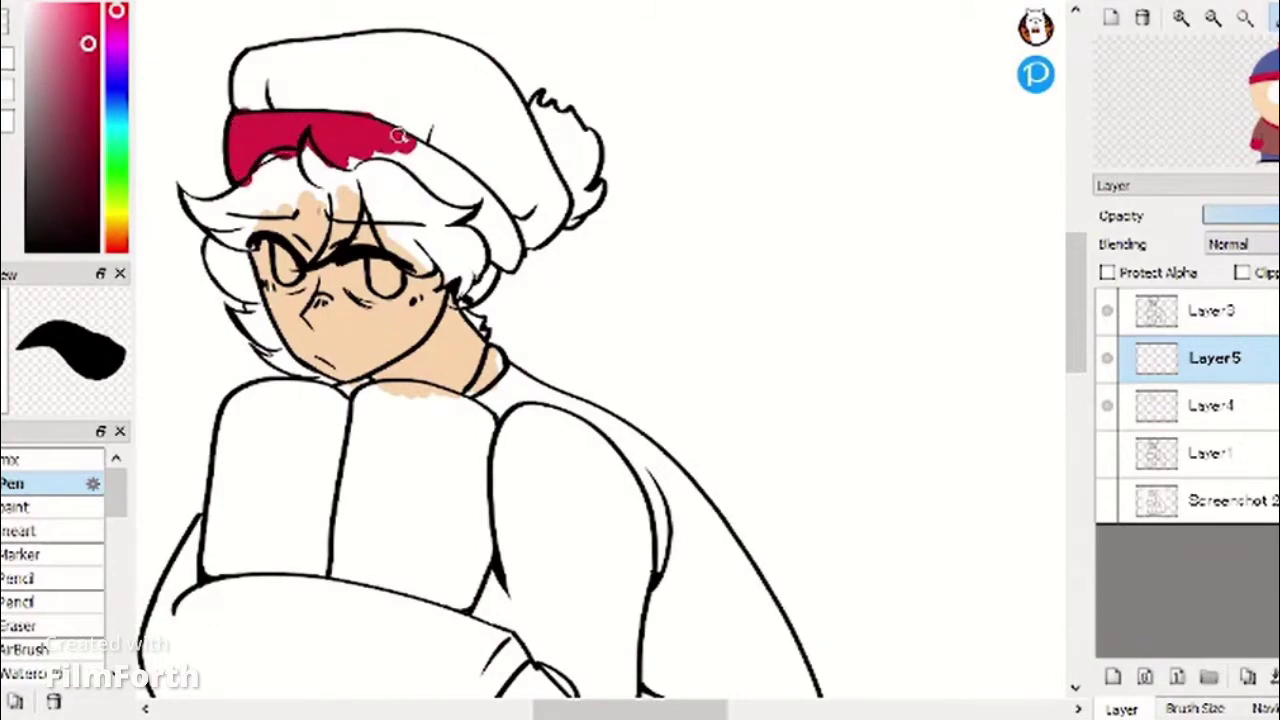
left_click_drag(399, 136, 435, 160)
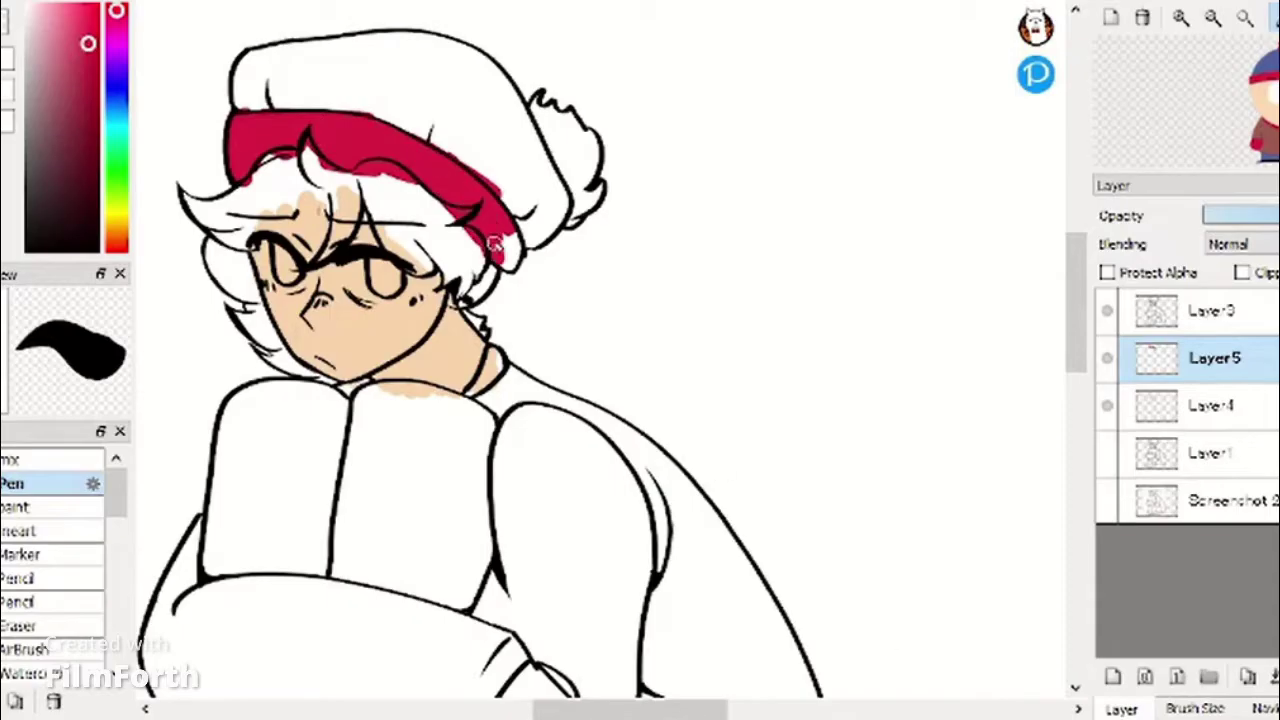
Paint the ear in the sampled light peach on the skin layer.
left_click(1214, 405)
left_click(455, 345, "alt")
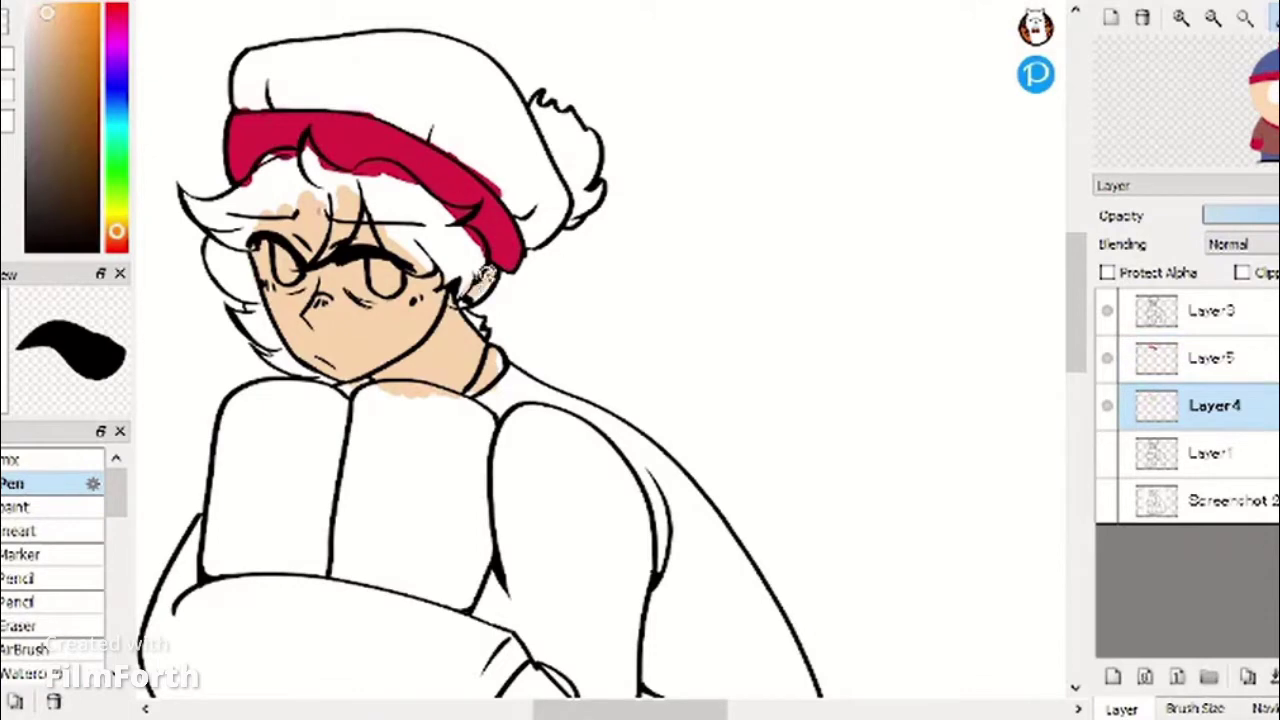
Paint the pom-pom in the brim's crimson red on the red layer and erase the colour spilling outside its outline.
left_click(1214, 358)
left_click(452, 134, "alt")
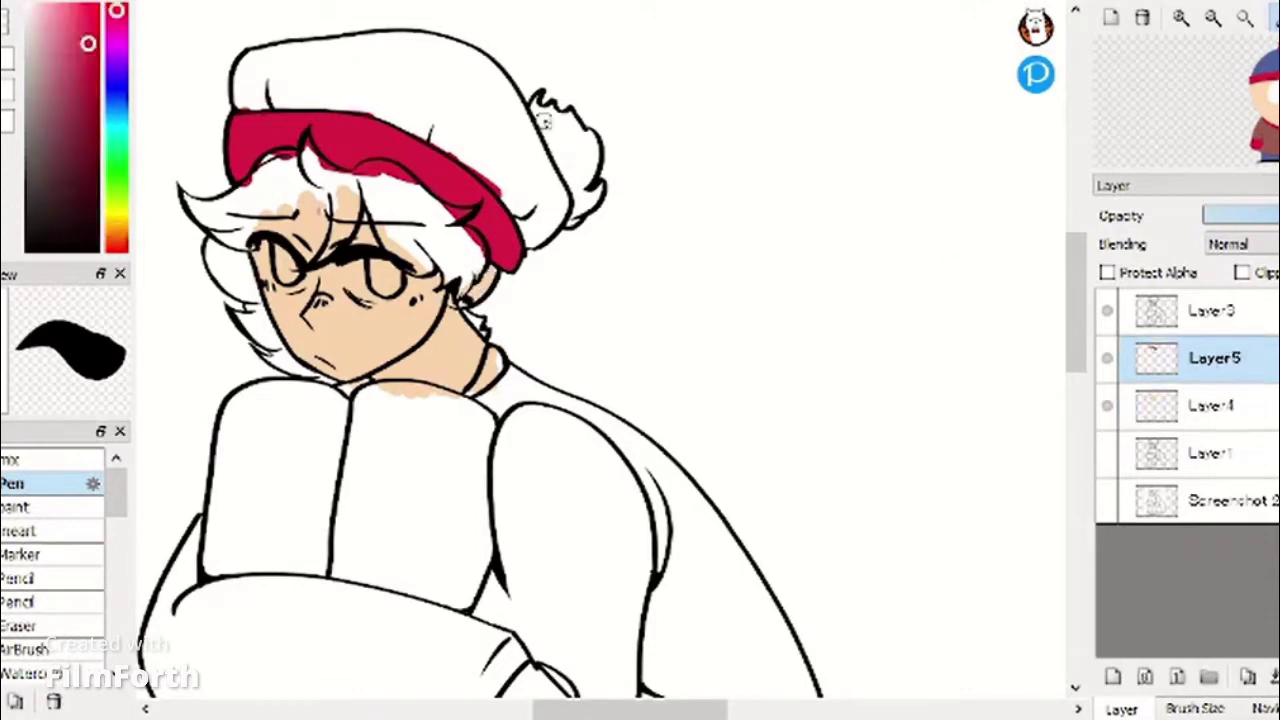
key("ctrl+z")
left_click_drag(541, 124, 553, 146)
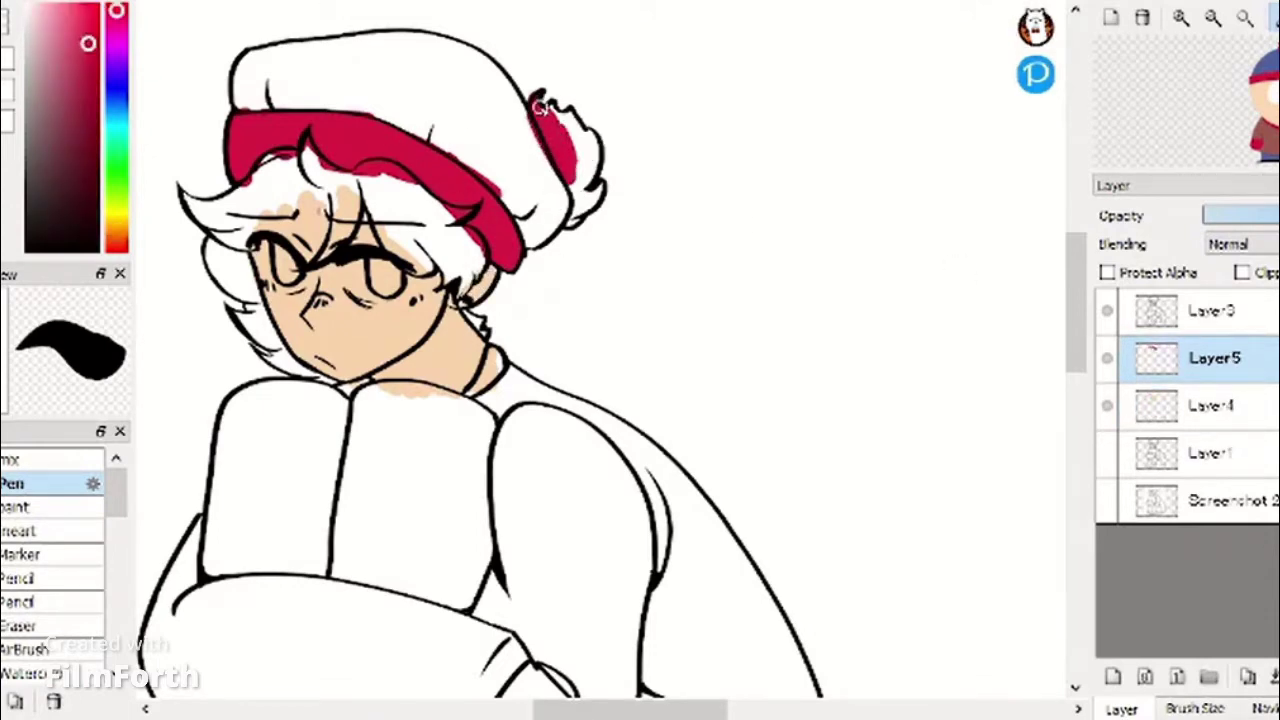
left_click_drag(570, 218, 557, 230)
scroll(641, 112, "up", 3)
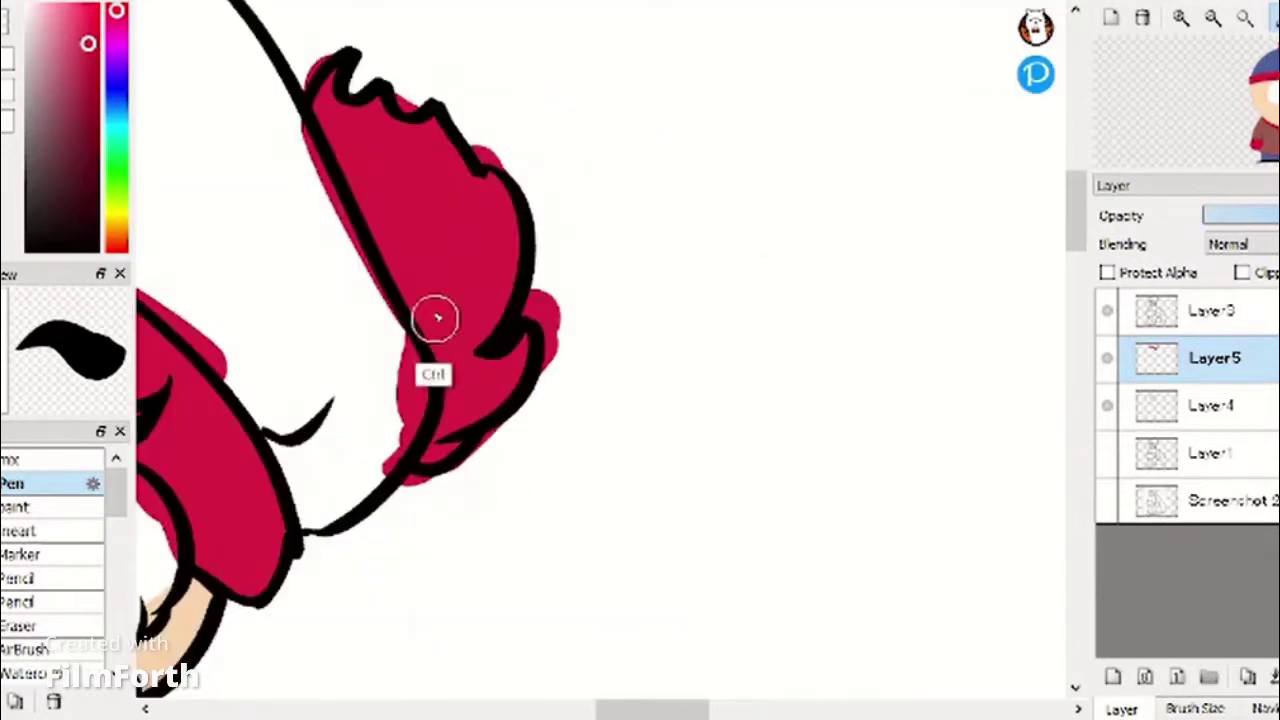
key("z")
left_click_drag(532, 312, 538, 294)
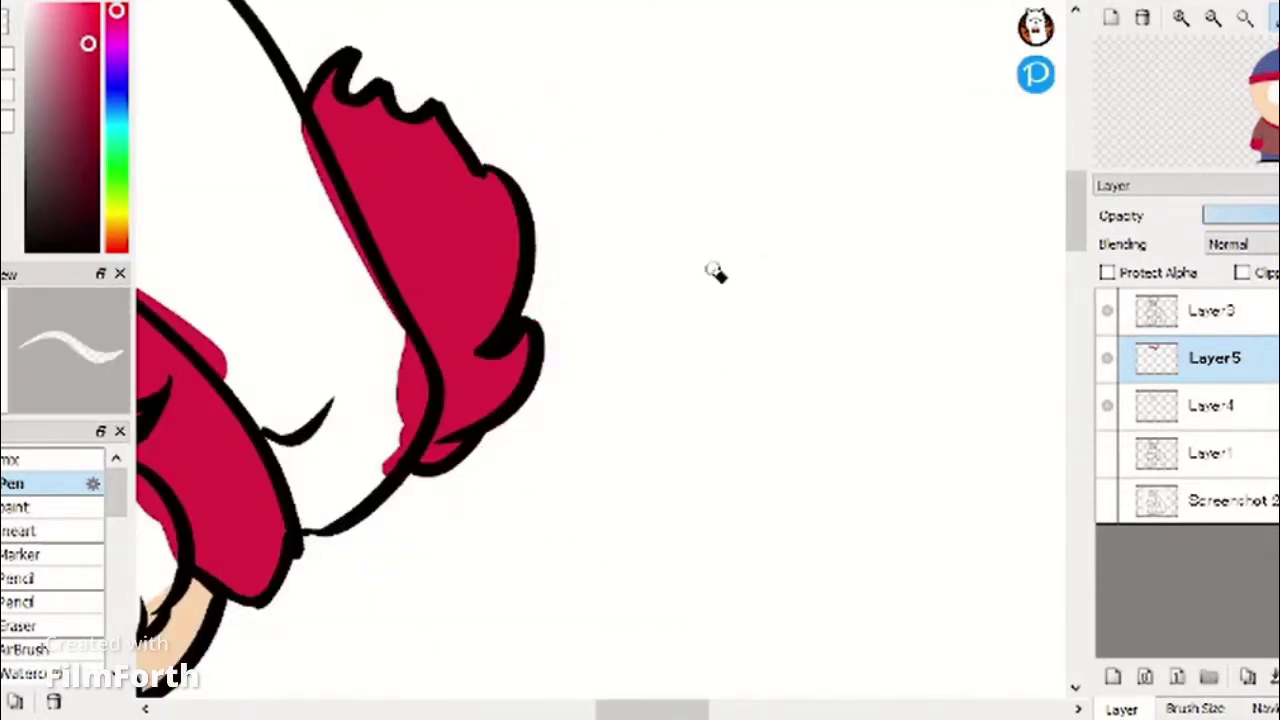
Paint the collar beside the neck crimson red.
scroll(716, 272, "down", 5)
key("e")
scroll(557, 401, "up", 5)
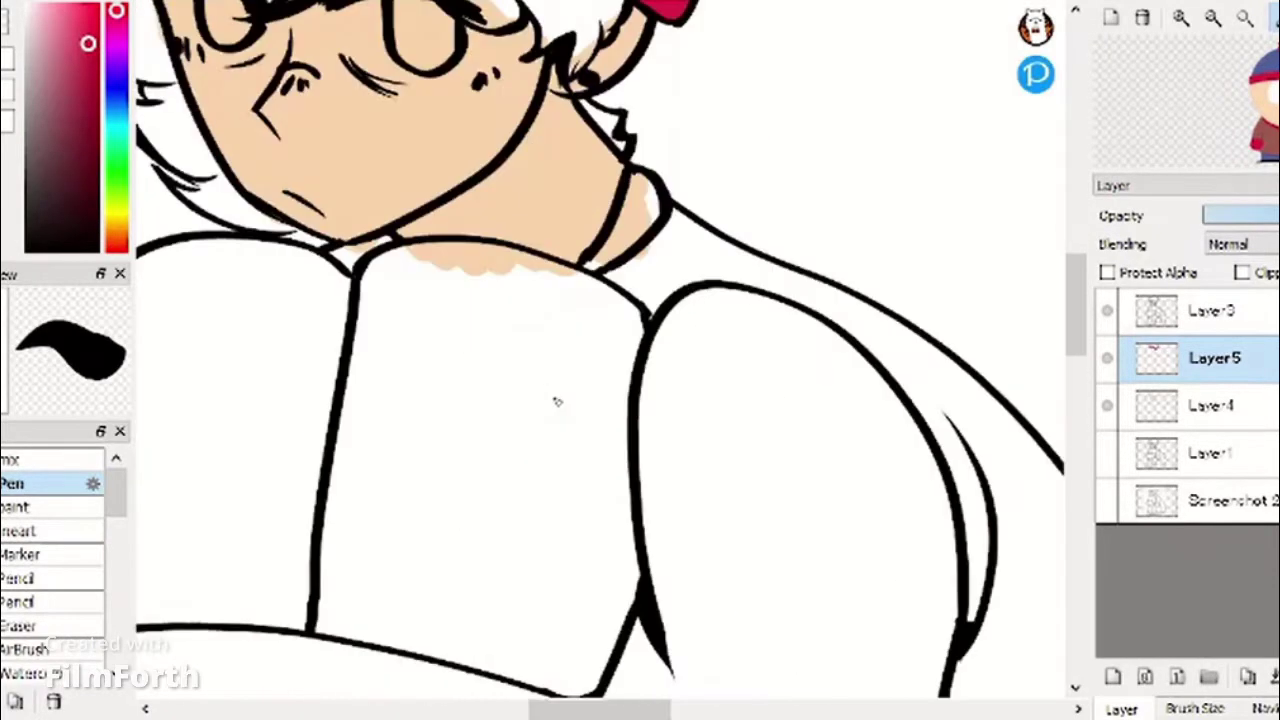
left_click_drag(640, 188, 643, 211)
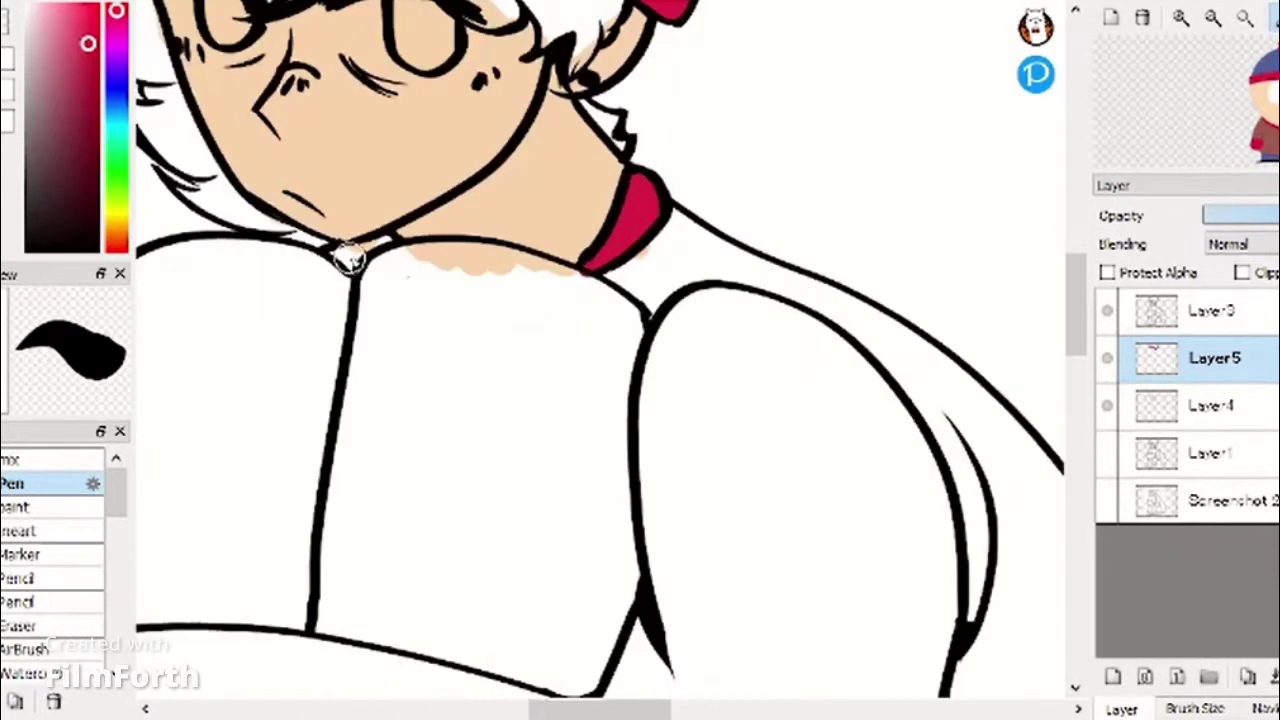
Paint the gripping hand and the hand tucked under the far sleeve crimson red.
left_click_drag(1076, 305, 1076, 376)
mouse_move(722, 322)
left_mouse_down()
mouse_move(636, 466)
mouse_move(746, 346)
mouse_move(850, 457)
mouse_move(760, 577)
mouse_move(812, 562)
left_mouse_up()
left_click_drag(600, 709, 516, 709)
mouse_move(592, 474)
left_mouse_down()
mouse_move(570, 562)
mouse_move(607, 596)
left_mouse_up()
left_click_drag(907, 488, 798, 473)
key("ctrl+z")
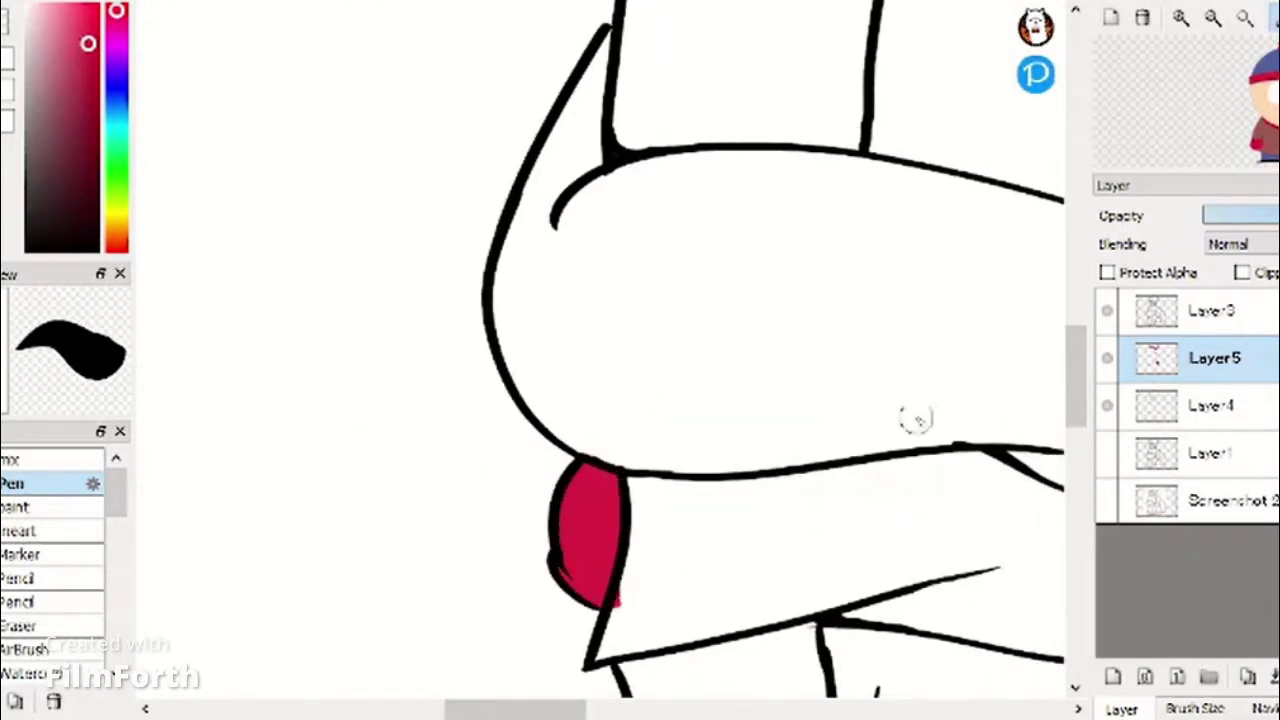
Add a new layer above the red layer, sample blue from the reference character's hat, and start painting the hat's crown along the brim.
scroll(954, 391, "down", 5)
left_click(640, 714)
left_click_drag(640, 714, 492, 712)
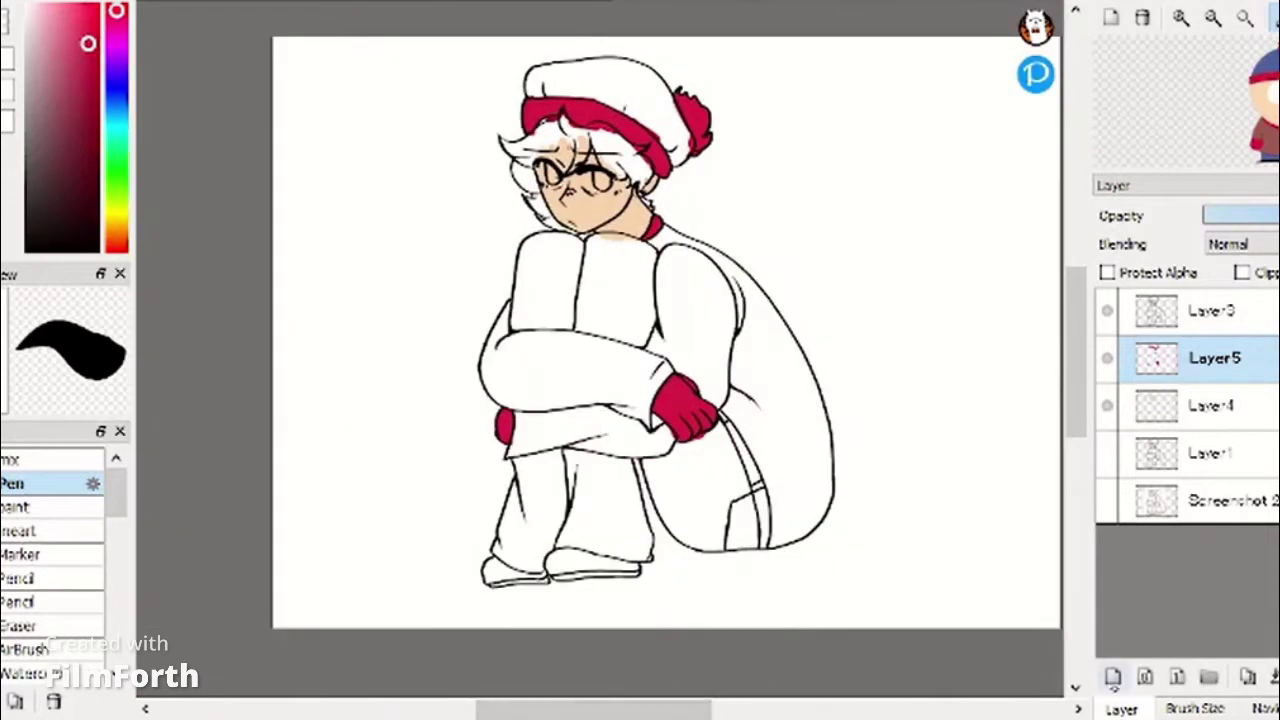
left_click(1113, 677)
left_click(1272, 63)
scroll(629, 83, "up", 4)
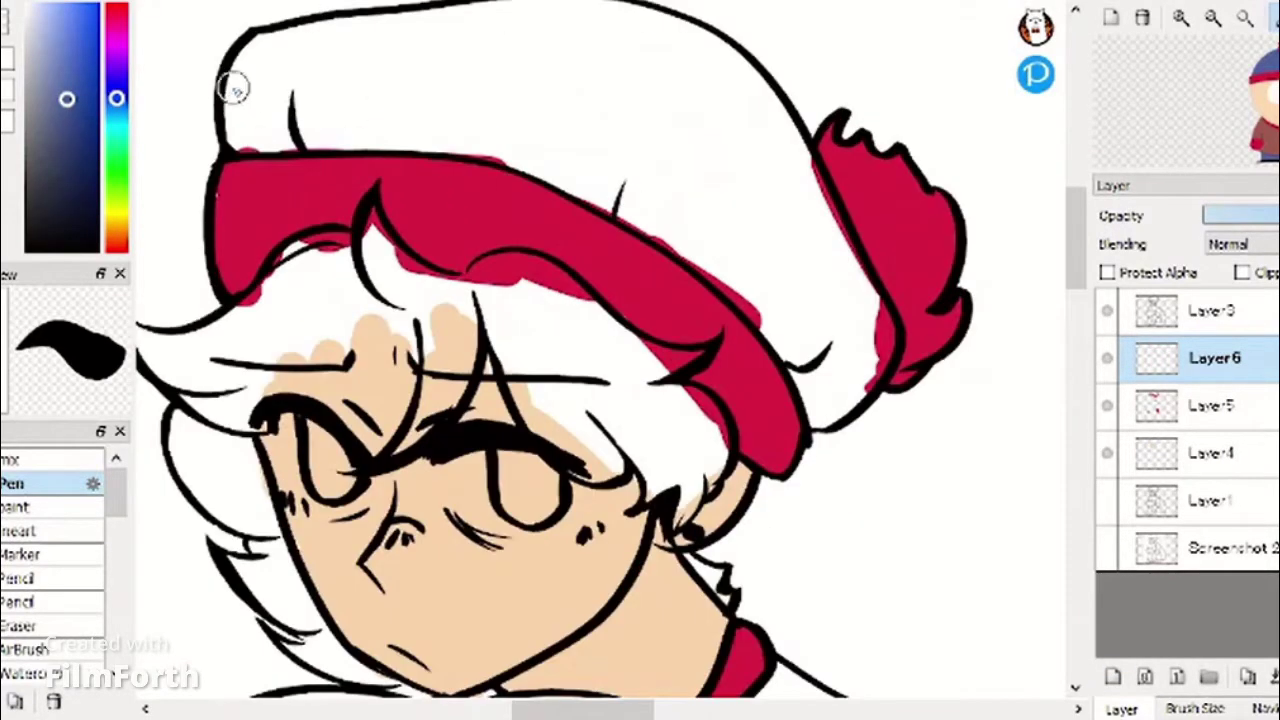
left_click_drag(233, 88, 340, 134)
key("ctrl+z")
mouse_move(248, 63)
left_mouse_down()
mouse_move(239, 138)
mouse_move(255, 106)
mouse_move(349, 37)
mouse_move(457, 23)
mouse_move(443, 29)
mouse_move(420, 138)
mouse_move(531, 106)
mouse_move(651, 226)
mouse_move(835, 352)
left_mouse_up()
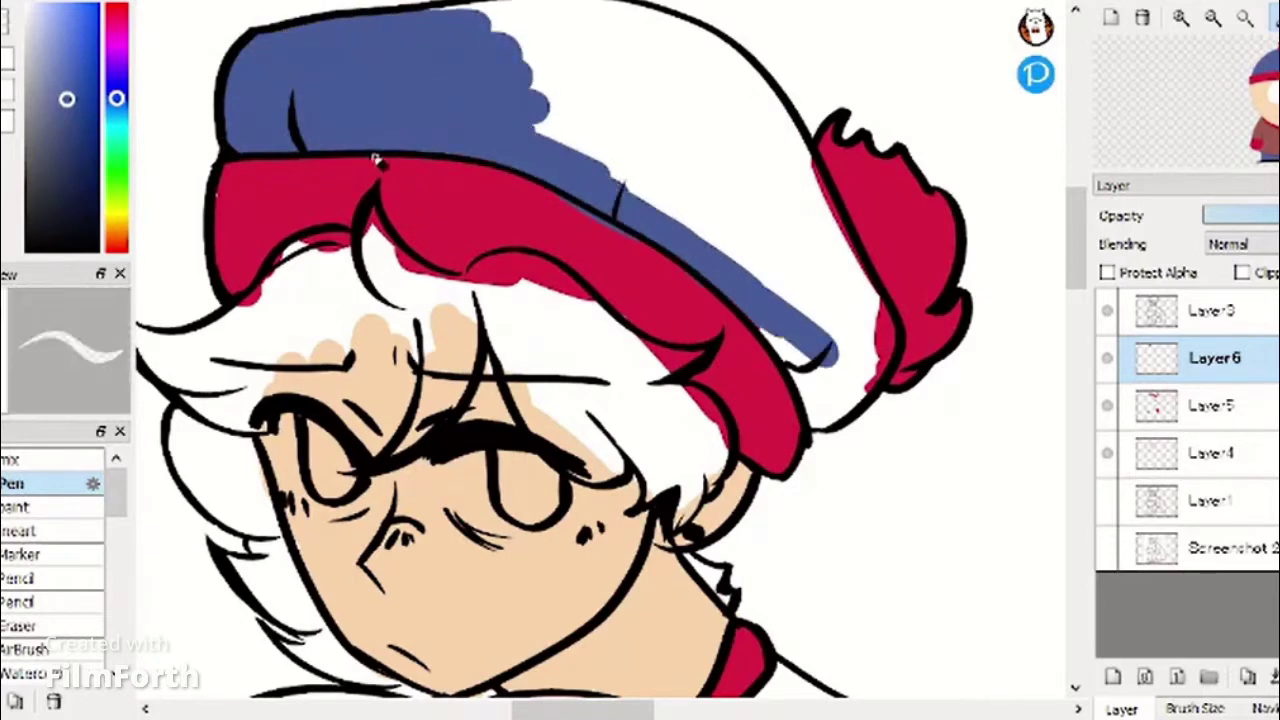
Erase the blue overlapping the brim and fill the rest of the hat's crown with blue.
left_click_drag(617, 228, 562, 190)
key("b")
mouse_move(638, 114)
left_mouse_down()
mouse_move(614, 161)
mouse_move(778, 293)
mouse_move(805, 408)
mouse_move(798, 381)
mouse_move(880, 348)
mouse_move(805, 175)
mouse_move(803, 294)
left_mouse_up()
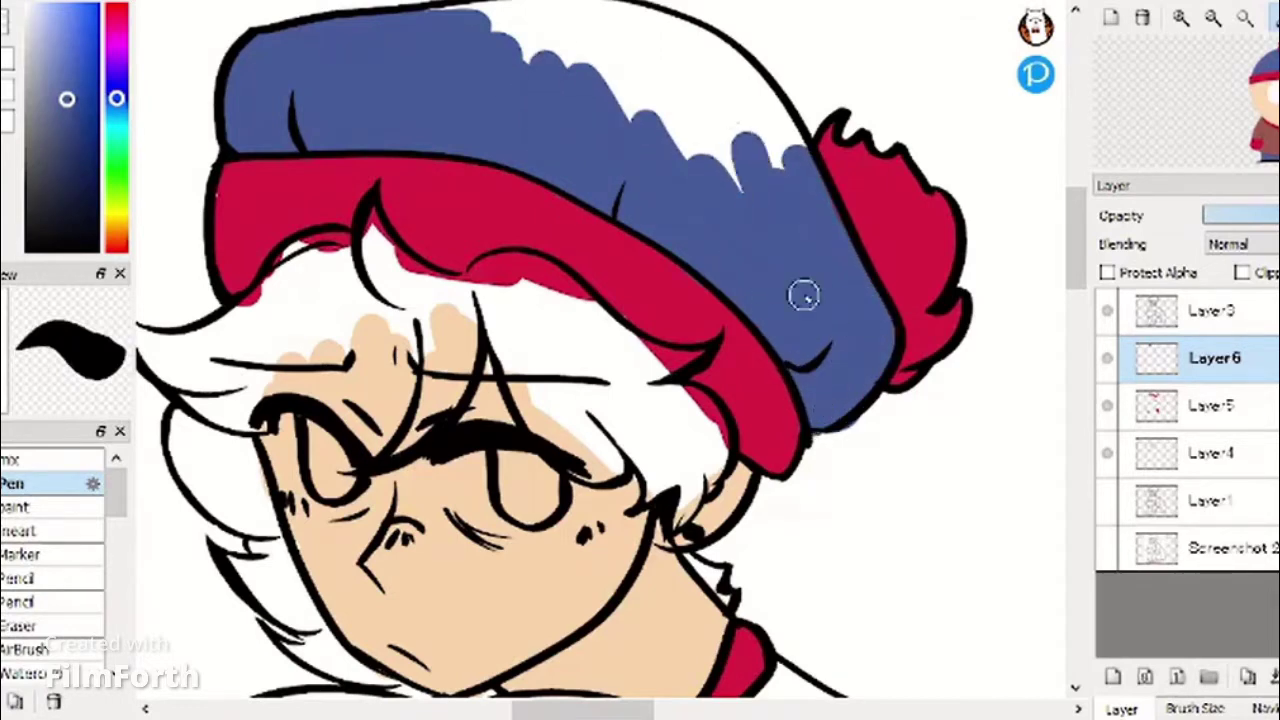
key("e")
left_click_drag(1075, 268, 1075, 235)
key("b")
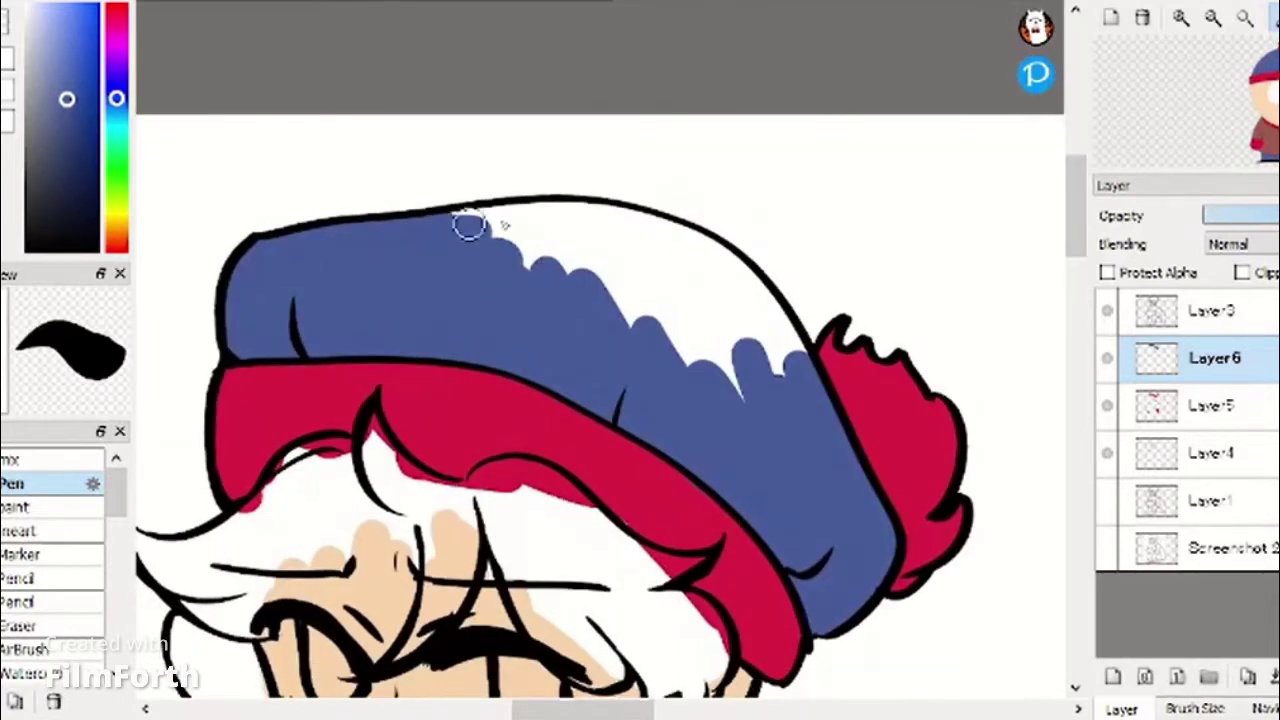
mouse_move(469, 226)
left_mouse_down()
mouse_move(574, 219)
mouse_move(650, 240)
mouse_move(617, 225)
mouse_move(736, 277)
mouse_move(783, 342)
mouse_move(667, 281)
mouse_move(532, 254)
left_mouse_up()
Paint both raised knees and both lower trouser legs blue.
left_click_drag(1073, 237, 1073, 345)
mouse_move(302, 246)
left_mouse_down()
mouse_move(201, 347)
mouse_move(188, 426)
mouse_move(210, 513)
mouse_move(335, 305)
mouse_move(255, 526)
mouse_move(411, 560)
mouse_move(351, 368)
mouse_move(427, 313)
mouse_move(436, 274)
mouse_move(404, 241)
mouse_move(257, 272)
mouse_move(212, 261)
mouse_move(220, 240)
mouse_move(336, 180)
mouse_move(381, 208)
mouse_move(501, 231)
mouse_move(421, 487)
mouse_move(496, 544)
mouse_move(505, 259)
mouse_move(490, 192)
mouse_move(613, 192)
mouse_move(733, 253)
mouse_move(694, 463)
mouse_move(718, 412)
mouse_move(724, 532)
mouse_move(640, 611)
mouse_move(704, 473)
mouse_move(662, 600)
mouse_move(612, 303)
mouse_move(514, 344)
mouse_move(620, 286)
mouse_move(626, 254)
mouse_move(715, 296)
left_mouse_up()
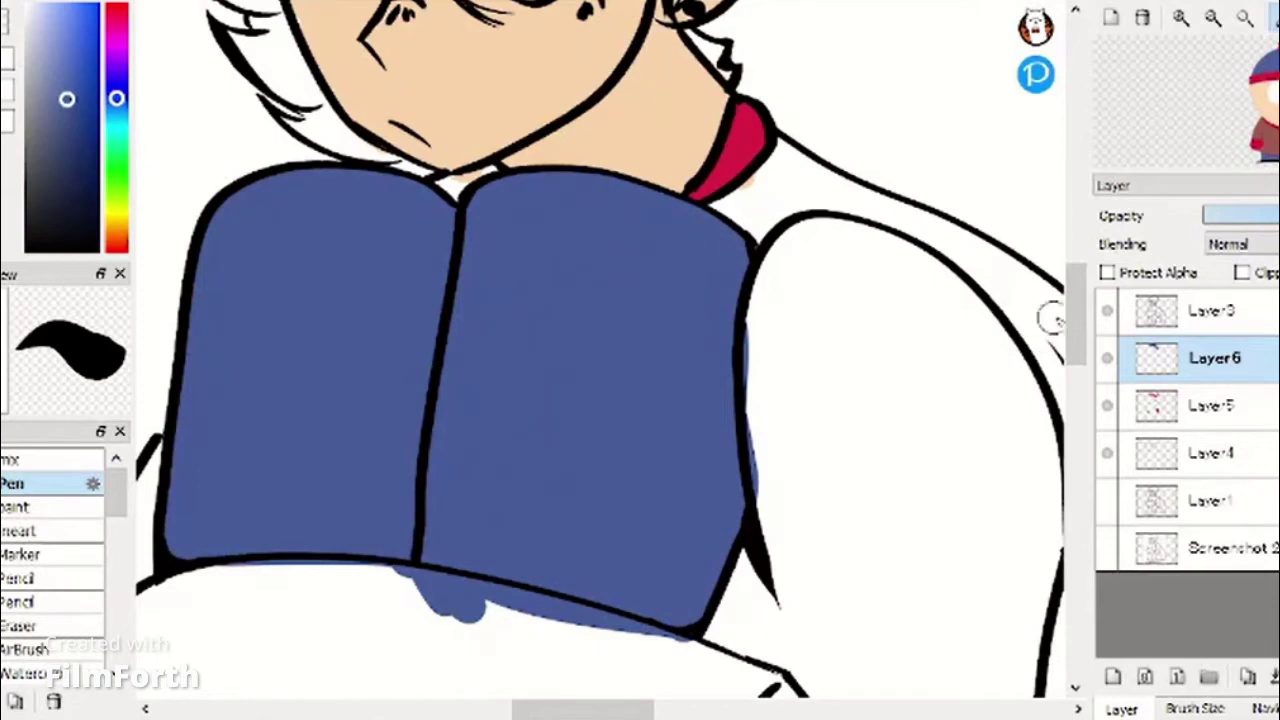
scroll(1051, 318, "down", 8)
mouse_move(530, 308)
left_mouse_down()
mouse_move(492, 180)
mouse_move(523, 531)
mouse_move(583, 634)
mouse_move(634, 560)
mouse_move(643, 280)
mouse_move(478, 364)
left_mouse_up()
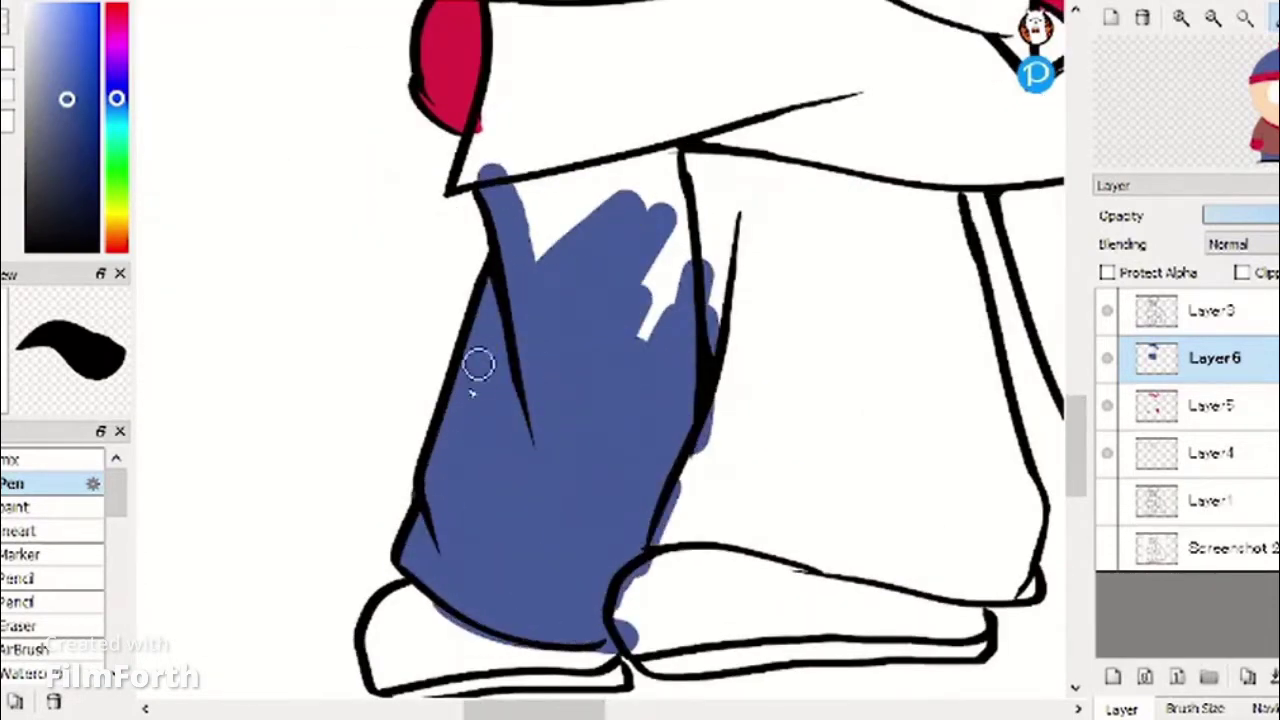
mouse_move(700, 300)
left_mouse_down()
mouse_move(587, 236)
mouse_move(526, 238)
mouse_move(516, 192)
mouse_move(719, 172)
mouse_move(685, 205)
mouse_move(882, 176)
mouse_move(890, 212)
mouse_move(948, 292)
mouse_move(956, 250)
mouse_move(929, 307)
mouse_move(853, 318)
mouse_move(696, 466)
mouse_move(688, 537)
mouse_move(757, 500)
mouse_move(814, 356)
mouse_move(852, 563)
mouse_move(989, 488)
mouse_move(994, 389)
mouse_move(1024, 515)
mouse_move(1002, 576)
mouse_move(873, 541)
mouse_move(909, 583)
left_mouse_up()
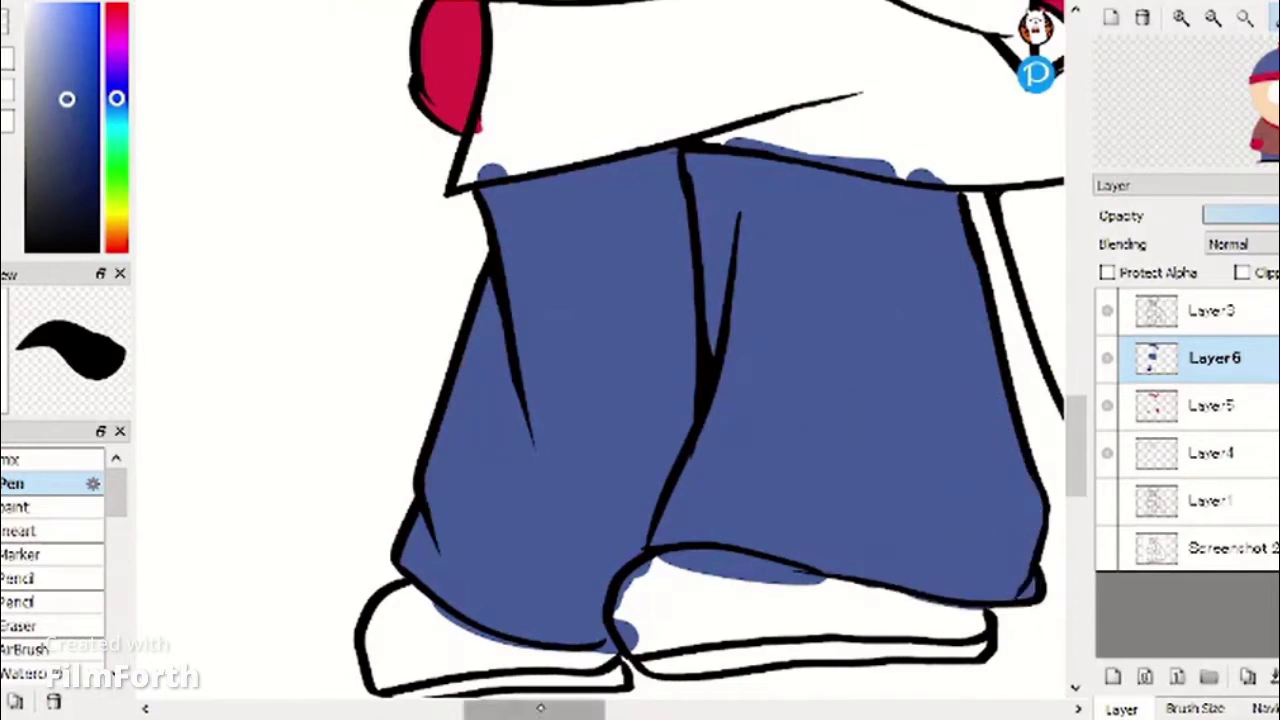
Paint a blue border along the inside of the thigh's lower outline, from the sleeve to the side seam.
left_click_drag(515, 712, 591, 713)
mouse_move(515, 185)
left_mouse_down()
mouse_move(531, 257)
mouse_move(714, 520)
mouse_move(984, 514)
mouse_move(988, 528)
left_mouse_up()
key("ctrl+z")
mouse_move(752, 533)
left_mouse_down()
mouse_move(797, 546)
mouse_move(943, 517)
left_mouse_up()
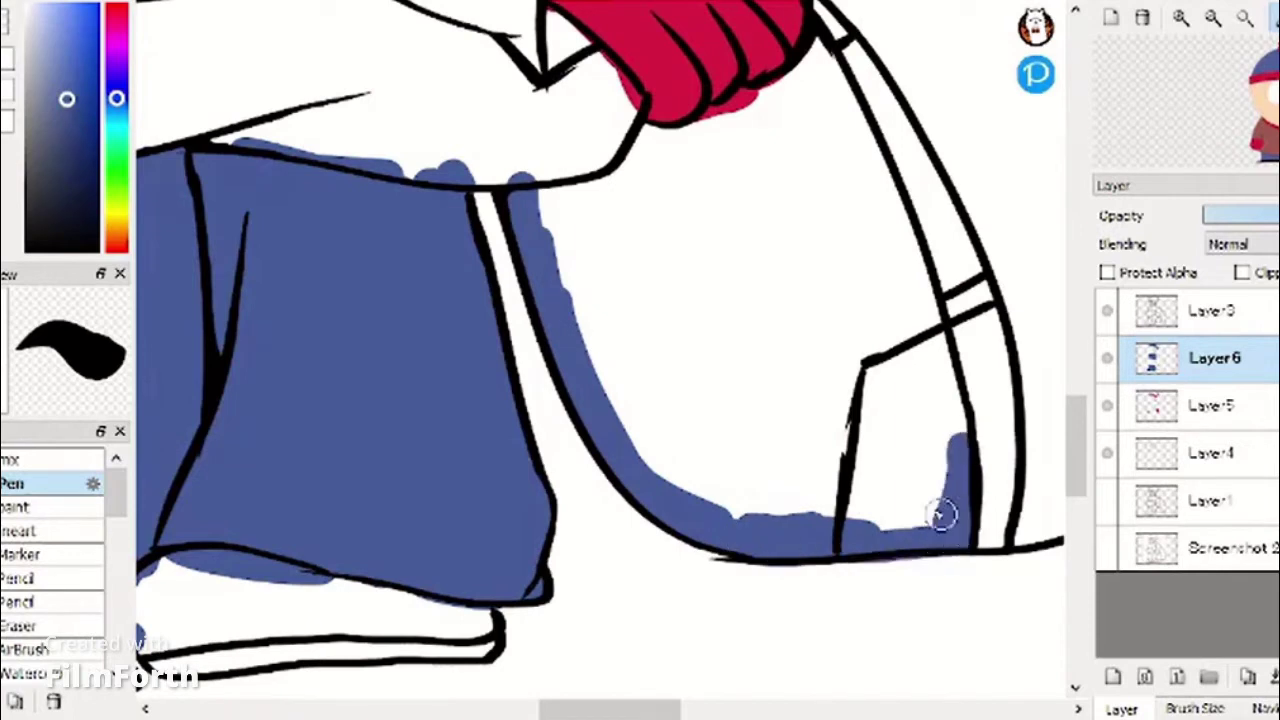
Fill the rest of the thigh and the pocket with blue, up to the hand and the side seam.
left_click(1214, 311)
key("e")
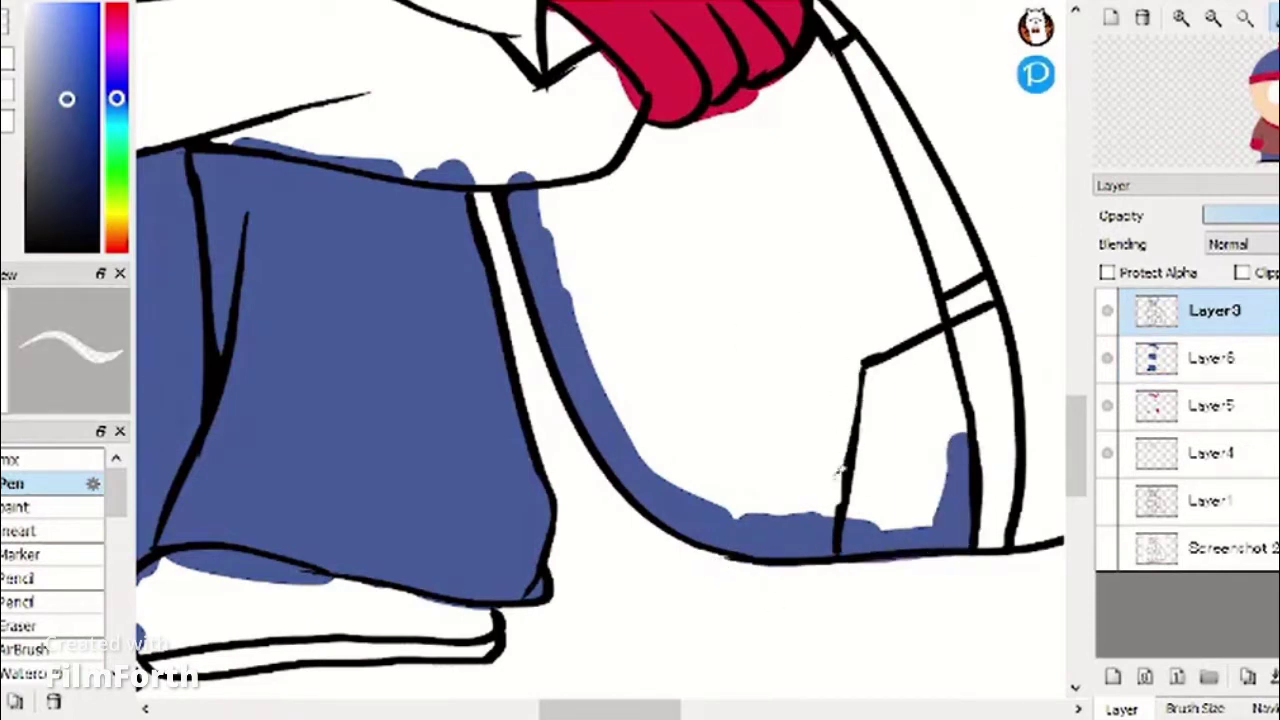
key("ctrl+Down")
key("e")
mouse_move(540, 195)
left_mouse_down()
mouse_move(626, 357)
mouse_move(930, 500)
left_mouse_up()
mouse_move(873, 337)
left_mouse_down()
mouse_move(825, 429)
mouse_move(775, 312)
mouse_move(761, 337)
mouse_move(702, 180)
mouse_move(664, 272)
mouse_move(599, 230)
mouse_move(706, 129)
left_mouse_up()
key("ctrl+z")
mouse_move(630, 140)
left_mouse_down()
mouse_move(706, 128)
mouse_move(858, 48)
mouse_move(921, 407)
mouse_move(909, 425)
mouse_move(841, 440)
mouse_move(609, 192)
mouse_move(627, 184)
mouse_move(607, 305)
mouse_move(687, 478)
mouse_move(781, 481)
mouse_move(836, 364)
mouse_move(740, 138)
mouse_move(744, 200)
mouse_move(740, 143)
left_mouse_up()
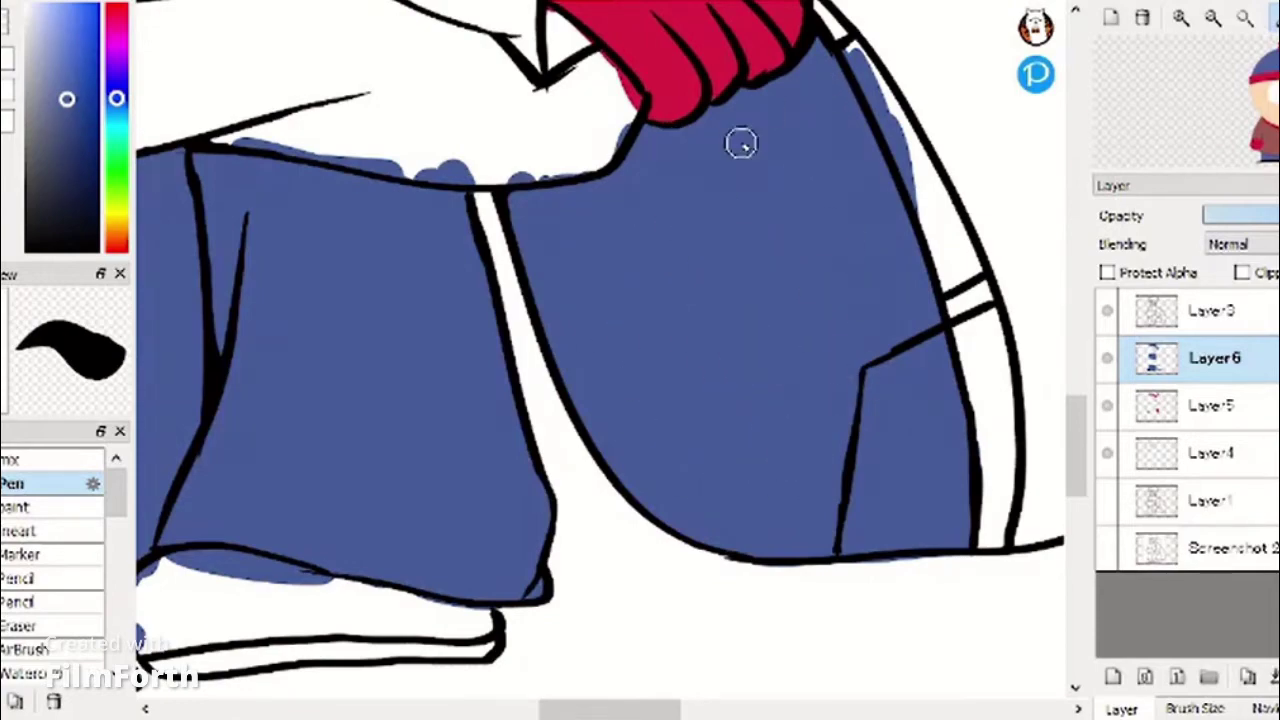
Add a new layer above the blue layer and paint both eyes light grey.
scroll(732, 286, "down", 3)
scroll(732, 286, "down", 5)
scroll(750, 310, "up", 5)
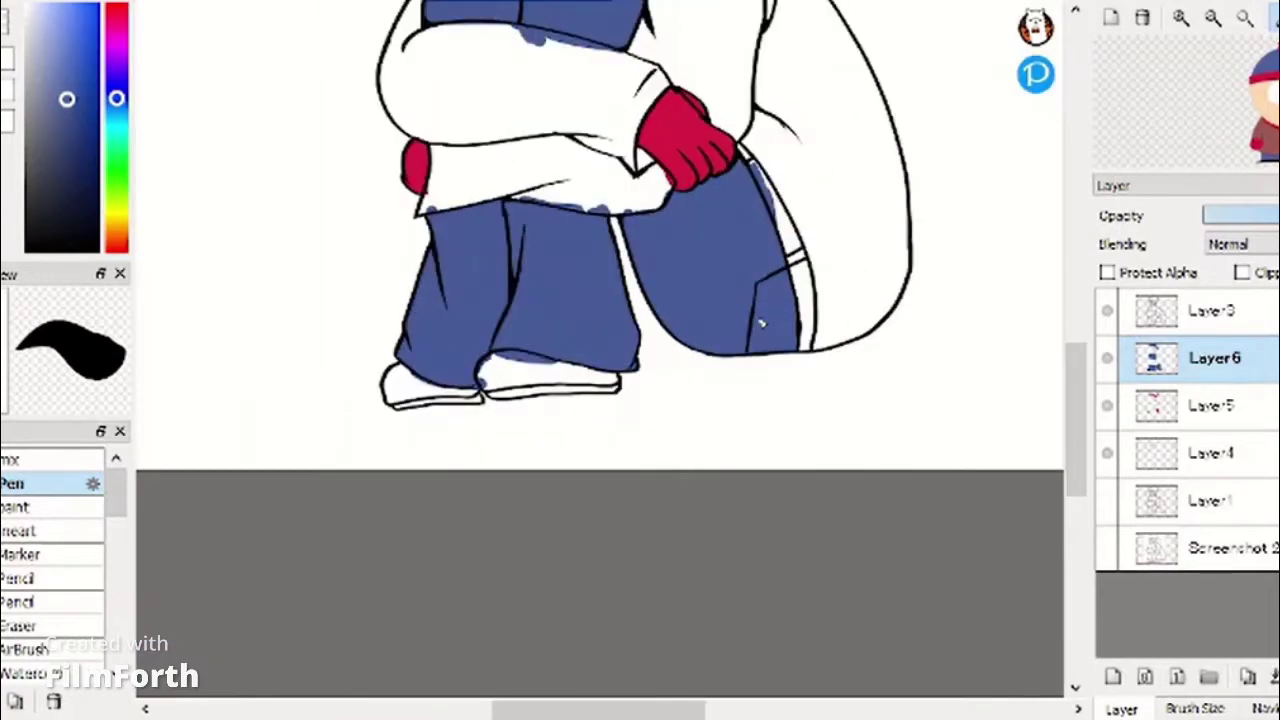
scroll(760, 323, "down", 4)
left_click(1113, 677)
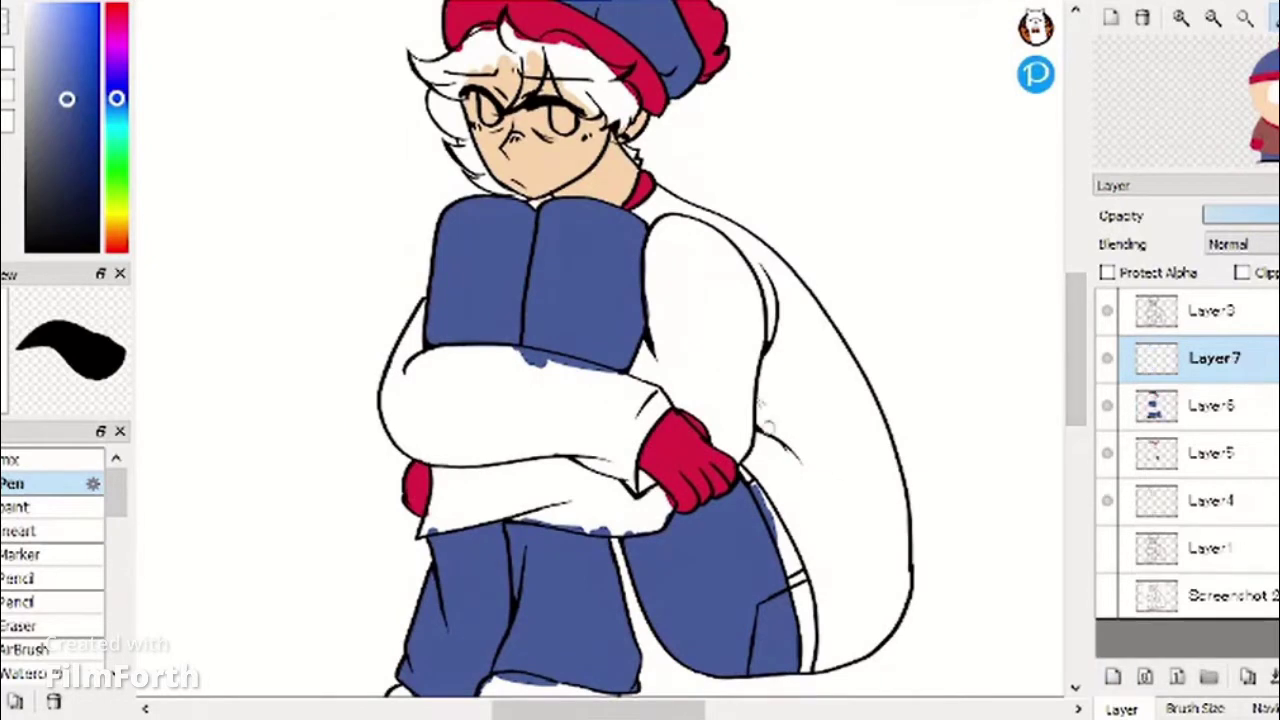
scroll(523, 102, "up", 5)
scroll(500, 45, "up", 2)
left_click_drag(352, 88, 376, 118)
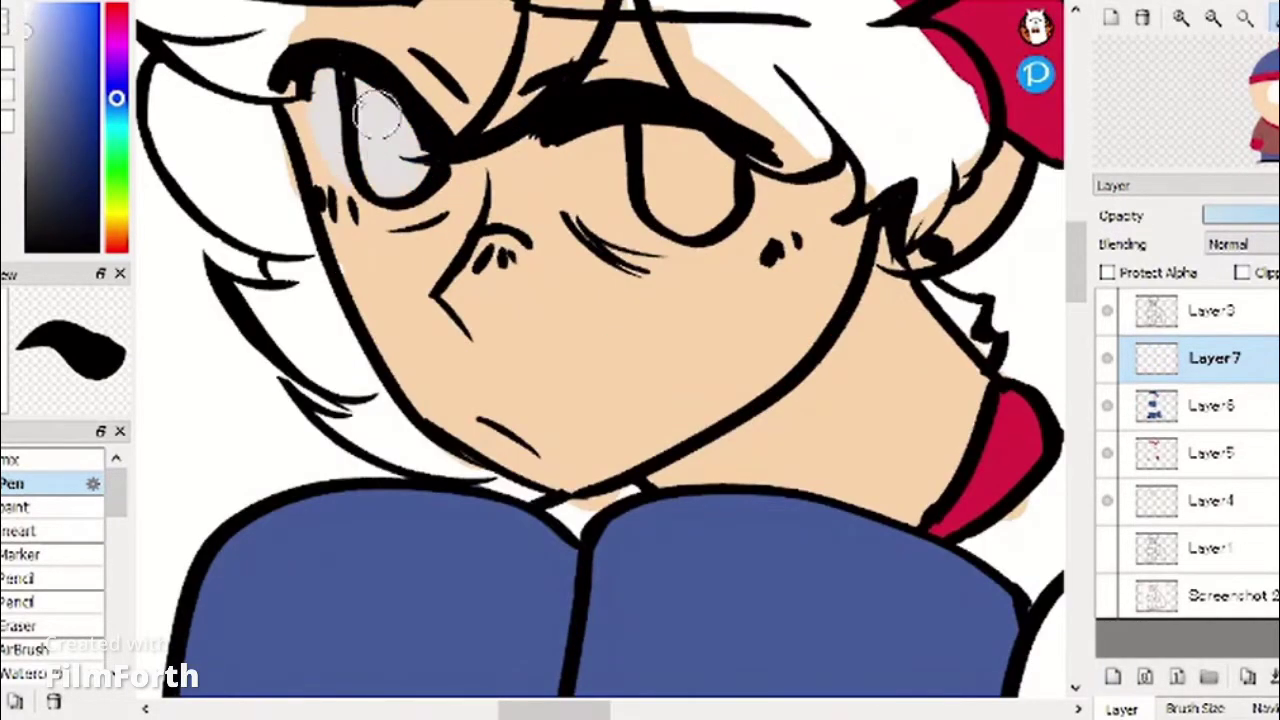
left_click_drag(586, 133, 700, 203)
Add another layer above the eye layer and paint both irises blue.
left_click(1113, 677)
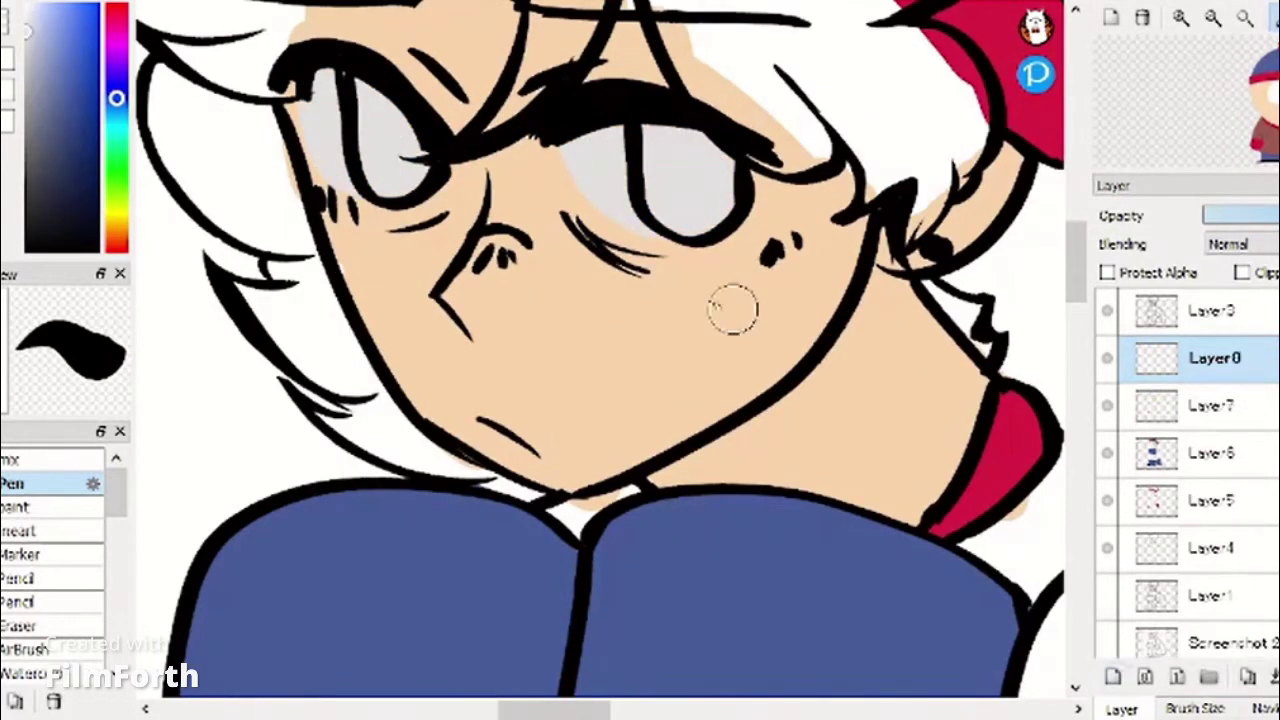
left_click(61, 103)
mouse_move(366, 96)
left_mouse_down()
mouse_move(400, 157)
mouse_move(366, 110)
left_mouse_up()
mouse_move(669, 166)
left_mouse_down()
mouse_move(706, 172)
mouse_move(682, 215)
left_mouse_up()
Add a new layer for the jacket and paint the upper sleeve and shoulder in a muted brownish red.
scroll(815, 310, "down", 4)
left_click_drag(1074, 350, 1085, 393)
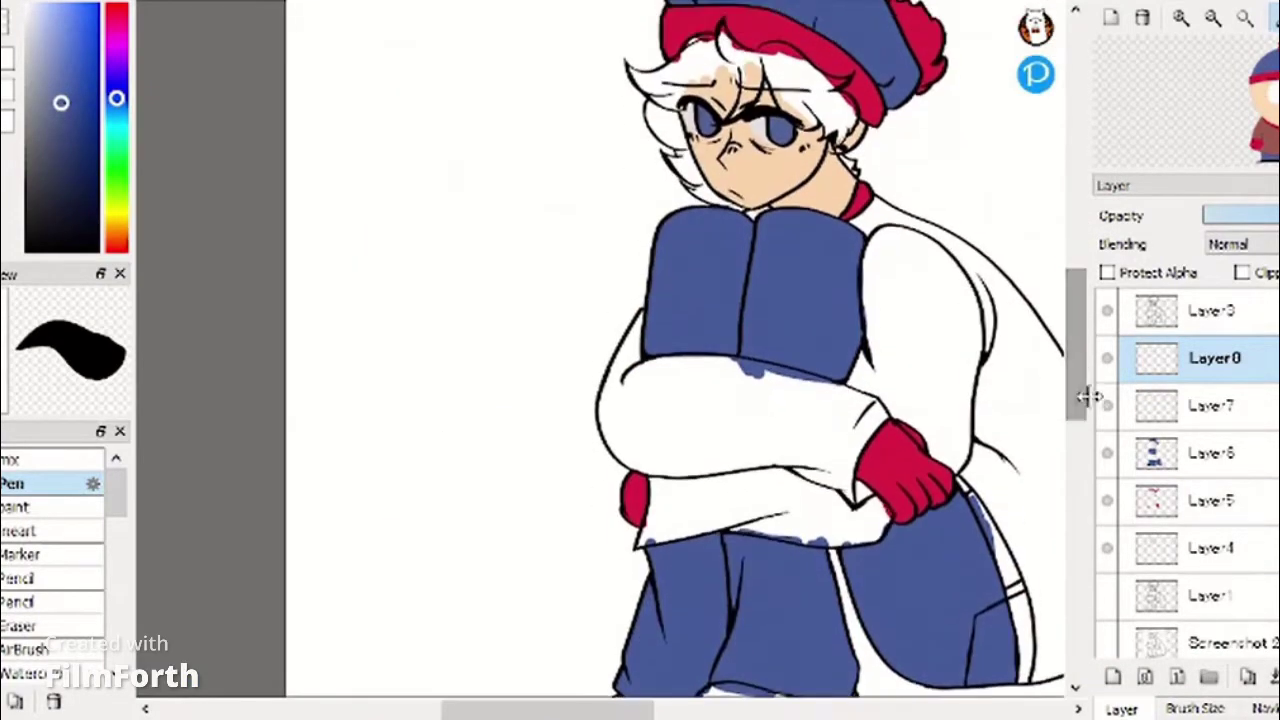
left_click(1114, 678)
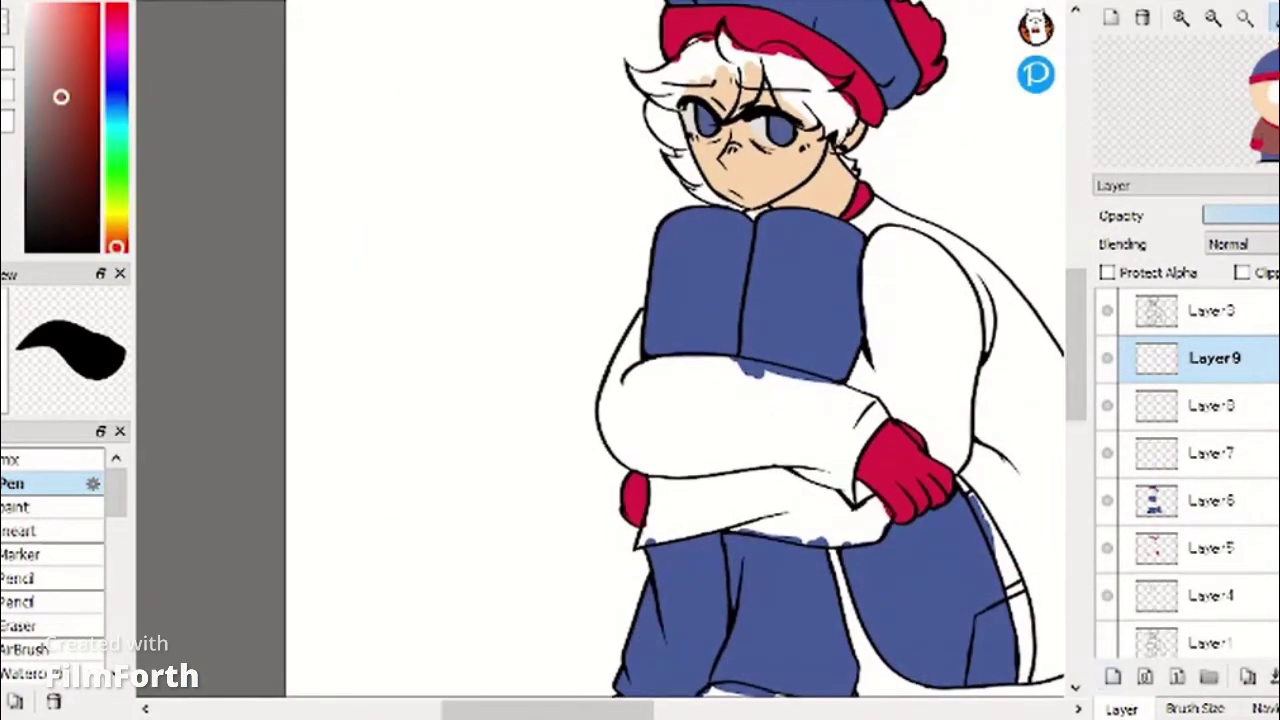
mouse_move(917, 288)
left_mouse_down()
mouse_move(951, 288)
mouse_move(966, 362)
left_mouse_up()
scroll(935, 268, "down", 2)
scroll(937, 267, "up", 4)
mouse_move(886, 286)
left_mouse_down()
mouse_move(819, 313)
mouse_move(807, 362)
mouse_move(821, 206)
mouse_move(895, 202)
mouse_move(881, 211)
mouse_move(954, 290)
mouse_move(1015, 330)
mouse_move(879, 222)
mouse_move(812, 205)
left_mouse_up()
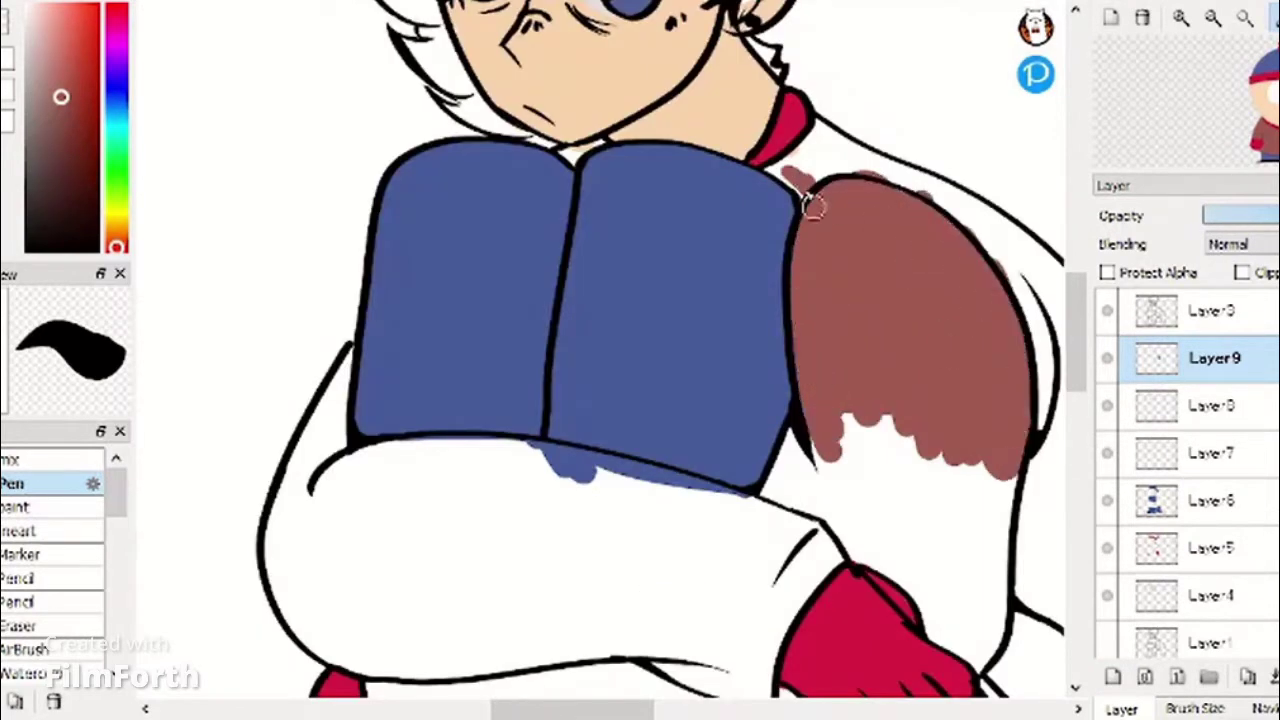
left_click_drag(831, 156, 1027, 245)
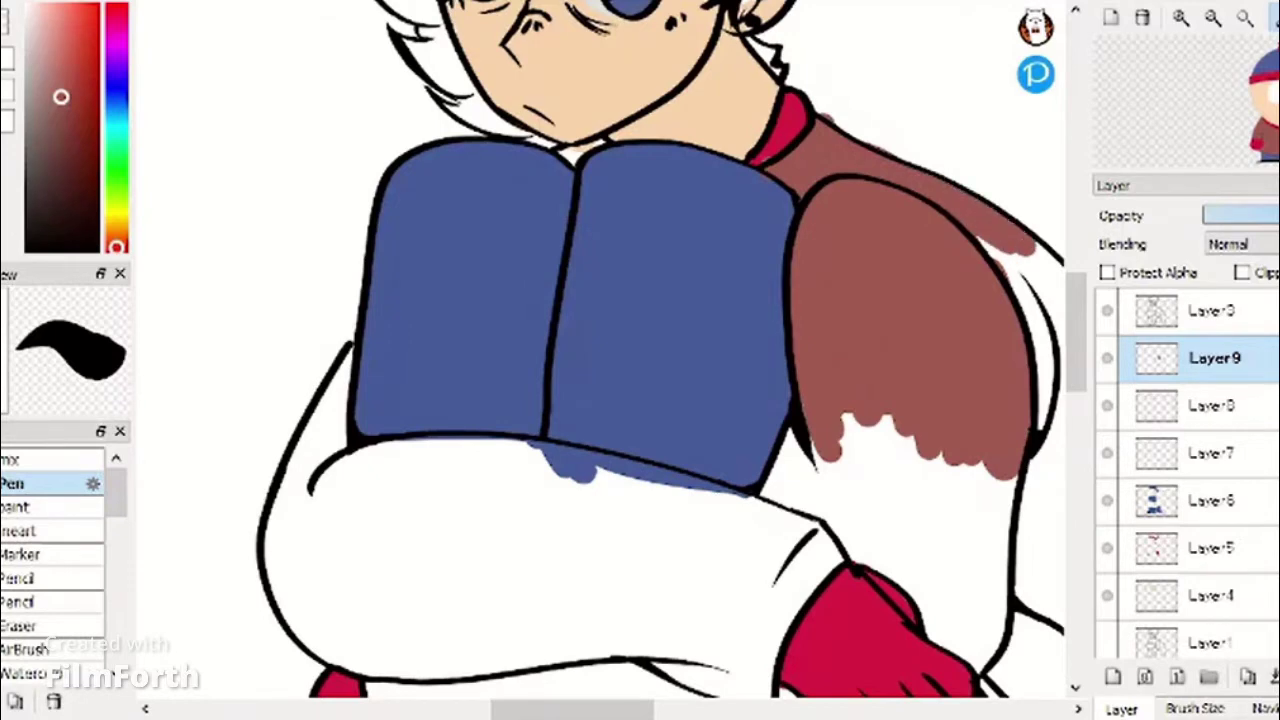
Extend the brownish red down the jacket's upper back, along the outline past the armpit fold.
key("e")
key("e")
left_click(882, 167)
left_click_drag(590, 709, 651, 709)
left_click_drag(1075, 370, 1075, 392)
mouse_move(668, 98)
left_mouse_down()
mouse_move(737, 200)
mouse_move(793, 223)
mouse_move(836, 300)
mouse_move(708, 349)
left_mouse_up()
key("e")
key("e")
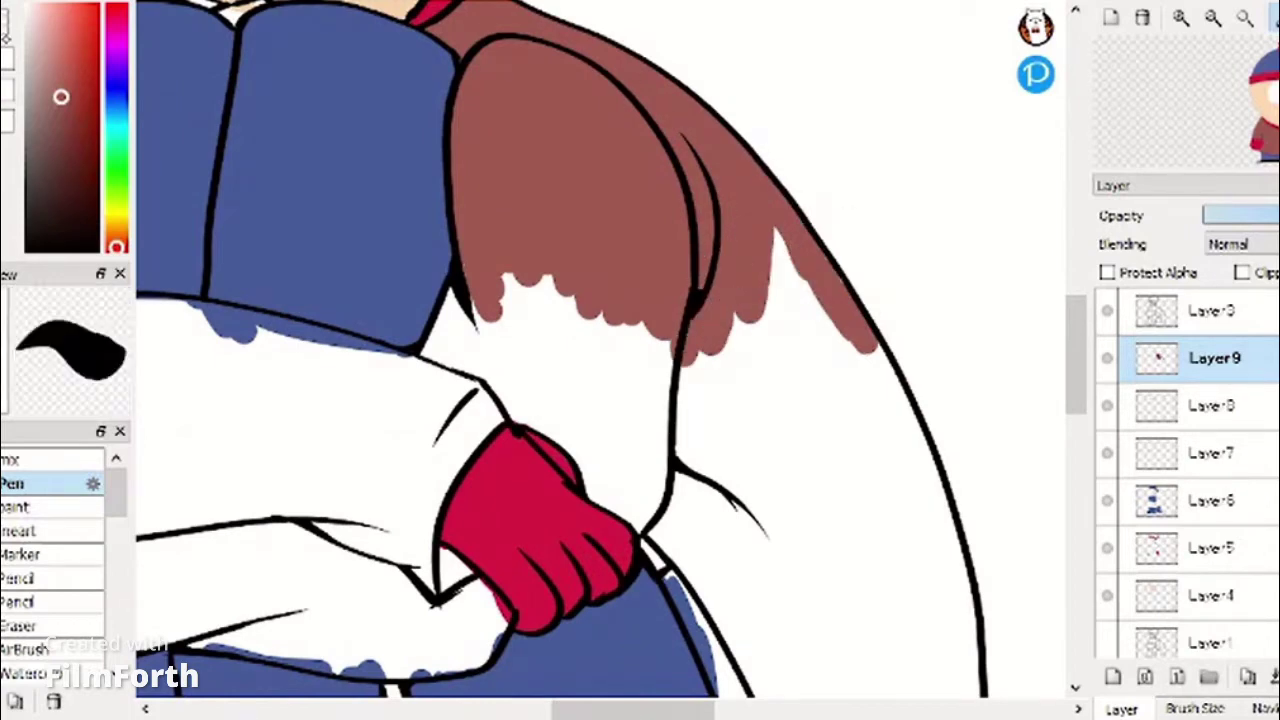
Fill the remaining upper sleeve down to the hand and the adjoining side of the jacket with brownish red.
mouse_move(840, 299)
left_mouse_down()
mouse_move(737, 271)
mouse_move(681, 408)
mouse_move(480, 273)
mouse_move(512, 306)
mouse_move(663, 327)
mouse_move(651, 447)
left_mouse_up()
left_click_drag(452, 310, 479, 340)
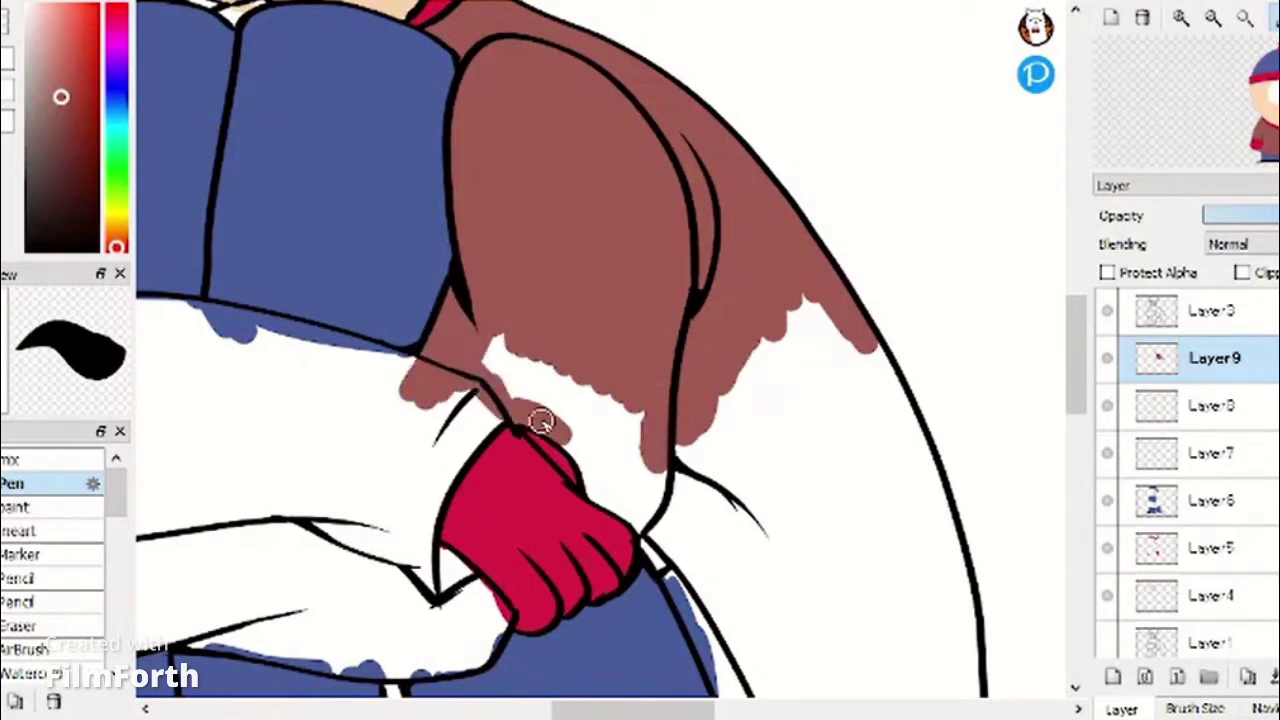
mouse_move(558, 438)
left_mouse_down()
mouse_move(654, 443)
mouse_move(566, 409)
mouse_move(677, 466)
mouse_move(797, 289)
mouse_move(859, 328)
left_mouse_up()
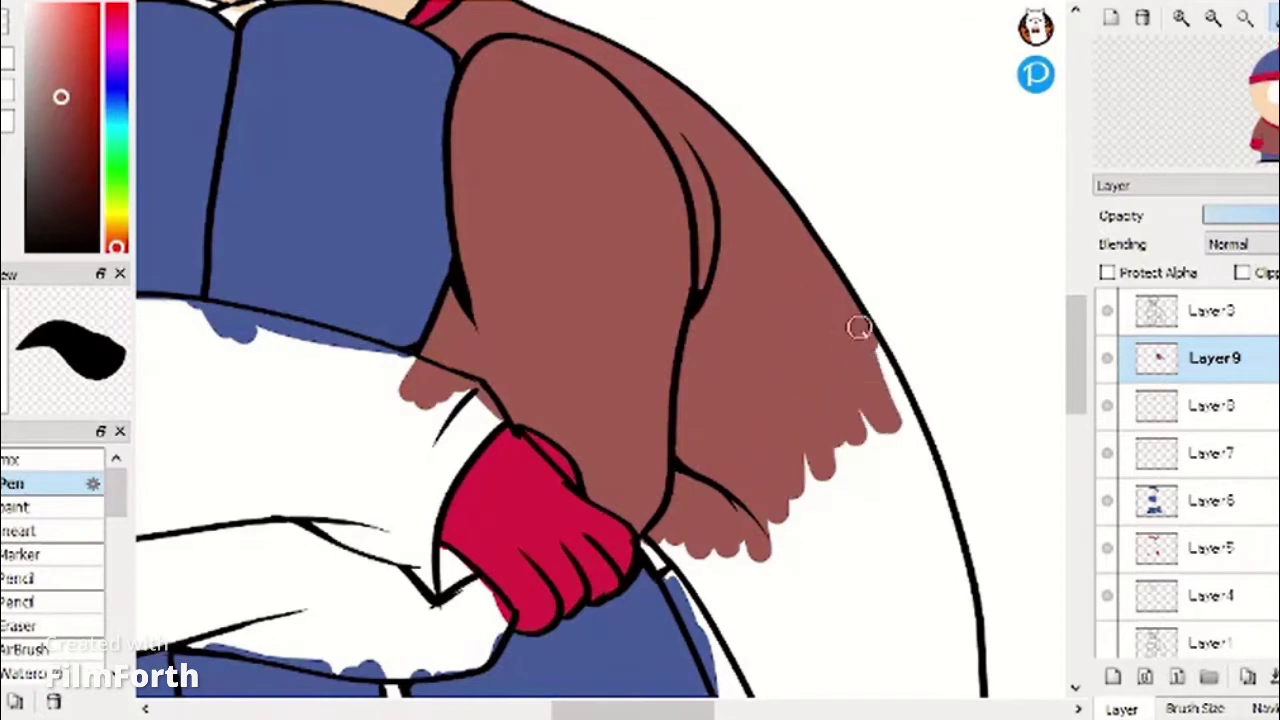
Fill the jacket's lower back with brownish red down to the trousers.
scroll(920, 460, "down", 3)
mouse_move(663, 229)
left_mouse_down()
mouse_move(751, 286)
mouse_move(883, 134)
mouse_move(920, 170)
left_mouse_up()
mouse_move(775, 390)
left_mouse_down()
mouse_move(806, 520)
mouse_move(897, 603)
mouse_move(943, 543)
mouse_move(958, 452)
mouse_move(963, 486)
mouse_move(914, 317)
mouse_move(785, 400)
left_mouse_up()
Fill the forearm wrapped across the shins and the sleeve beneath it with brownish red, up to both hands.
left_click_drag(692, 716, 632, 716)
left_click_drag(1076, 405, 1076, 371)
mouse_move(328, 225)
left_mouse_down()
mouse_move(336, 128)
mouse_move(287, 352)
mouse_move(403, 297)
mouse_move(489, 207)
left_mouse_up()
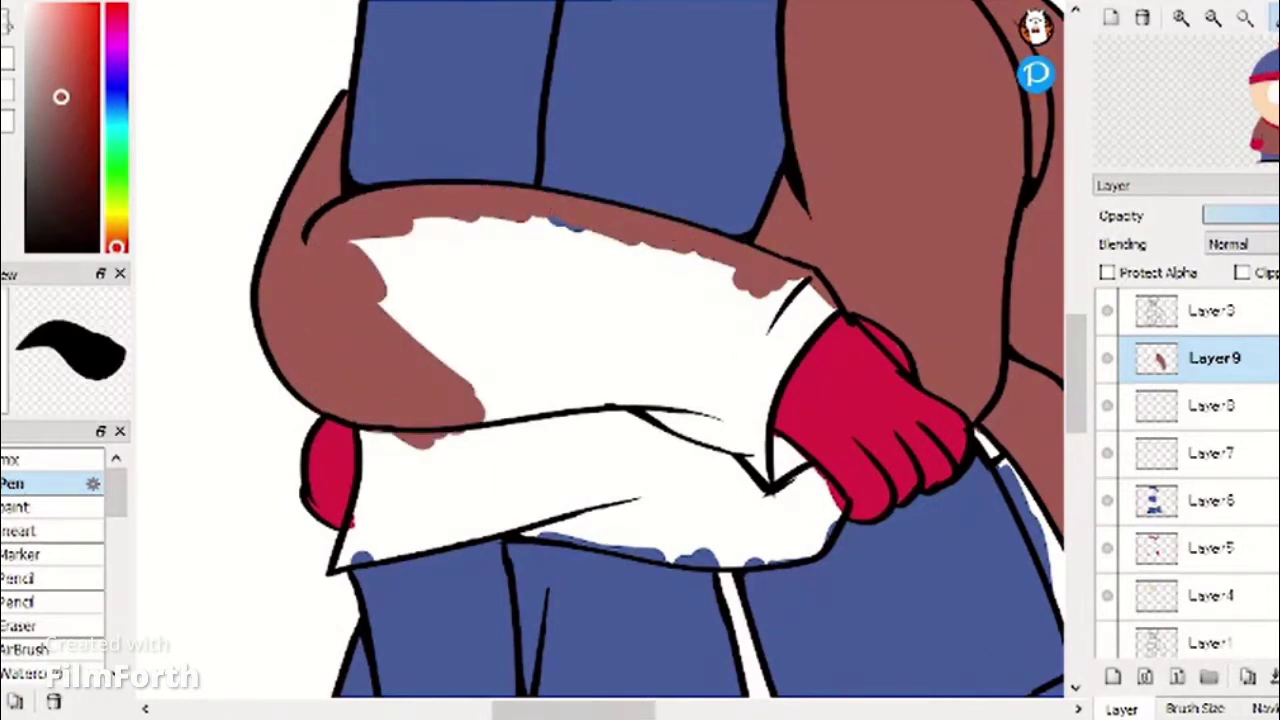
mouse_move(360, 240)
left_mouse_down()
mouse_move(517, 429)
mouse_move(488, 321)
mouse_move(690, 265)
mouse_move(751, 334)
mouse_move(811, 317)
mouse_move(760, 470)
mouse_move(574, 269)
mouse_move(720, 314)
mouse_move(723, 449)
mouse_move(381, 447)
mouse_move(368, 515)
left_mouse_up()
mouse_move(334, 566)
left_mouse_down()
mouse_move(386, 429)
mouse_move(514, 506)
mouse_move(762, 498)
left_mouse_up()
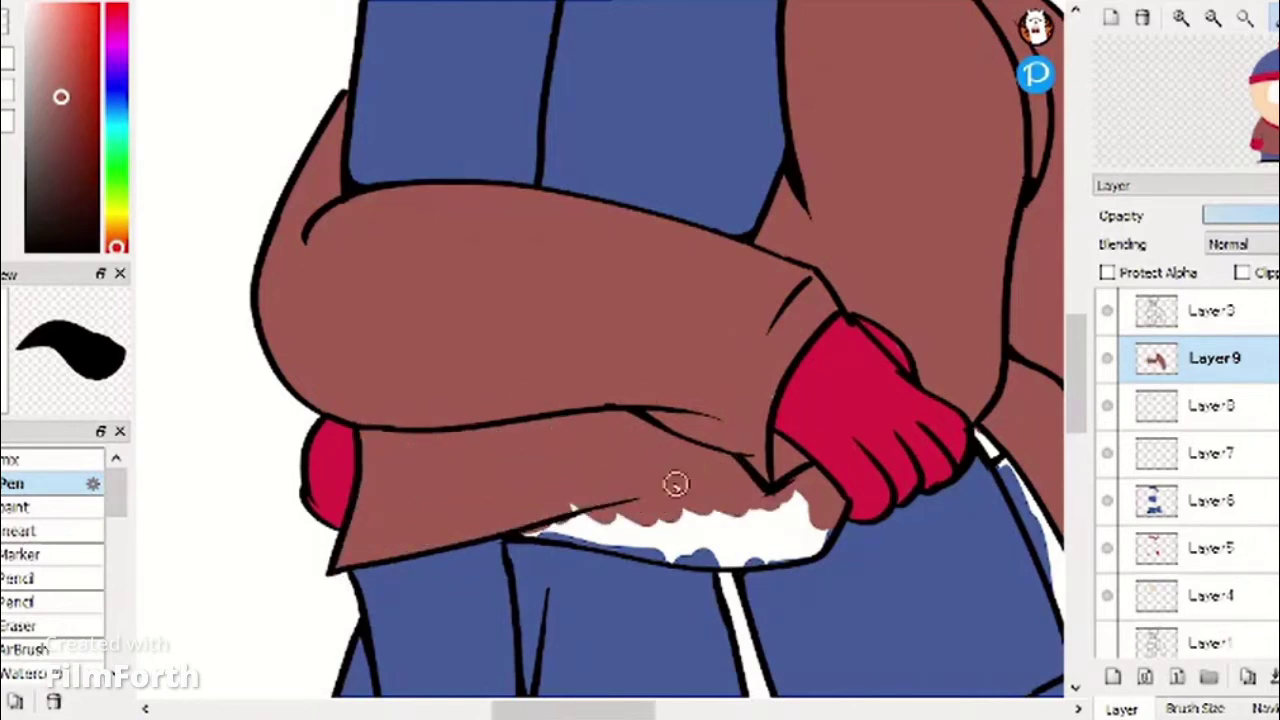
mouse_move(675, 484)
left_mouse_down()
mouse_move(580, 531)
mouse_move(815, 537)
mouse_move(793, 552)
left_mouse_up()
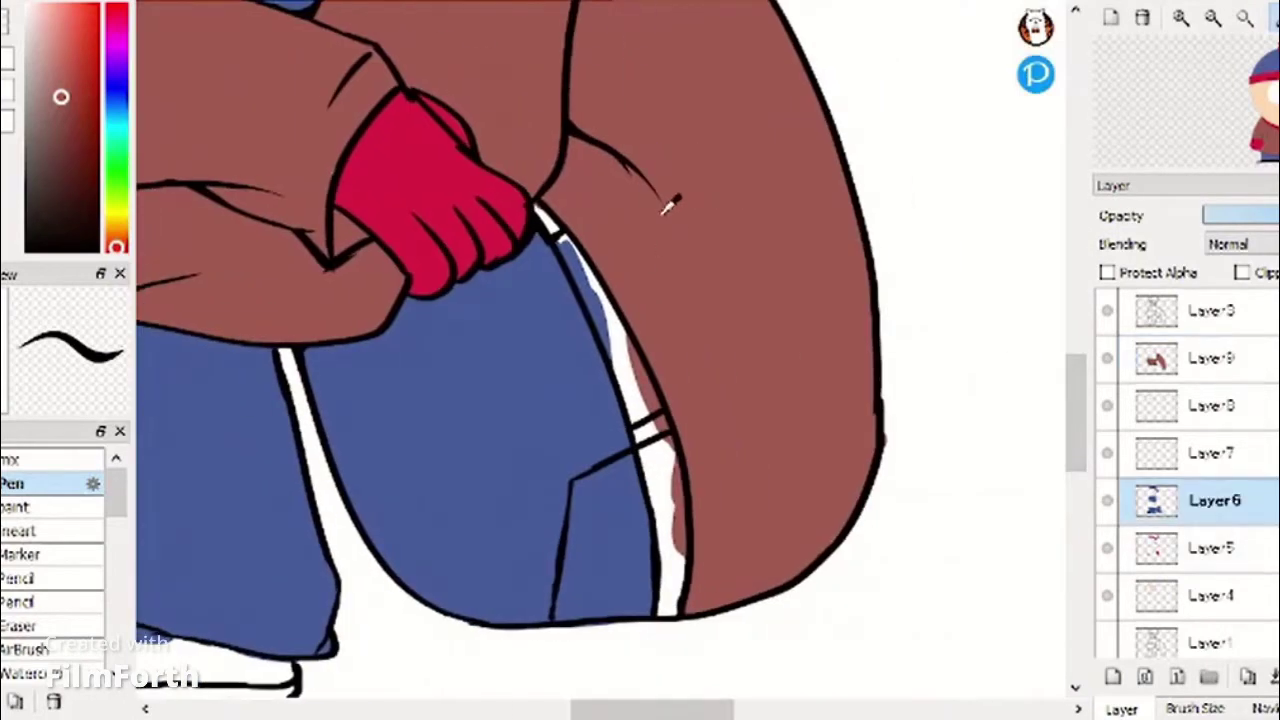
Colour the small strip between the trousers and jacket blue on Layer6 and erase the brownish-red overlap there on Layer9.
left_click_drag(660, 425, 640, 431)
left_click(1213, 358)
key("z")
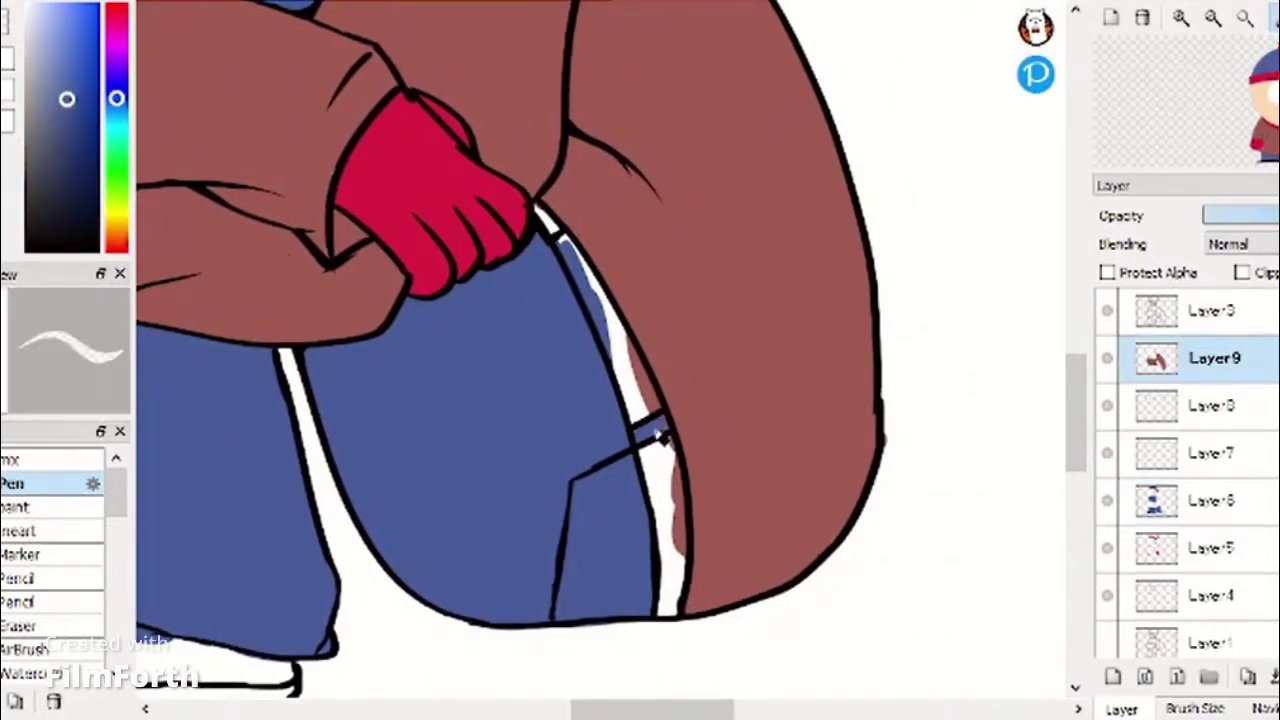
left_click(1213, 500)
key("z")
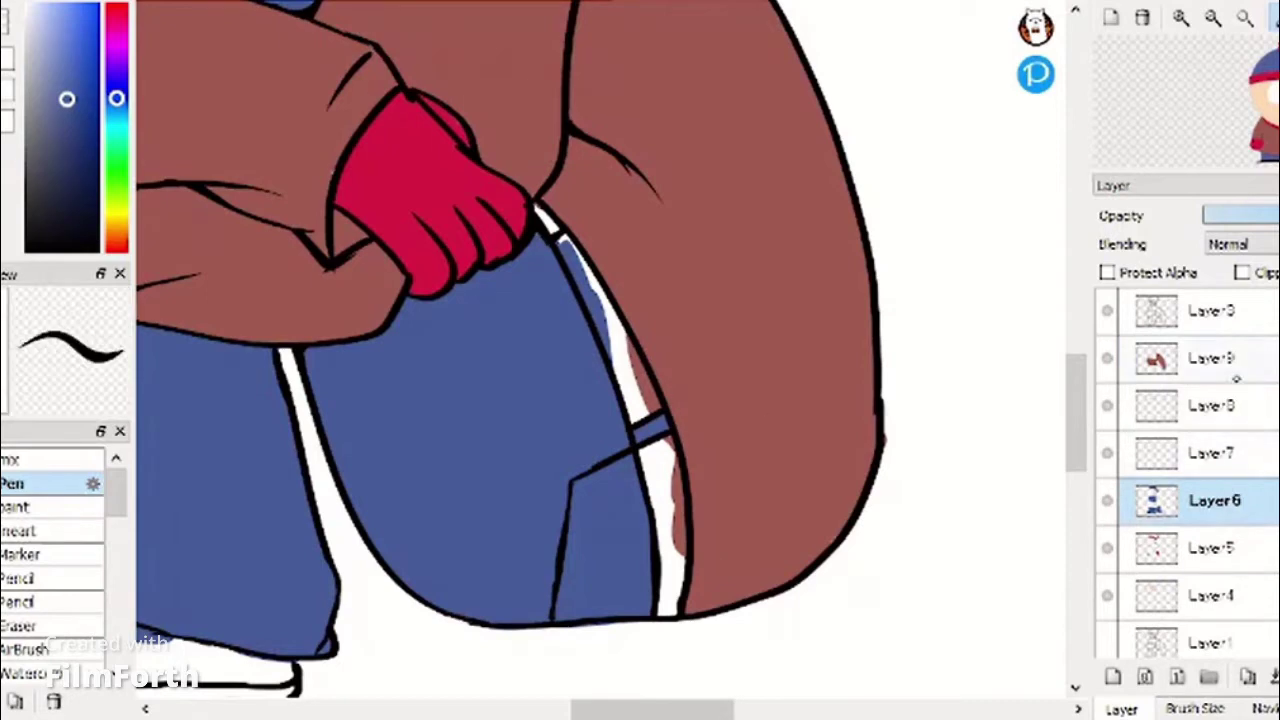
Add a new layer above Layer9 and fill the narrow gap between trousers and jacket back with very dark brown.
left_click(1236, 377)
left_click(1113, 677)
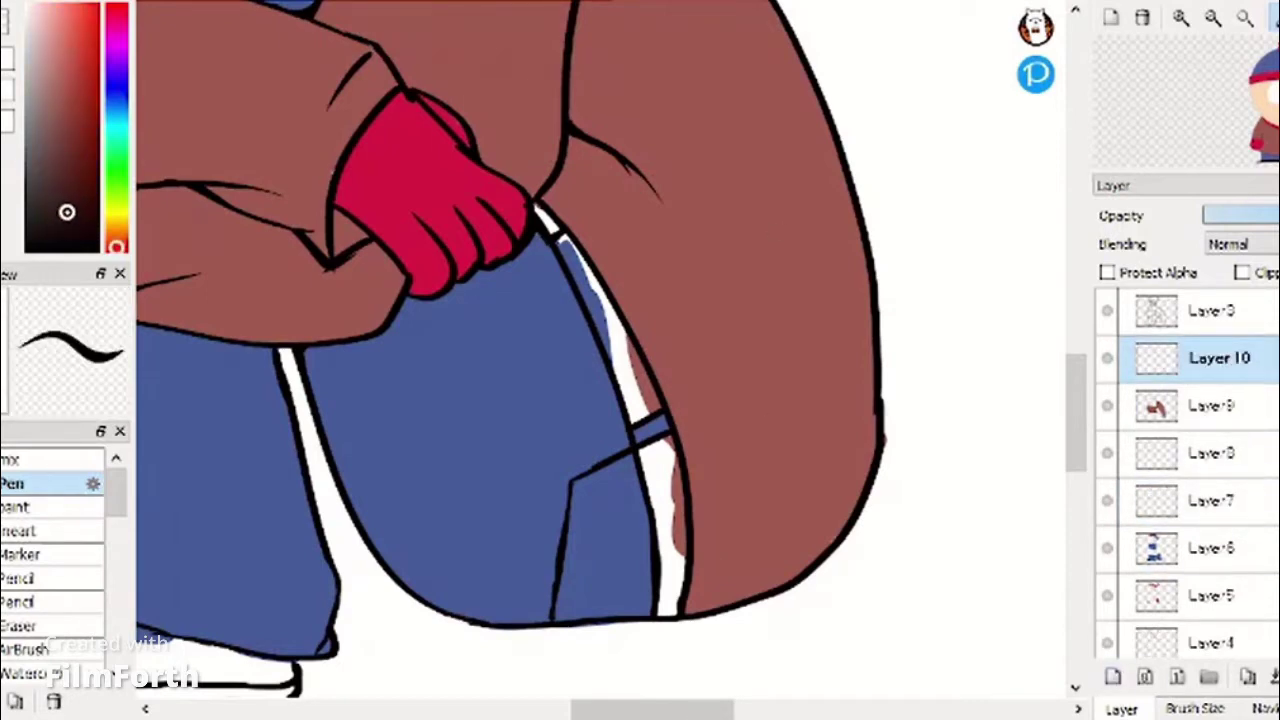
left_click(1218, 708)
left_click(1163, 282)
left_click(1122, 709)
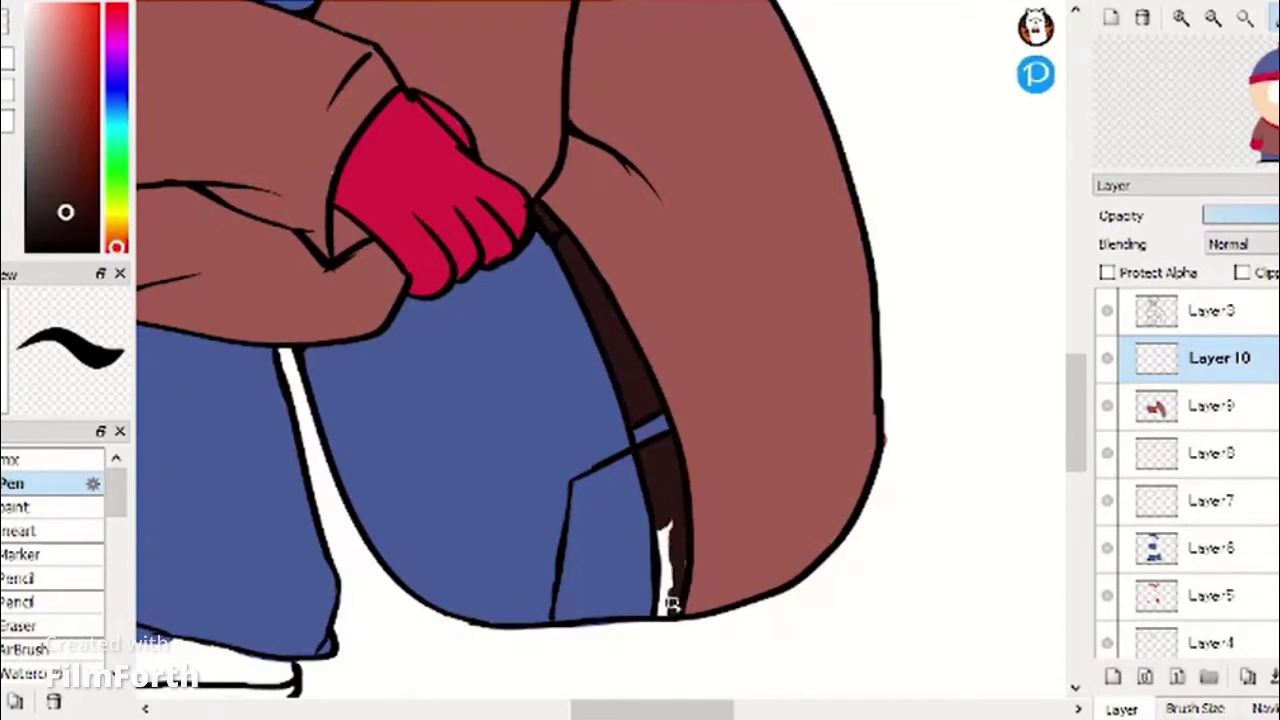
key("e")
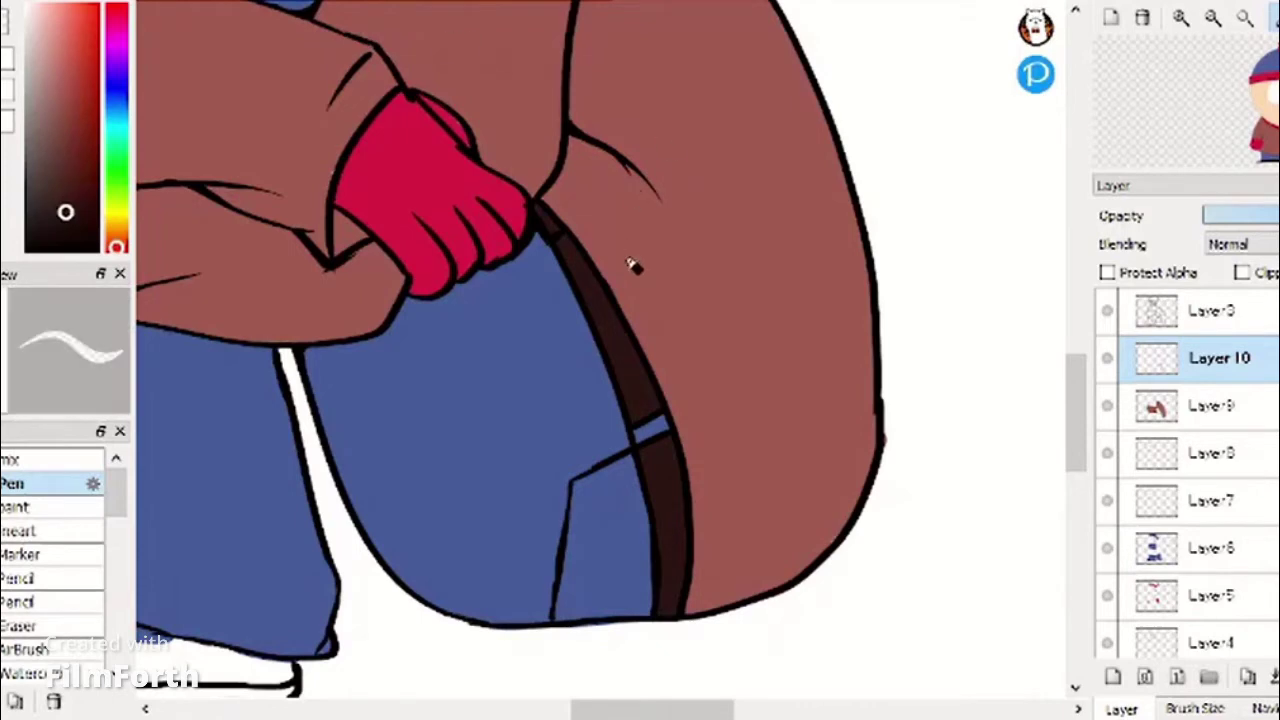
Fill the smaller shoe, partly hidden behind the front one, with near-black, including its sole.
scroll(628, 209, "down", 5)
scroll(628, 209, "up", 2)
left_click_drag(1083, 354, 1083, 392)
left_click_drag(670, 713, 640, 713)
scroll(631, 208, "up", 3)
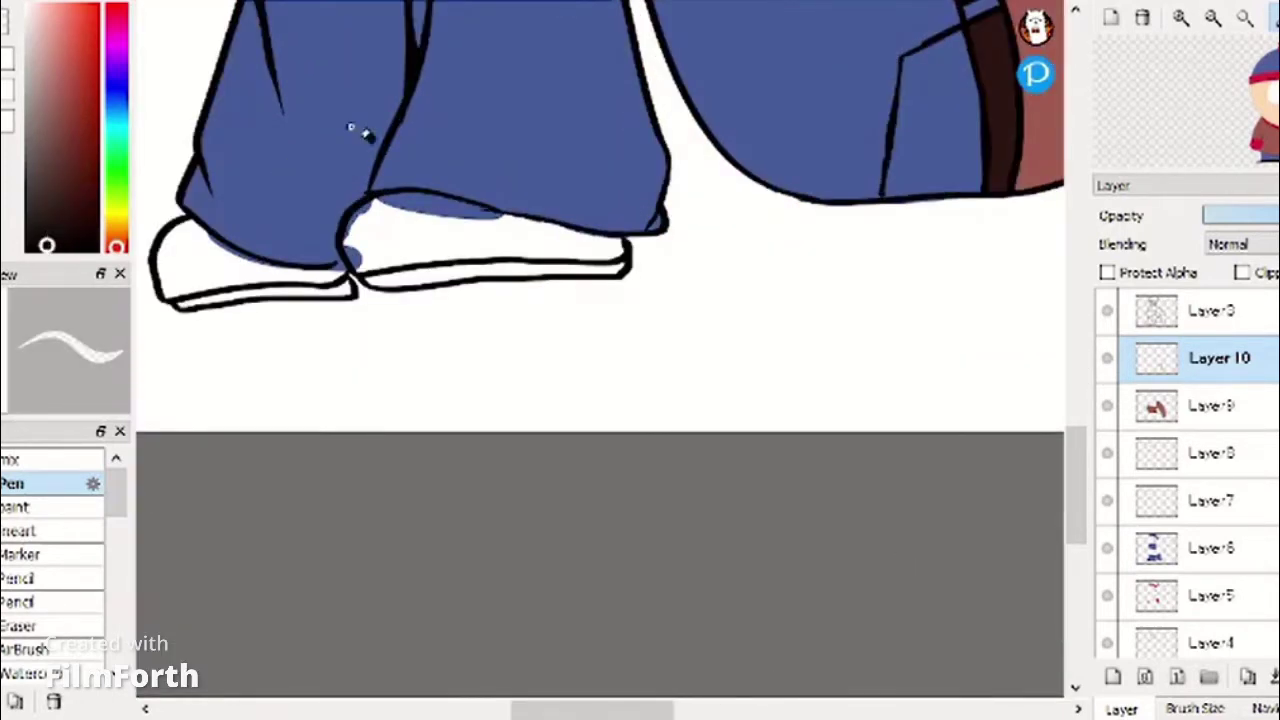
key("e")
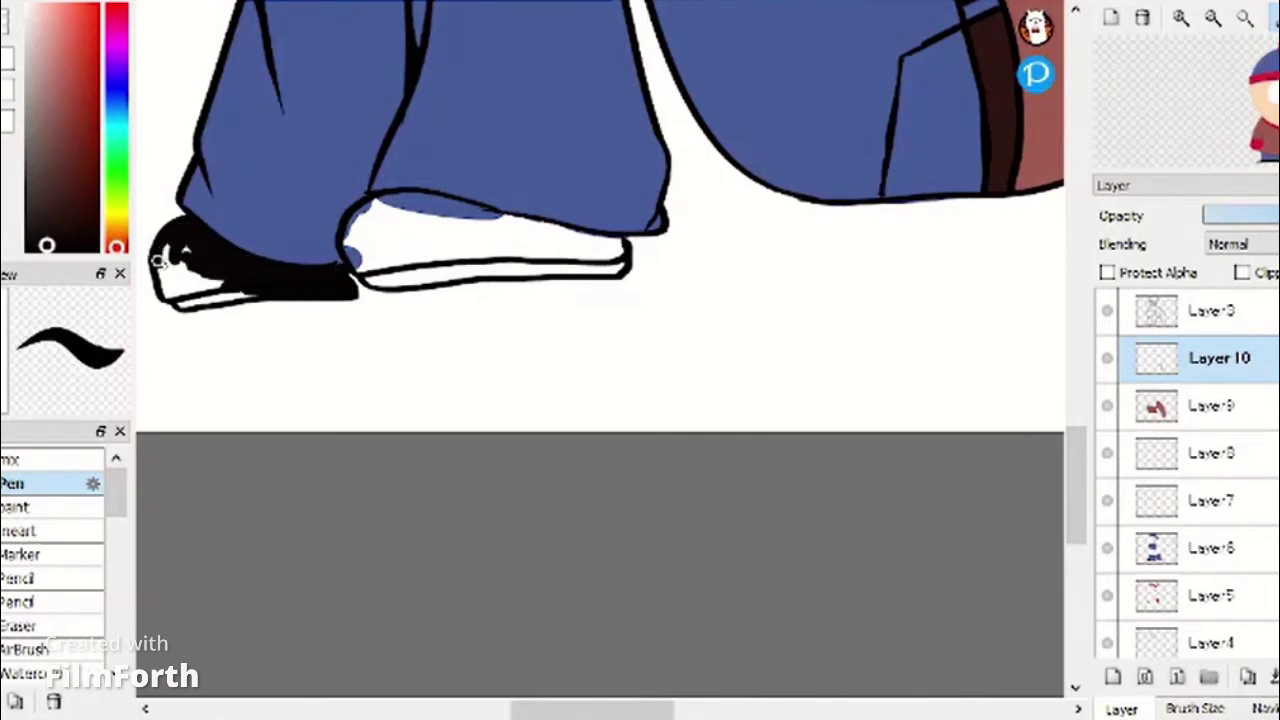
key("ctrl+z")
left_click_drag(187, 231, 210, 237)
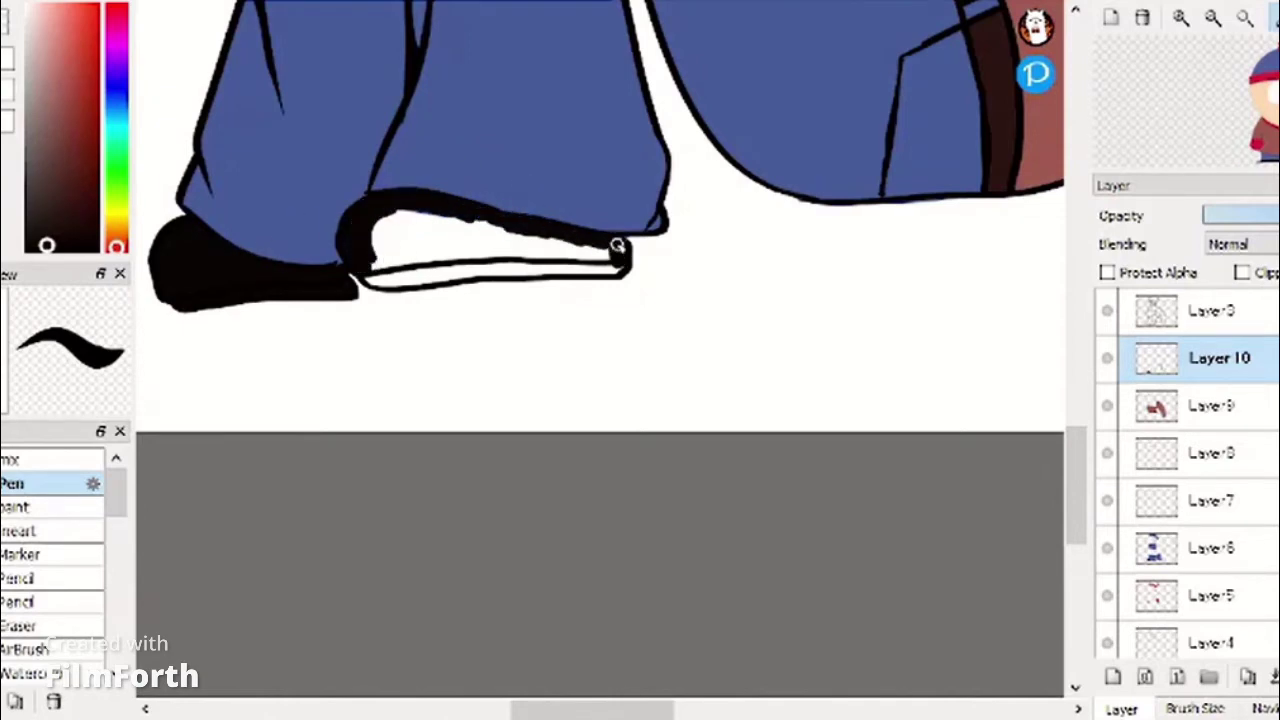
Complete the near-black edge of the front shoe along its sole and fill in its interior.
left_click_drag(400, 279, 482, 270)
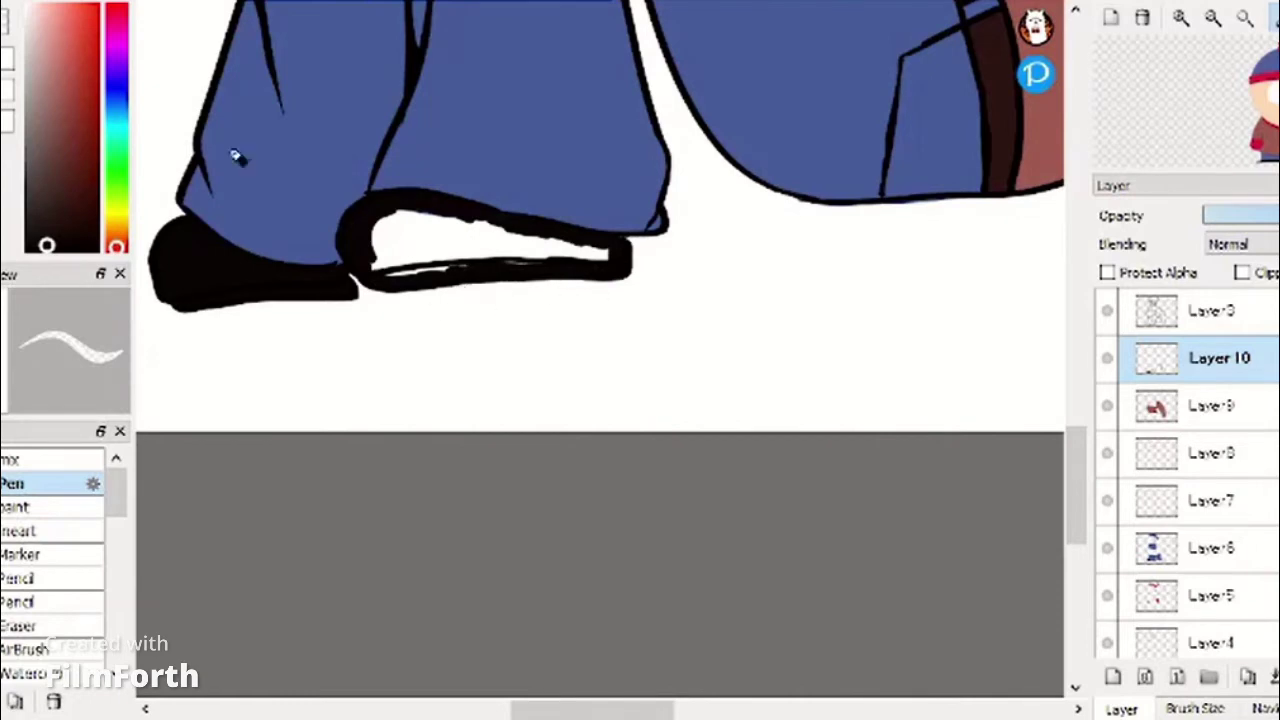
key("x")
mouse_move(378, 222)
left_mouse_down()
mouse_move(402, 268)
mouse_move(523, 256)
left_mouse_up()
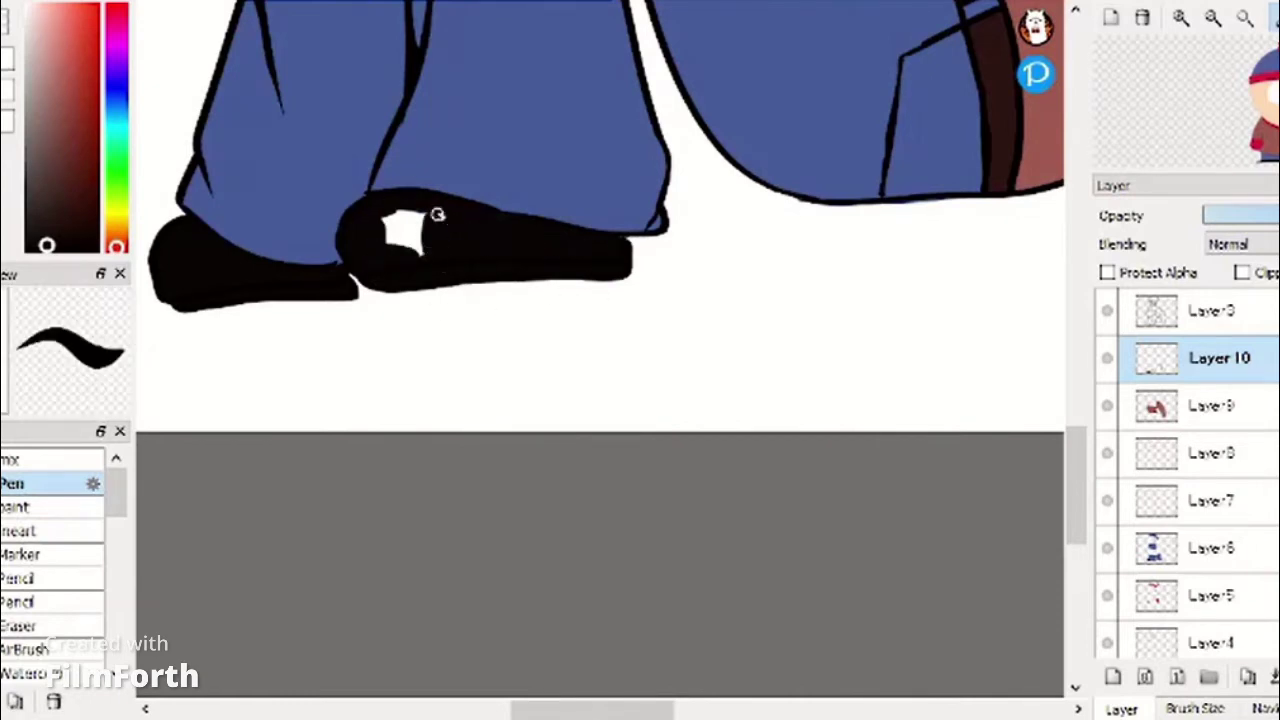
Add a new layer for the hair above Layer10.
scroll(831, 330, "down", 4)
left_click_drag(1079, 369, 1079, 298)
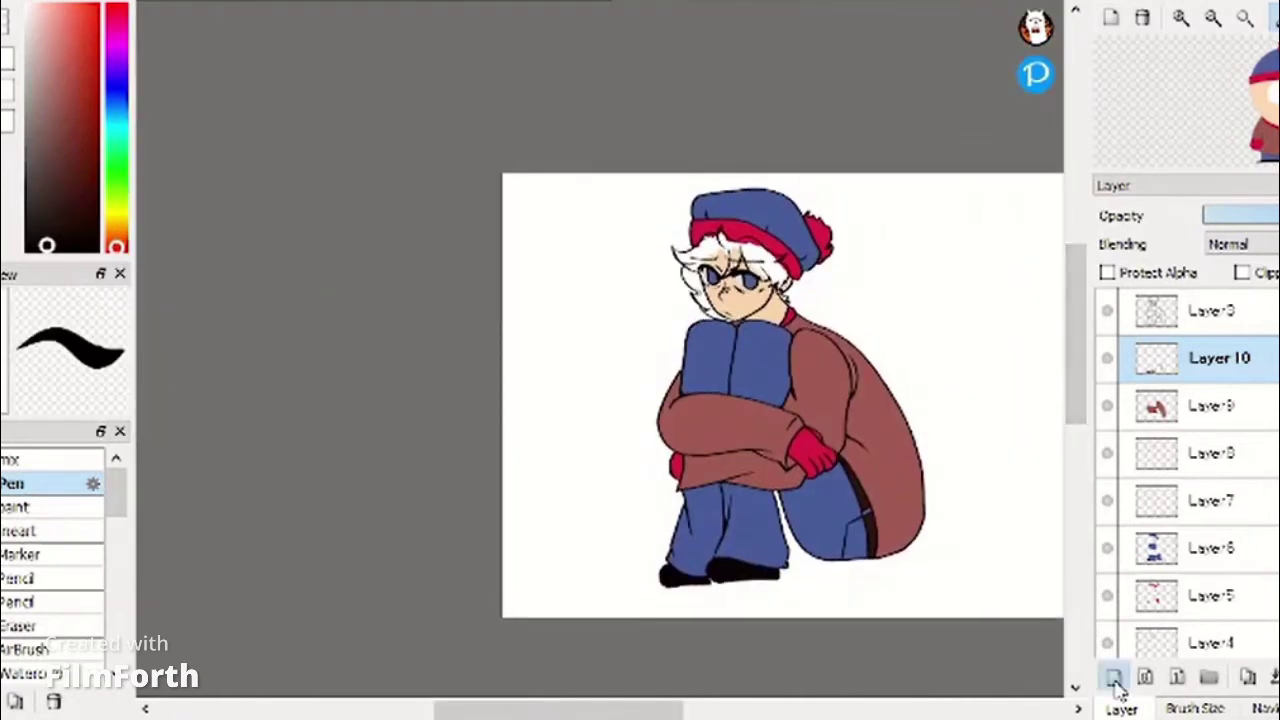
left_click(1113, 680)
scroll(727, 234, "up", 5)
mouse_move(752, 326)
left_mouse_down()
mouse_move(732, 273)
mouse_move(774, 294)
left_mouse_up()
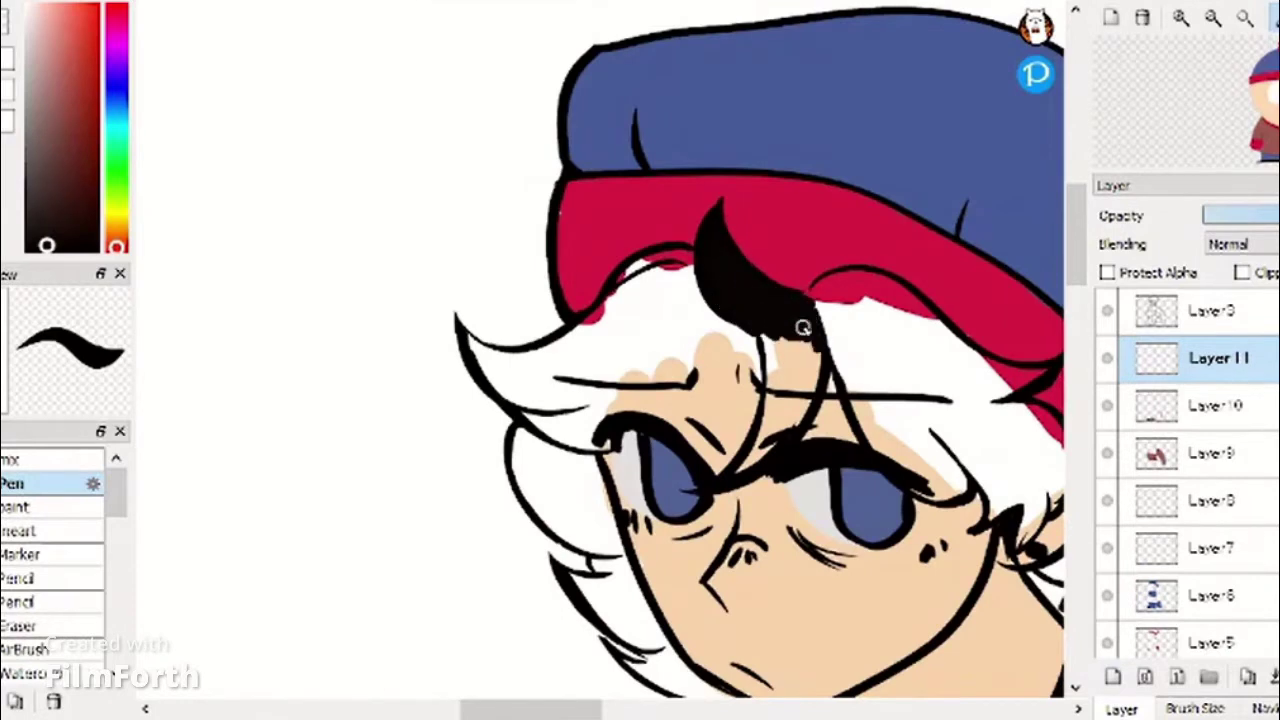
left_click_drag(1076, 240, 1076, 267)
left_click_drag(802, 152, 790, 235)
key("ctrl+z")
key("ctrl+z")
key("ctrl+z")
key("ctrl+z")
key("ctrl+z")
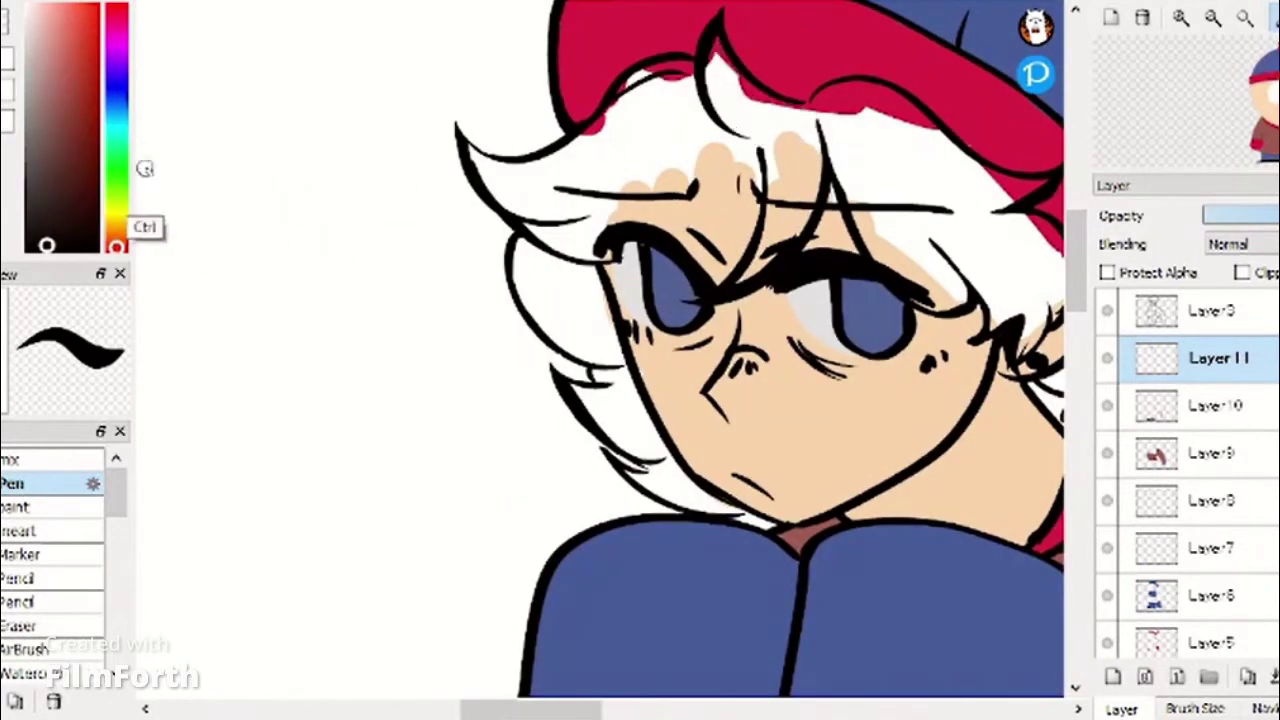
Paint the curled front tuft and the outward-swept fringe below the hat band in off-black.
mouse_move(741, 133)
left_mouse_down()
mouse_move(733, 76)
mouse_move(801, 120)
left_mouse_up()
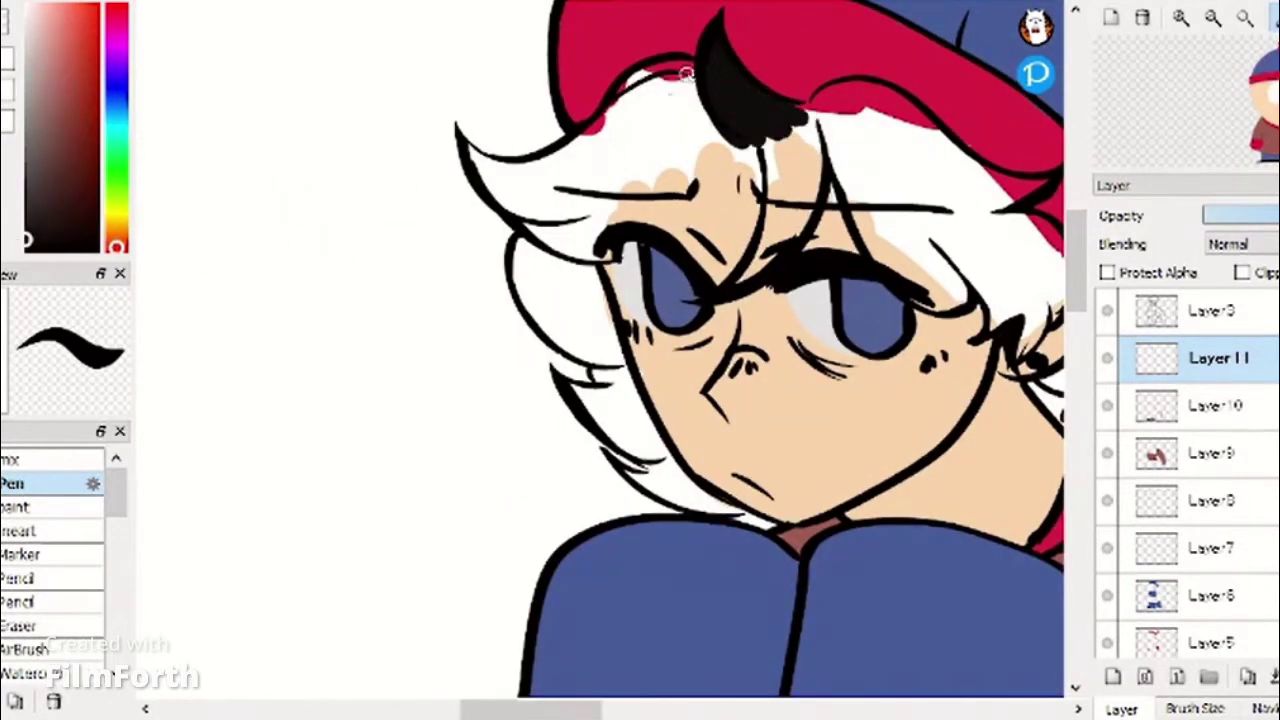
mouse_move(686, 72)
left_mouse_down()
mouse_move(651, 68)
mouse_move(620, 126)
mouse_move(667, 161)
mouse_move(594, 150)
left_mouse_up()
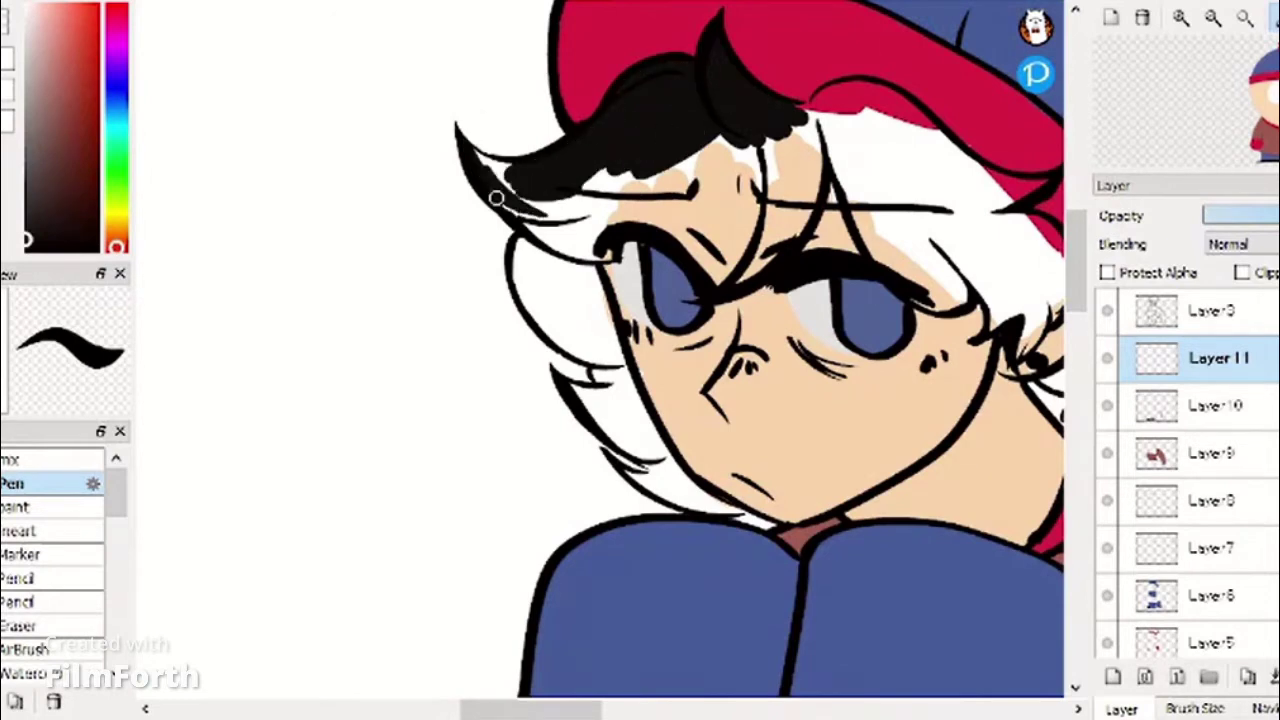
left_click_drag(496, 198, 523, 174)
Fill the side hair along the cheek down to the knees and the central fringe over the forehead with off-black.
mouse_move(604, 160)
left_mouse_down()
mouse_move(627, 199)
mouse_move(587, 245)
mouse_move(600, 296)
mouse_move(537, 259)
mouse_move(530, 298)
mouse_move(525, 238)
mouse_move(622, 360)
left_mouse_up()
left_click_drag(1074, 266, 1074, 291)
left_click_drag(600, 238, 616, 246)
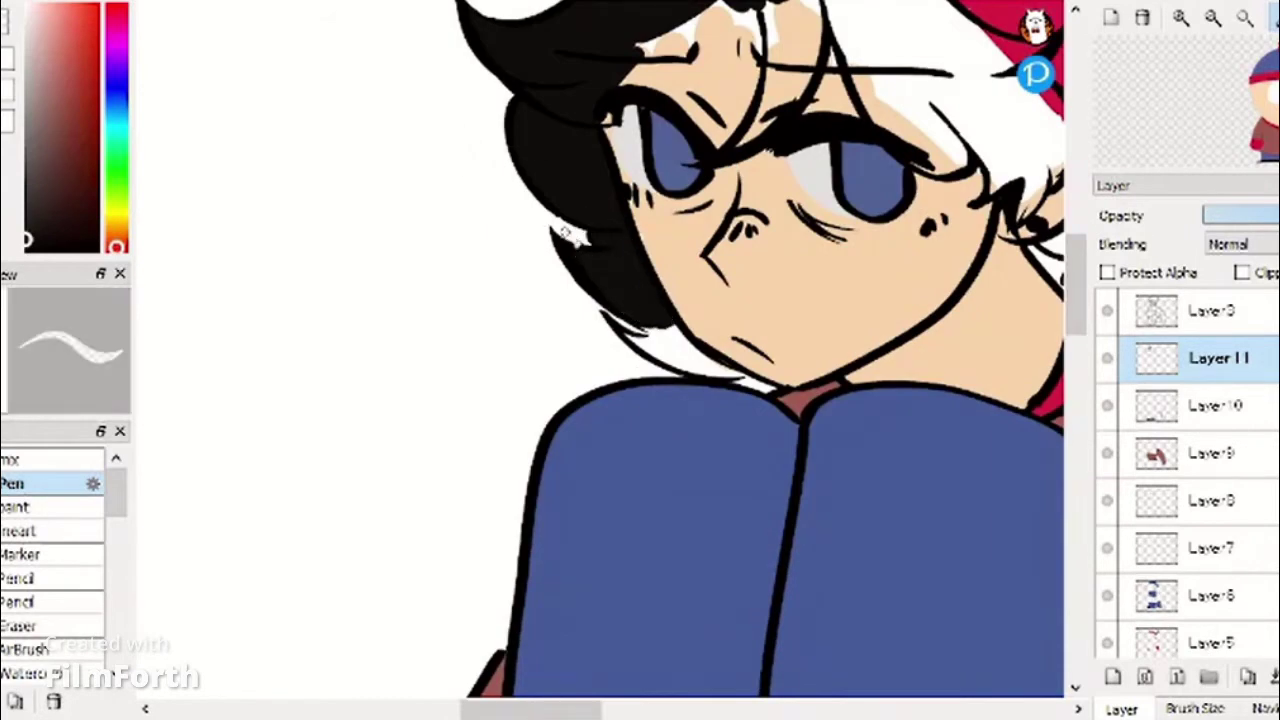
scroll(705, 180, "down", 3)
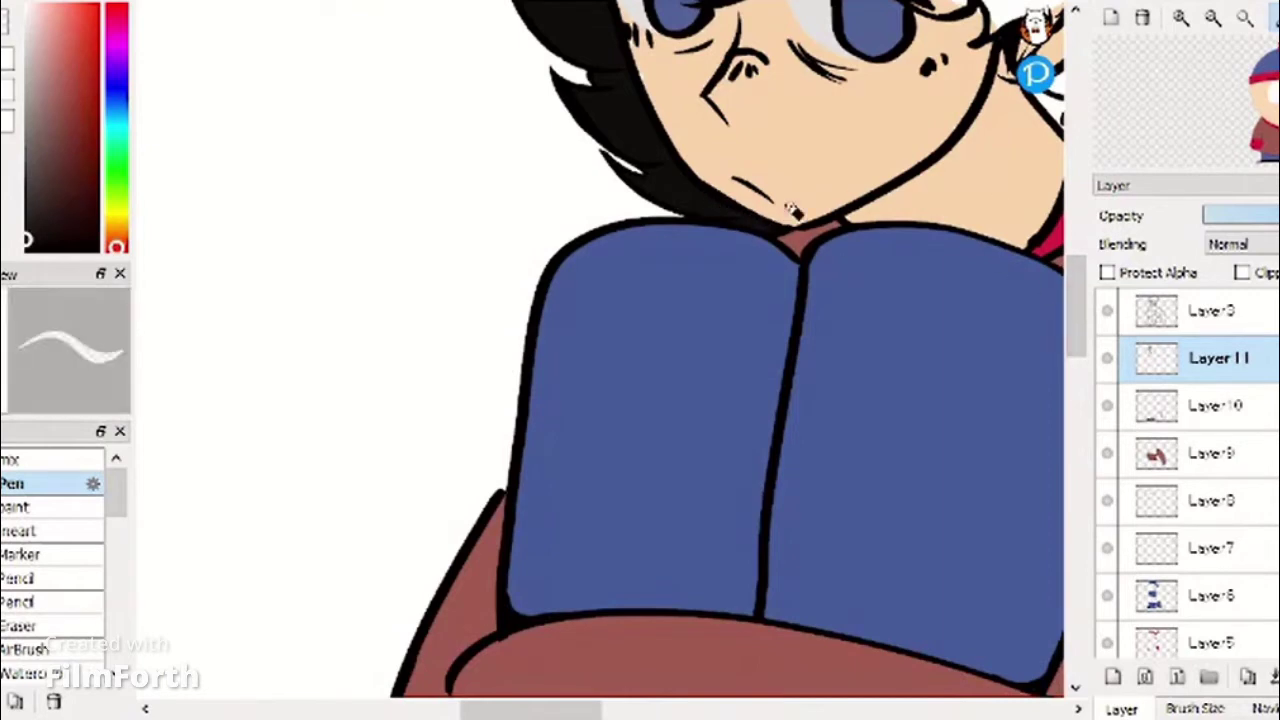
left_click_drag(1076, 352, 1076, 304)
mouse_move(766, 109)
left_mouse_down()
mouse_move(706, 213)
mouse_move(723, 264)
mouse_move(657, 218)
mouse_move(671, 160)
mouse_move(677, 176)
mouse_move(817, 140)
mouse_move(802, 209)
left_mouse_up()
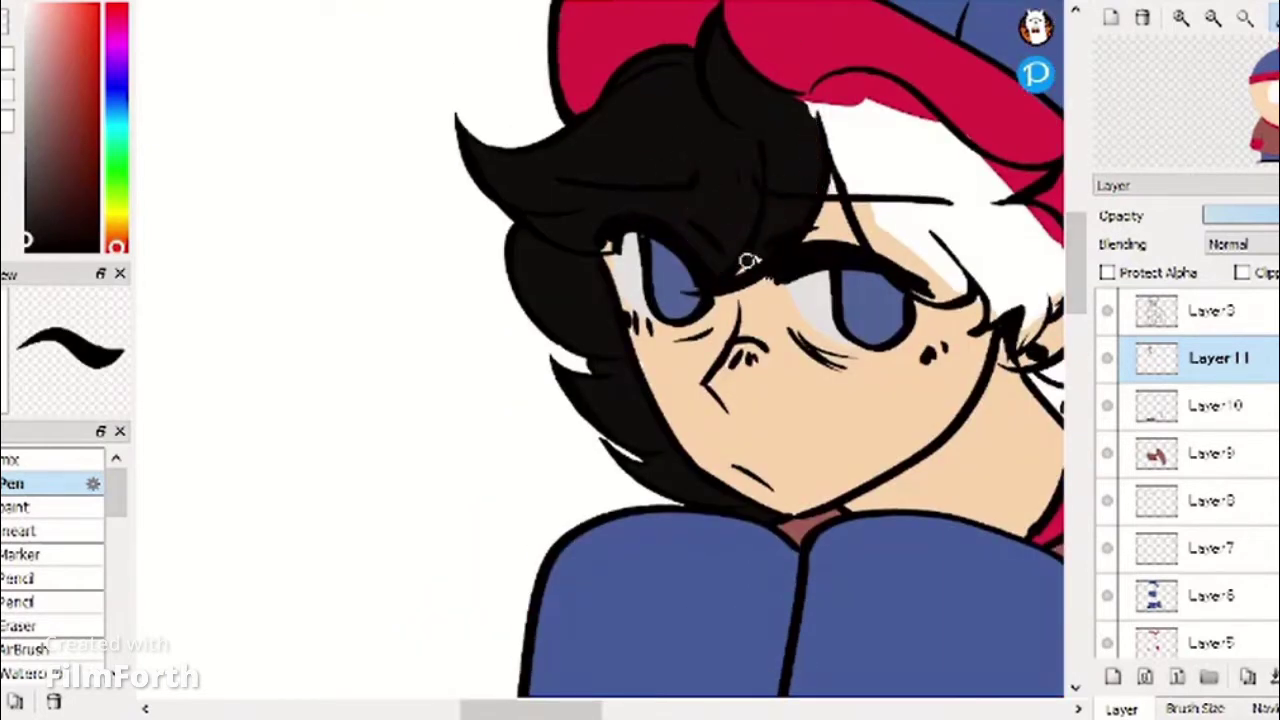
Fill the remaining fringe below the hat band and the hair around the ear and nape with off-black.
left_click_drag(548, 709, 602, 709)
mouse_move(484, 110)
left_mouse_down()
mouse_move(511, 92)
mouse_move(659, 190)
left_mouse_up()
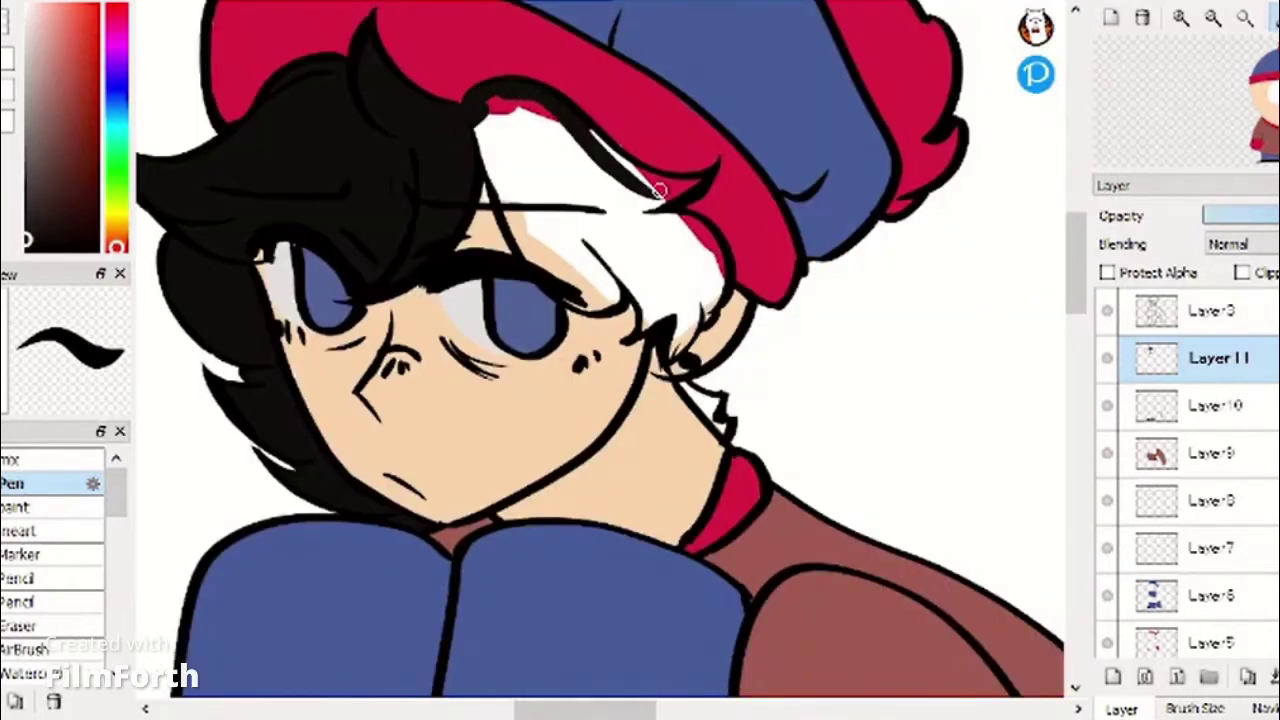
mouse_move(515, 93)
left_mouse_down()
mouse_move(489, 124)
mouse_move(503, 141)
mouse_move(532, 101)
mouse_move(565, 129)
mouse_move(515, 222)
left_mouse_up()
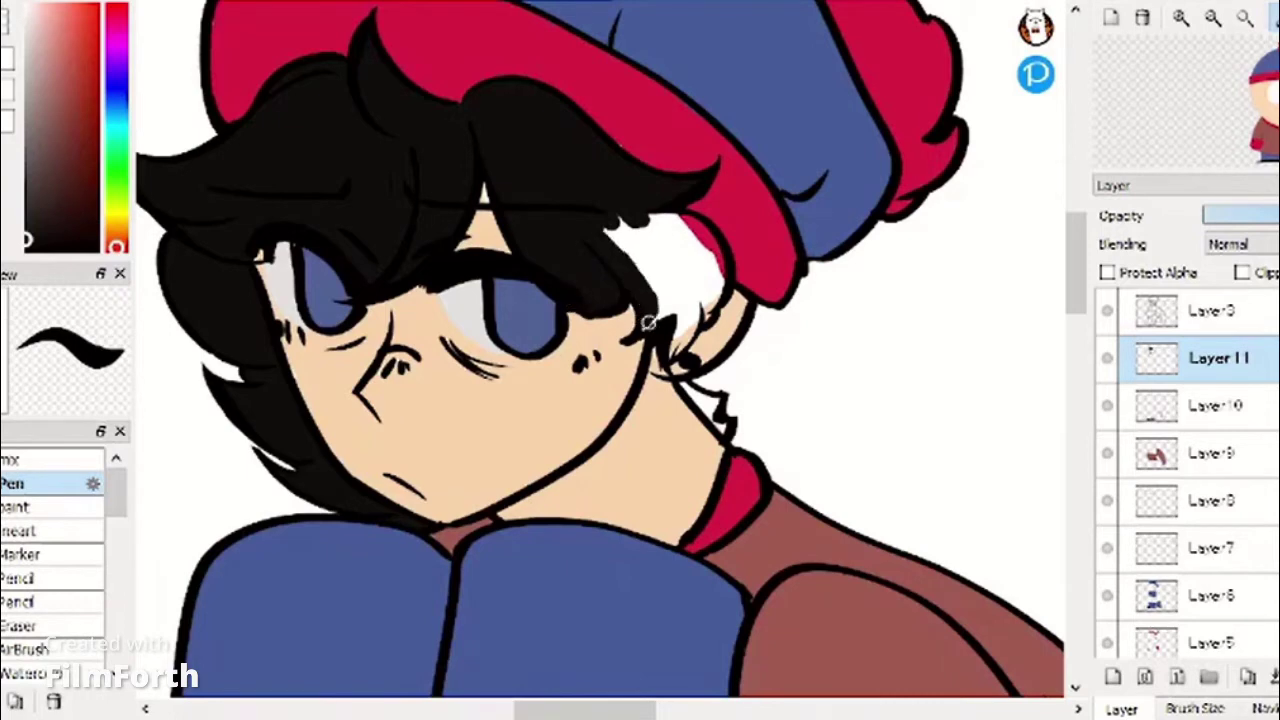
mouse_move(699, 231)
left_mouse_down()
mouse_move(617, 214)
mouse_move(667, 303)
mouse_move(693, 254)
mouse_move(661, 321)
left_mouse_up()
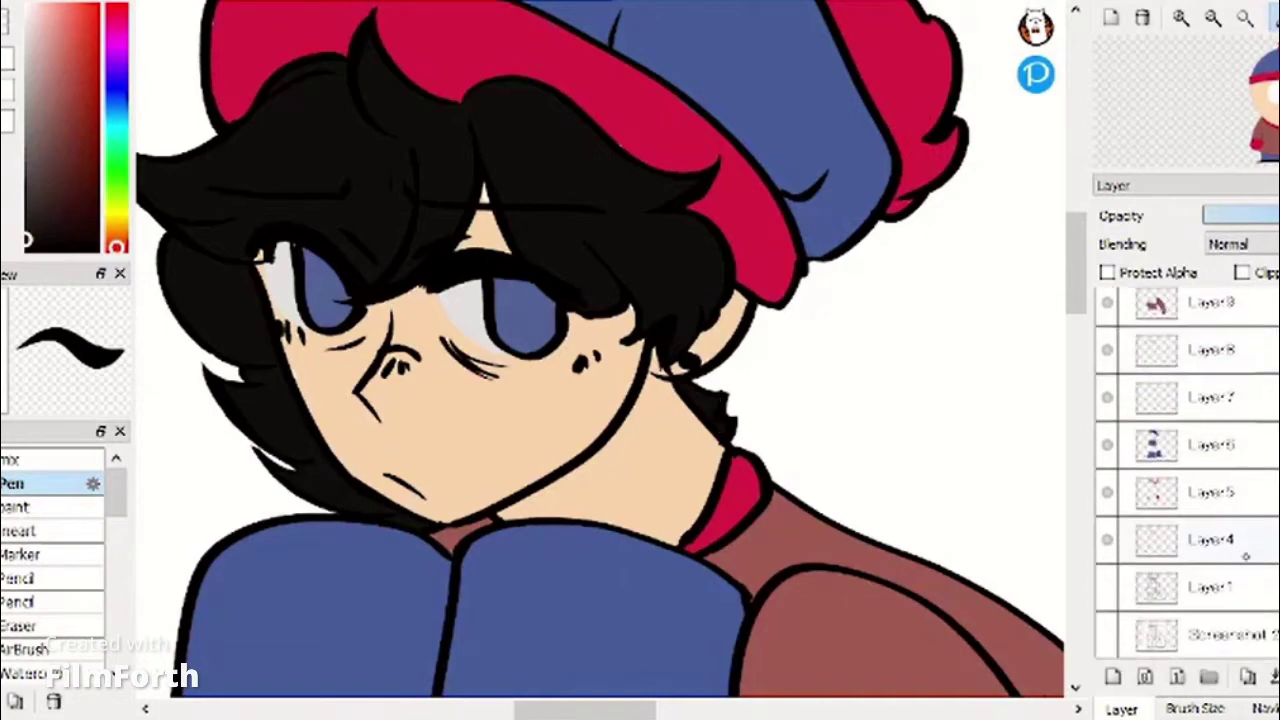
Load the painted skin area of Layer4 as a selection.
left_click(1214, 534)
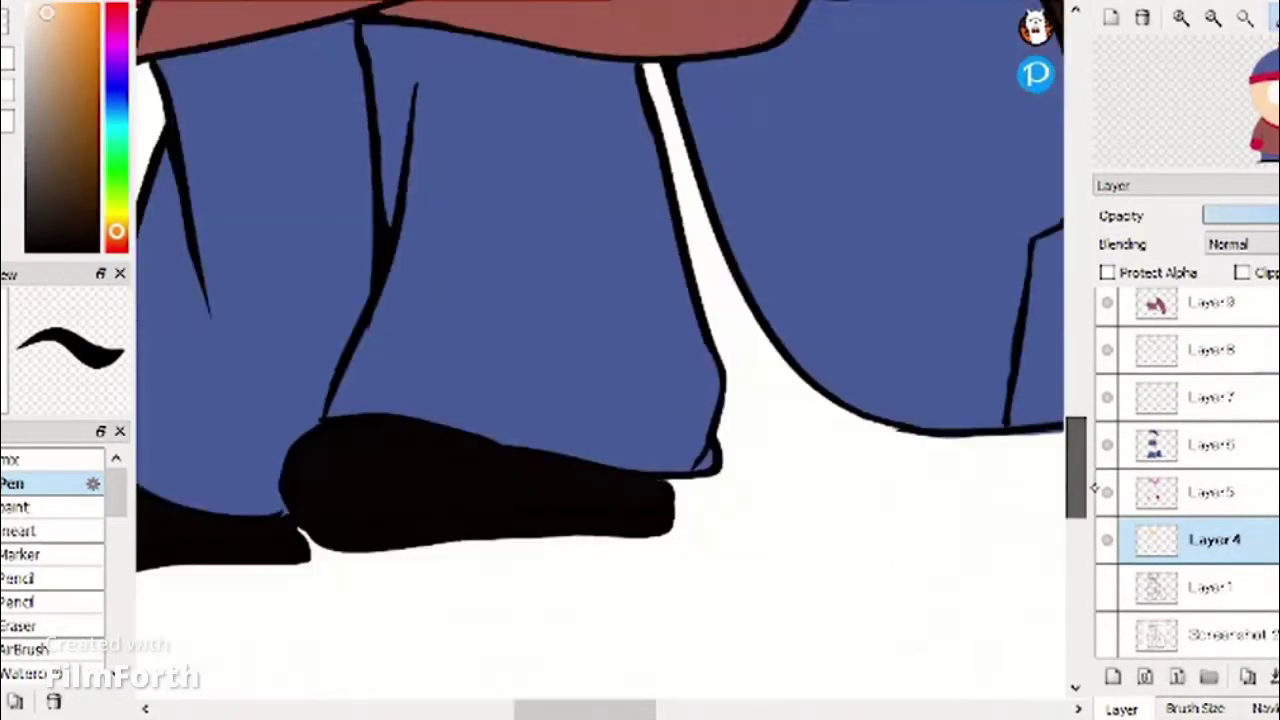
left_click_drag(1094, 488, 1090, 312)
scroll(888, 183, "down", 7)
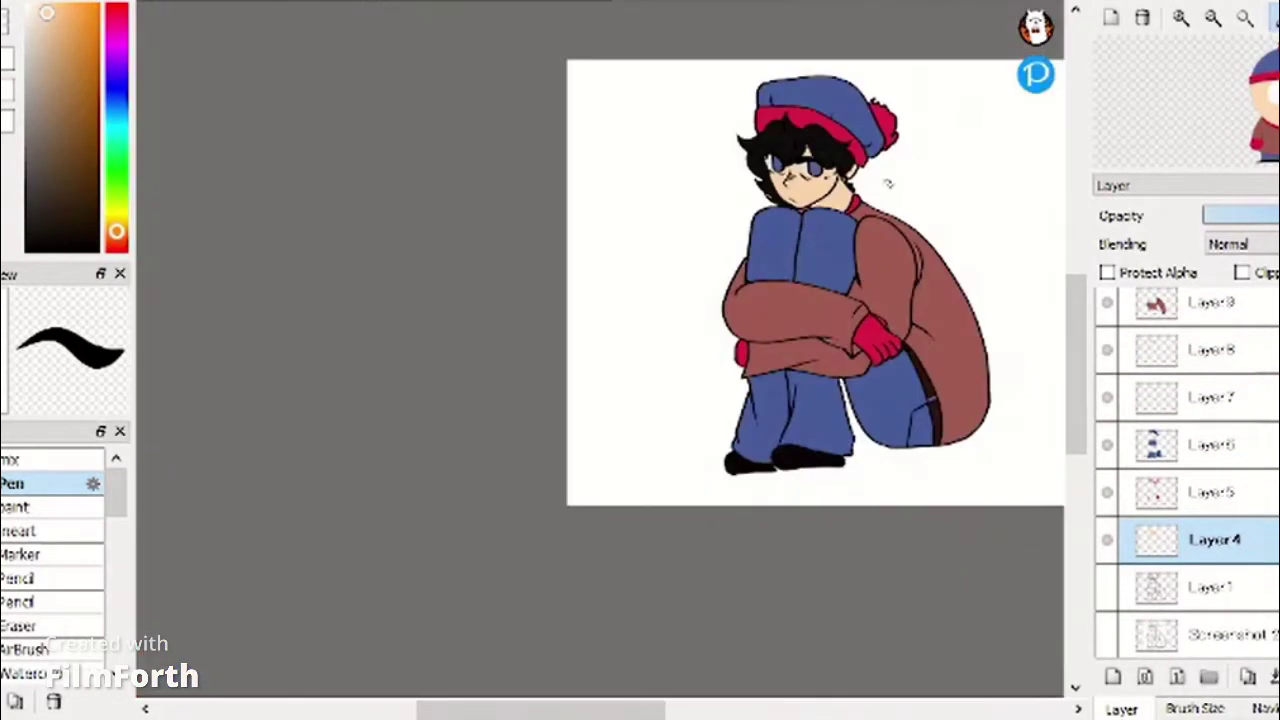
left_click_drag(560, 710, 645, 710)
left_click_drag(1080, 323, 1080, 291)
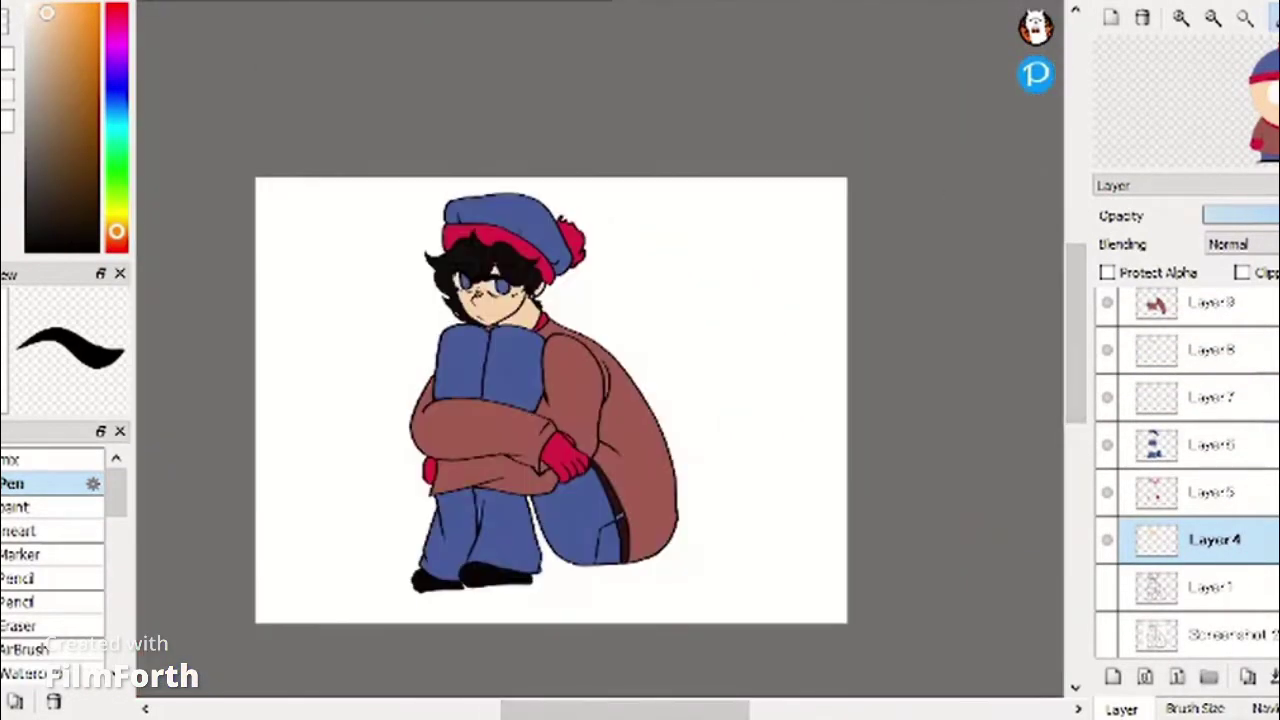
left_click(100, 0)
left_click(230, 101)
Try shading the forehead, eye area and ear in a soft reddish tone with the paint brush on a new layer.
left_click(1113, 677)
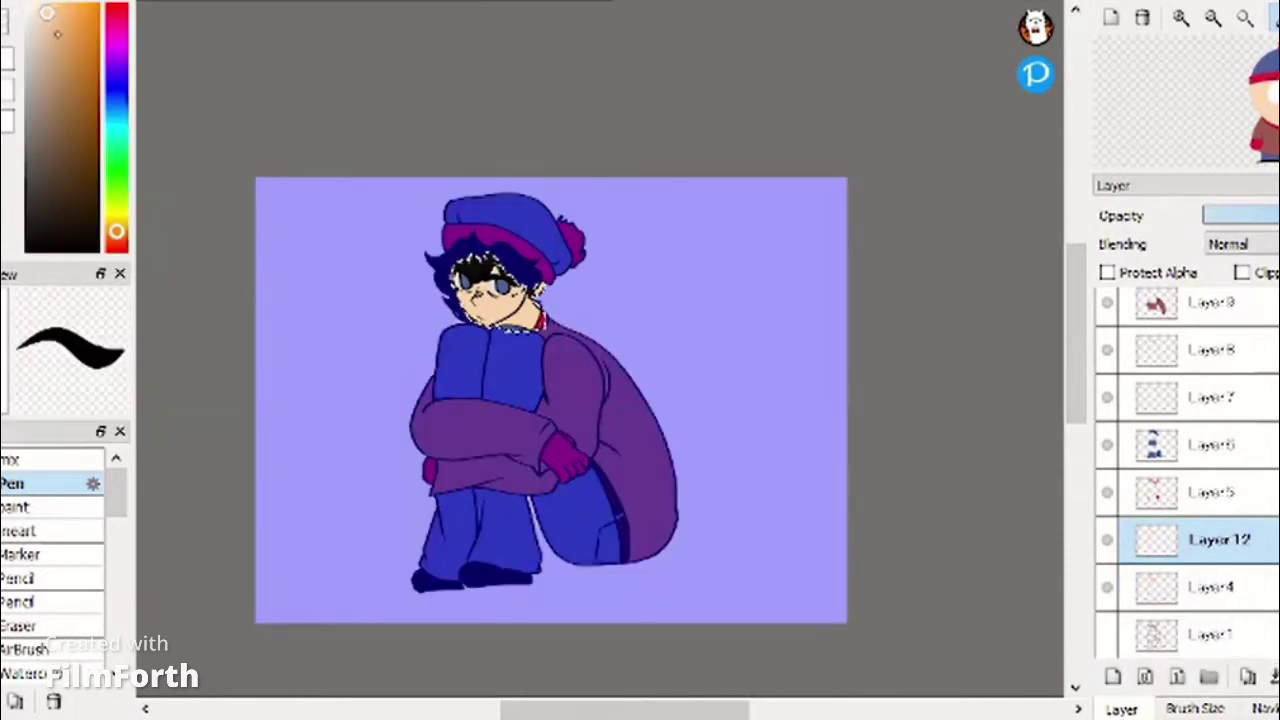
left_click_drag(118, 233, 117, 242)
left_click(60, 507)
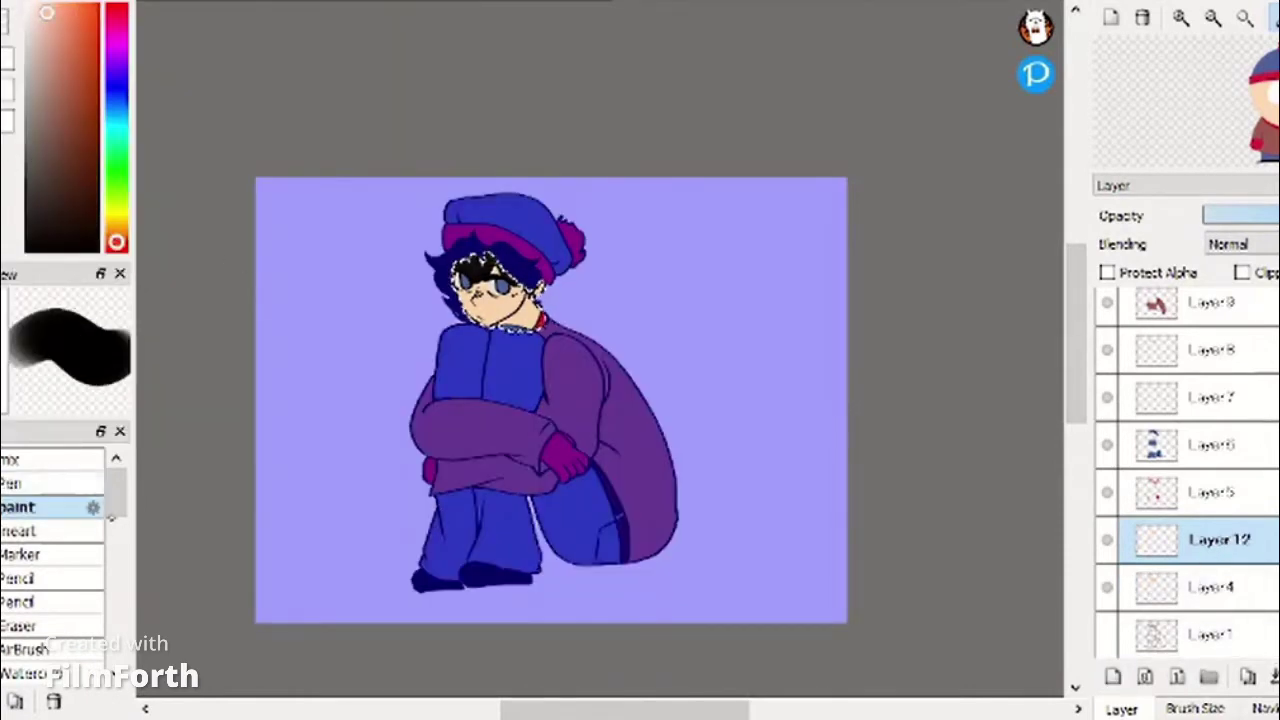
scroll(519, 364, "up", 7)
left_click_drag(1077, 317, 1077, 265)
left_click(59, 22)
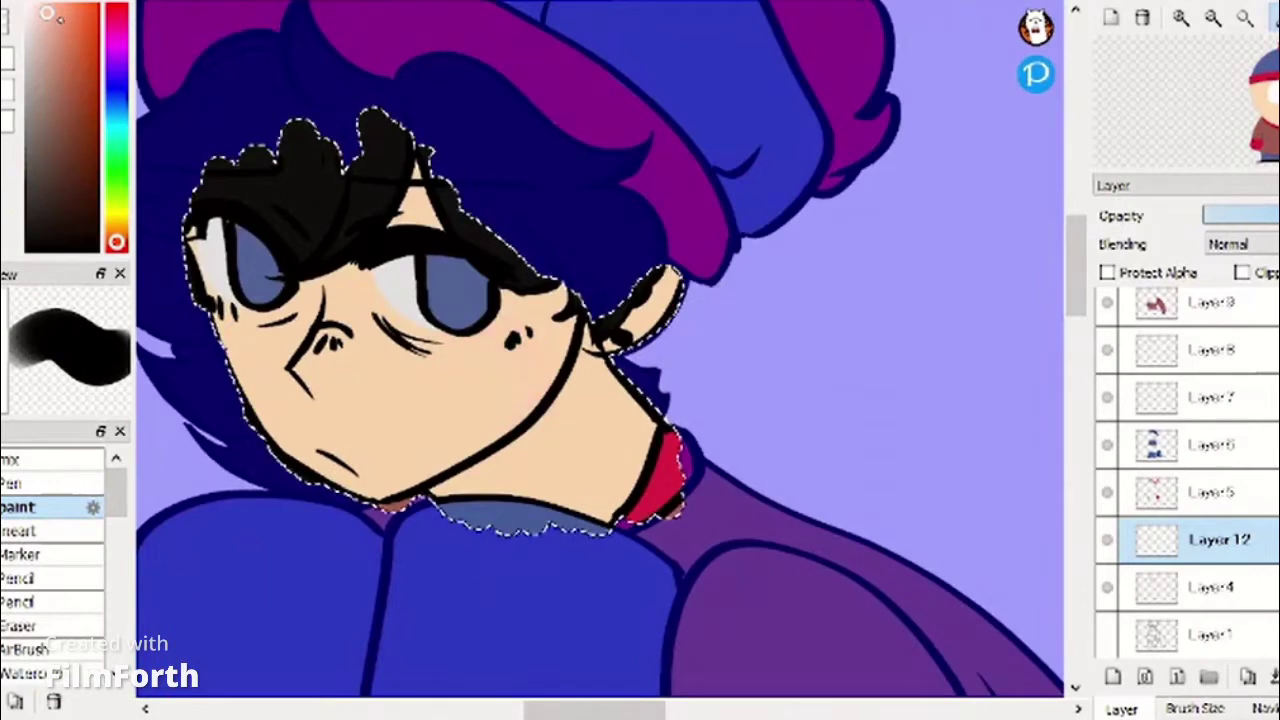
mouse_move(424, 190)
left_mouse_down()
mouse_move(366, 263)
mouse_move(300, 288)
left_mouse_up()
left_click_drag(212, 300, 347, 249)
left_click_drag(665, 290, 632, 334)
Try adding reddish shading to the neck, nose and cheeks and blending it with the mix brush.
mouse_move(604, 384)
left_mouse_down()
mouse_move(583, 363)
mouse_move(460, 488)
left_mouse_up()
mouse_move(318, 282)
left_mouse_down()
mouse_move(289, 377)
mouse_move(240, 337)
mouse_move(360, 478)
left_mouse_up()
mouse_move(362, 280)
left_mouse_down()
mouse_move(374, 294)
mouse_move(560, 305)
left_mouse_up()
mouse_move(1076, 258)
left_mouse_down()
mouse_move(1076, 290)
mouse_move(1076, 268)
left_mouse_up()
left_click(58, 460)
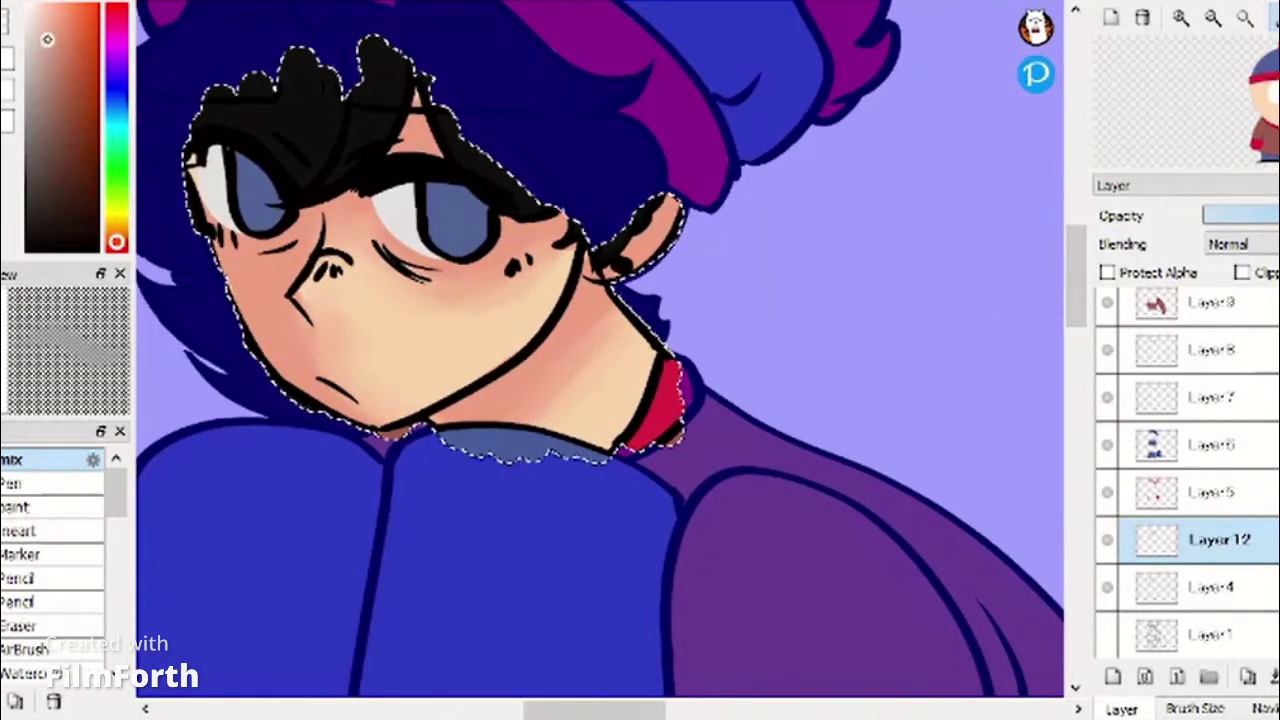
Undo the reddish skin shading and the new layer it was painted on.
left_click(42, 505)
left_click(1198, 708)
left_click(1124, 709)
key("ctrl+z")
key("ctrl+z")
key("ctrl+z")
key("ctrl+z")
key("ctrl+z")
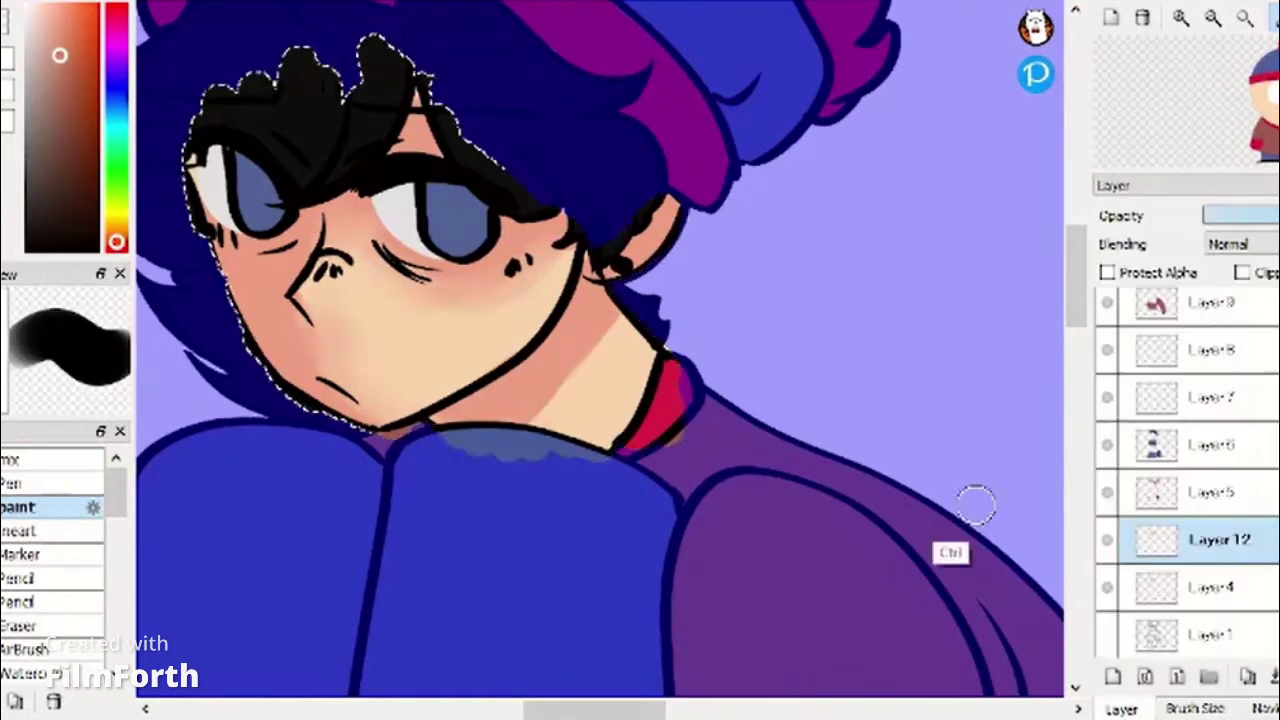
key("ctrl+z")
key("ctrl+z")
key("ctrl+z")
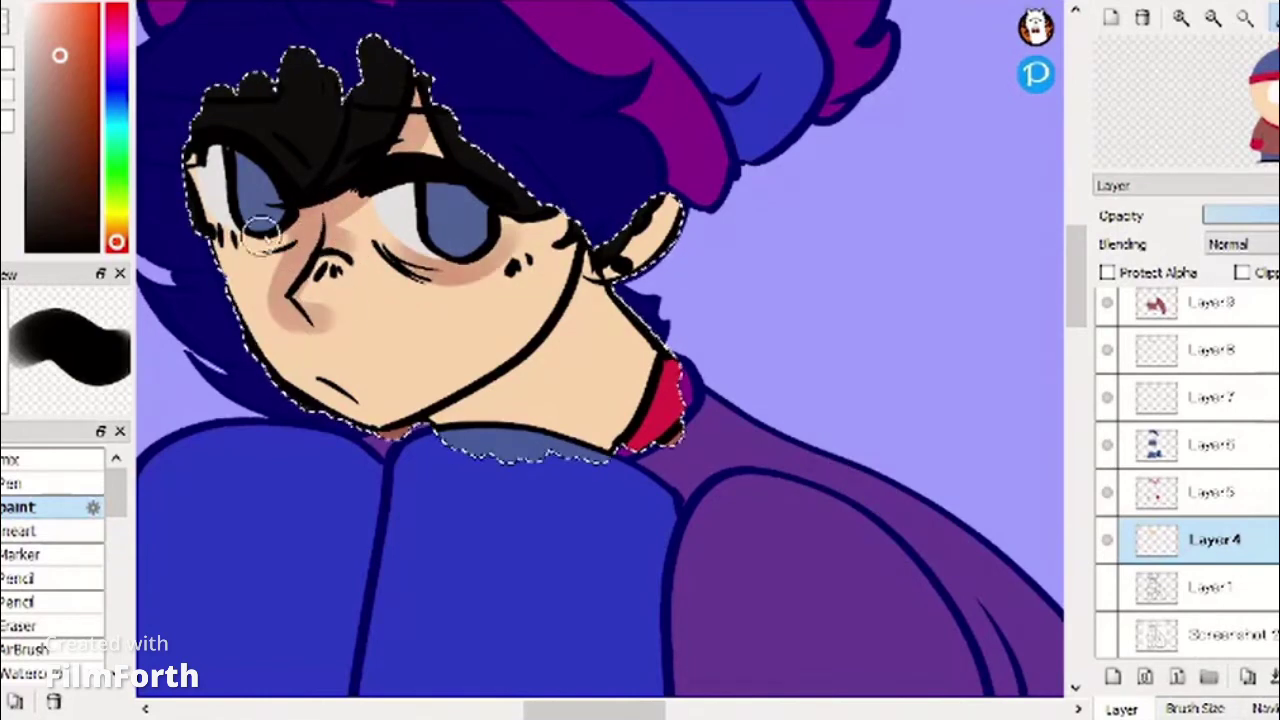
Try a violet brush stroke over the forehead and eye area directly on Layer4, then undo it.
left_click(118, 73)
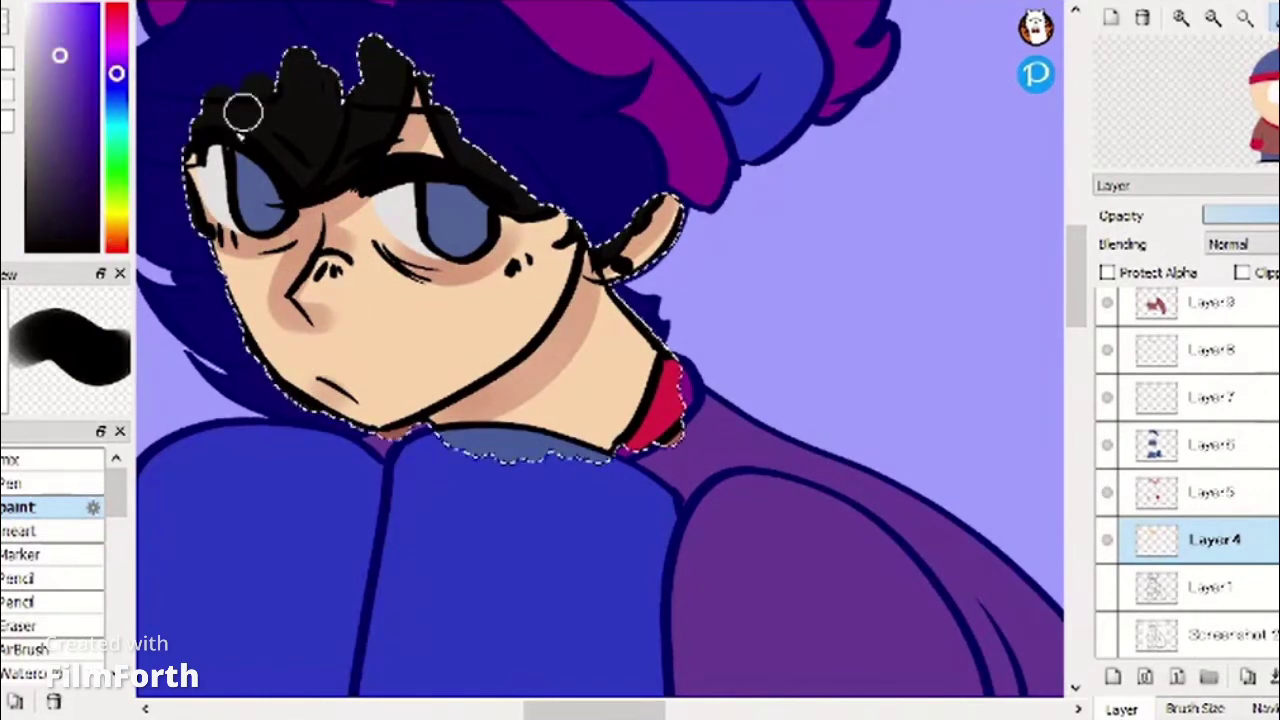
left_click(22, 483)
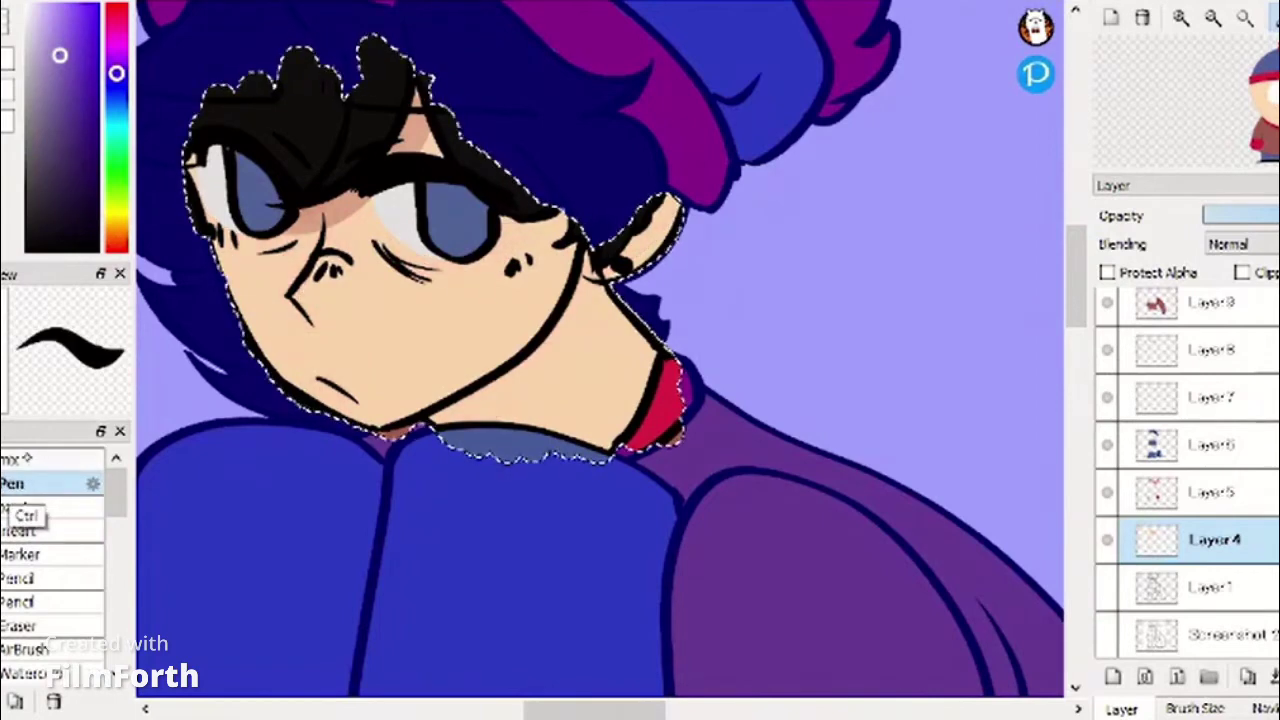
left_click(26, 460)
left_click(24, 507)
left_click_drag(414, 122, 266, 237)
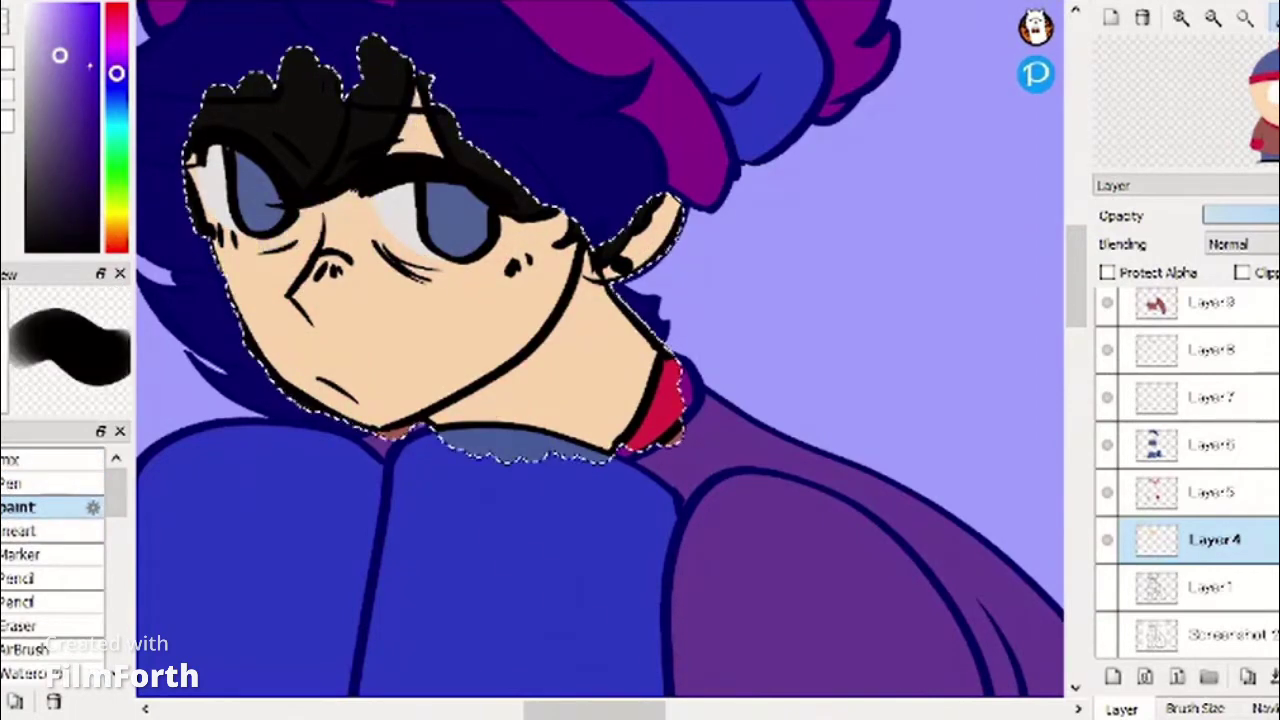
key("ctrl+z")
Try shading the forehead, eye area, nose, ear and neck in violet on a new layer and blending it with the mix brush.
left_click(1113, 677)
left_click_drag(416, 122, 301, 231)
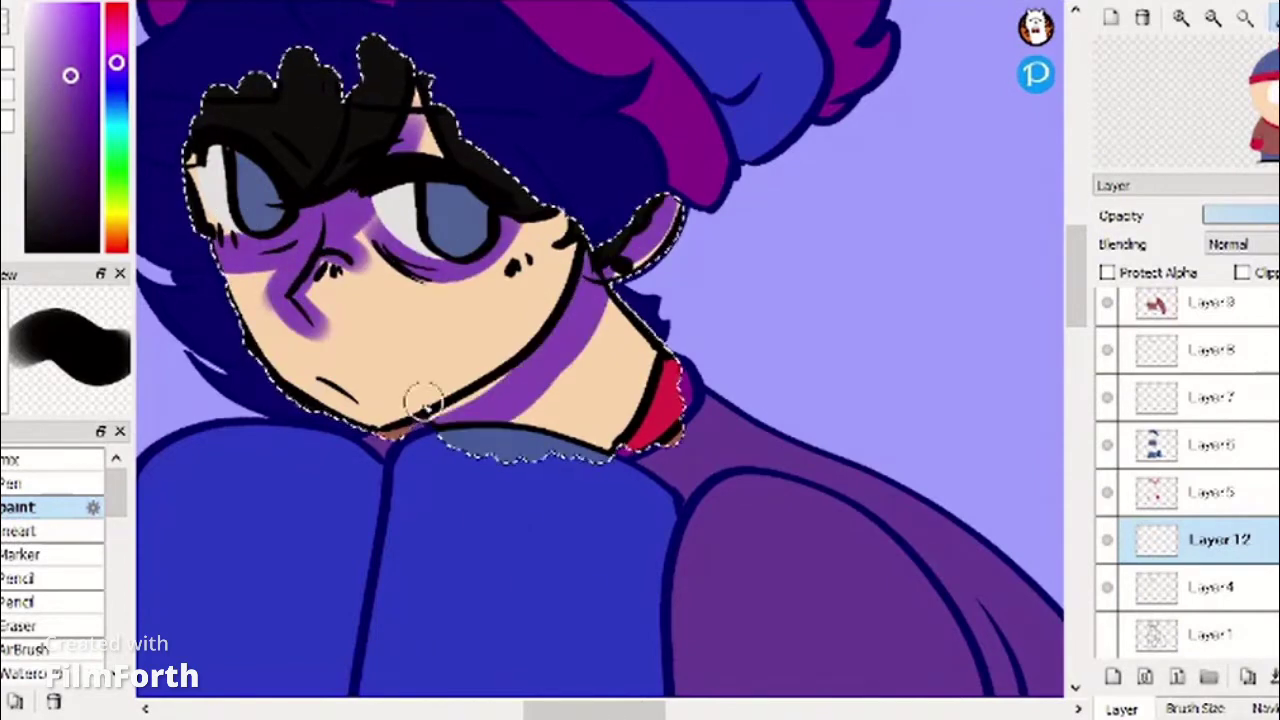
left_click(60, 460)
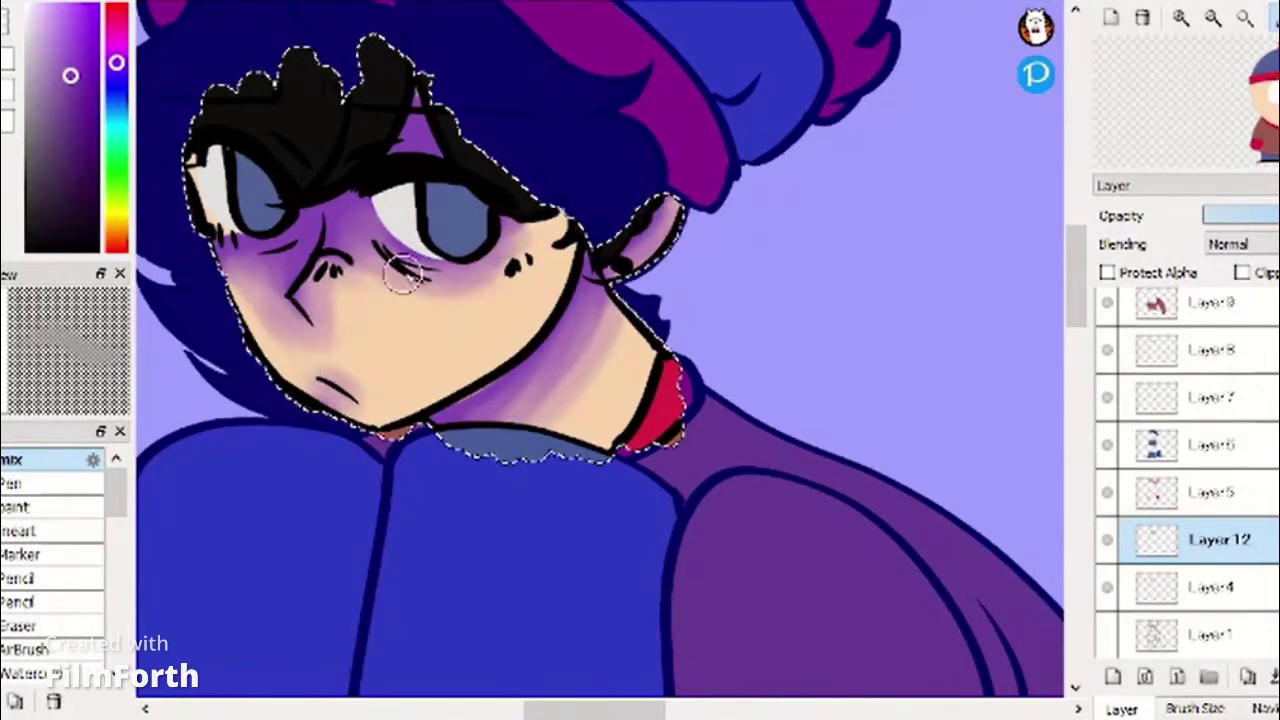
Try adding a soft reddish tone to the cheeks alongside the violet shading.
left_click_drag(1200, 548, 1227, 598)
left_click(117, 231)
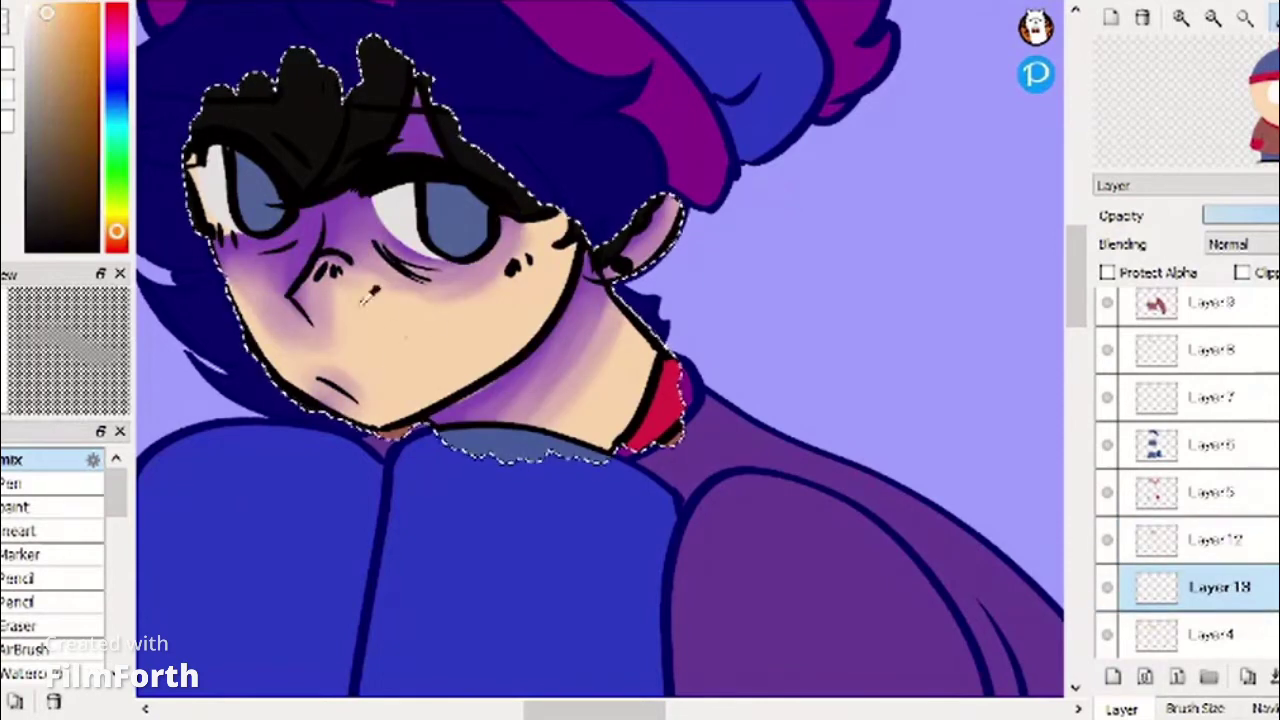
left_click(117, 243)
left_click(46, 13)
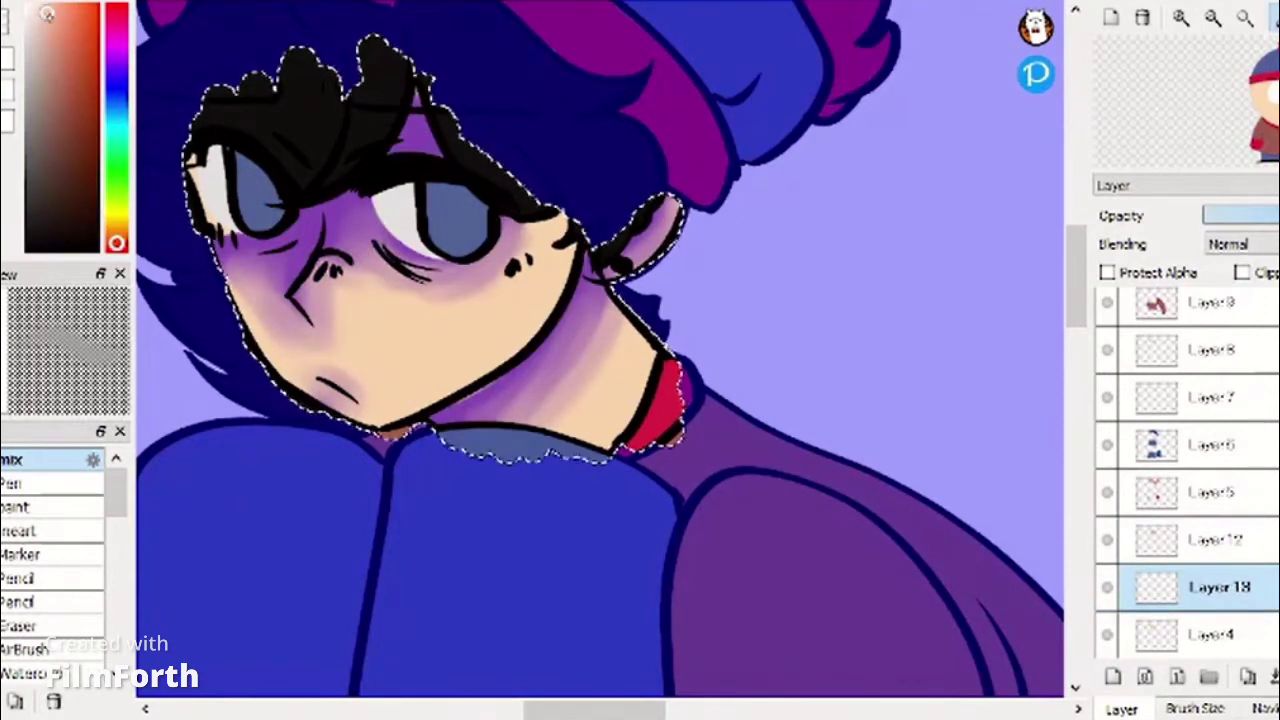
left_click(47, 508)
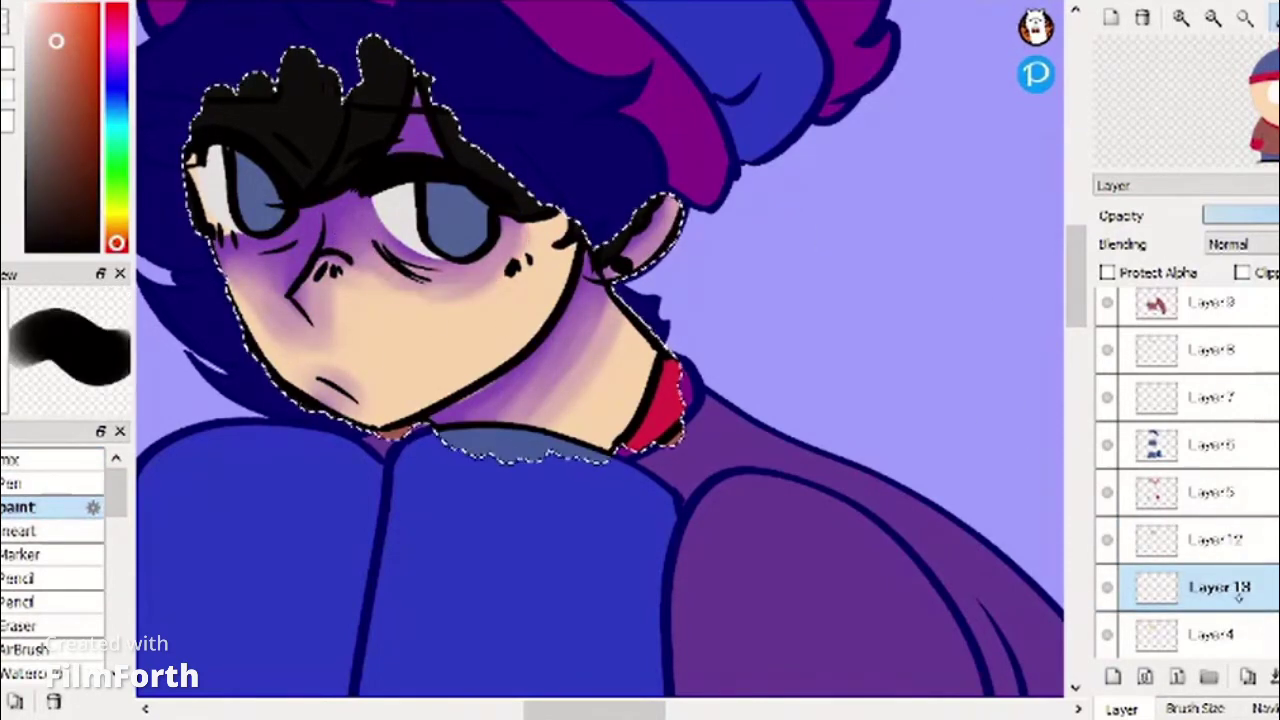
key("ctrl+e")
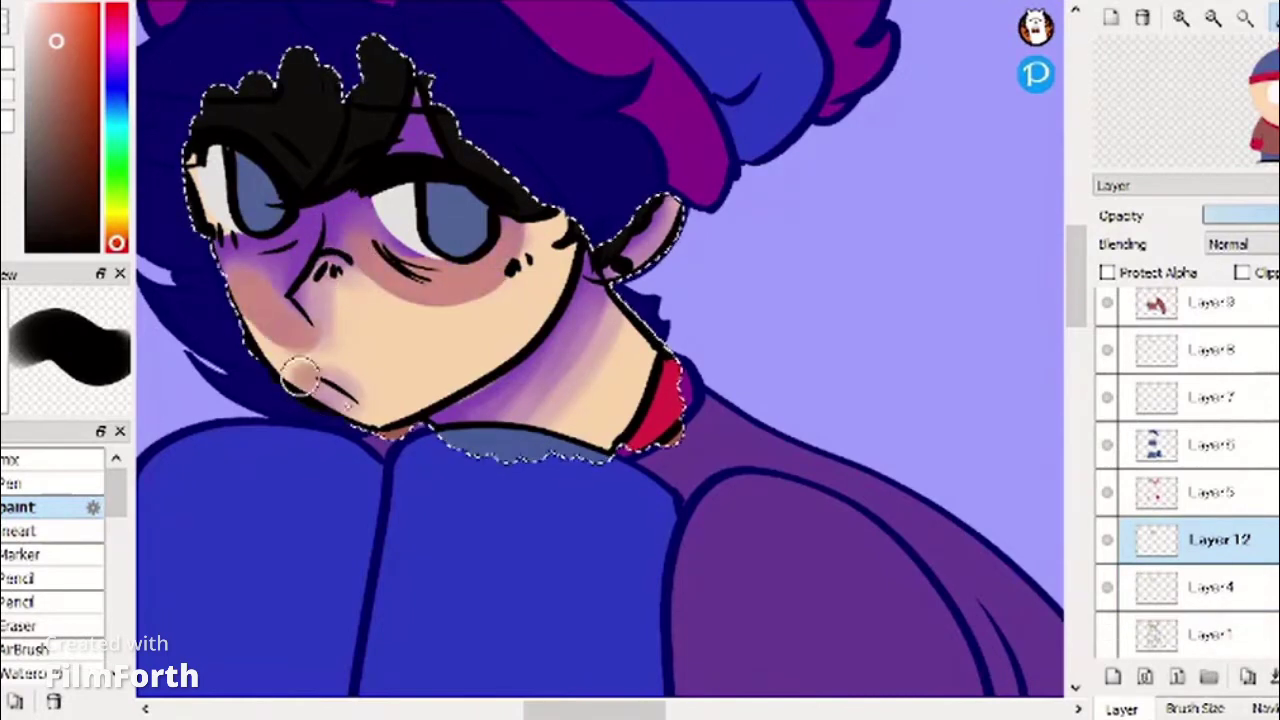
key("ctrl+z")
Undo the violet skin shading back to the empty new layer.
left_click(47, 460)
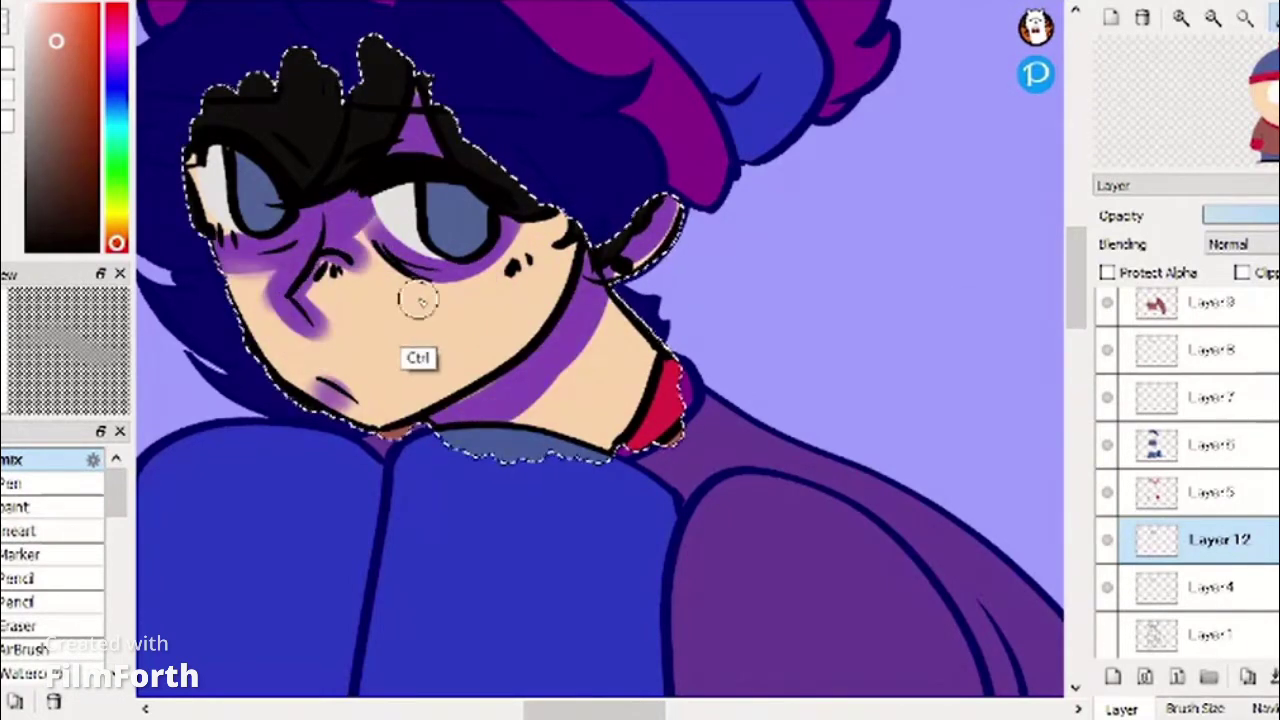
key("ctrl+z")
key("ctrl+z")
key("ctrl+z")
key("ctrl+y")
Shade the forehead, eye area, nose, ear and neck in a soft reddish tone on Layer12 and blend it with the mix brush.
left_click(47, 507)
key("ctrl+d")
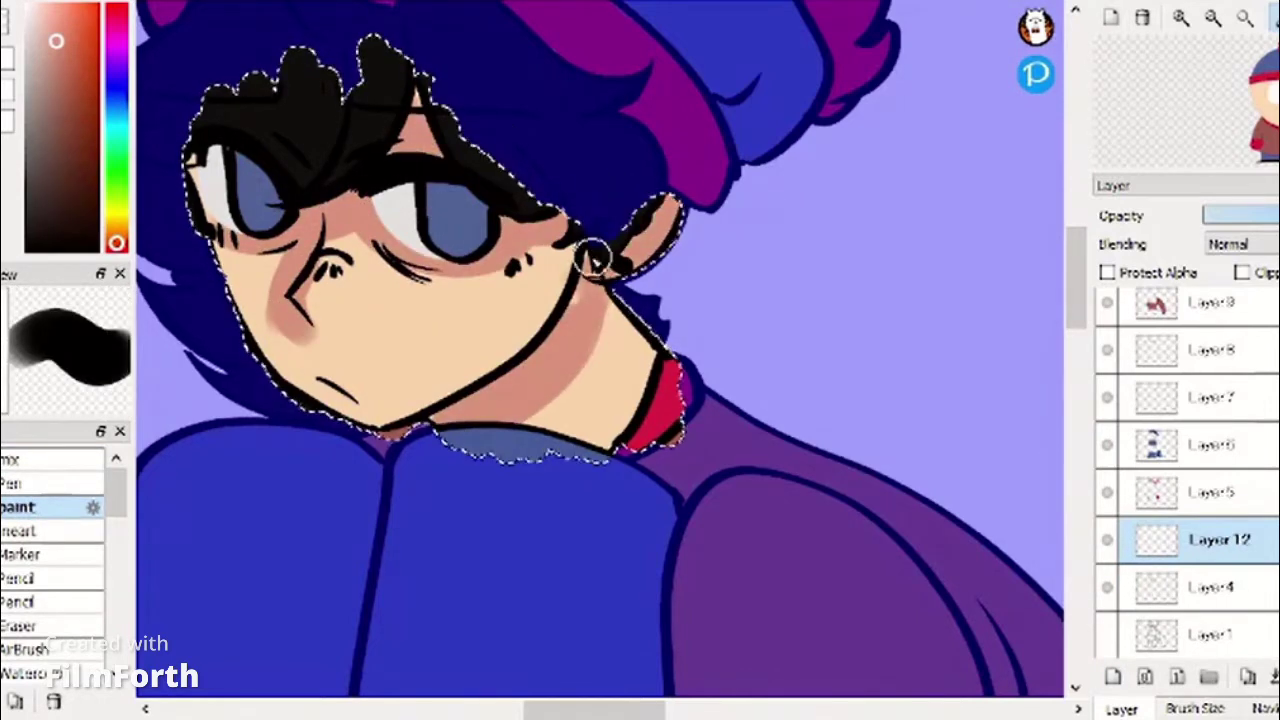
left_click(47, 455)
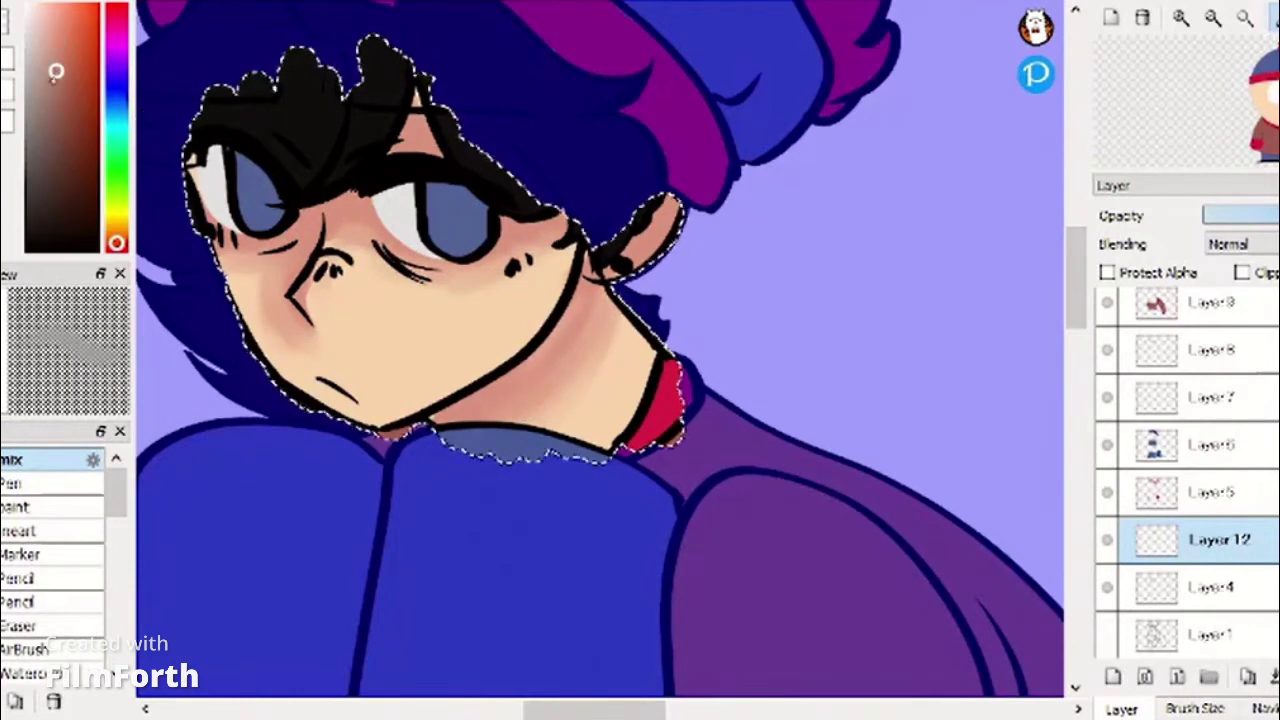
key("ctrl+d")
Deepen the neck shadow under the jaw with a darker reddish tone and blend it with the mix brush.
left_click(37, 504)
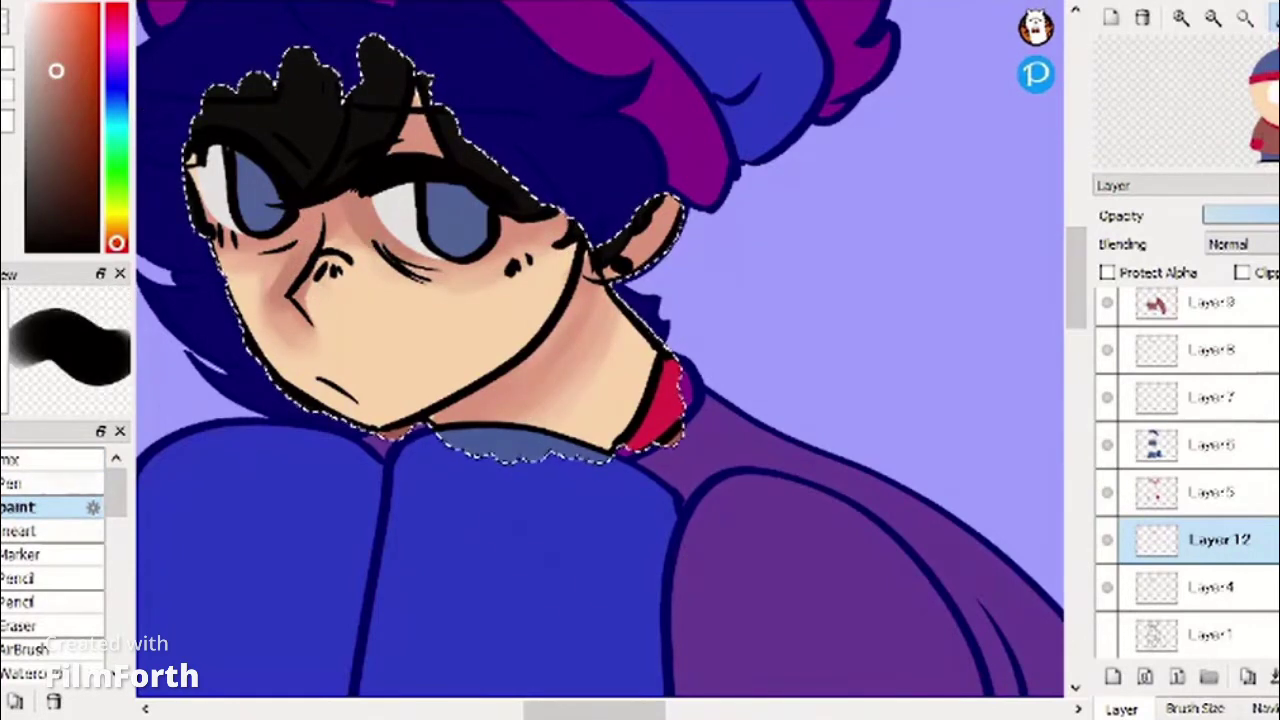
key("m")
left_click(37, 507)
mouse_move(582, 300)
left_mouse_down()
mouse_move(500, 386)
mouse_move(455, 412)
left_mouse_up()
left_click(45, 460)
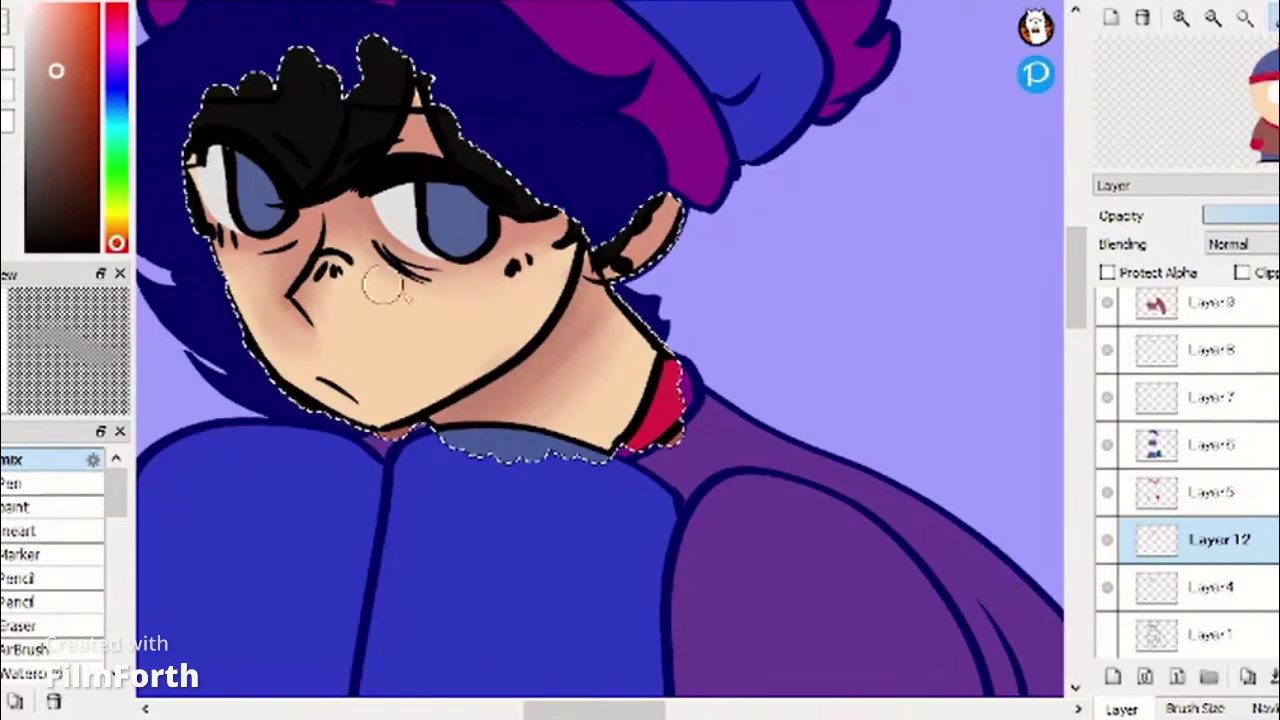
Load the red areas of Layer5 as a selection and add a new layer above it.
left_click(1255, 494)
left_click(152, 2)
left_click(183, 100)
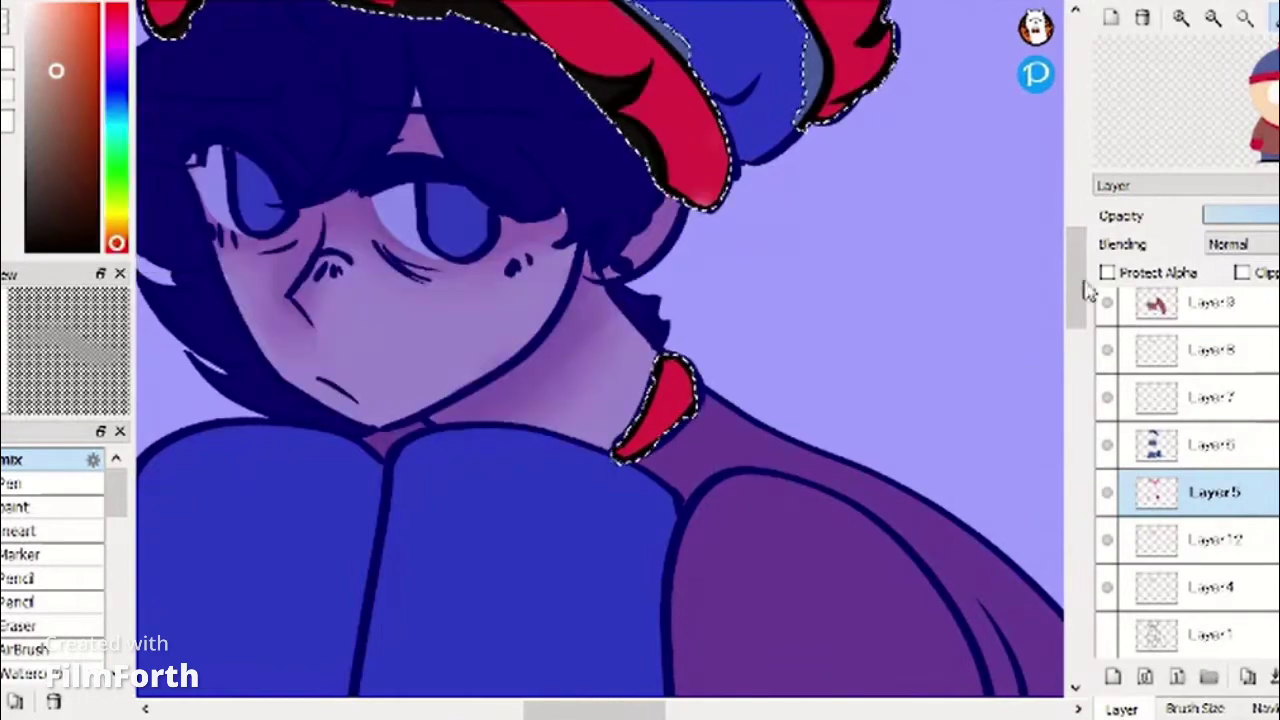
left_click_drag(1084, 282, 1062, 252)
left_click(1117, 680)
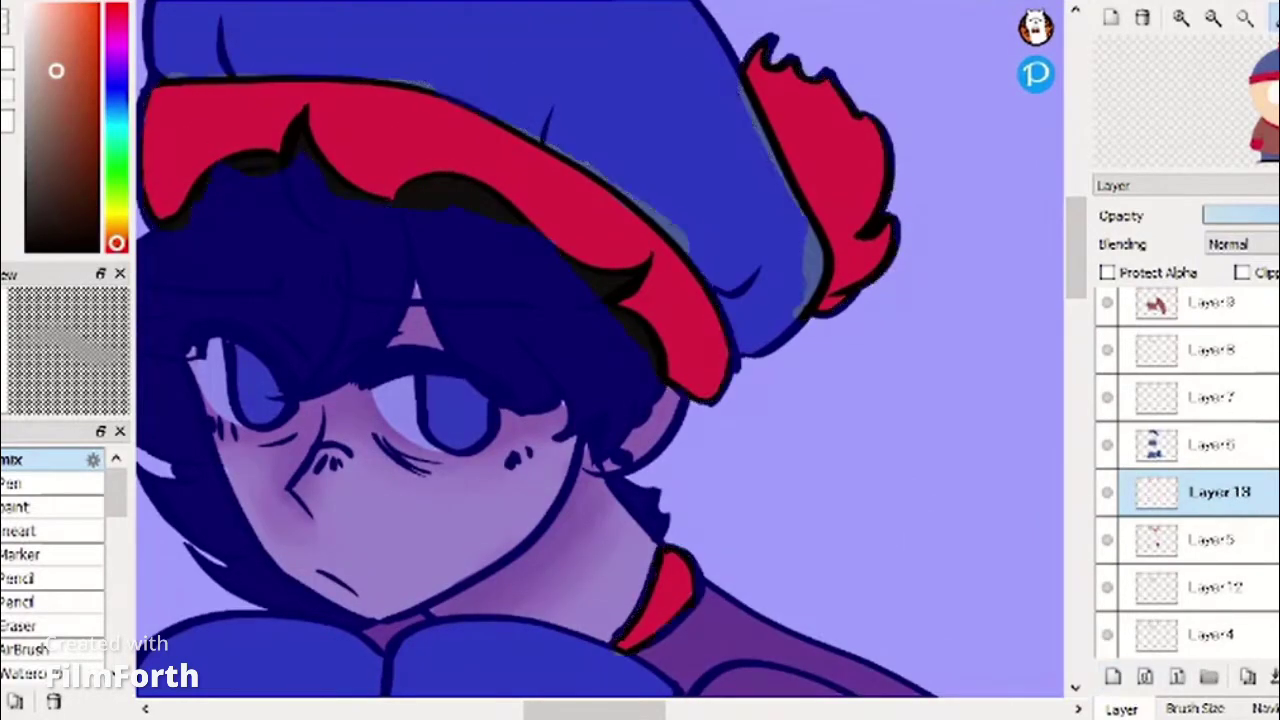
Paint darker crimson shading on the pom-pom and along the red hat brim with the paint brush.
right_click(690, 350)
left_click(84, 67)
left_click(50, 508)
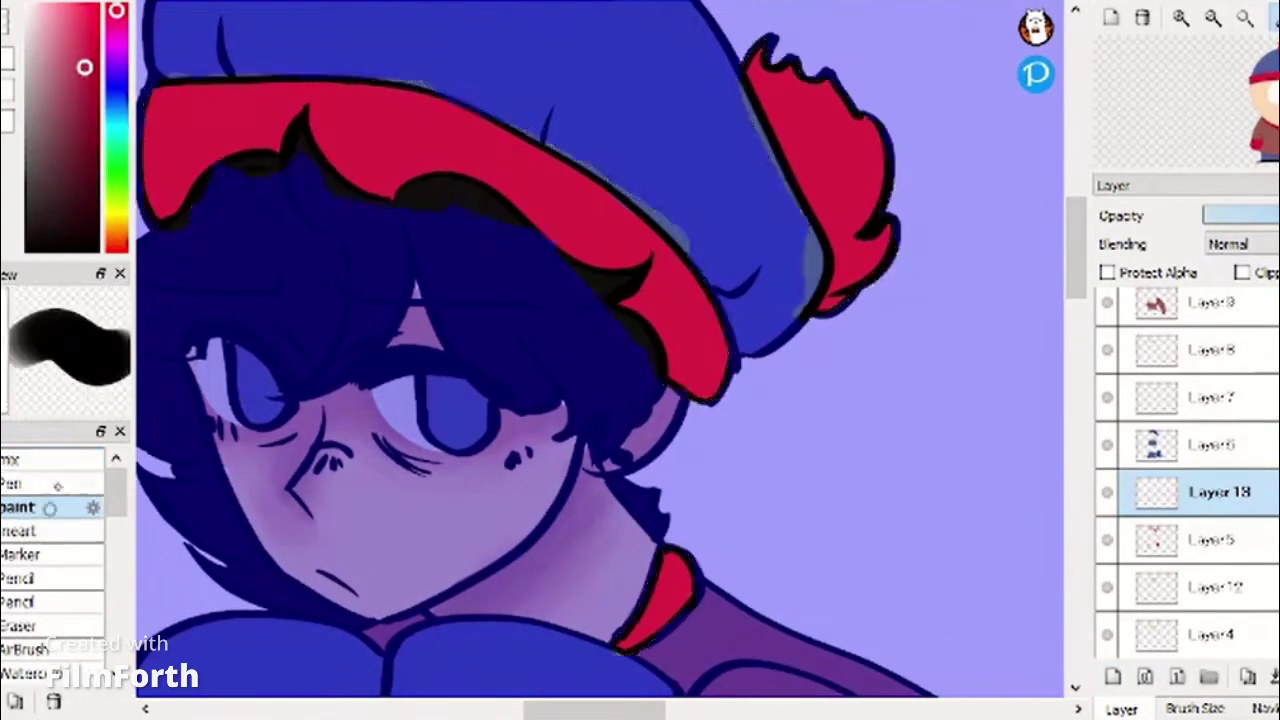
mouse_move(763, 26)
left_mouse_down()
mouse_move(839, 240)
mouse_move(782, 95)
mouse_move(859, 150)
mouse_move(800, 226)
left_mouse_up()
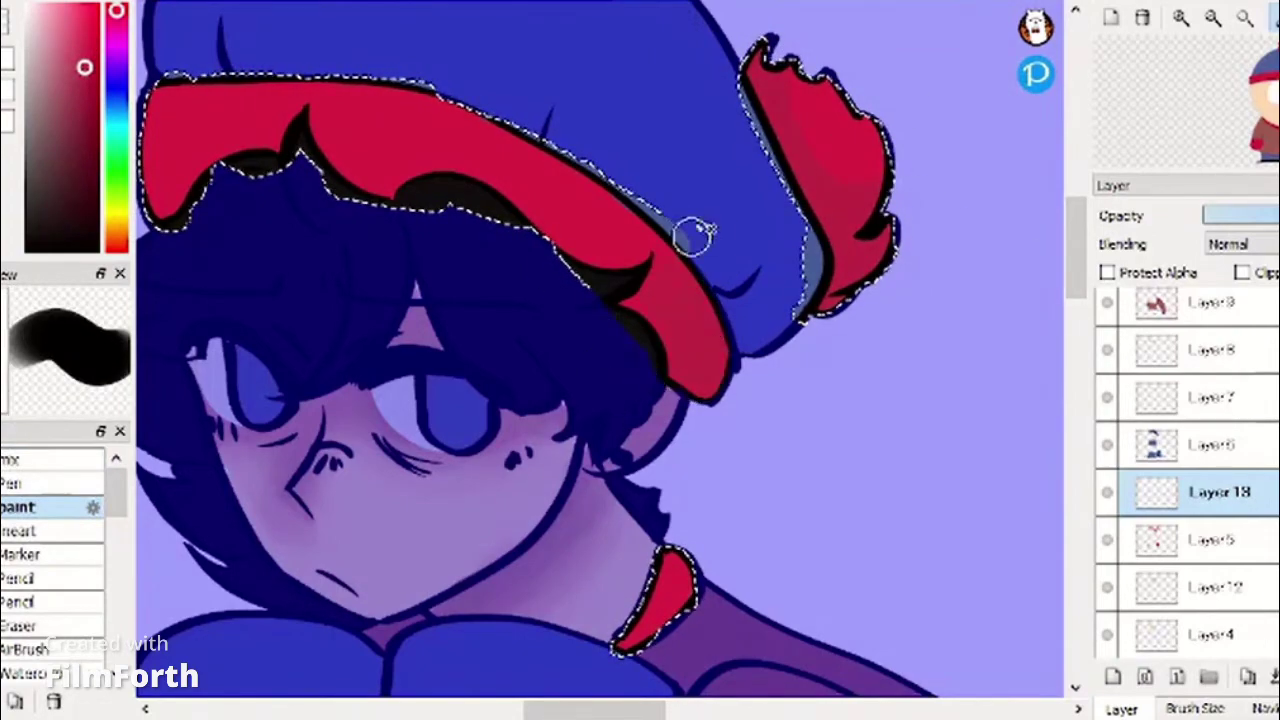
mouse_move(694, 237)
left_mouse_down()
mouse_move(485, 197)
mouse_move(496, 221)
mouse_move(414, 193)
mouse_move(311, 103)
left_mouse_up()
left_click_drag(595, 710, 520, 710)
left_click_drag(791, 91, 757, 180)
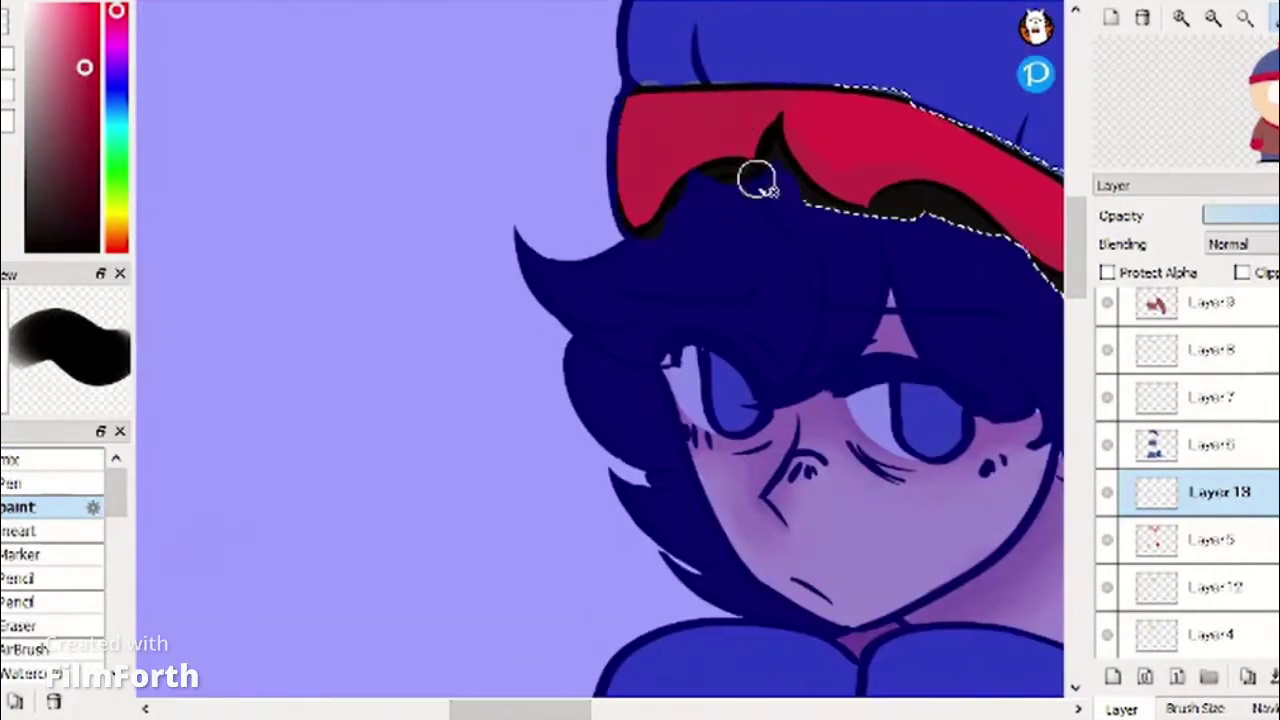
Blend the crimson shading on the hat brim and pom-pom with the mix brush.
left_click(50, 460)
left_click_drag(472, 710, 525, 710)
left_click_drag(460, 137, 394, 109)
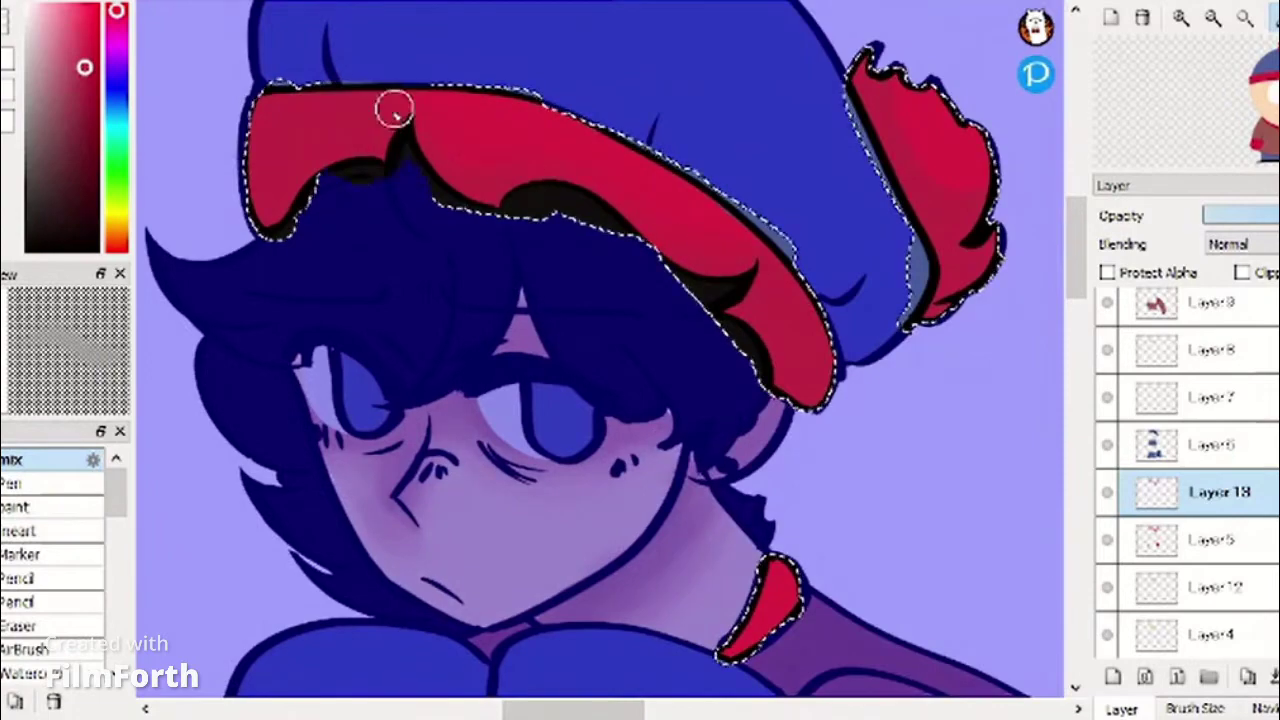
left_click_drag(938, 164, 925, 201)
Shade the red collar in darker crimson and soften it with the mix brush.
left_click(50, 507)
left_click_drag(782, 627, 812, 321)
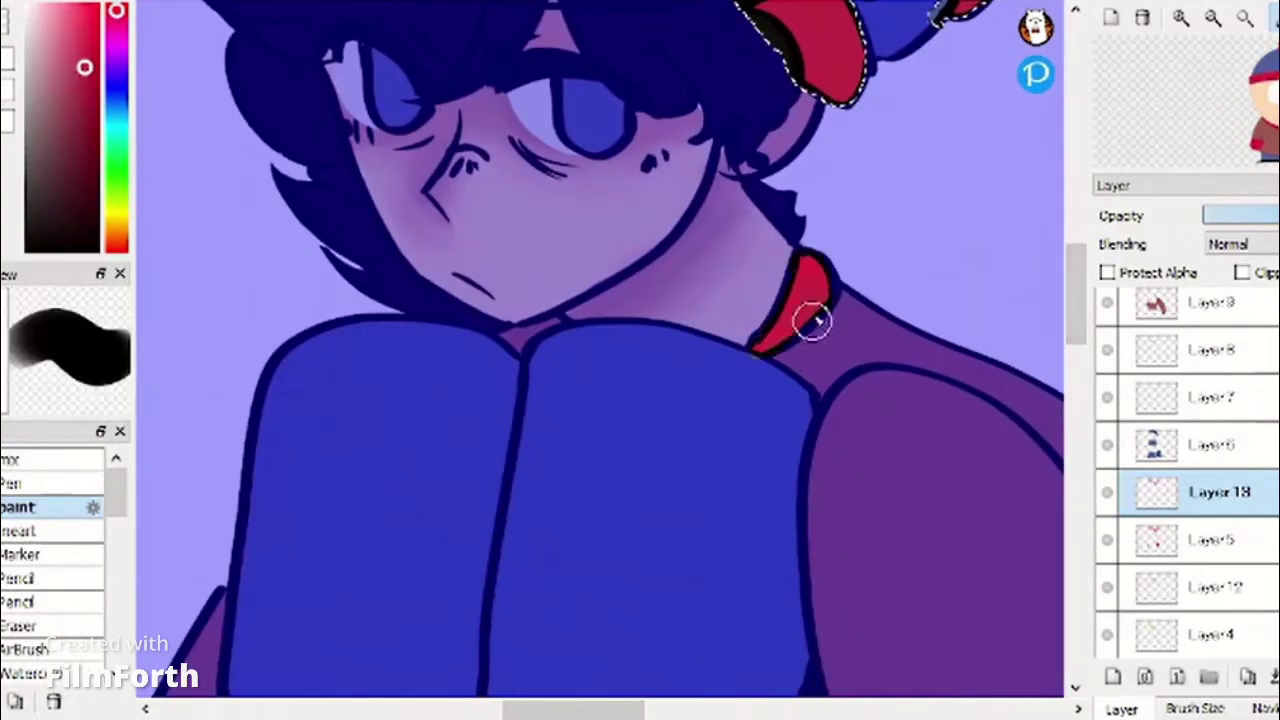
left_click(20, 459)
Shade both red gloves in darker crimson with the paint brush and blend the edges with the mix brush.
scroll(963, 240, "down", 6)
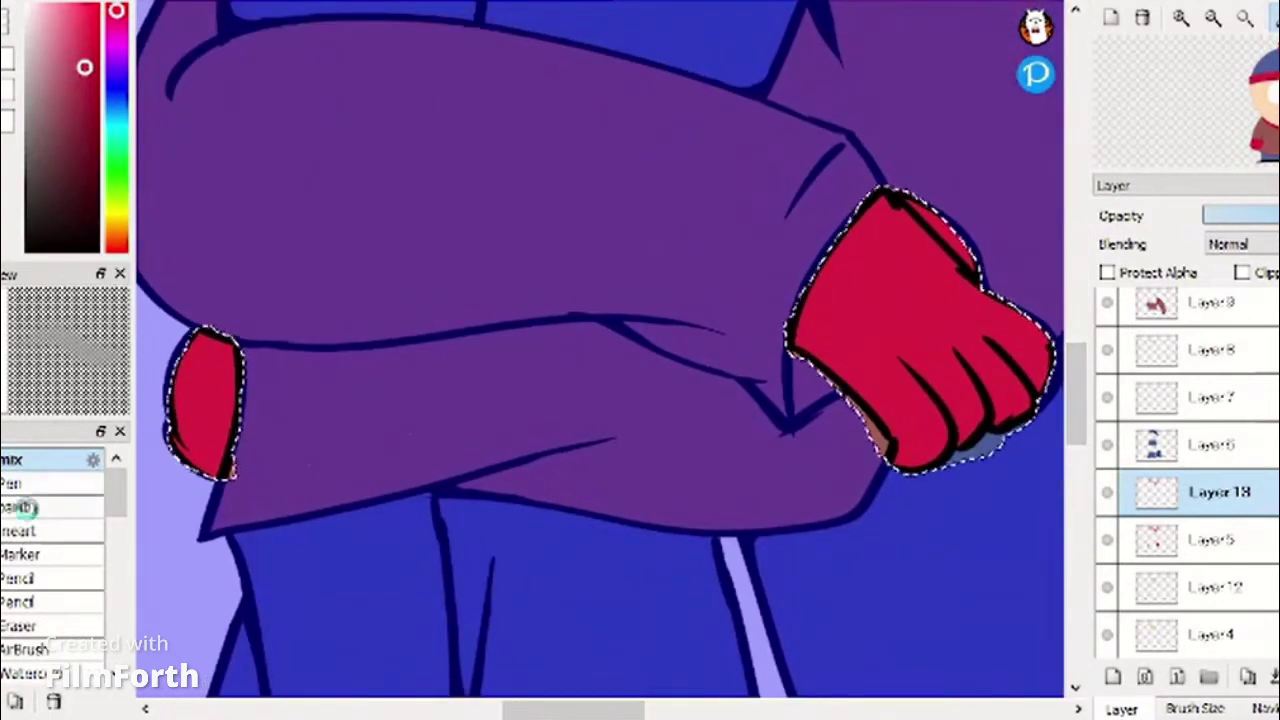
left_click(20, 507)
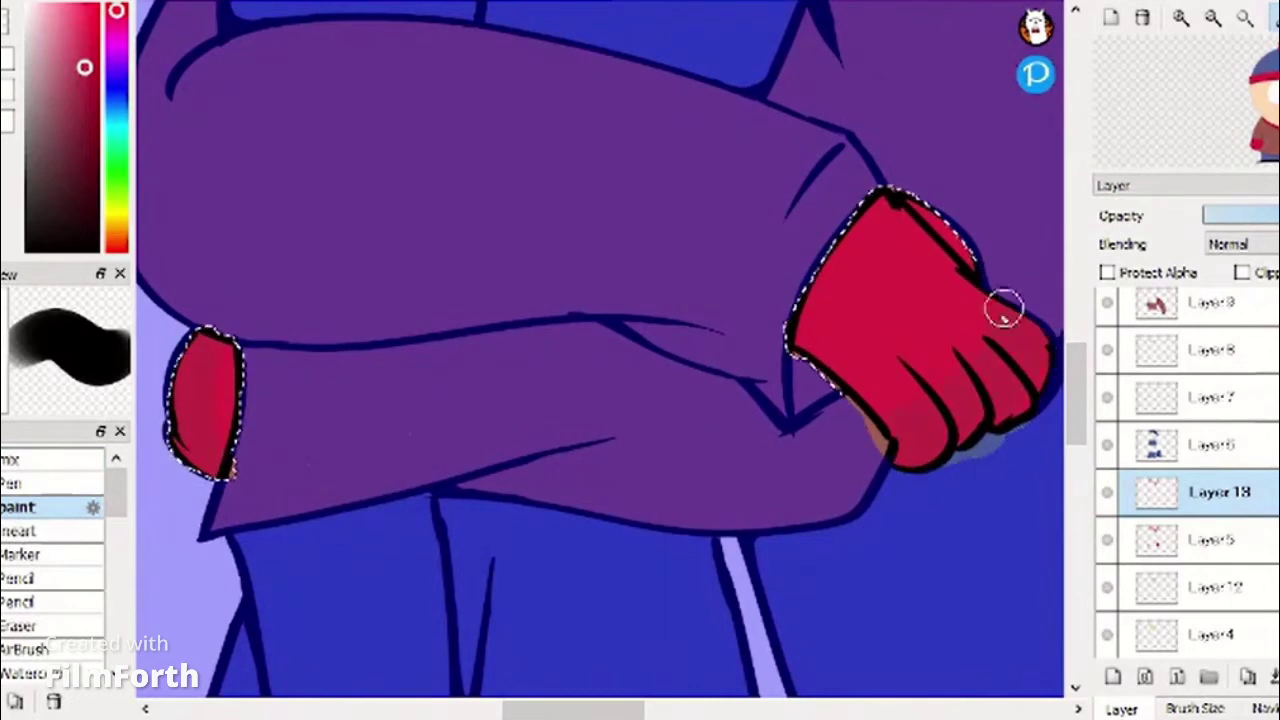
left_click_drag(1004, 308, 1018, 350)
left_click(50, 460)
left_click_drag(882, 244, 817, 286)
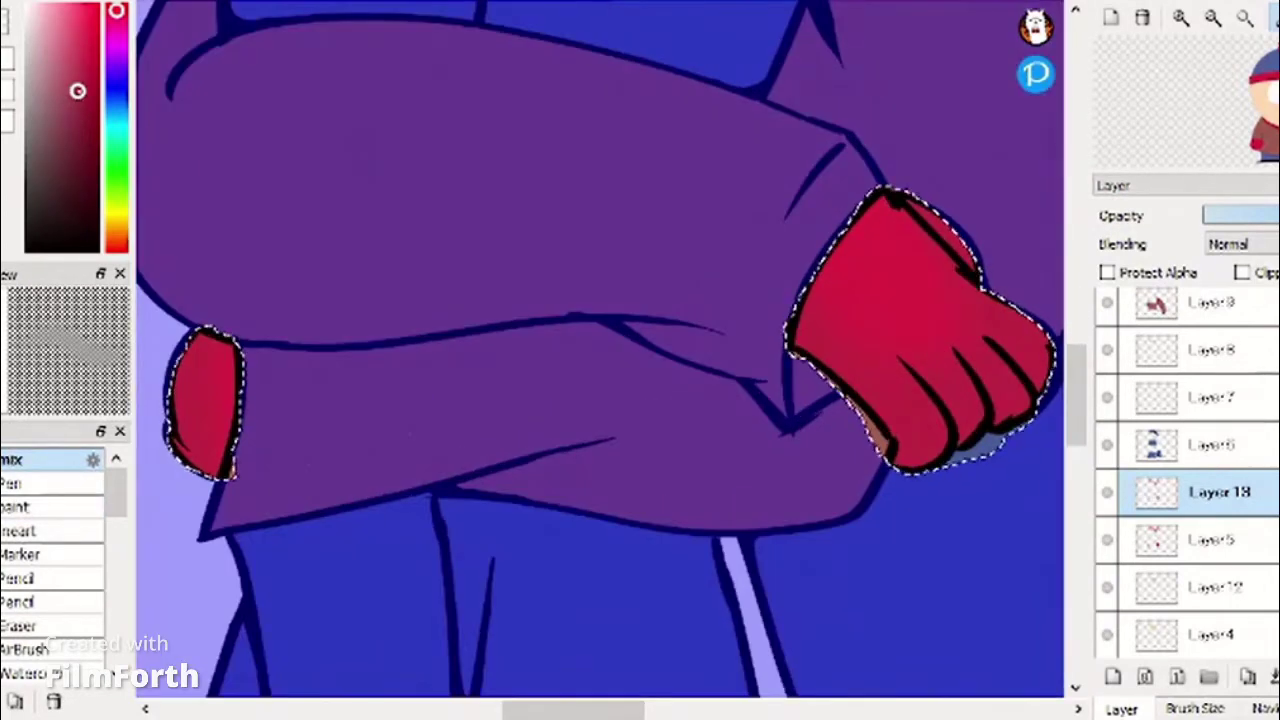
Add a second, deeper crimson shadow to both gloves and fingers and blend it with the mix brush.
left_click(20, 507)
left_click_drag(192, 340, 198, 458)
mouse_move(1028, 325)
left_mouse_down()
mouse_move(986, 406)
mouse_move(931, 466)
left_mouse_up()
left_click_drag(918, 208, 972, 260)
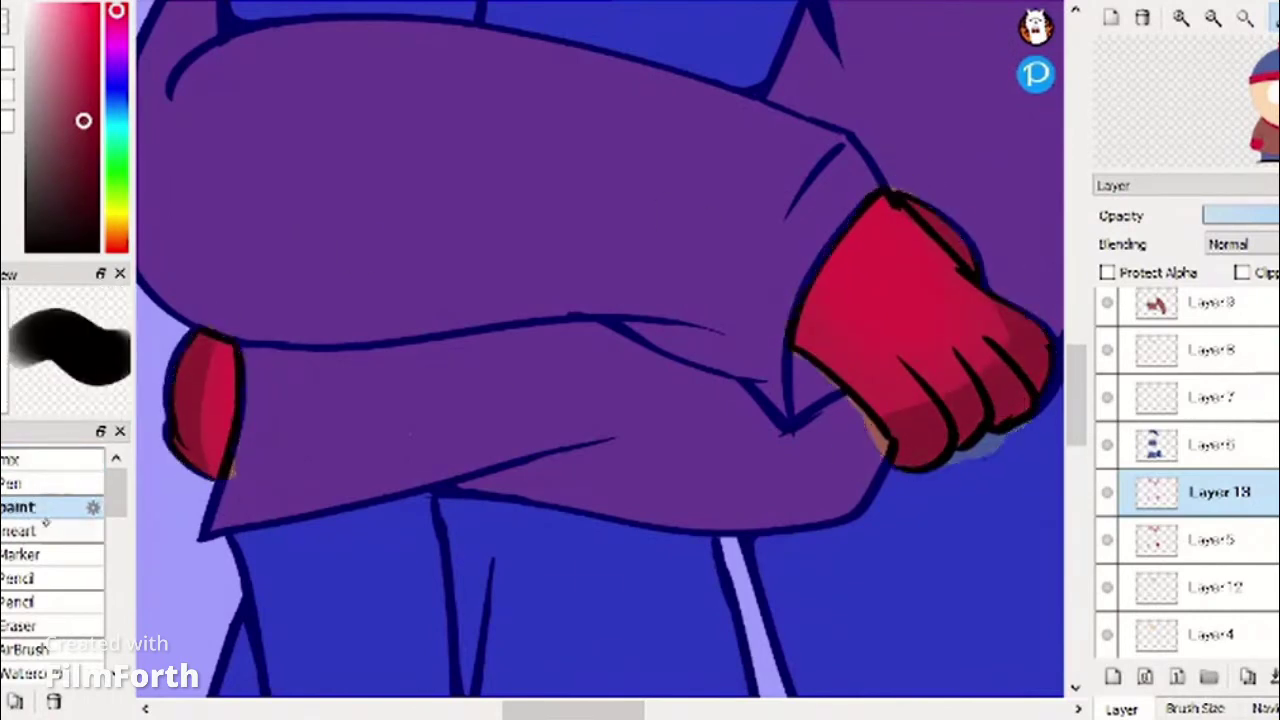
left_click(43, 460)
left_click_drag(197, 408, 222, 340)
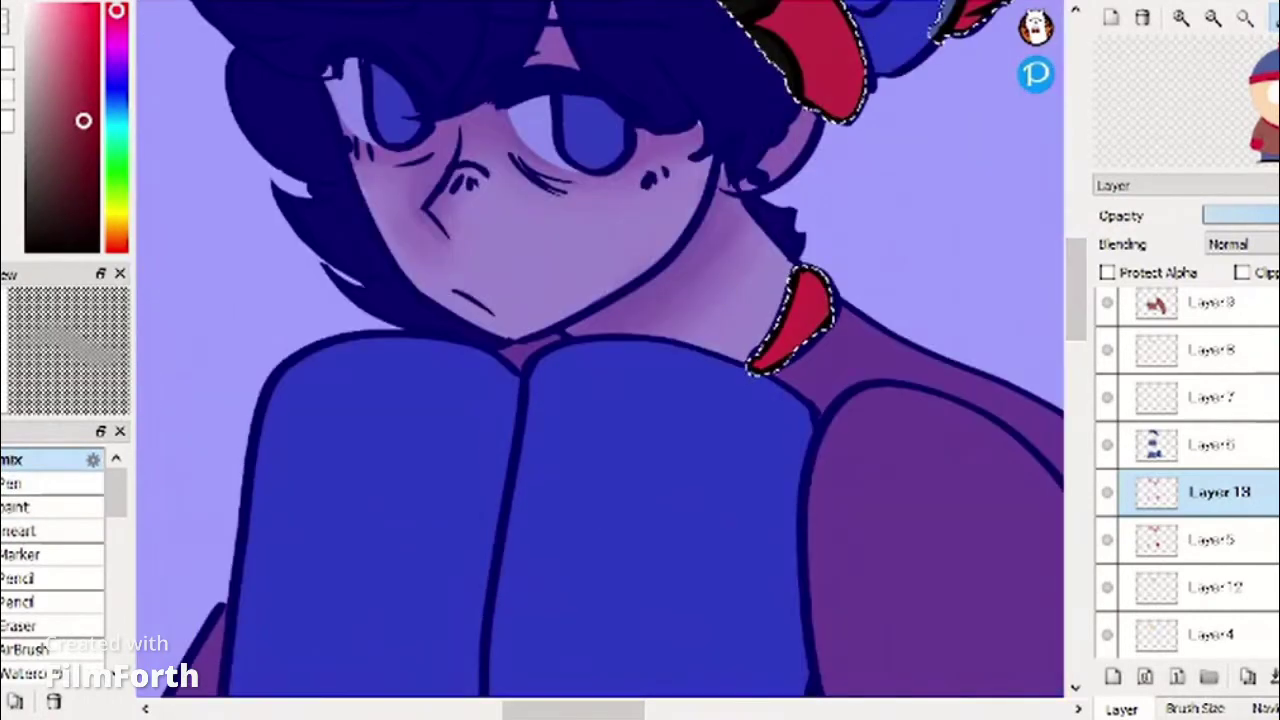
Paint the deeper crimson shadow on the collar, the ends of the hat brim and the pom-pom's lower edge.
left_click(20, 507)
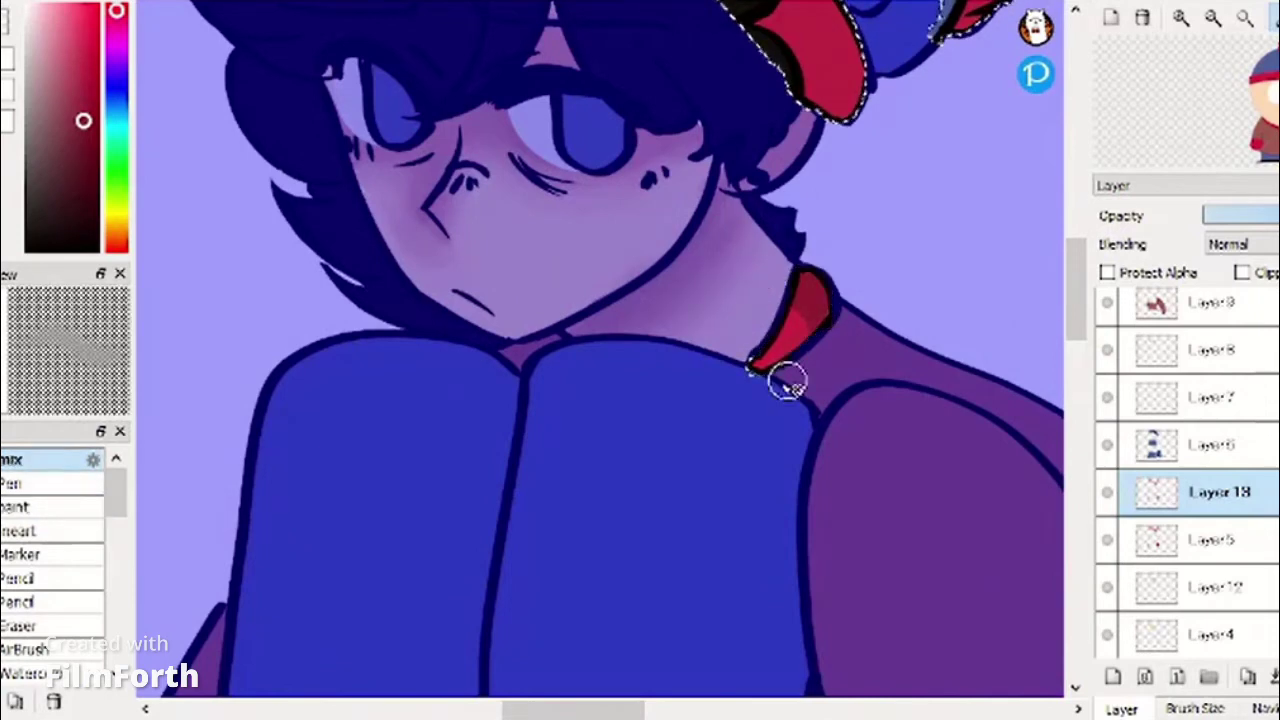
scroll(786, 380, "up", 5)
left_click_drag(300, 210, 353, 330)
left_click_drag(340, 268, 412, 242)
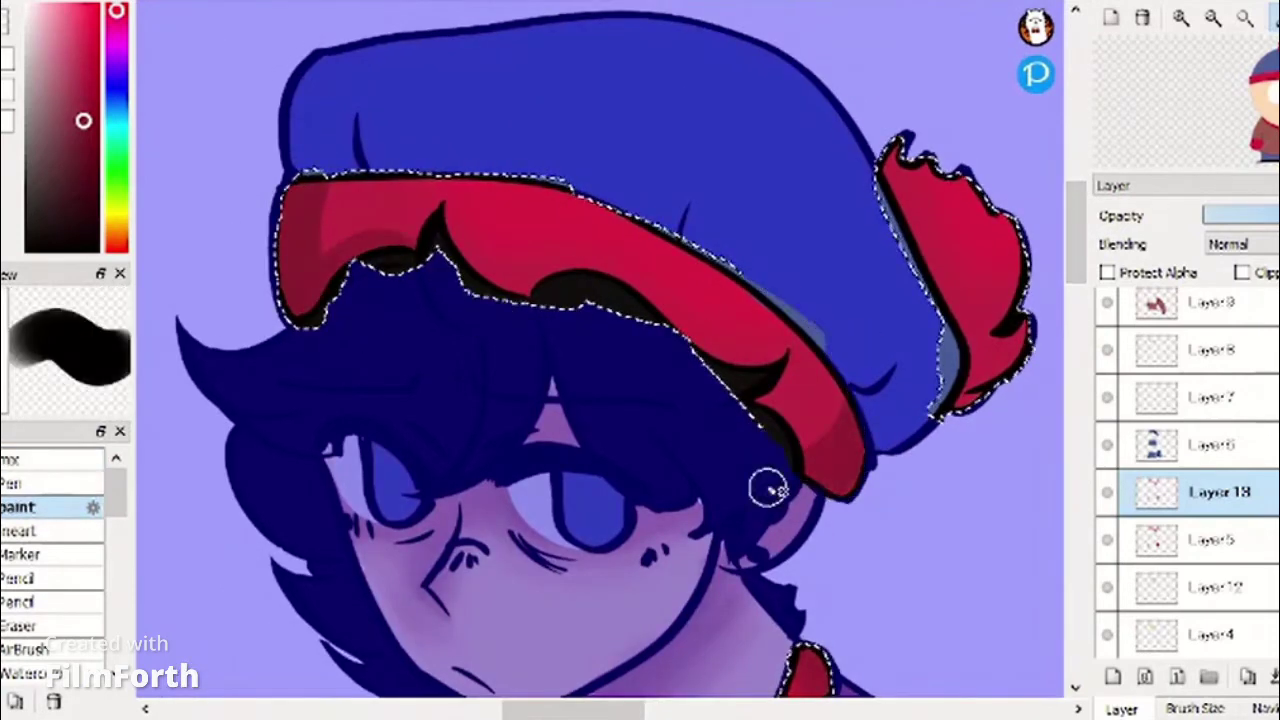
left_click_drag(766, 489, 840, 385)
left_click_drag(1020, 317, 968, 372)
Blend the deeper crimson shadows on the hat brim and pom-pom with the mix brush.
left_click(22, 460)
mouse_move(326, 235)
left_mouse_down()
mouse_move(331, 177)
mouse_move(322, 228)
left_mouse_up()
left_click_drag(797, 434, 838, 388)
left_click_drag(940, 329, 928, 320)
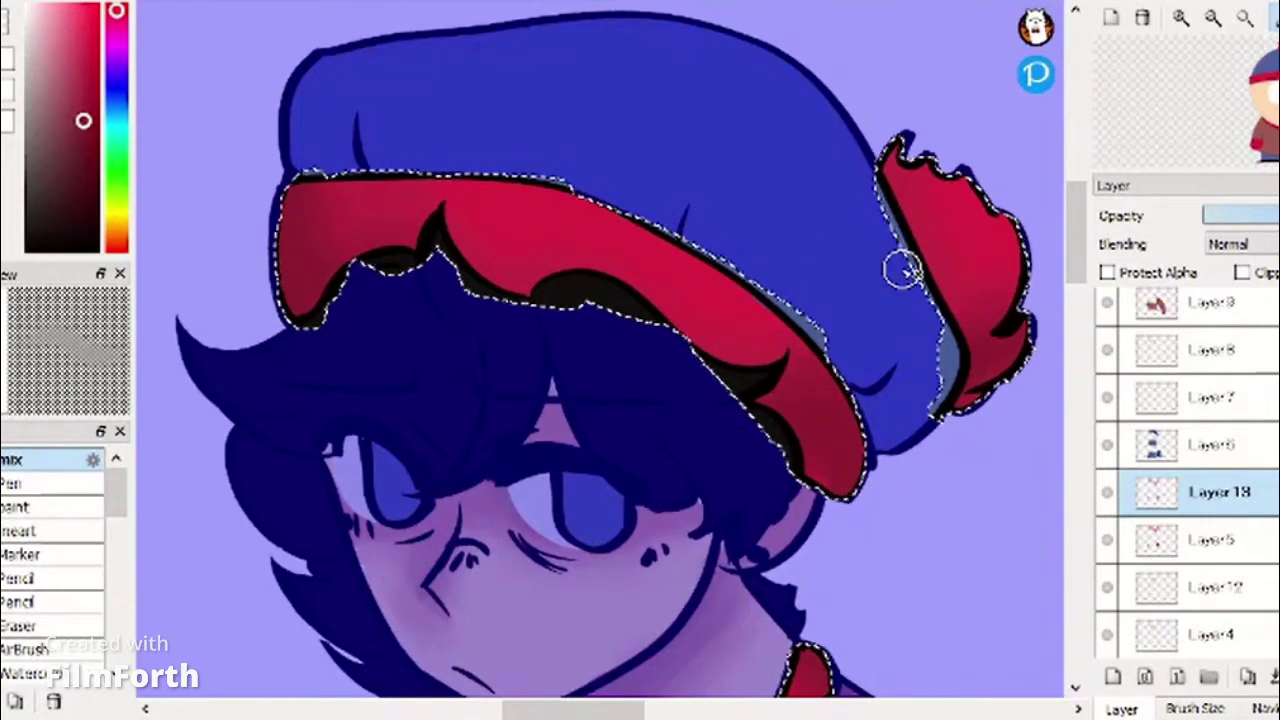
Load the blue areas of Layer6 as a selection.
left_click(1215, 445)
left_click(130, 1)
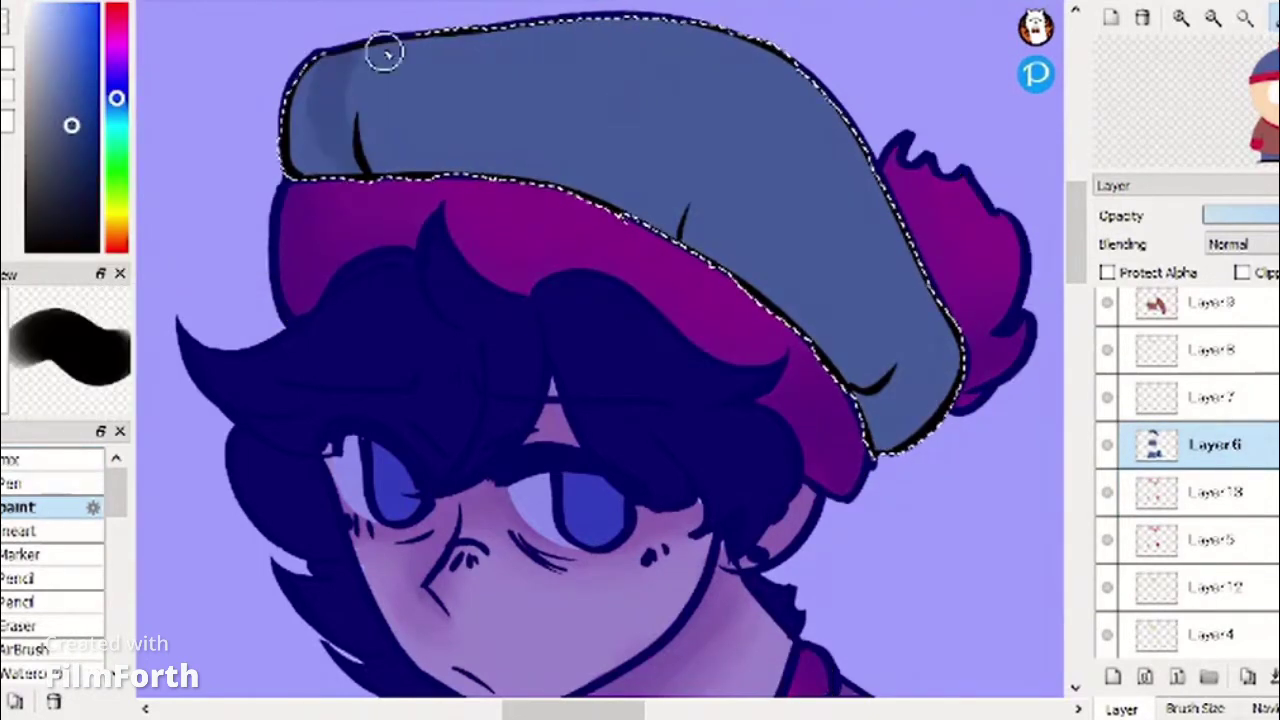
Try painting darker blue shading along the hat's crown directly on Layer6, then undo it.
mouse_move(384, 52)
left_mouse_down()
mouse_move(874, 191)
mouse_move(809, 340)
left_mouse_up()
key("ctrl+z")
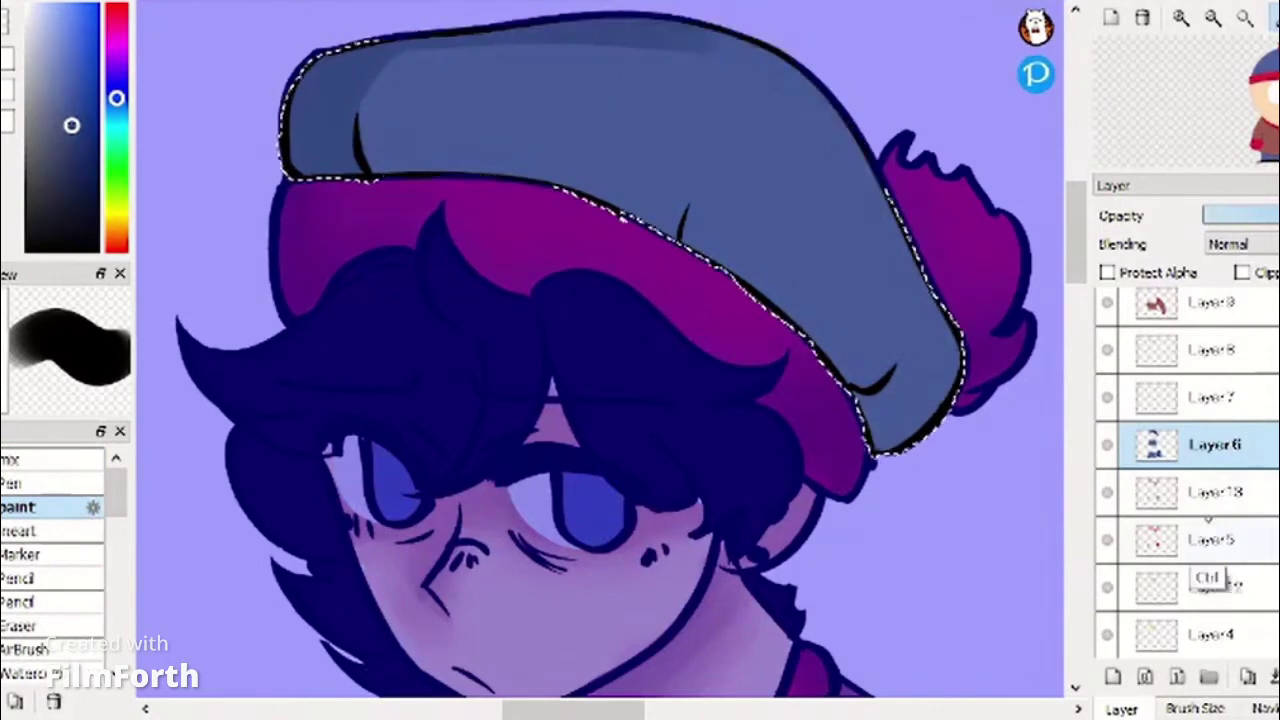
key("ctrl+z")
key("ctrl+z")
Add a new layer above Layer6 and paint darker blue shading around the hat's crown, creases and edge above the brim.
left_click(1113, 677)
left_click_drag(392, 54, 320, 154)
mouse_move(372, 112)
left_mouse_down()
mouse_move(742, 44)
mouse_move(945, 350)
left_mouse_up()
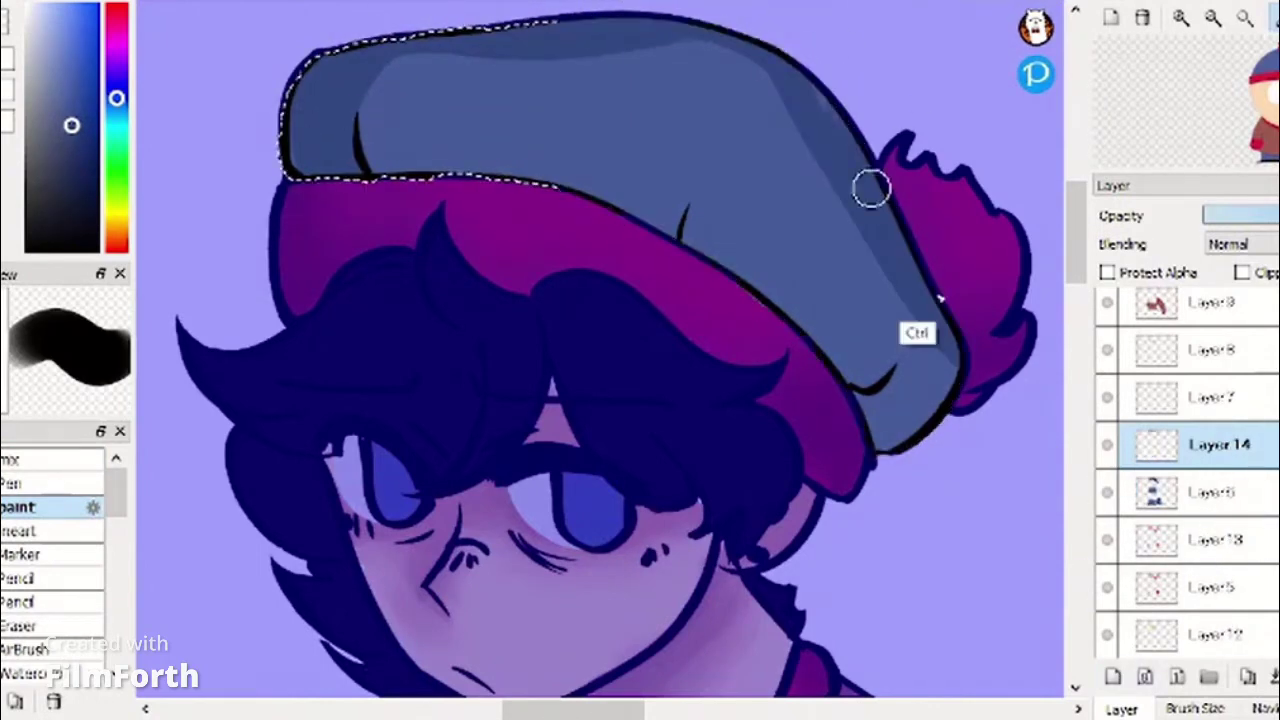
mouse_move(871, 188)
left_mouse_down()
mouse_move(914, 257)
mouse_move(723, 271)
mouse_move(360, 186)
left_mouse_up()
key("ctrl+d")
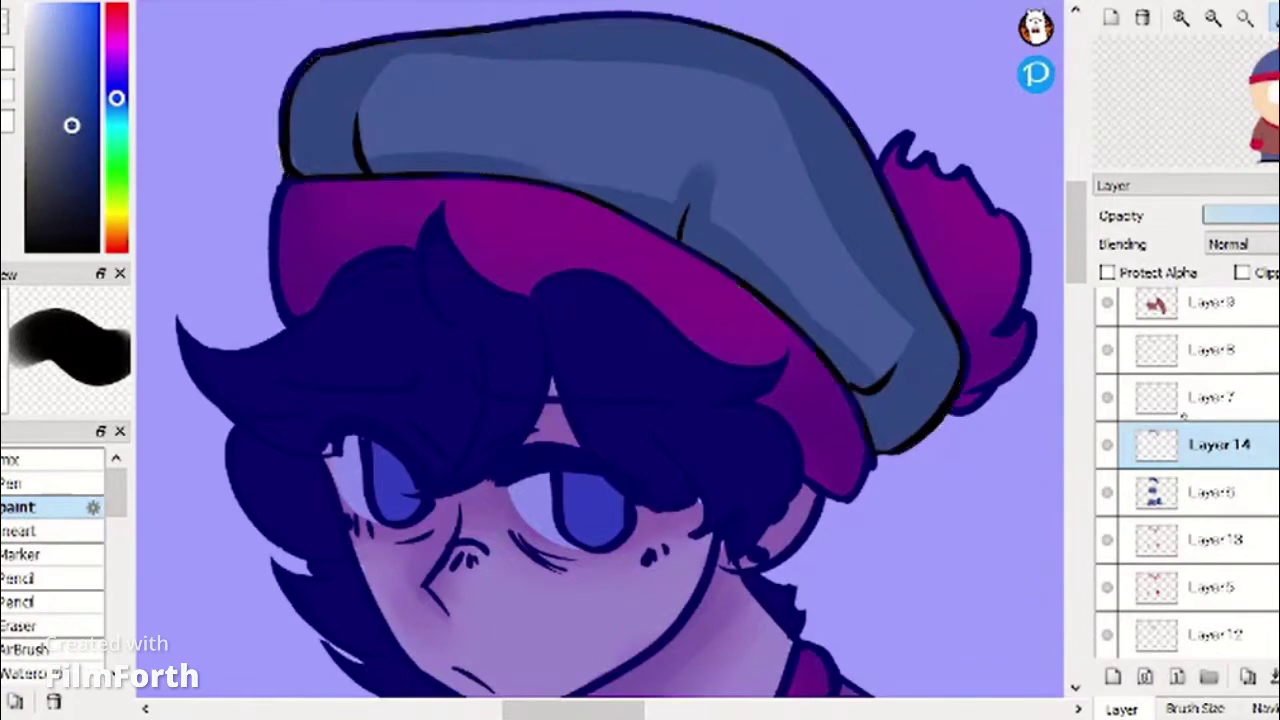
Paint darker blue shading along the inner and lower edges of both raised knees.
mouse_move(1076, 232)
left_mouse_down()
mouse_move(1059, 323)
mouse_move(1074, 310)
left_mouse_up()
mouse_move(507, 260)
left_mouse_down()
mouse_move(463, 532)
mouse_move(420, 489)
mouse_move(241, 611)
left_mouse_up()
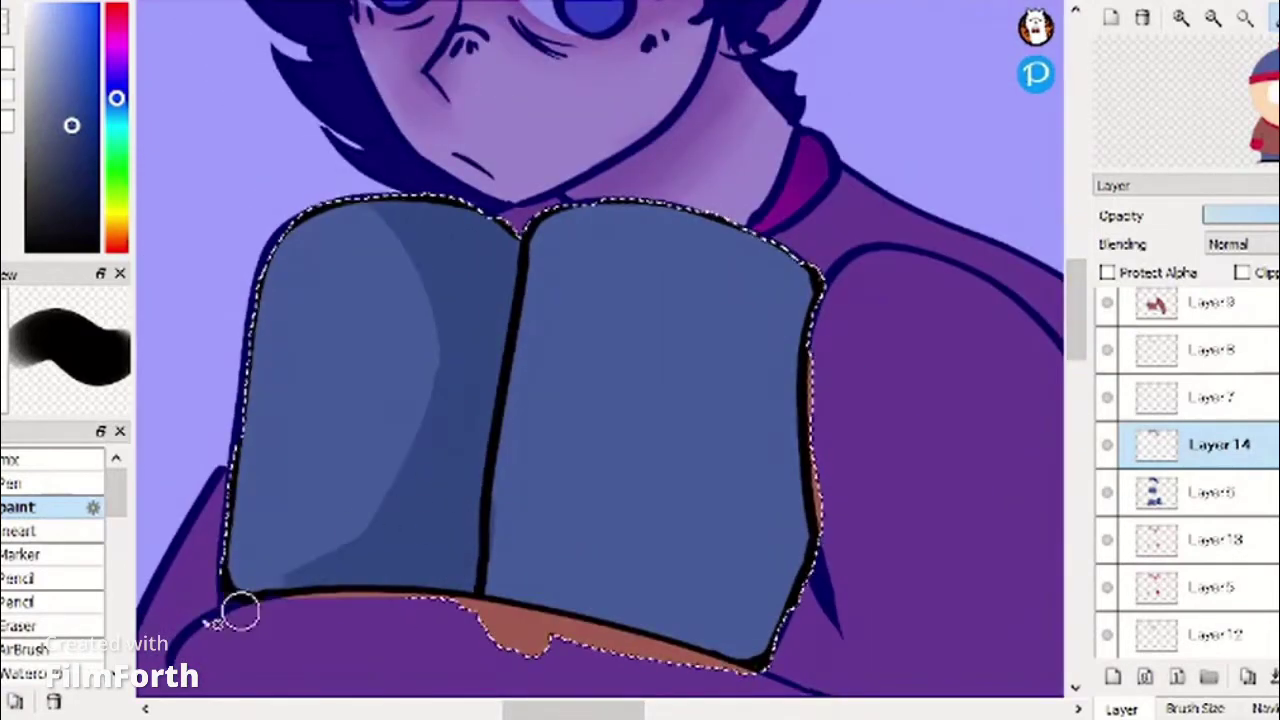
mouse_move(490, 585)
left_mouse_down()
mouse_move(791, 457)
mouse_move(798, 437)
left_mouse_up()
Paint darker blue shading along the edges and creases of the lower trouser legs and around the foreground thigh.
left_click_drag(1074, 321, 1072, 460)
mouse_move(482, 140)
left_mouse_down()
mouse_move(448, 260)
mouse_move(297, 625)
mouse_move(323, 537)
mouse_move(331, 157)
left_mouse_up()
left_click_drag(502, 175, 820, 182)
left_click_drag(320, 520, 389, 223)
mouse_move(285, 412)
left_mouse_down()
mouse_move(177, 442)
mouse_move(195, 560)
left_mouse_up()
mouse_move(700, 190)
left_mouse_down()
mouse_move(423, 548)
mouse_move(777, 371)
left_mouse_up()
left_click_drag(600, 709, 644, 709)
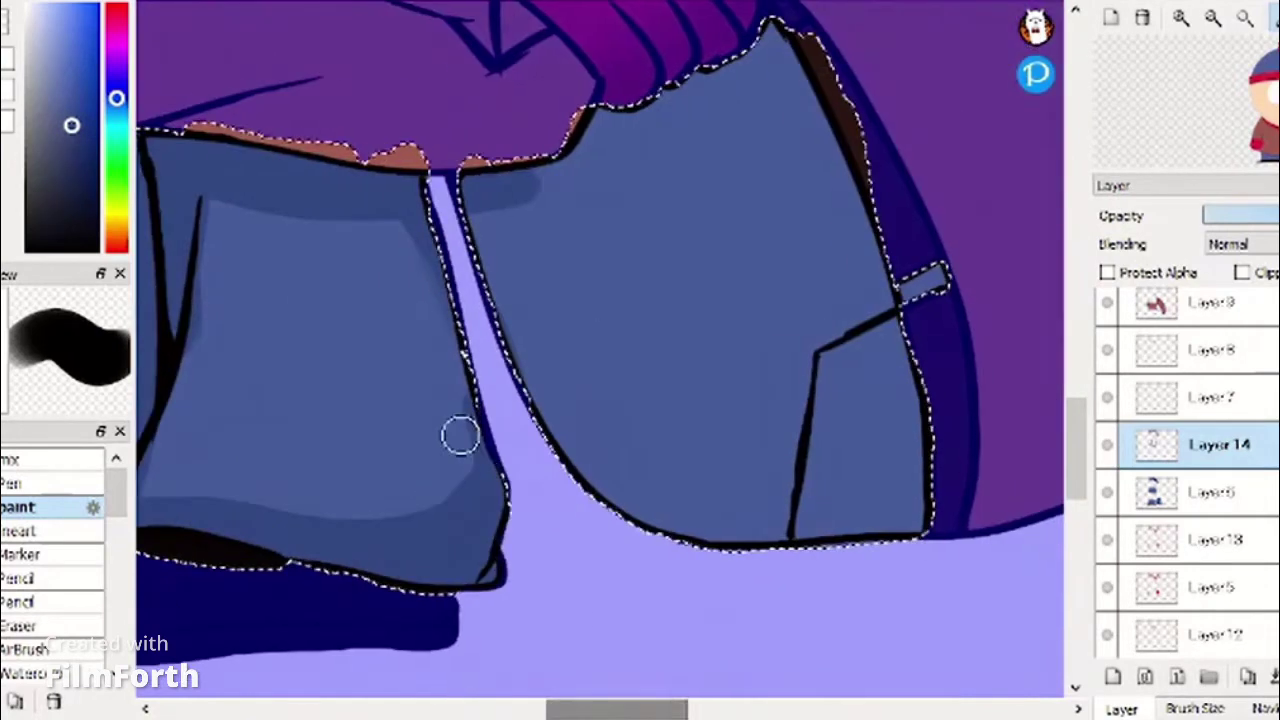
mouse_move(460, 435)
left_mouse_down()
mouse_move(860, 183)
mouse_move(883, 434)
mouse_move(689, 460)
mouse_move(783, 403)
mouse_move(850, 322)
left_mouse_up()
Blend the darker shading on the thigh and lower trouser legs into the base blue with the mix brush.
left_click(36, 459)
left_click_drag(1076, 420, 1076, 459)
key("ctrl+d")
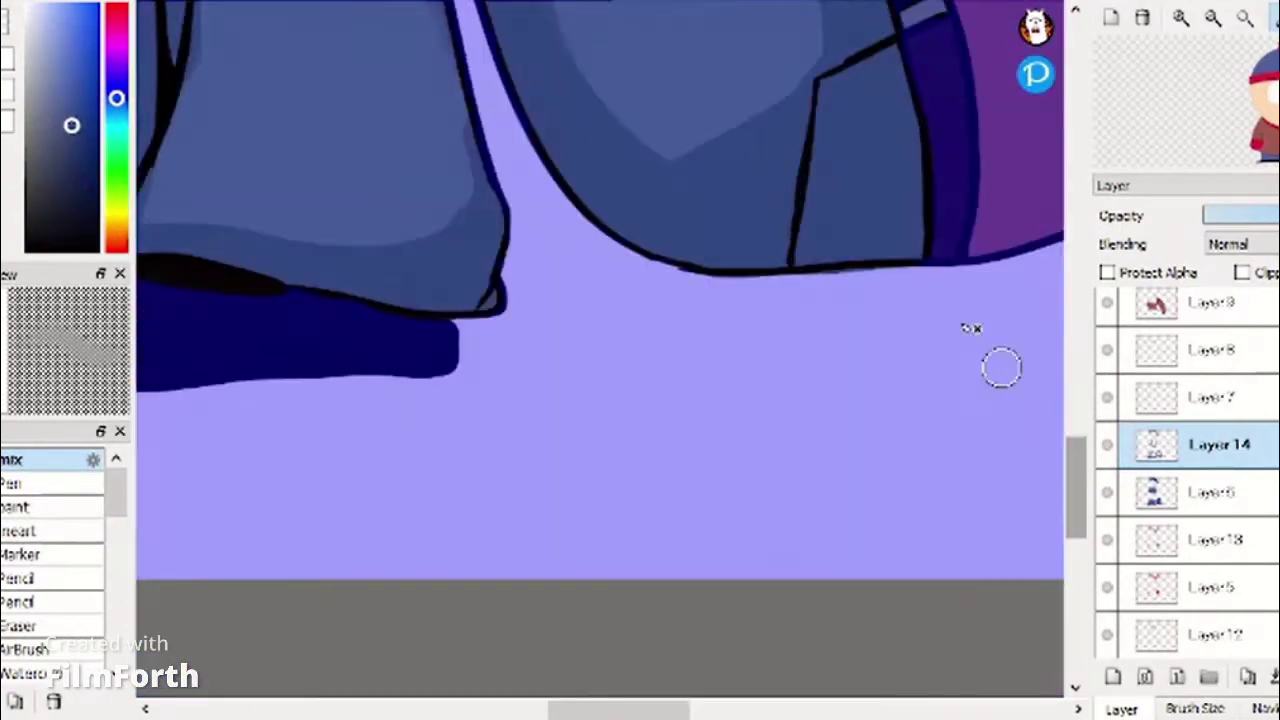
scroll(1001, 367, "up", 5)
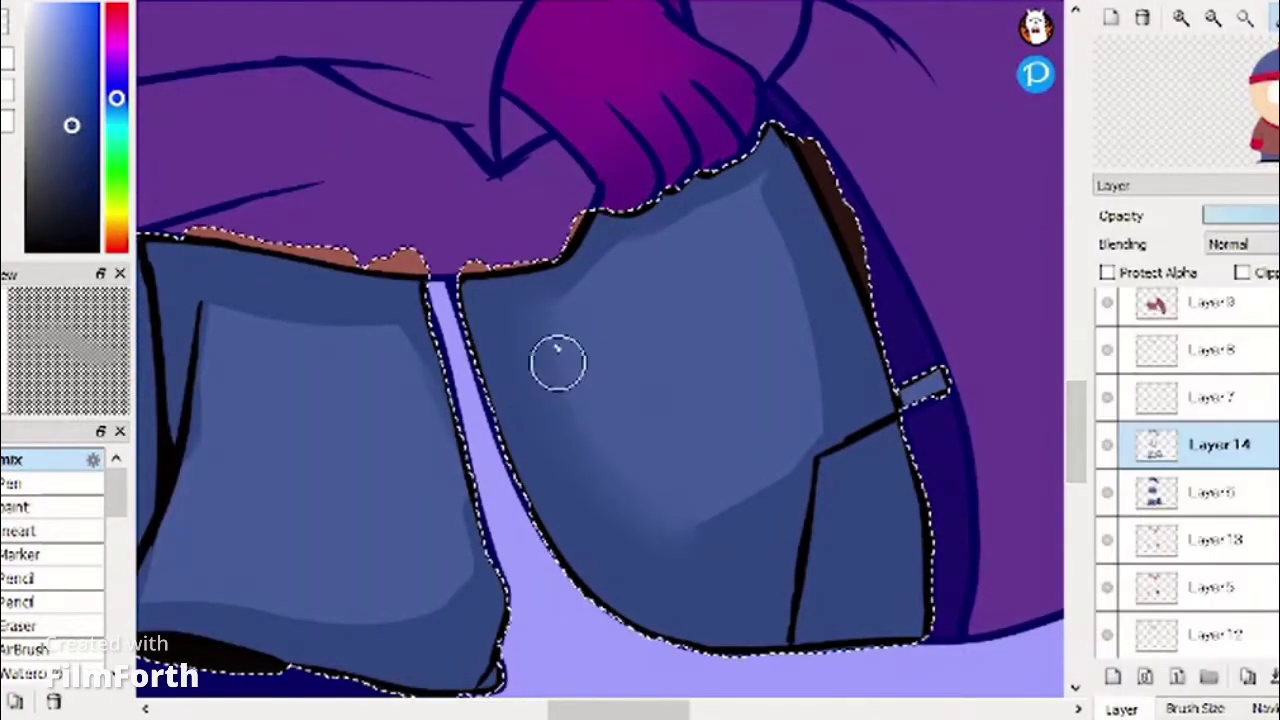
mouse_move(558, 364)
left_mouse_down()
mouse_move(783, 454)
mouse_move(794, 266)
mouse_move(549, 417)
mouse_move(704, 474)
left_mouse_up()
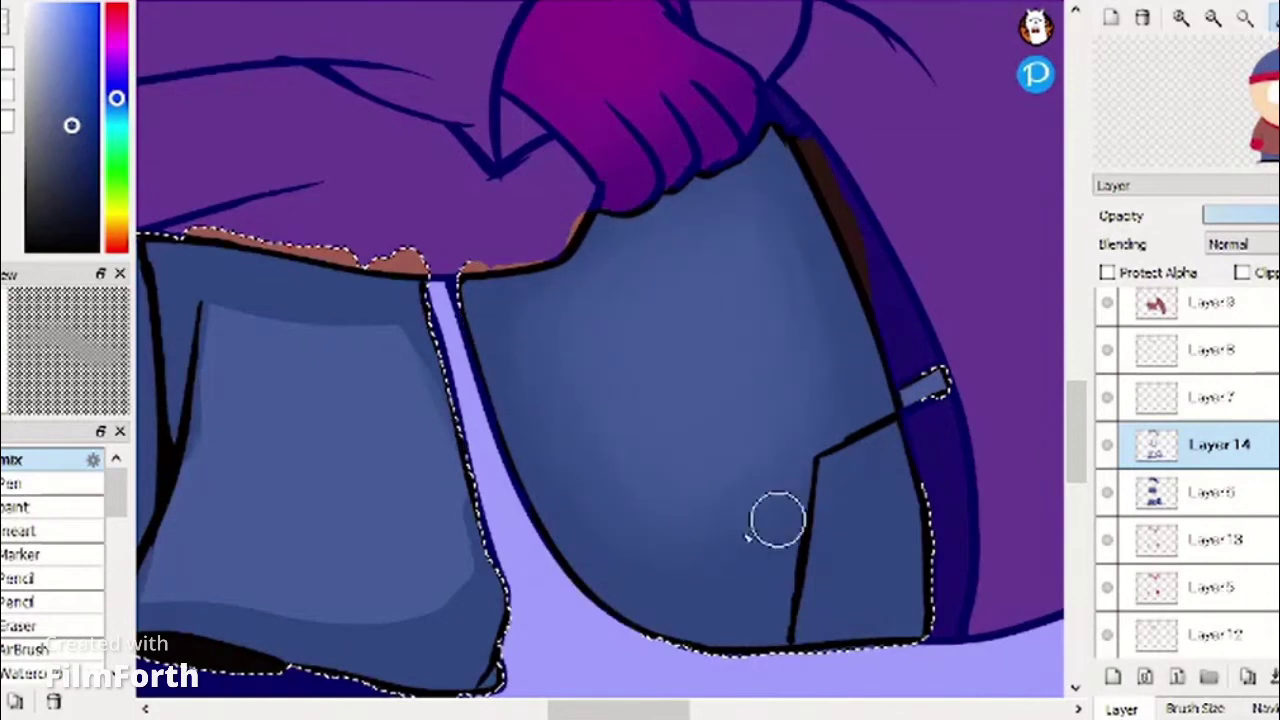
left_click_drag(675, 708, 612, 707)
mouse_move(631, 385)
left_mouse_down()
mouse_move(540, 626)
mouse_move(886, 521)
mouse_move(591, 320)
mouse_move(631, 500)
left_mouse_up()
mouse_move(483, 308)
left_mouse_down()
mouse_move(471, 520)
mouse_move(341, 495)
left_mouse_up()
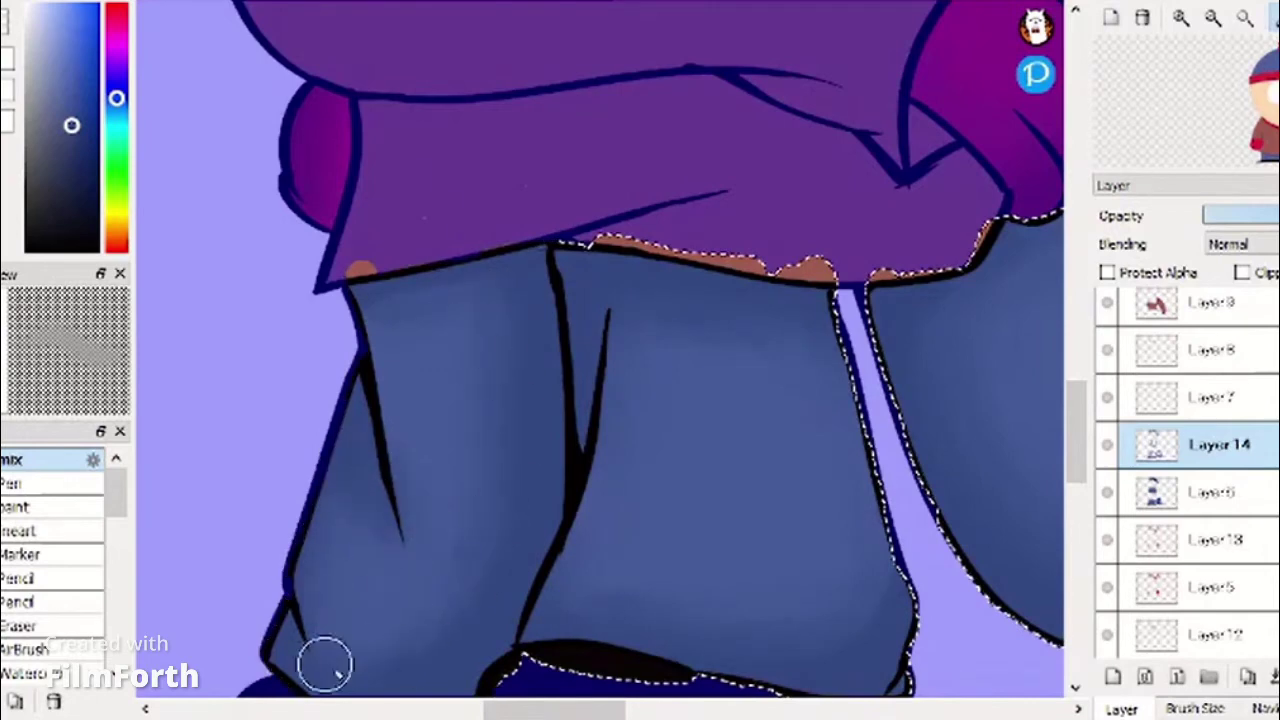
Blend the darker blue shading on both raised knees into the base colour.
scroll(452, 490, "up", 8)
left_click_drag(474, 498, 437, 539)
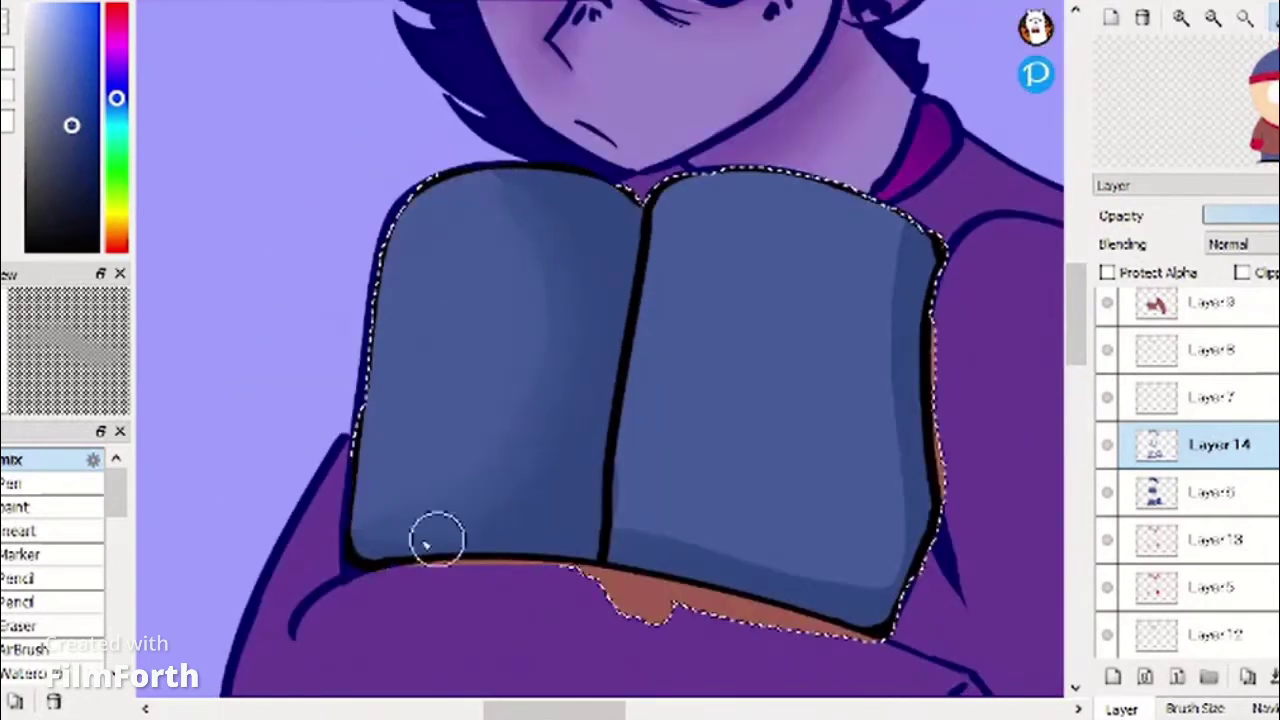
mouse_move(511, 362)
left_mouse_down()
mouse_move(623, 529)
mouse_move(889, 517)
mouse_move(629, 563)
left_mouse_up()
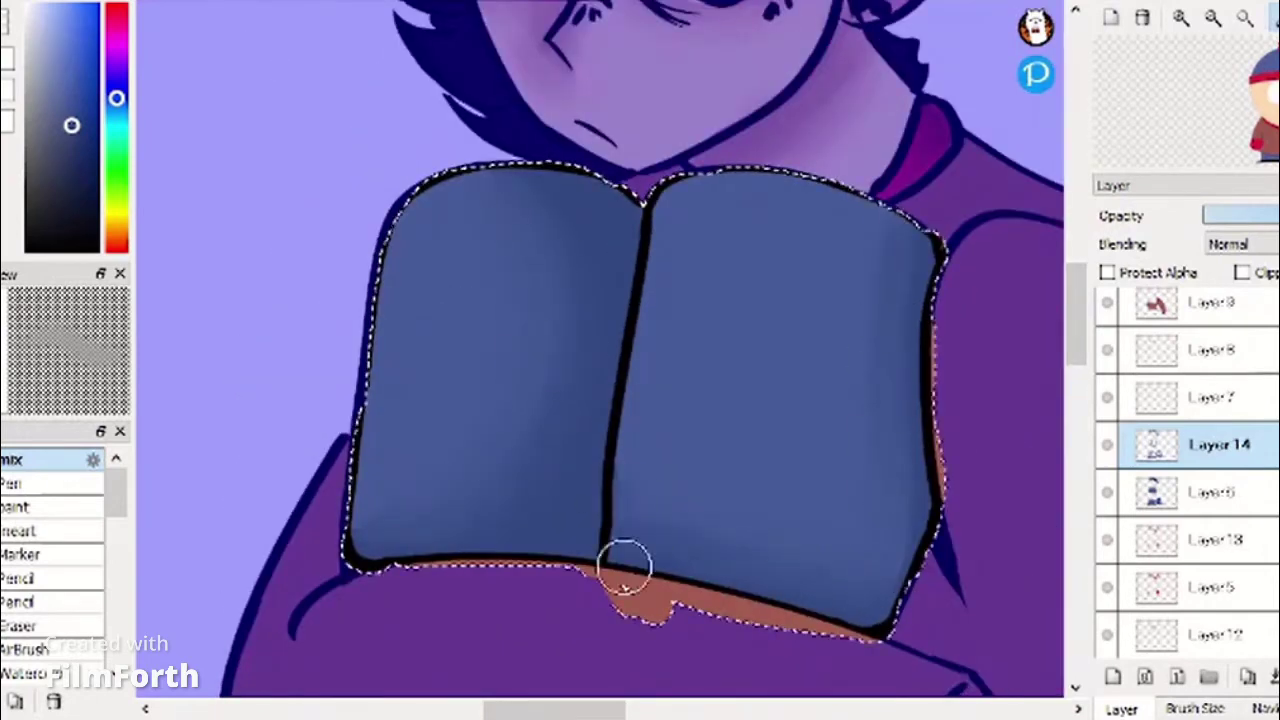
Blend the darker blue shading across the hat's crown and around its creases.
scroll(1050, 395, "up", 8)
left_click_drag(1073, 263, 1073, 260)
mouse_move(457, 197)
left_mouse_down()
mouse_move(517, 271)
mouse_move(351, 106)
mouse_move(314, 46)
left_mouse_up()
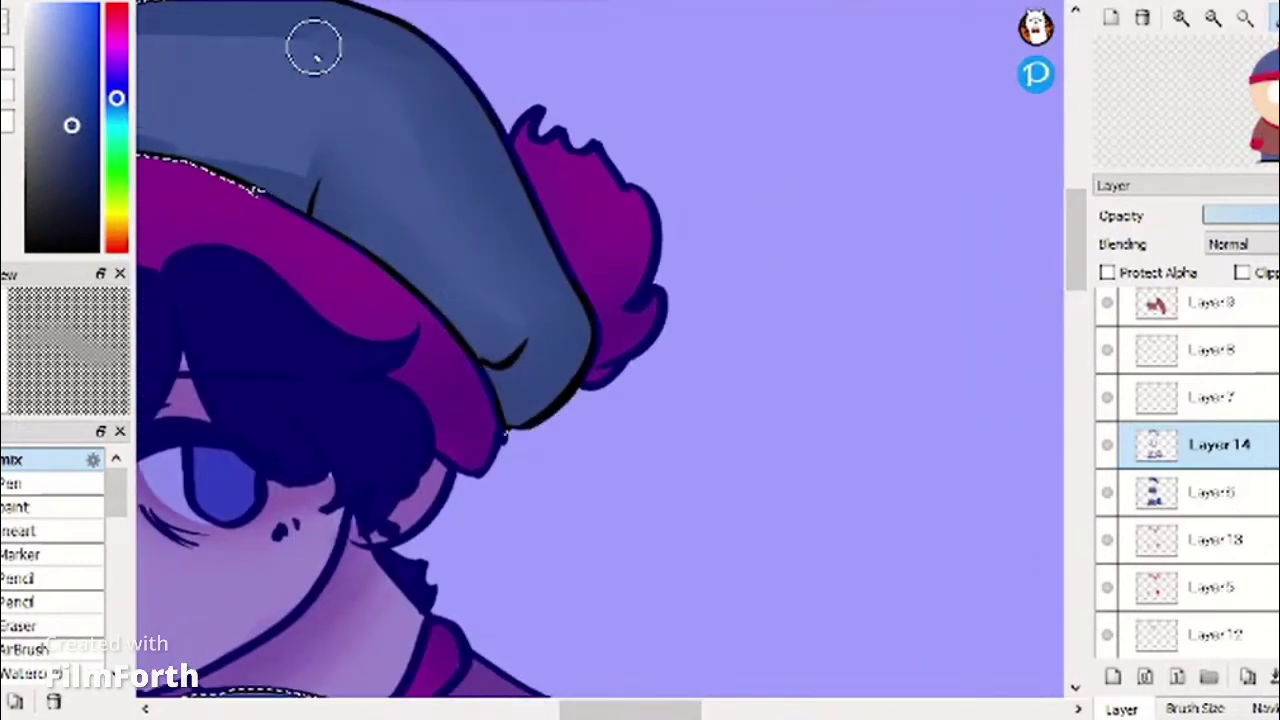
left_click_drag(660, 709, 594, 709)
mouse_move(368, 123)
left_mouse_down()
mouse_move(494, 32)
mouse_move(536, 140)
mouse_move(825, 207)
mouse_move(805, 140)
mouse_move(868, 193)
left_mouse_up()
Choose a deeper blue and paint a second shadow tone at both ends of the hat's crown.
left_click(50, 507)
left_click(79, 155)
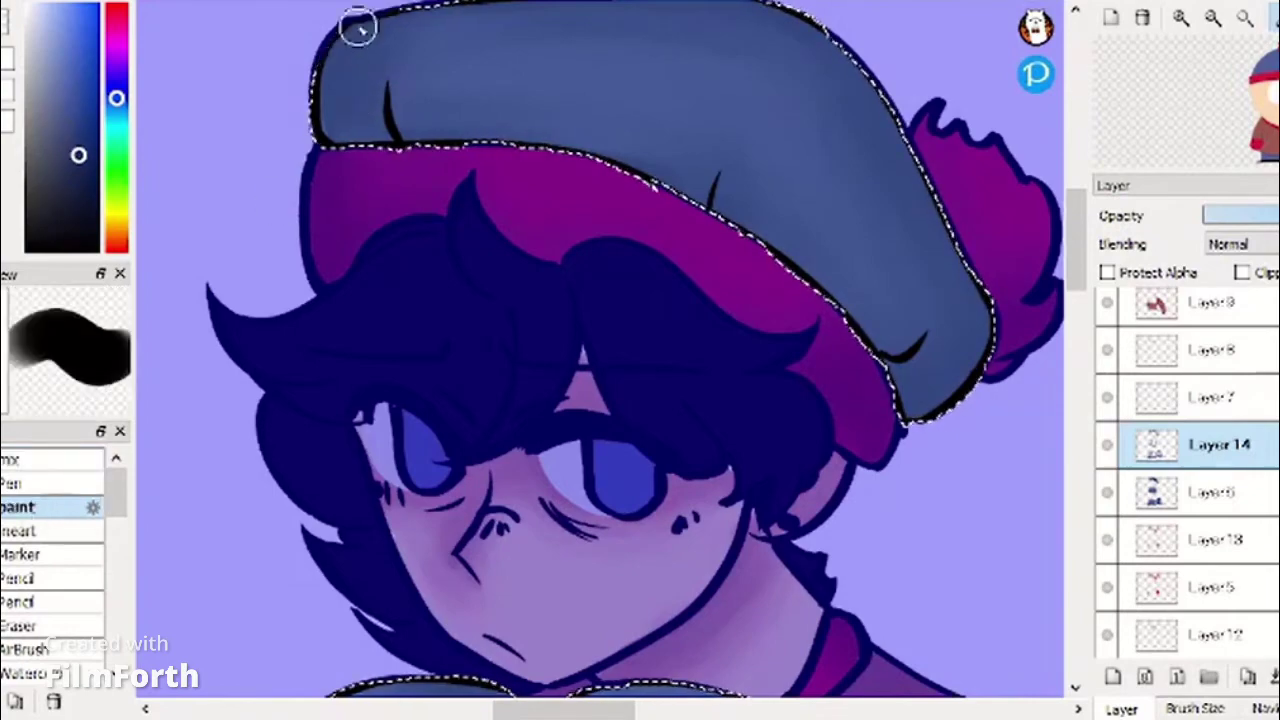
left_click_drag(357, 26, 352, 125)
mouse_move(908, 385)
left_mouse_down()
mouse_move(989, 347)
mouse_move(950, 270)
left_mouse_up()
Paint the deeper blue shadow along the inner, outer and lower edges of both raised knees.
left_click_drag(1075, 240, 1075, 314)
mouse_move(570, 215)
left_mouse_down()
mouse_move(537, 446)
mouse_move(480, 560)
left_mouse_up()
left_click_drag(862, 240, 888, 543)
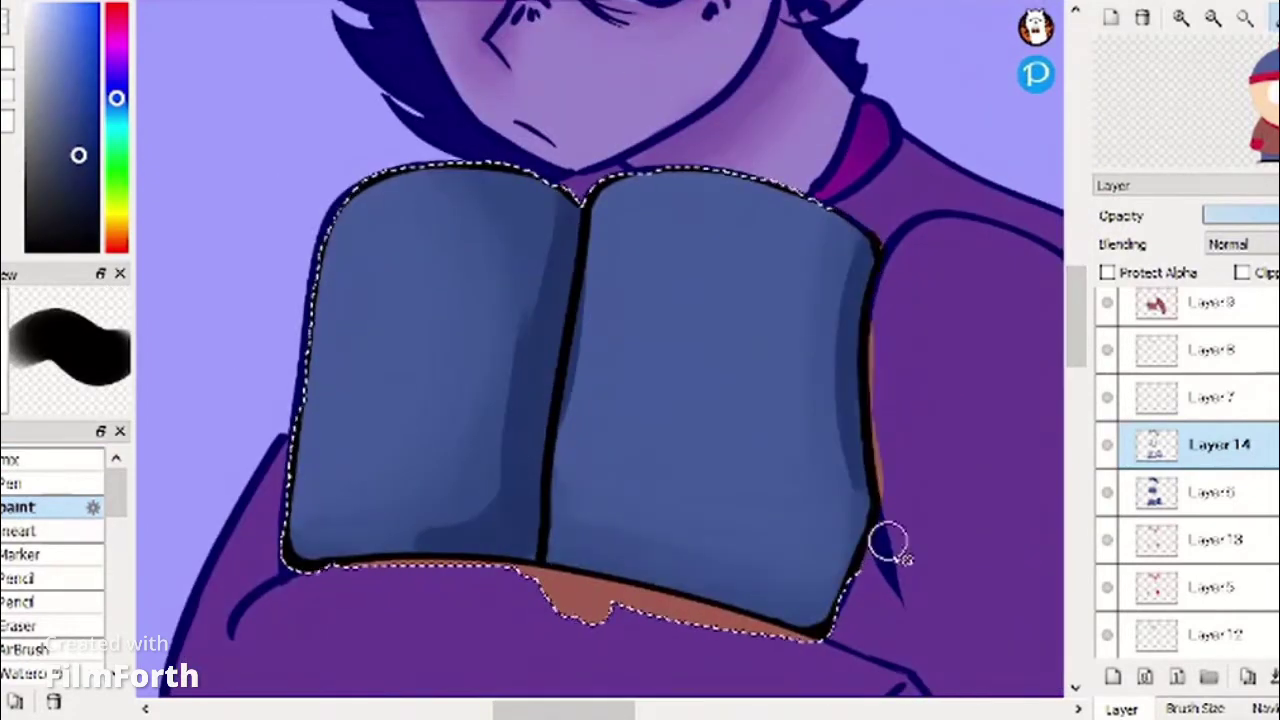
left_click_drag(310, 520, 450, 550)
Paint the deeper blue shadow under the jacket hem, along the lower leg folds and around the thigh's edges.
left_click_drag(1075, 314, 1075, 442)
mouse_move(490, 200)
left_mouse_down()
mouse_move(503, 406)
mouse_move(330, 645)
left_mouse_up()
mouse_move(860, 215)
left_mouse_down()
mouse_move(329, 226)
mouse_move(320, 248)
left_mouse_up()
left_click_drag(565, 709, 611, 709)
left_click_drag(515, 214, 822, 78)
mouse_move(518, 236)
left_mouse_down()
mouse_move(680, 520)
mouse_move(850, 575)
left_mouse_up()
Blend the deeper shadow tone on the thigh, lower trouser legs and hat with the mix brush.
left_click(50, 460)
mouse_move(578, 362)
left_mouse_down()
mouse_move(575, 229)
mouse_move(595, 258)
mouse_move(607, 186)
left_mouse_up()
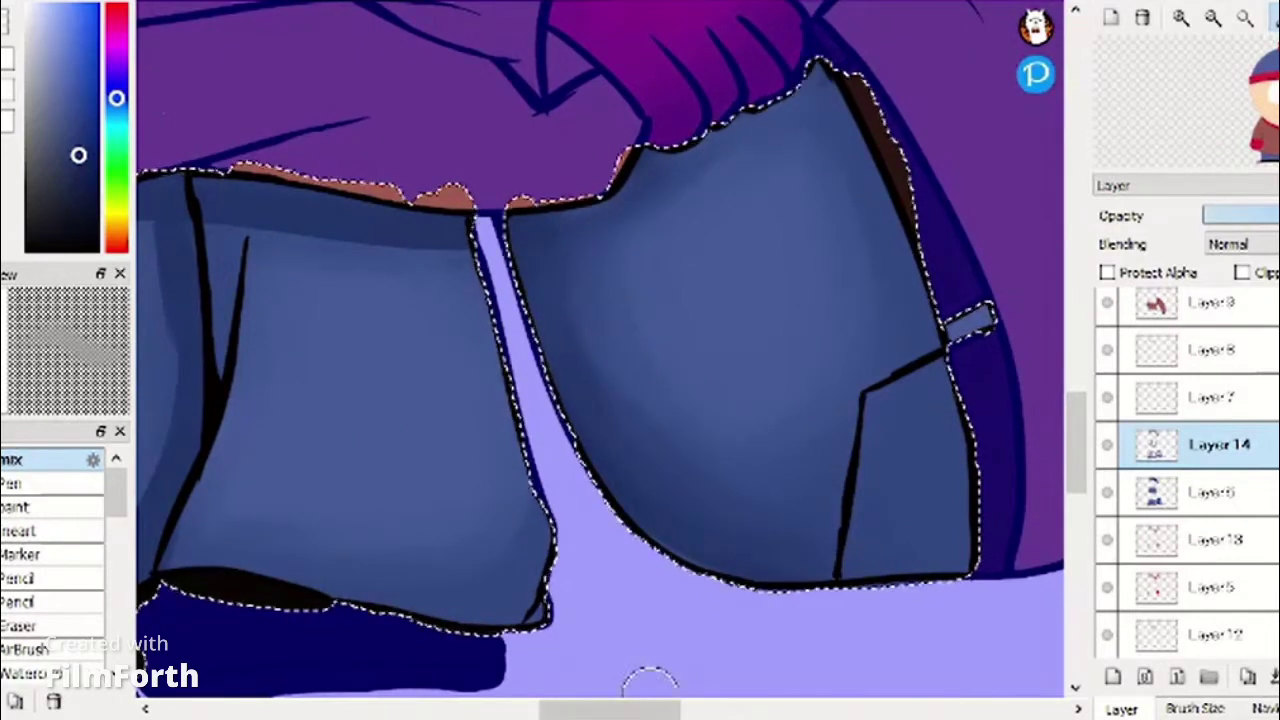
left_click_drag(648, 709, 591, 708)
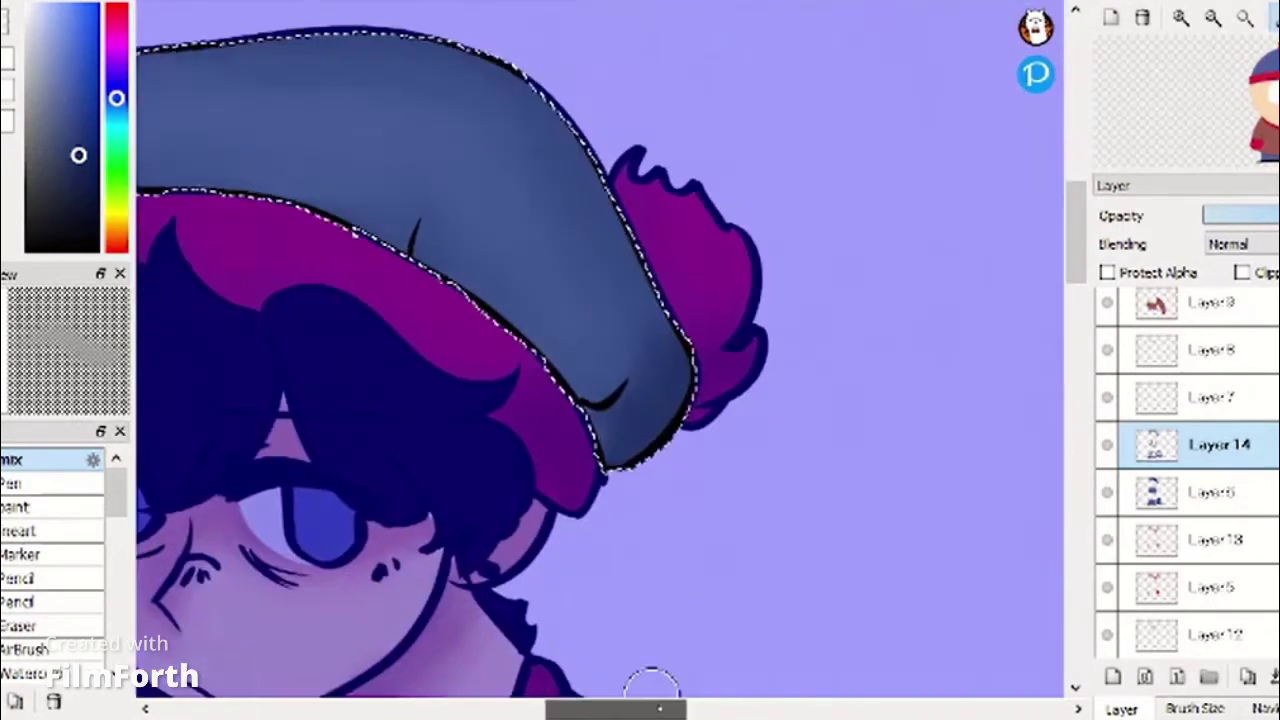
left_click_drag(660, 709, 663, 709)
Choose a light blue, paint a highlight on the hat's crown and blend it with the mix brush.
left_click(66, 23)
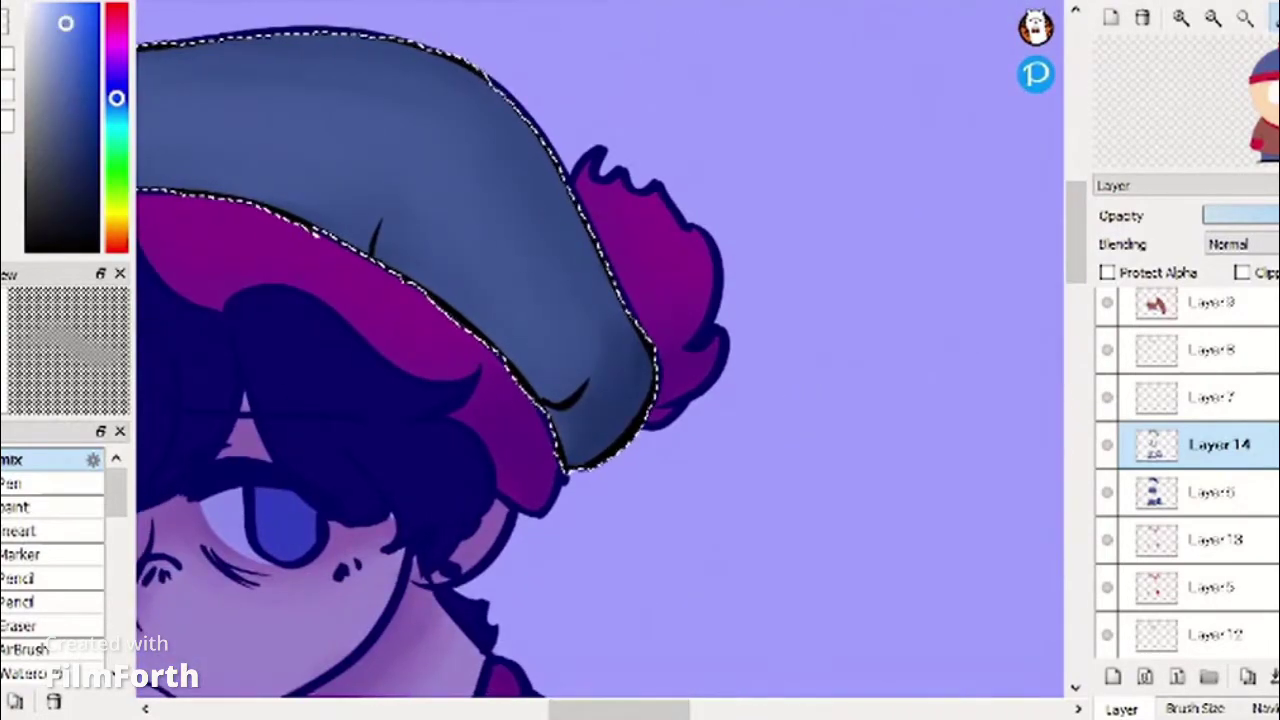
left_click(78, 507)
mouse_move(328, 157)
left_mouse_down()
mouse_move(204, 128)
mouse_move(389, 137)
left_mouse_up()
left_click(30, 459)
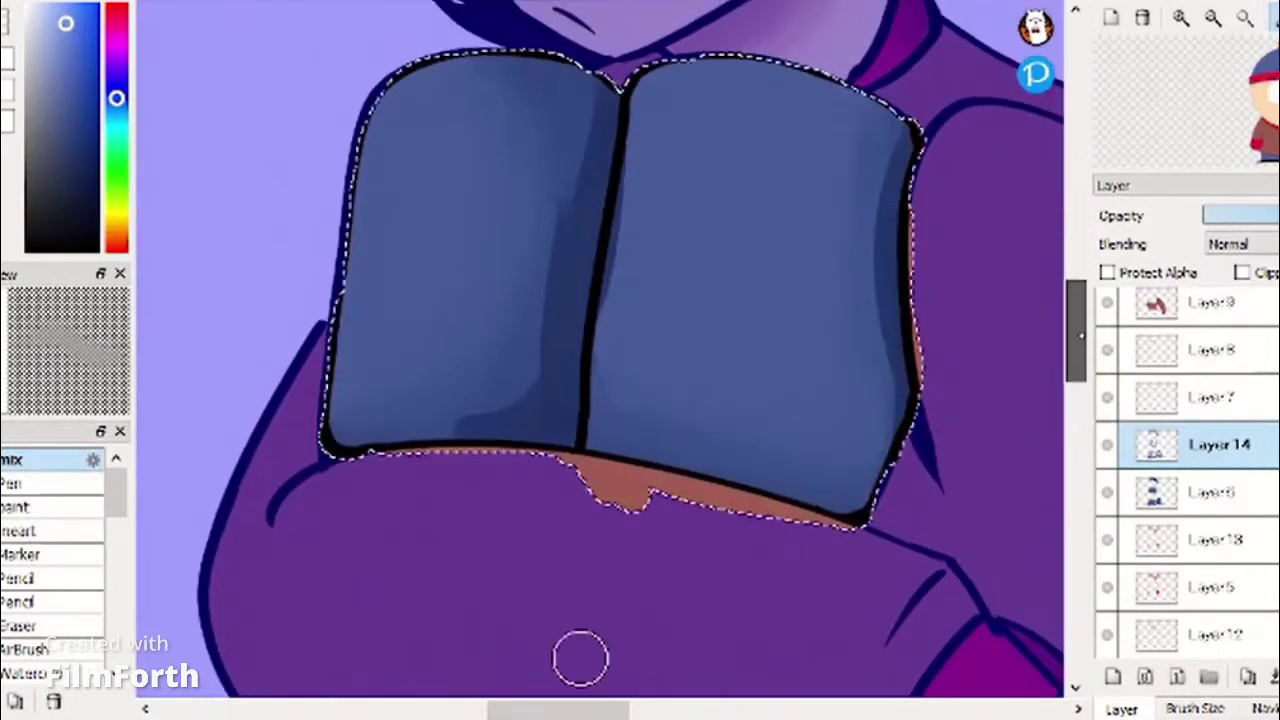
Blend the deeper shadow along the inner and outer edges of both raised knees.
left_click_drag(1080, 336, 1080, 330)
mouse_move(574, 200)
left_mouse_down()
mouse_move(514, 466)
mouse_move(470, 464)
left_mouse_up()
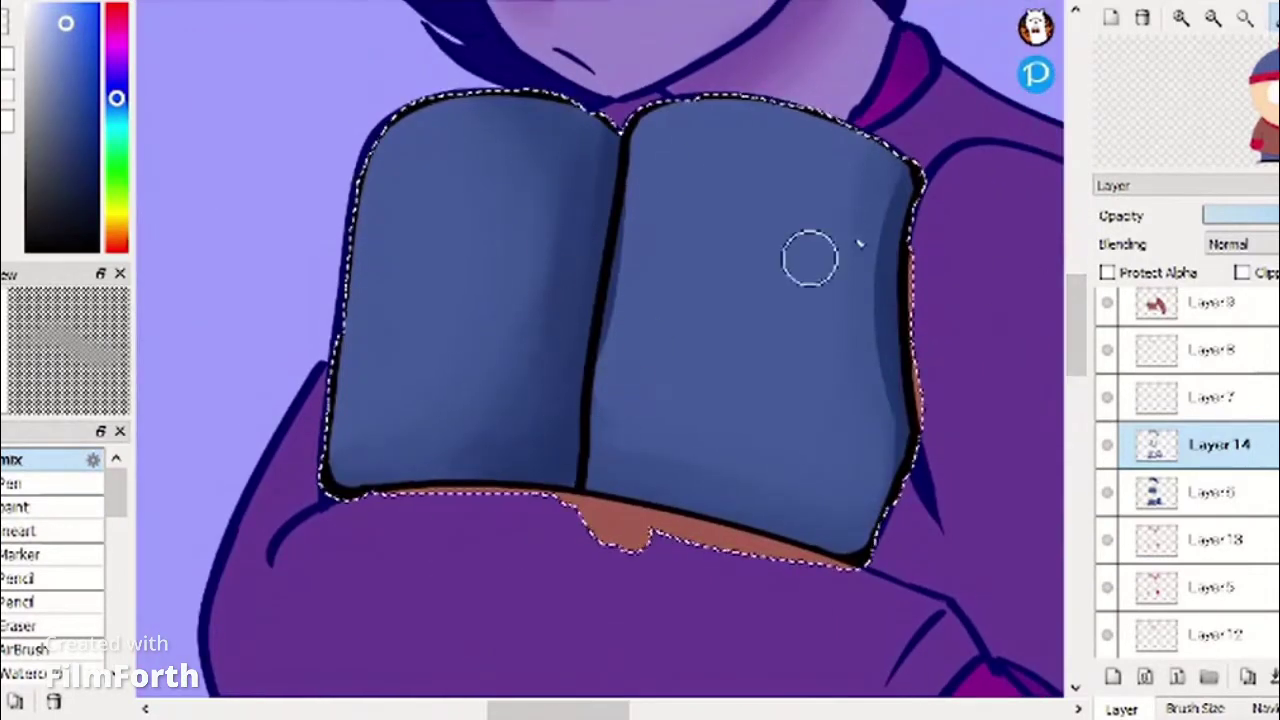
left_click_drag(884, 200, 890, 470)
Paint light blue highlights on the upper part of both knees and soften them with the mix brush.
left_click(78, 507)
left_click_drag(489, 129, 411, 187)
mouse_move(718, 150)
left_mouse_down()
mouse_move(691, 234)
mouse_move(698, 342)
left_mouse_up()
left_click(30, 459)
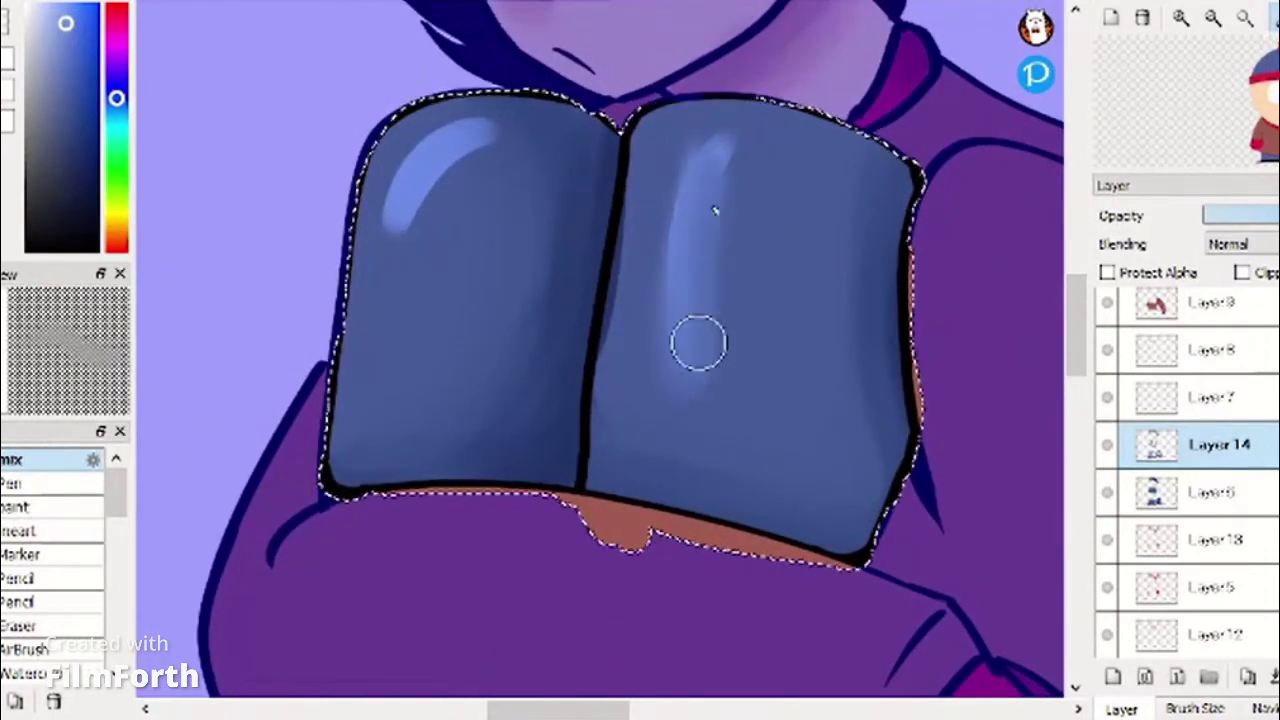
left_click_drag(642, 160, 630, 320)
left_click_drag(486, 144, 400, 228)
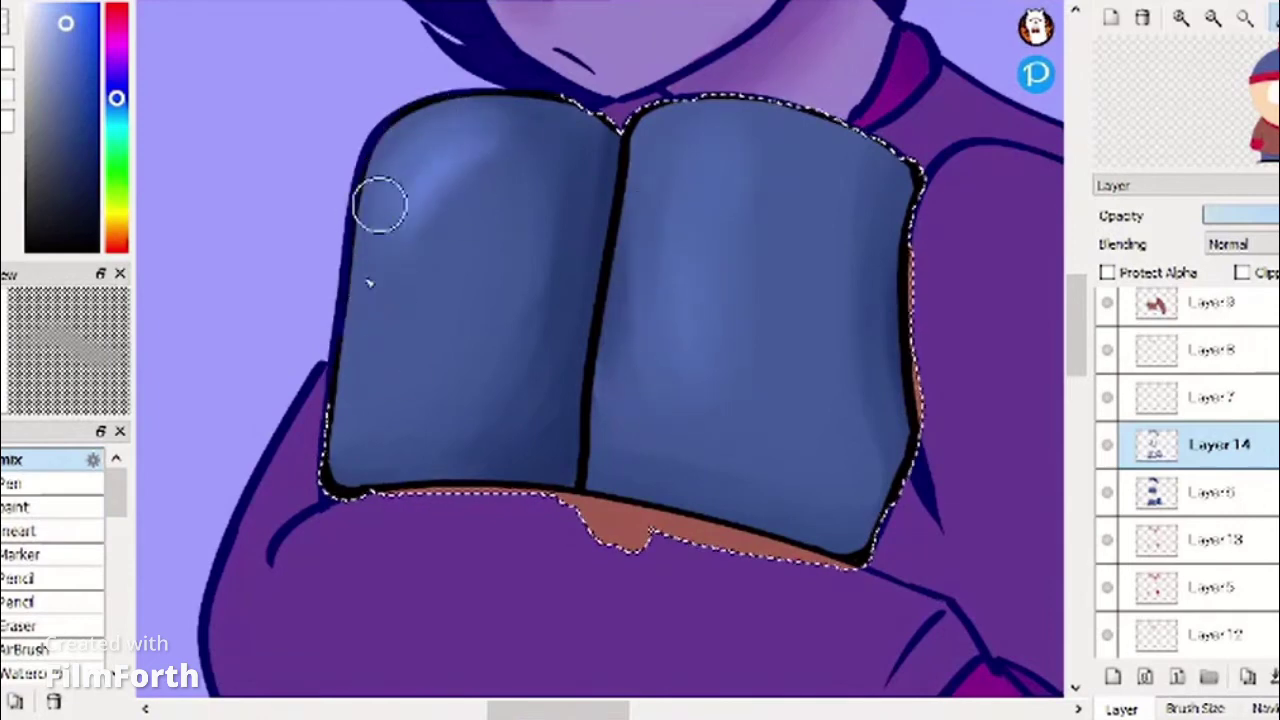
left_click_drag(454, 158, 380, 235)
Add light blue highlights to the lower trouser legs and blend them with the mix brush.
left_click_drag(1077, 312, 1077, 433)
left_click(52, 507)
left_click_drag(338, 325, 300, 440)
left_click_drag(378, 244, 400, 384)
left_click_drag(622, 262, 593, 394)
left_click(30, 459)
mouse_move(404, 340)
left_mouse_down()
mouse_move(403, 268)
mouse_move(386, 264)
mouse_move(372, 281)
mouse_move(400, 190)
left_mouse_up()
left_click_drag(330, 325, 305, 440)
left_click_drag(620, 242, 614, 363)
Try painting a light blue highlight on the foreground thigh, then undo it.
left_click_drag(555, 711, 651, 711)
left_click(42, 507)
left_click_drag(436, 190, 490, 370)
key("ctrl+z")
Load the eye whites of Layer7 as a selection and paint grey shading across their upper part on a new layer.
left_click_drag(1077, 447, 1077, 319)
left_click(1207, 397)
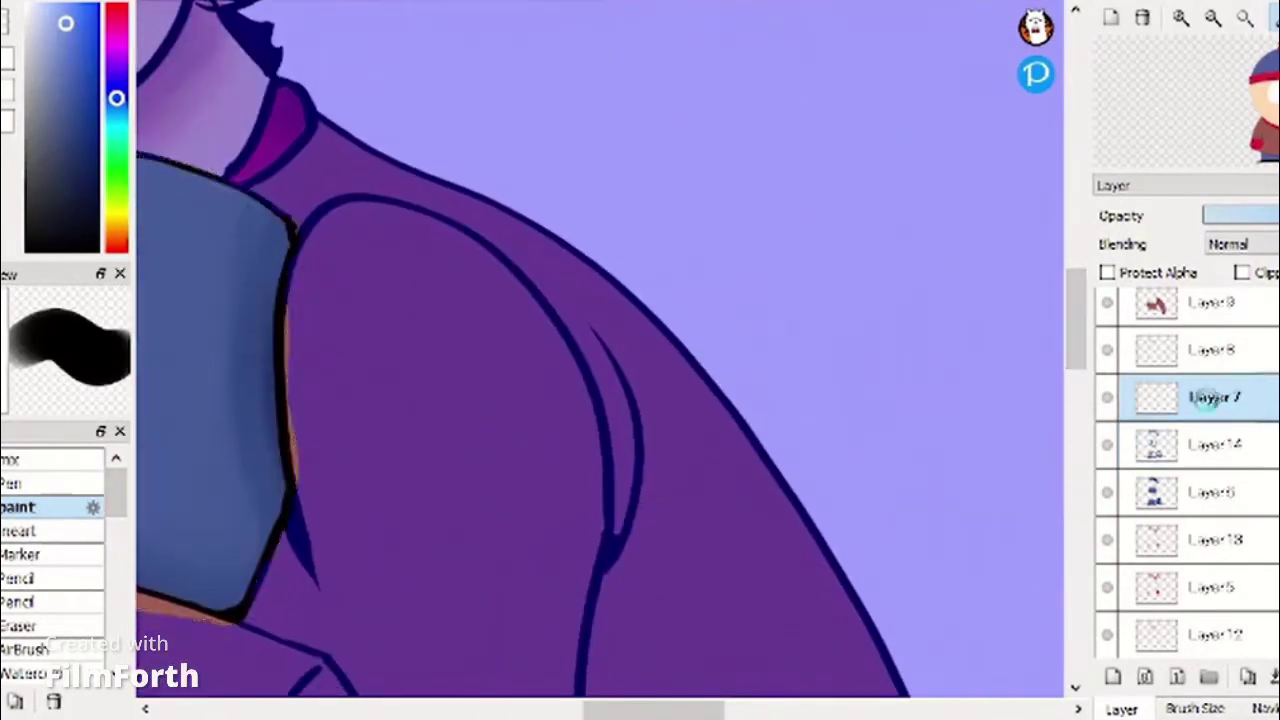
left_click(105, 1)
left_click(200, 102)
scroll(848, 374, "down", 5)
scroll(610, 270, "up", 5)
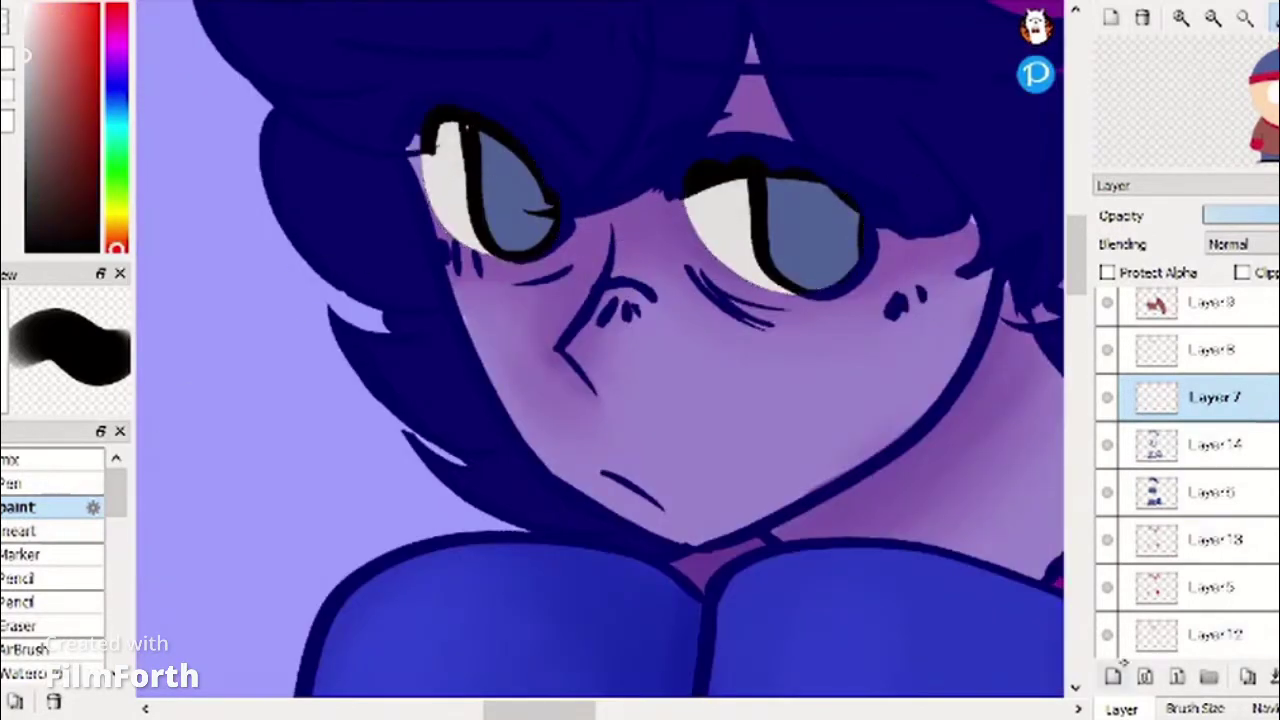
Load the iris areas of Layer8 as a selection.
left_click(1227, 352)
left_click(152, 1)
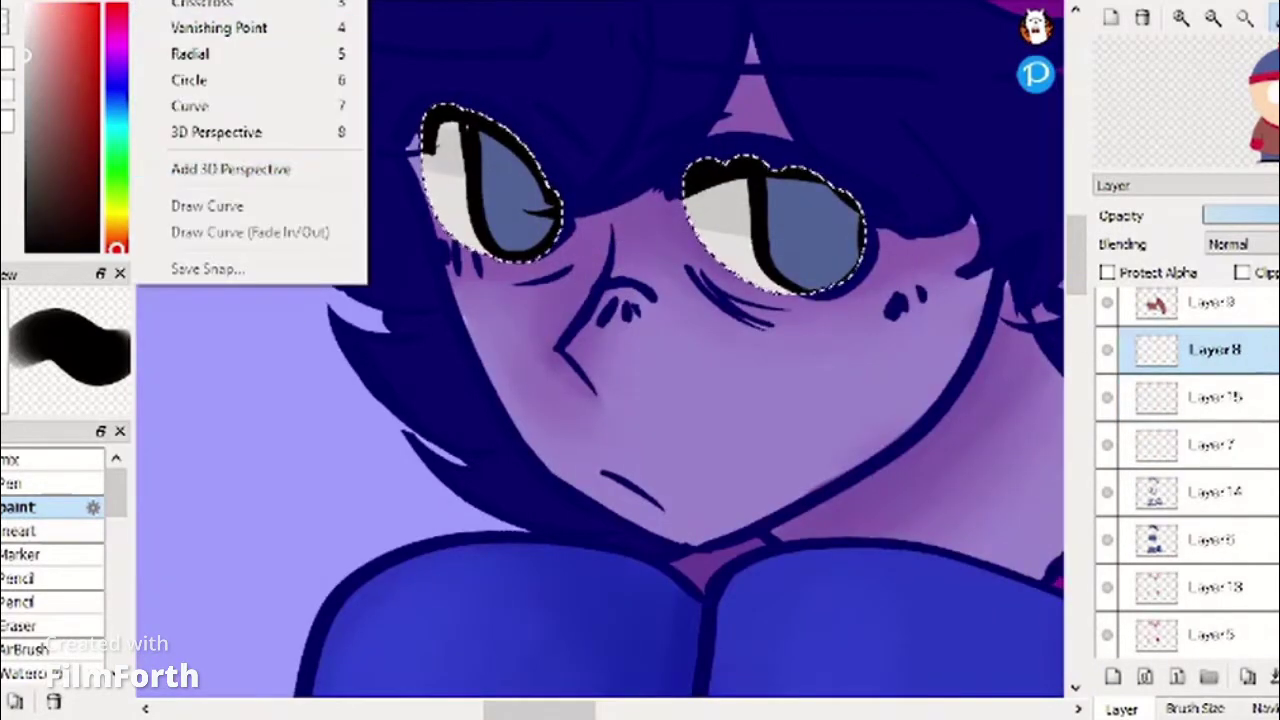
mouse_move(105, 1)
left_click(200, 102)
scroll(486, 557, "down", 2)
scroll(400, 557, "up", 2)
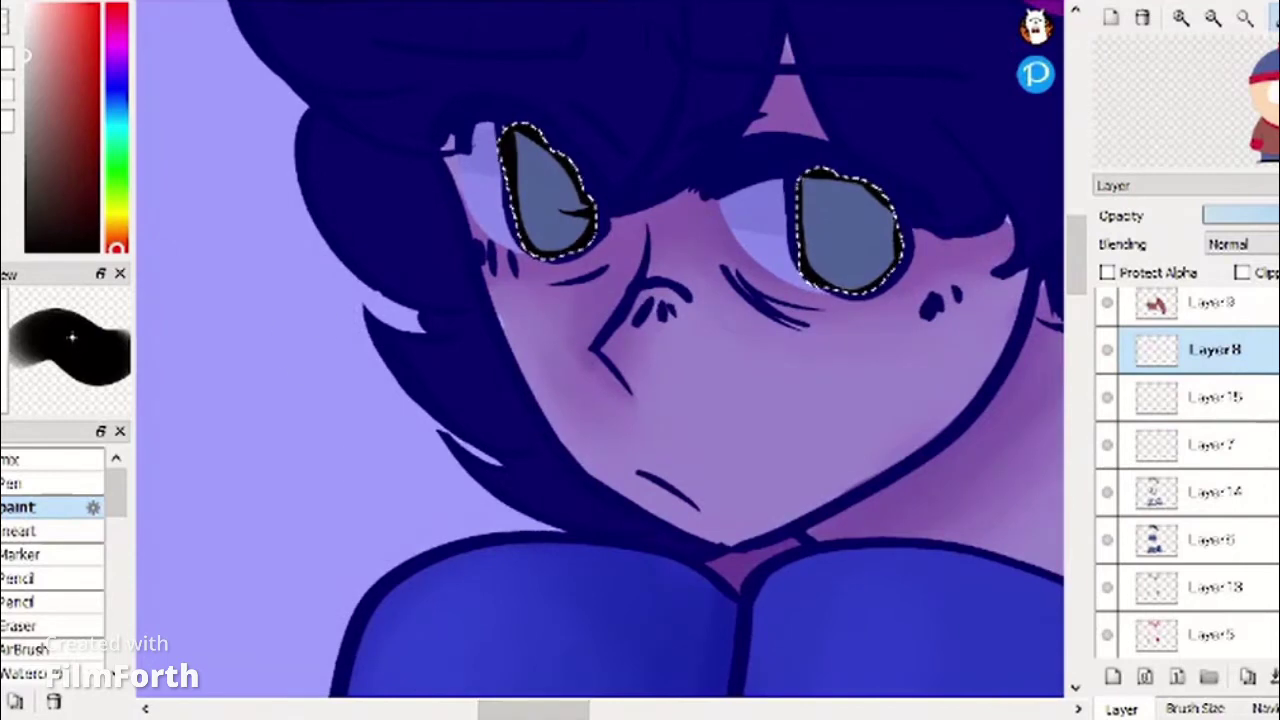
Try airbrushing dark shading and drawing light reflections on the irises directly on Layer8, then undo them.
scroll(57, 497, "down", 3)
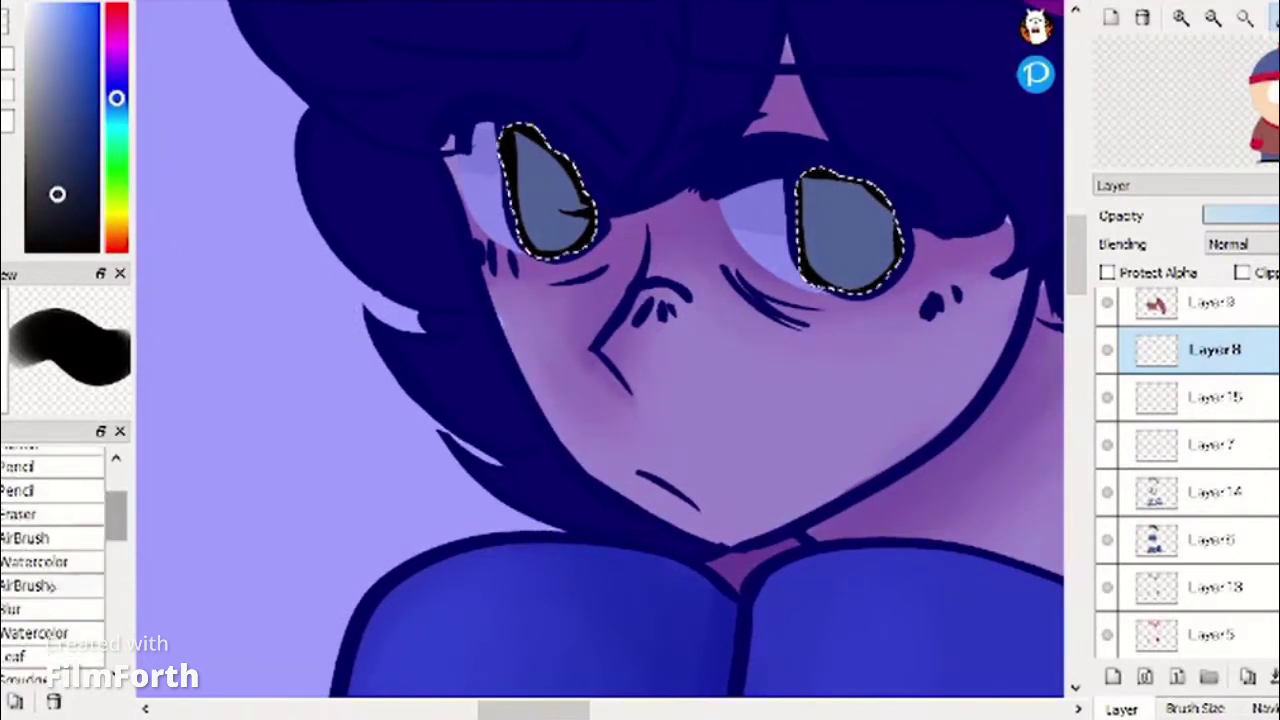
left_click(30, 538)
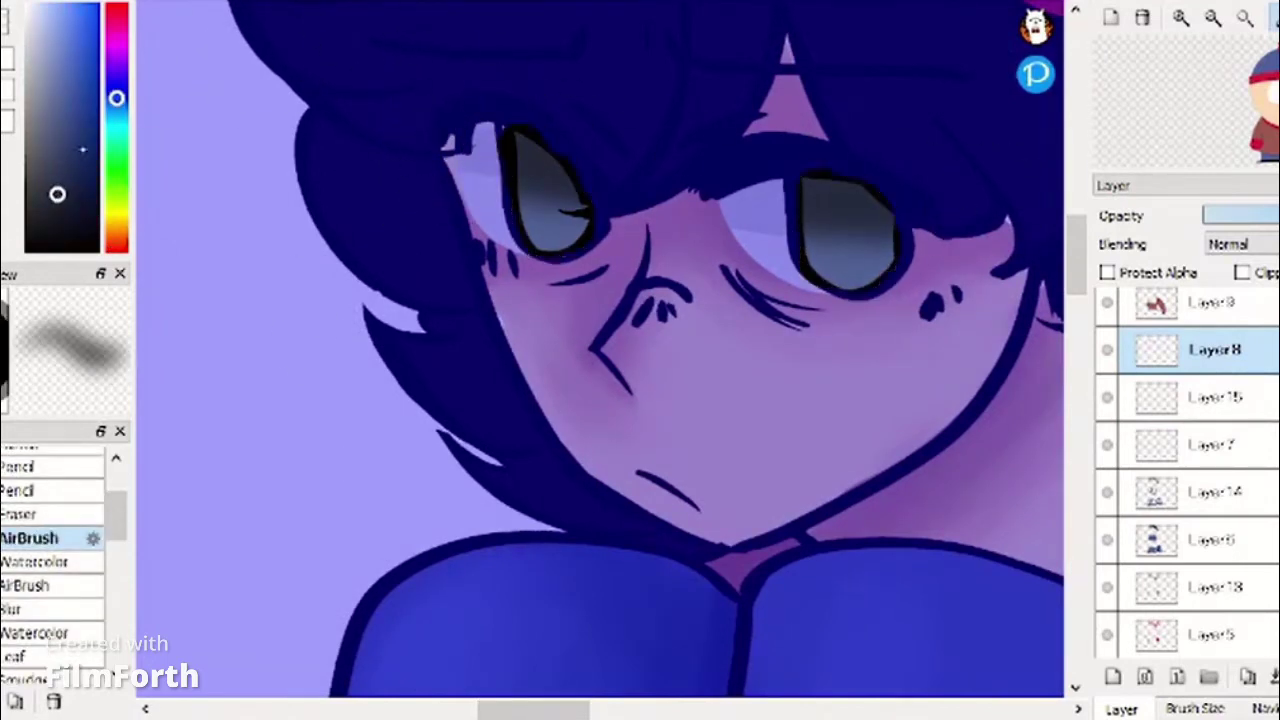
key("n")
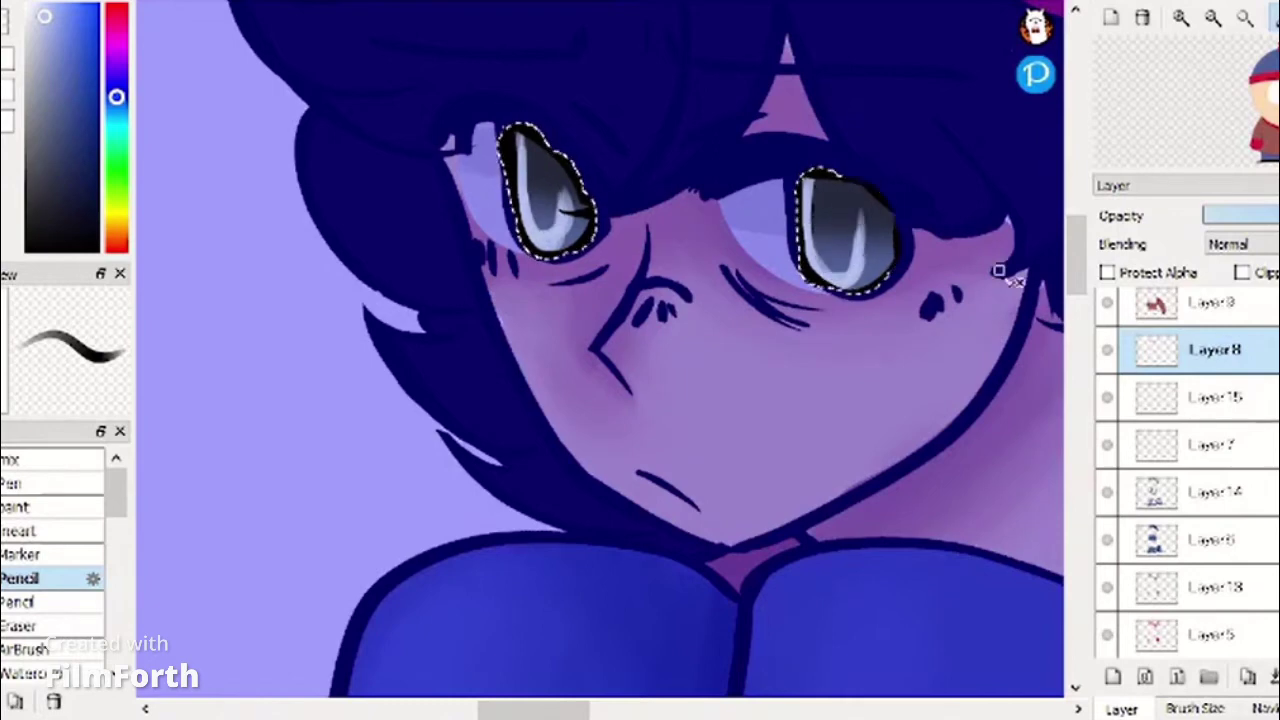
left_click(1123, 354)
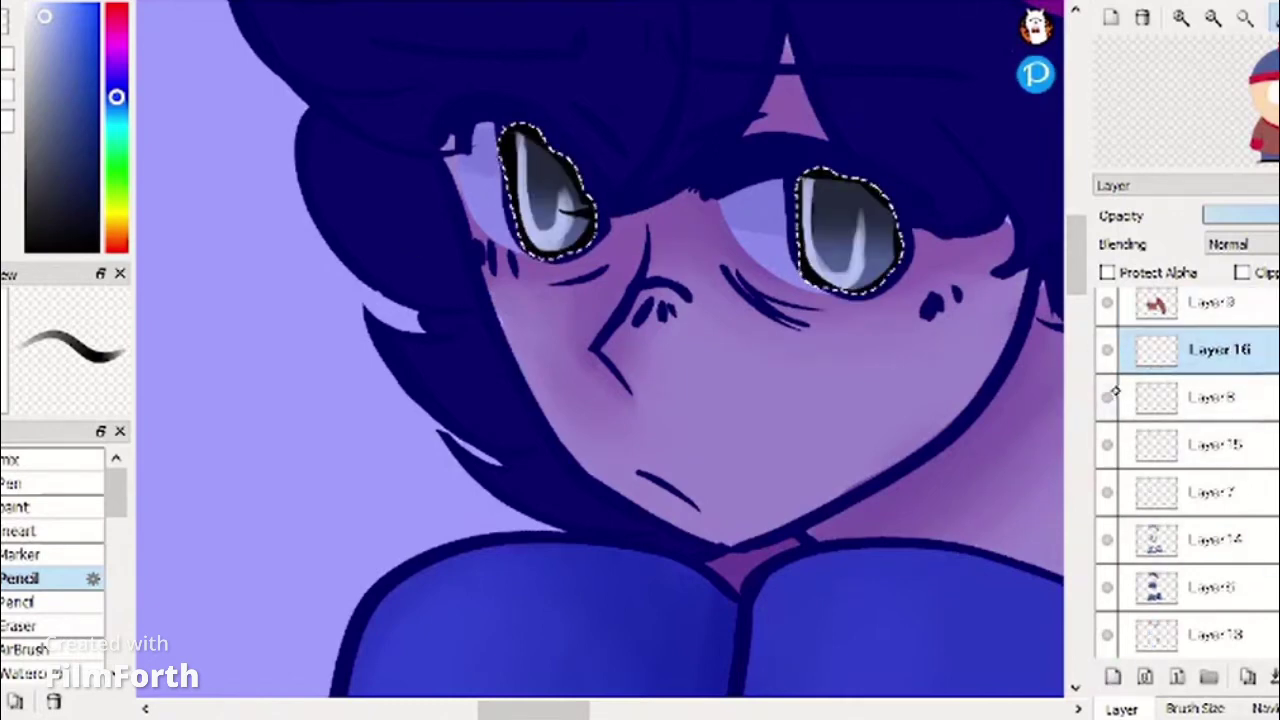
left_click(1140, 396)
left_click(1220, 350)
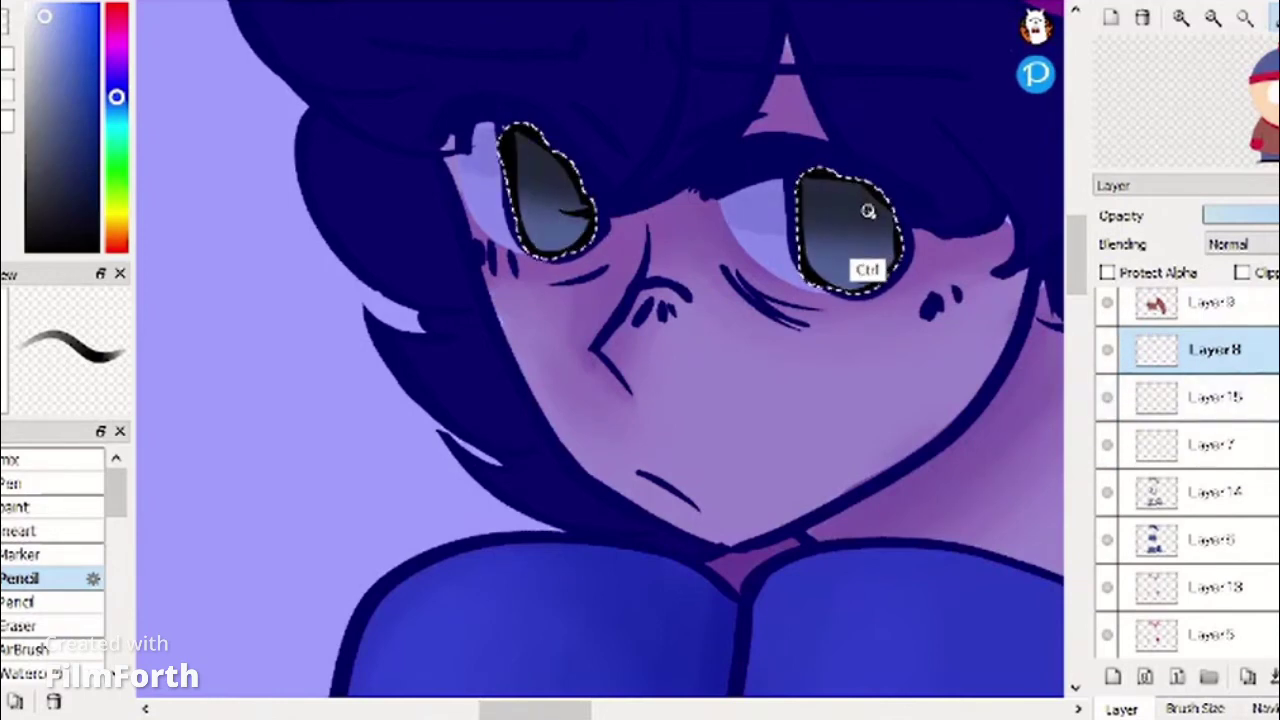
On a new layer above Layer8, airbrush dark shading over the upper irises and draw dark oval pupils.
left_click(36, 624)
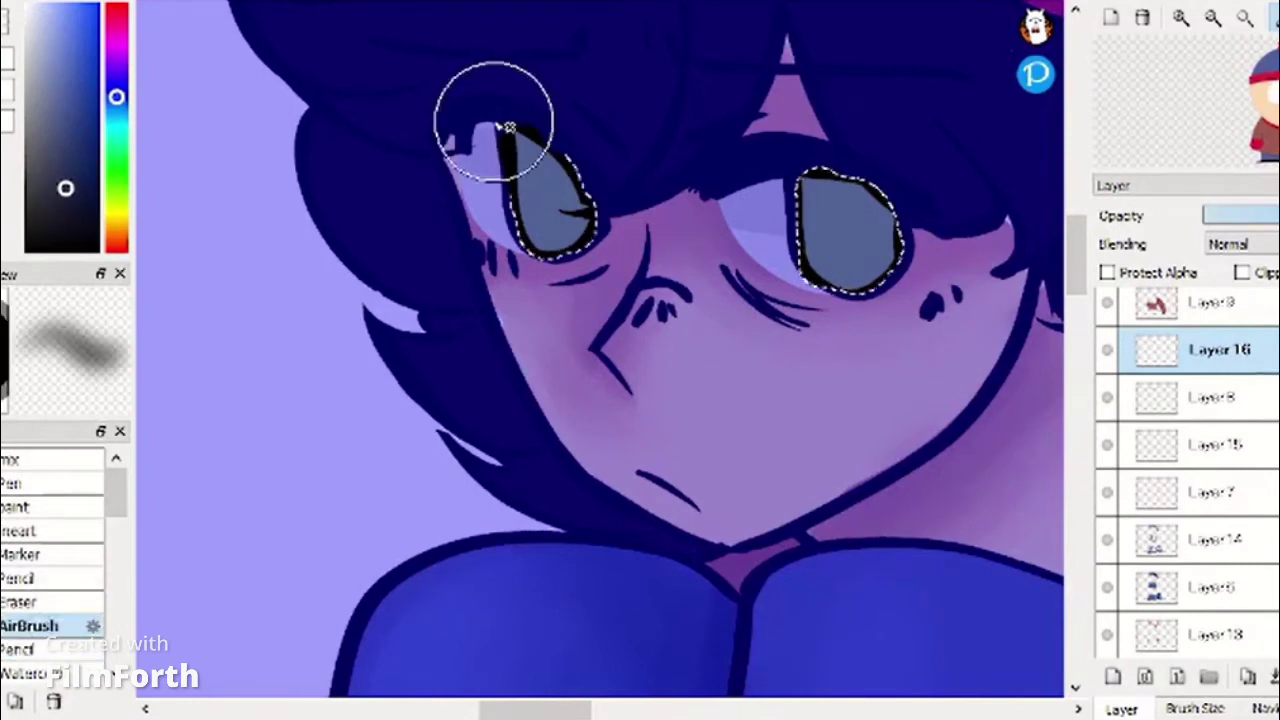
left_click(25, 578)
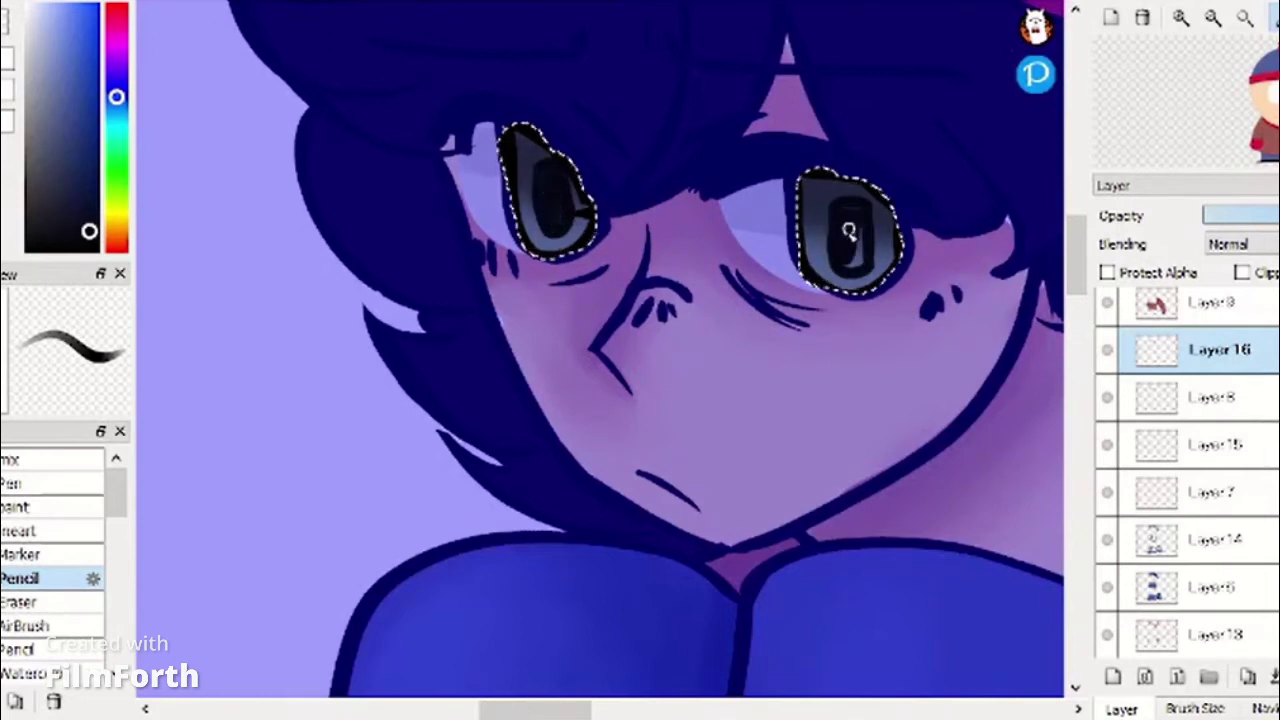
scroll(794, 233, "down", 2)
scroll(795, 233, "up", 3)
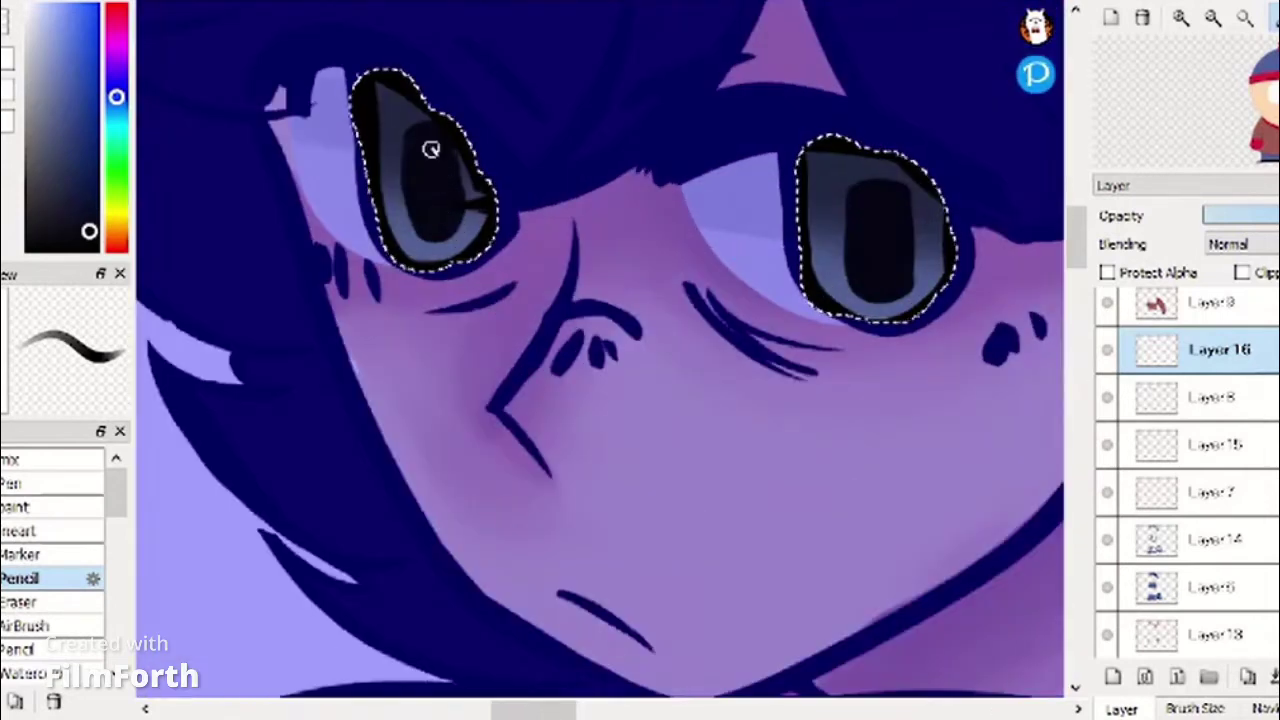
Duplicate the pupil layer and soften the copy with a Gaussian Blur.
left_click(1248, 677)
left_click(42, 2)
left_click(112, 137)
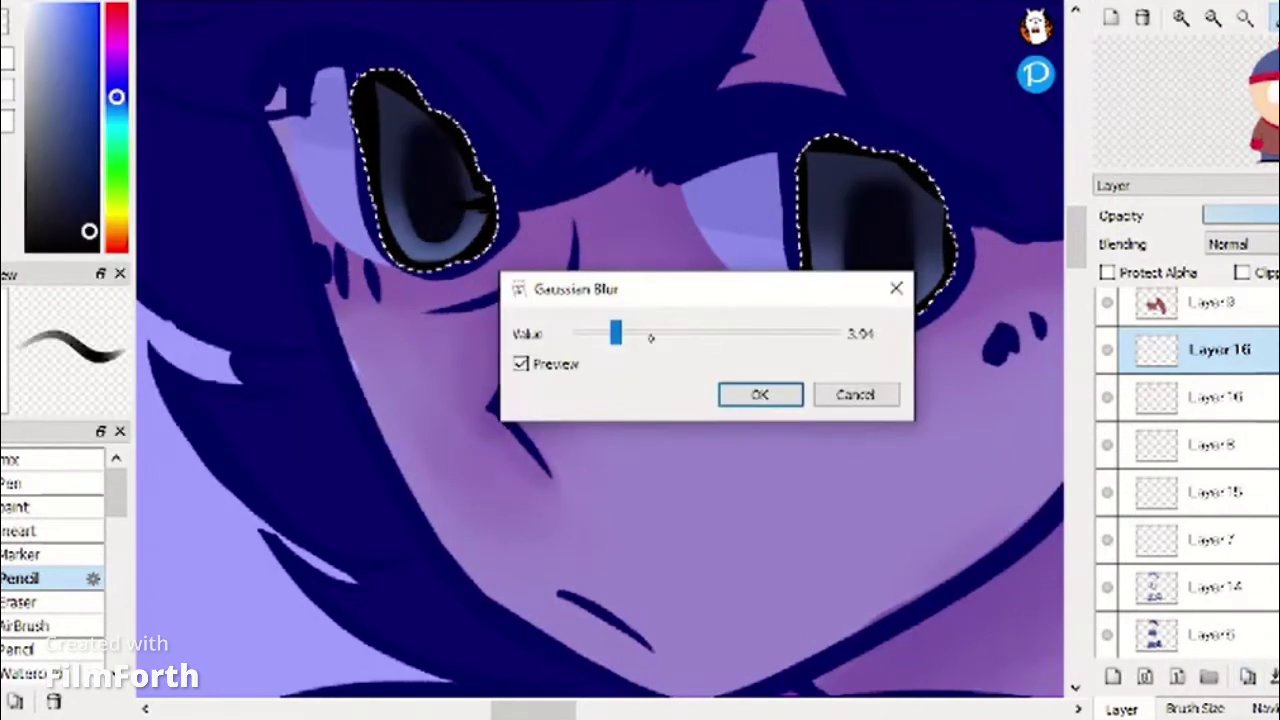
left_click(651, 335)
left_click(760, 394)
Merge the duplicated eye layer down and draw small light reflections on both irises.
left_click(1101, 400)
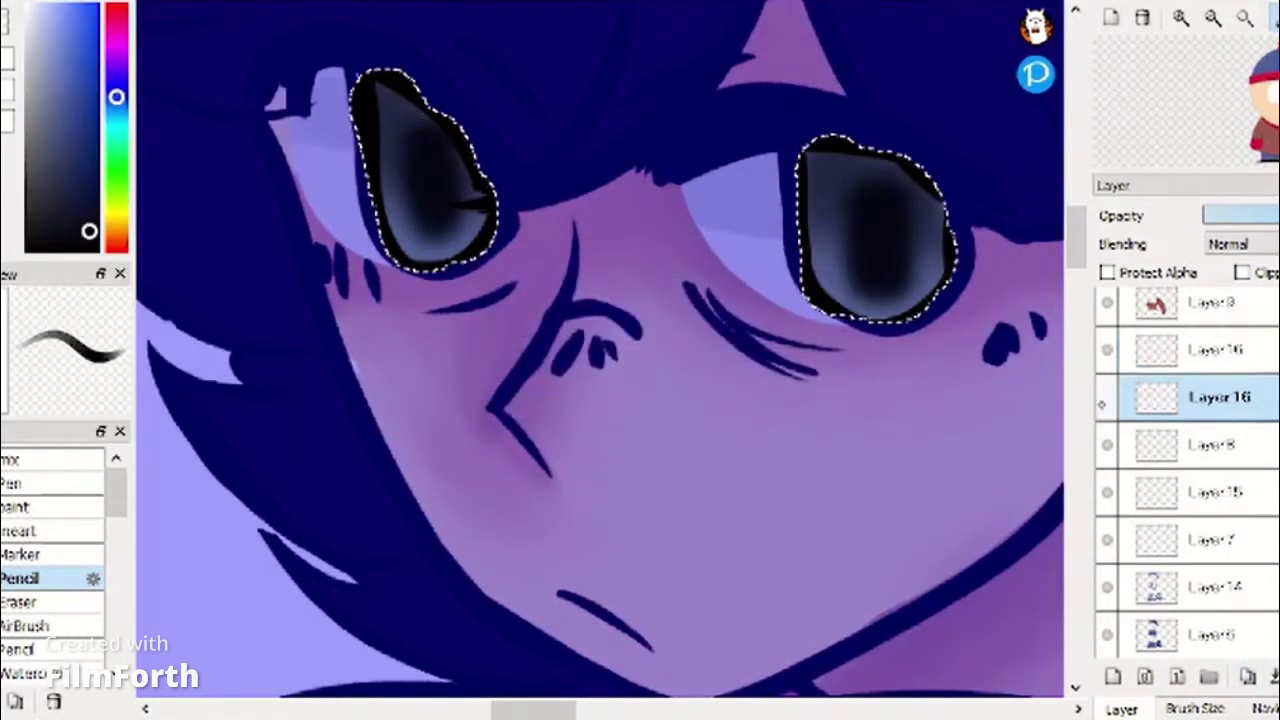
left_click(1278, 677)
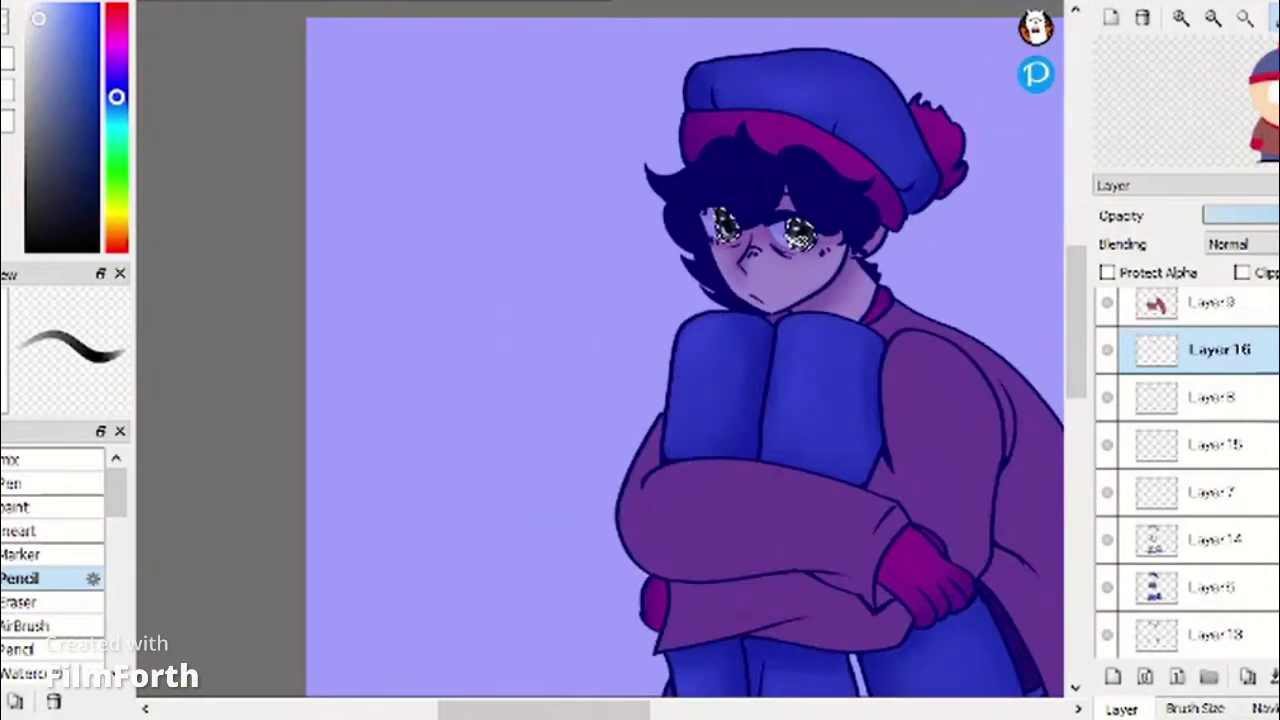
scroll(800, 240, "up", 3)
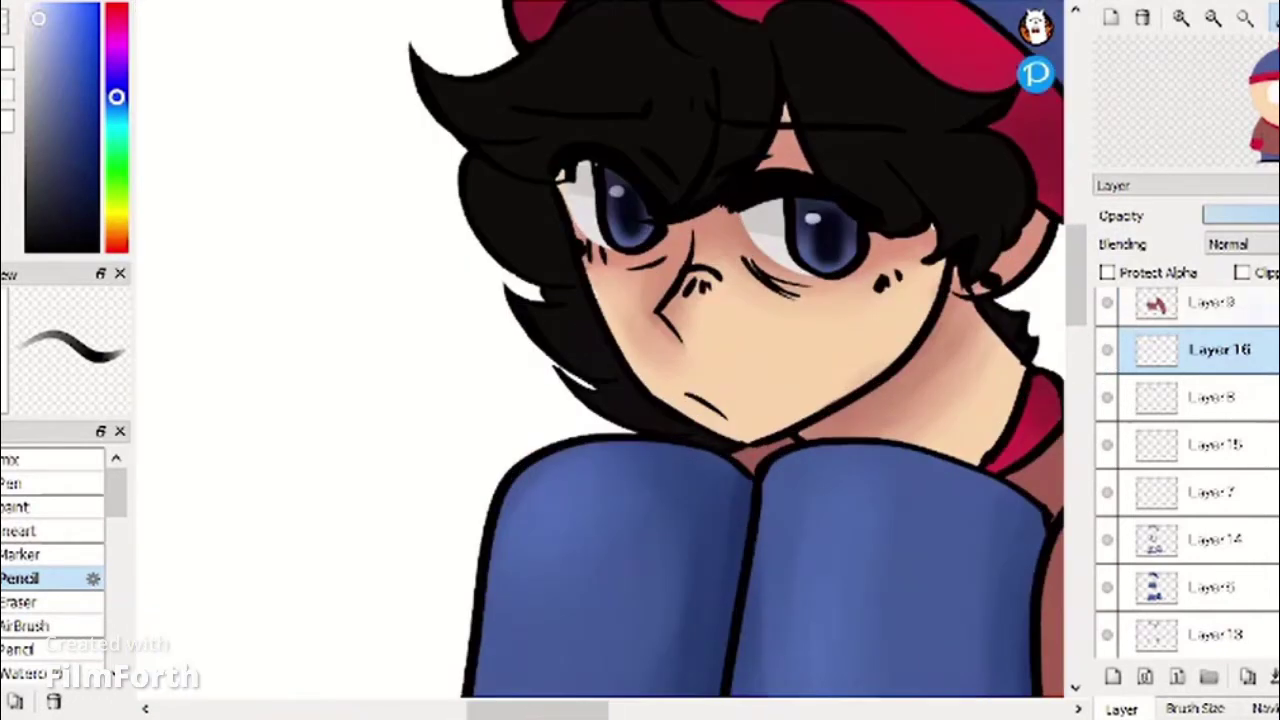
Load the brown jacket areas of Layer9 as a selection and add a new layer above it.
left_click(1213, 302)
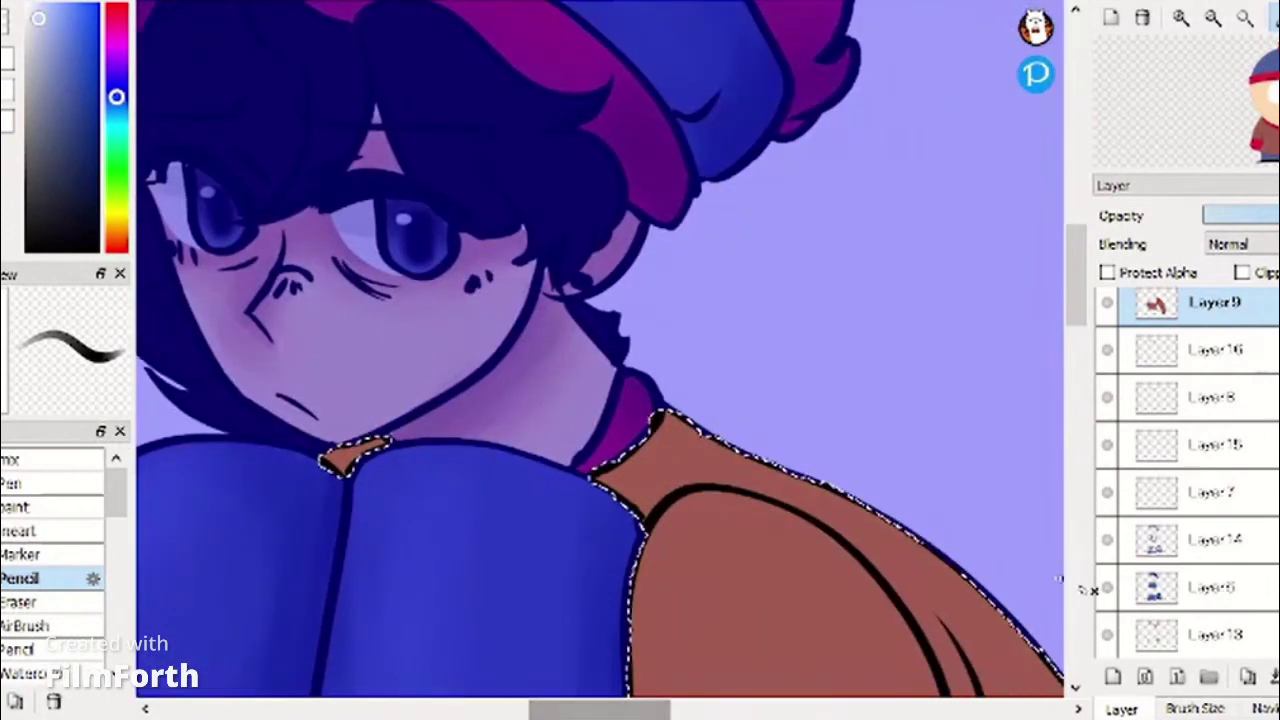
left_click(1112, 676)
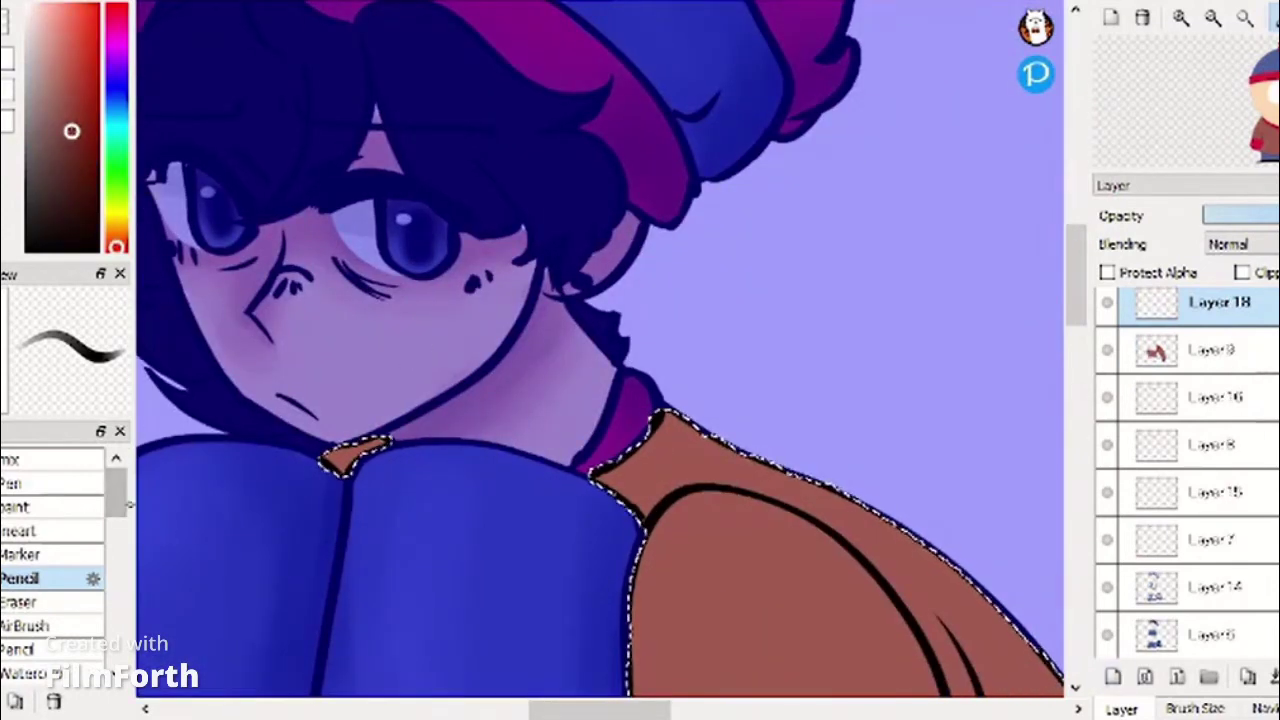
Paint dark brown shading with the paint brush along the jacket's shoulder, upper arm and nearby sleeve folds on Layer18.
left_click_drag(60, 460, 62, 500)
key("ctrl+d")
left_click(54, 486)
left_click_drag(655, 430, 920, 600)
mouse_move(905, 578)
left_mouse_down()
mouse_move(914, 163)
mouse_move(985, 600)
left_mouse_up()
left_click_drag(640, 450, 856, 668)
mouse_move(868, 165)
left_mouse_down()
mouse_move(940, 389)
mouse_move(880, 688)
left_mouse_up()
left_click_drag(1077, 335, 1078, 396)
mouse_move(430, 292)
left_mouse_down()
mouse_move(657, 401)
mouse_move(532, 521)
mouse_move(669, 411)
mouse_move(268, 478)
mouse_move(583, 386)
left_mouse_up()
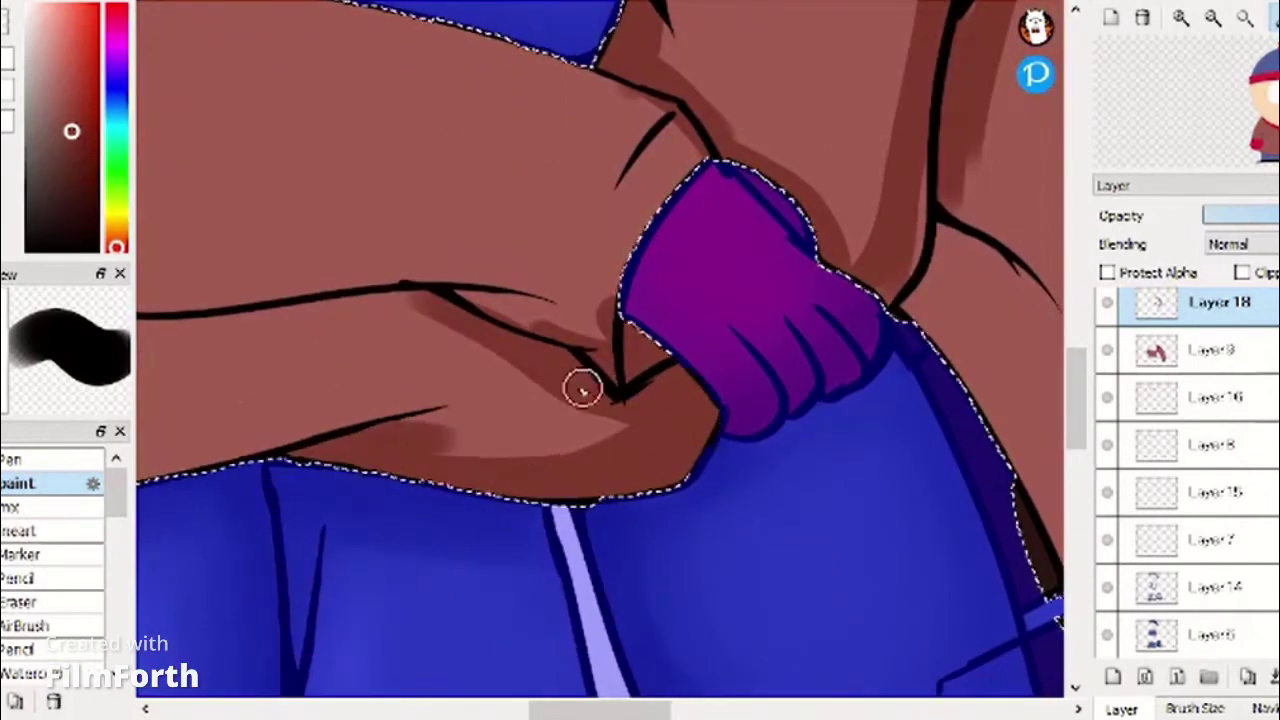
Paint the same dark brown shading along the cuff, elbow, underside and folds of the jacket's front sleeves.
left_click_drag(676, 118, 612, 322)
left_click_drag(457, 272, 142, 306)
left_click_drag(300, 380, 792, 388)
mouse_move(885, 318)
left_mouse_down()
mouse_move(577, 347)
mouse_move(803, 451)
left_mouse_up()
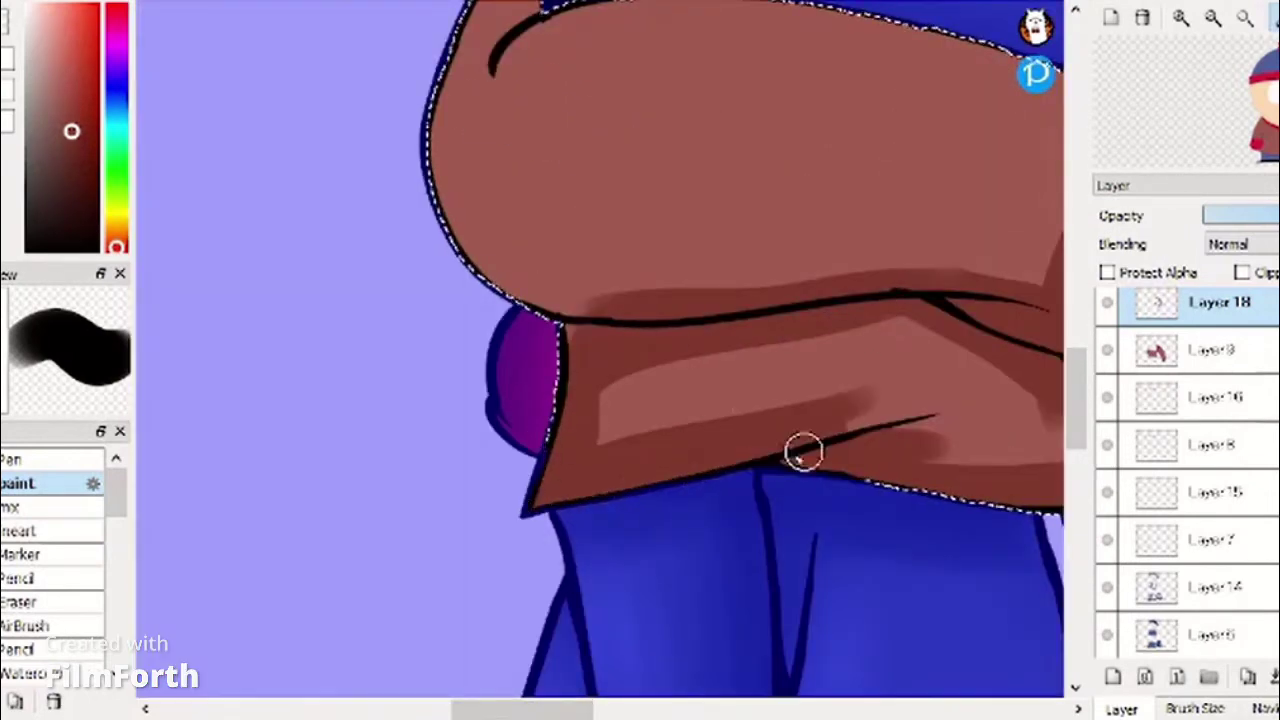
mouse_move(447, 69)
left_mouse_down()
mouse_move(457, 214)
mouse_move(680, 469)
mouse_move(850, 182)
left_mouse_up()
left_click_drag(565, 709, 699, 709)
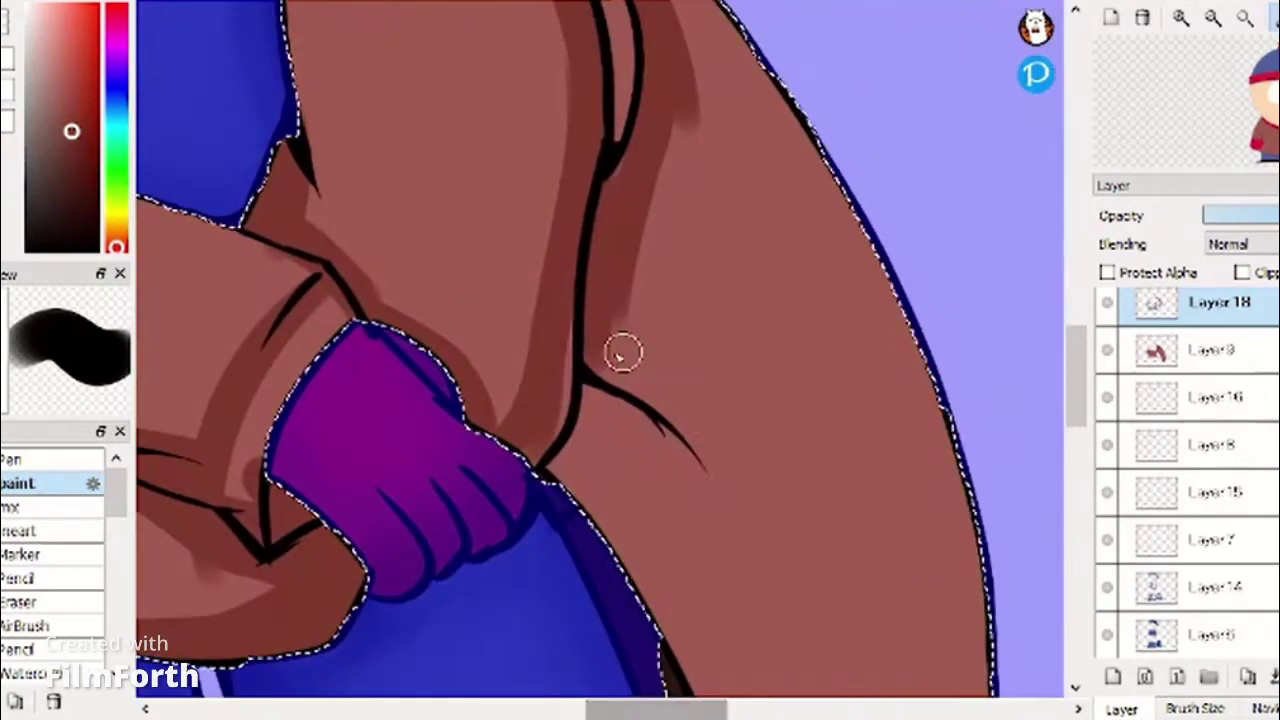
Paint dark shading around the back fold, along the inner edge and lower hem of the jacket, and at the collar.
mouse_move(623, 351)
left_mouse_down()
mouse_move(757, 557)
mouse_move(778, 495)
left_mouse_up()
left_click_drag(1076, 377, 1076, 430)
mouse_move(580, 30)
left_mouse_down()
mouse_move(565, 107)
mouse_move(895, 575)
left_mouse_up()
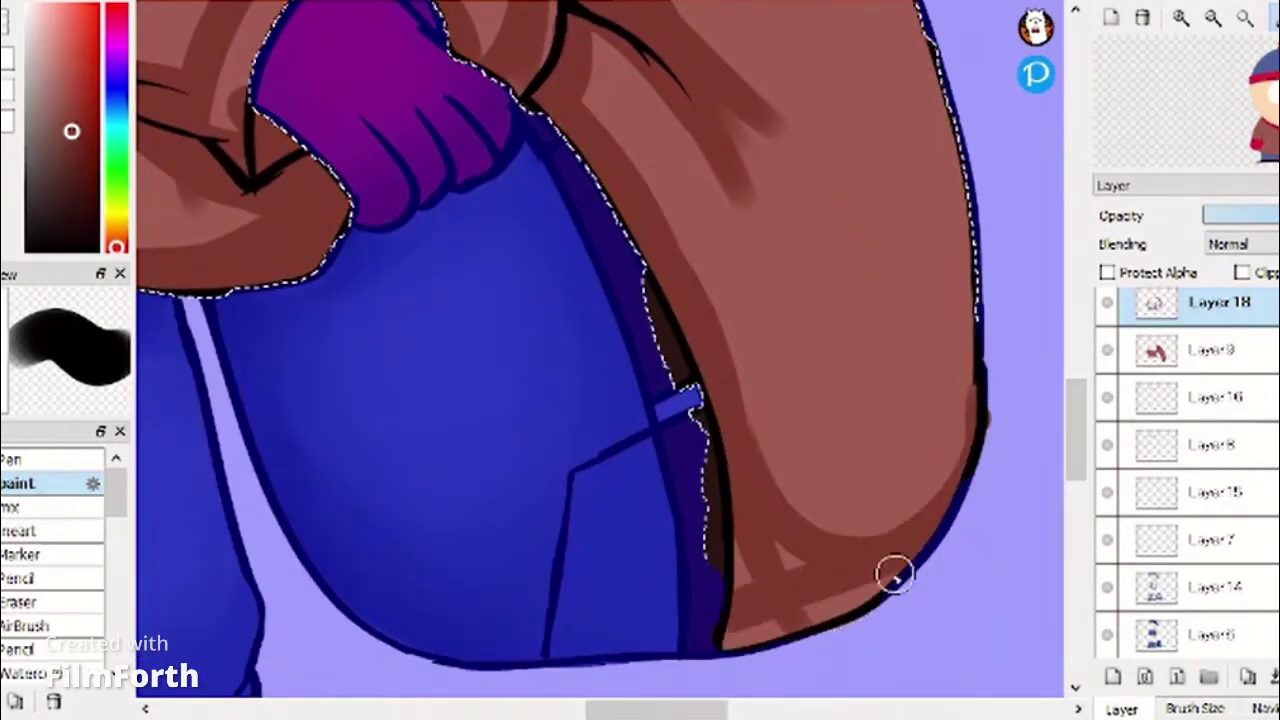
mouse_move(1076, 440)
left_mouse_down()
mouse_move(1076, 312)
mouse_move(1076, 338)
left_mouse_up()
mouse_move(400, 108)
left_mouse_down()
mouse_move(274, 91)
mouse_move(300, 75)
left_mouse_up()
Blend the shading on the jacket's shoulder, back, side fold and hem with the mix brush.
left_click(24, 507)
mouse_move(446, 200)
left_mouse_down()
mouse_move(550, 367)
mouse_move(559, 439)
mouse_move(433, 186)
mouse_move(601, 267)
mouse_move(653, 467)
left_mouse_up()
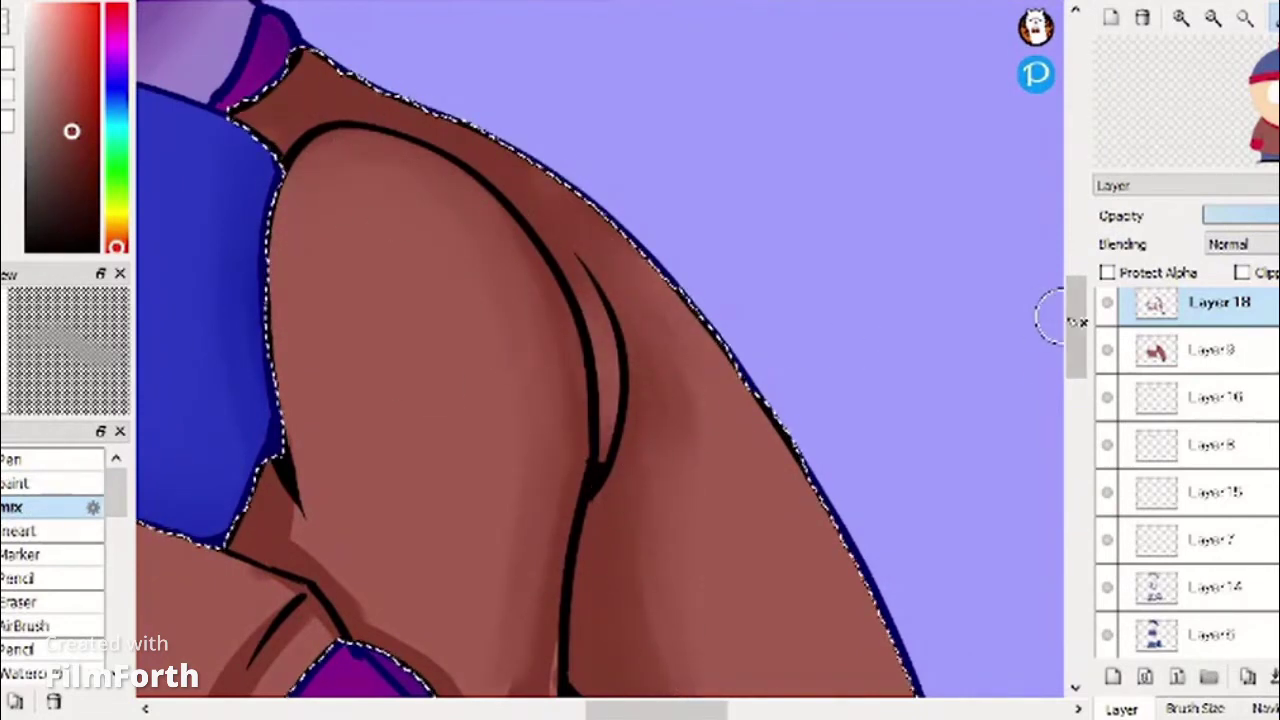
left_click_drag(1076, 320, 1076, 379)
left_click_drag(698, 365, 716, 452)
left_click_drag(582, 344, 621, 333)
left_click_drag(612, 412, 740, 675)
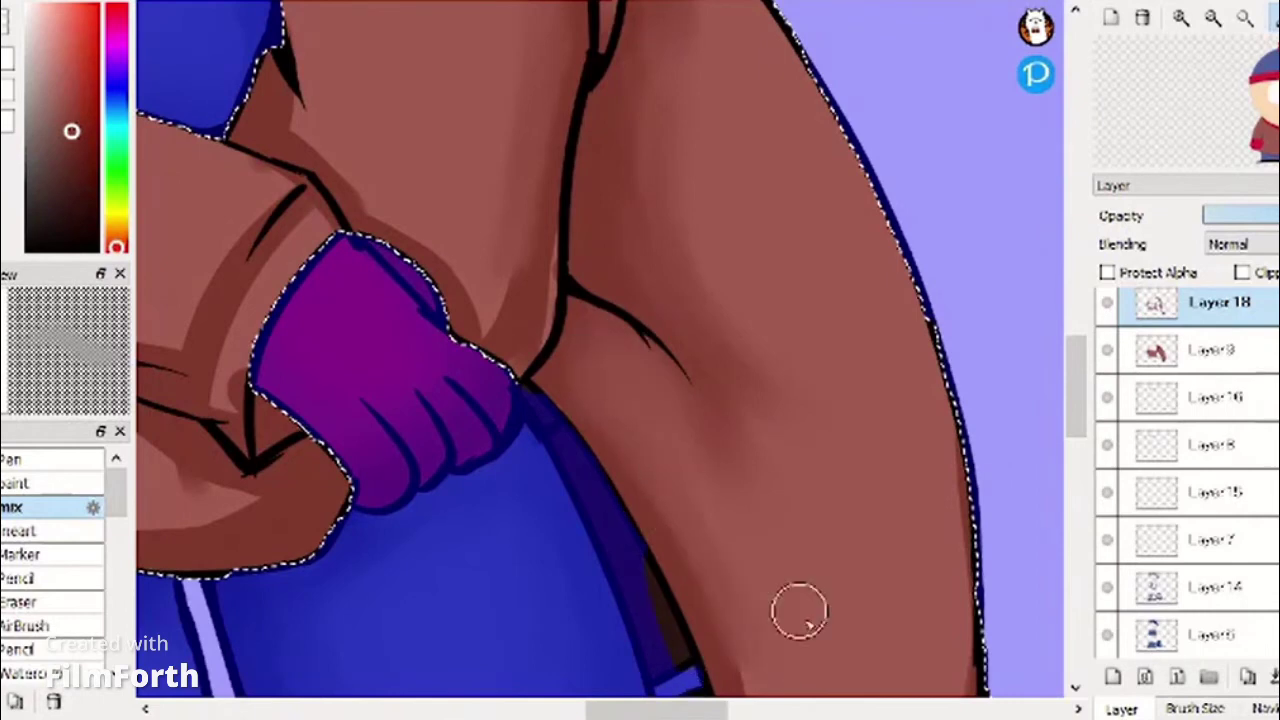
left_click_drag(1076, 390, 1076, 431)
left_click_drag(742, 430, 820, 540)
Blend the shading around the cuff and across the upper and lower front sleeves into the brown base.
scroll(707, 328, "up", 6)
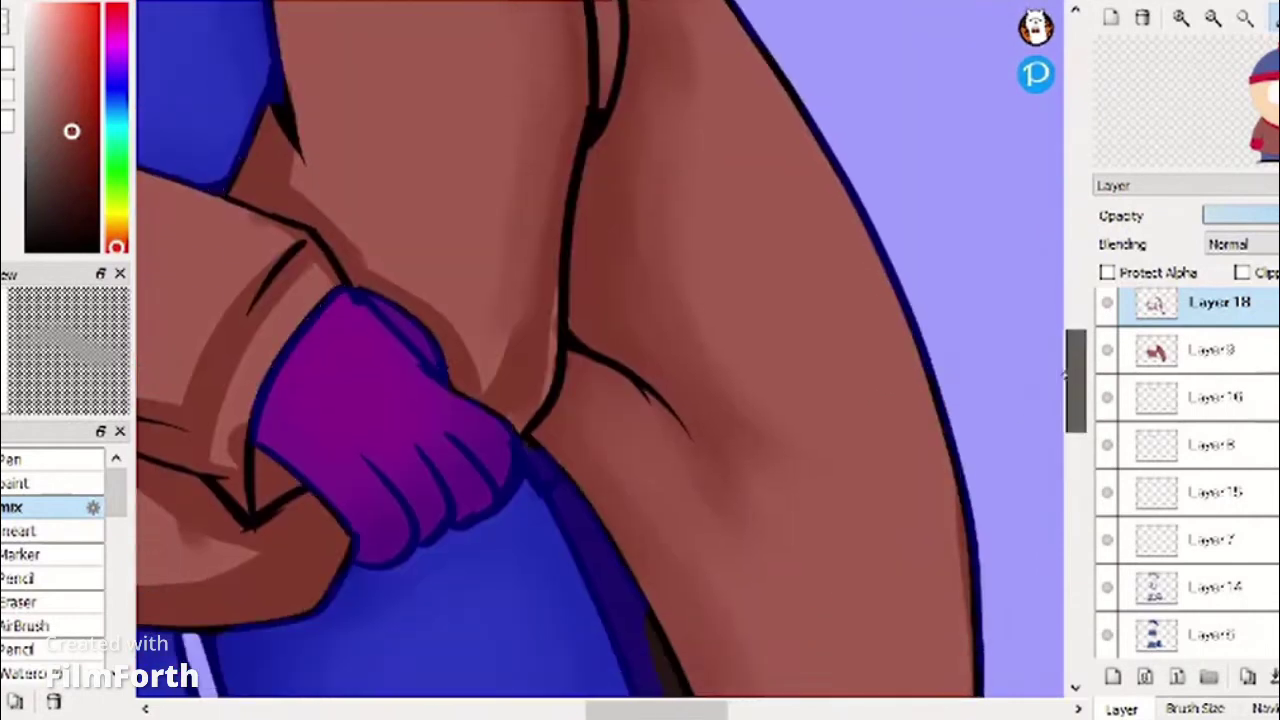
scroll(480, 229, "up", 4)
scroll(471, 665, "down", 6)
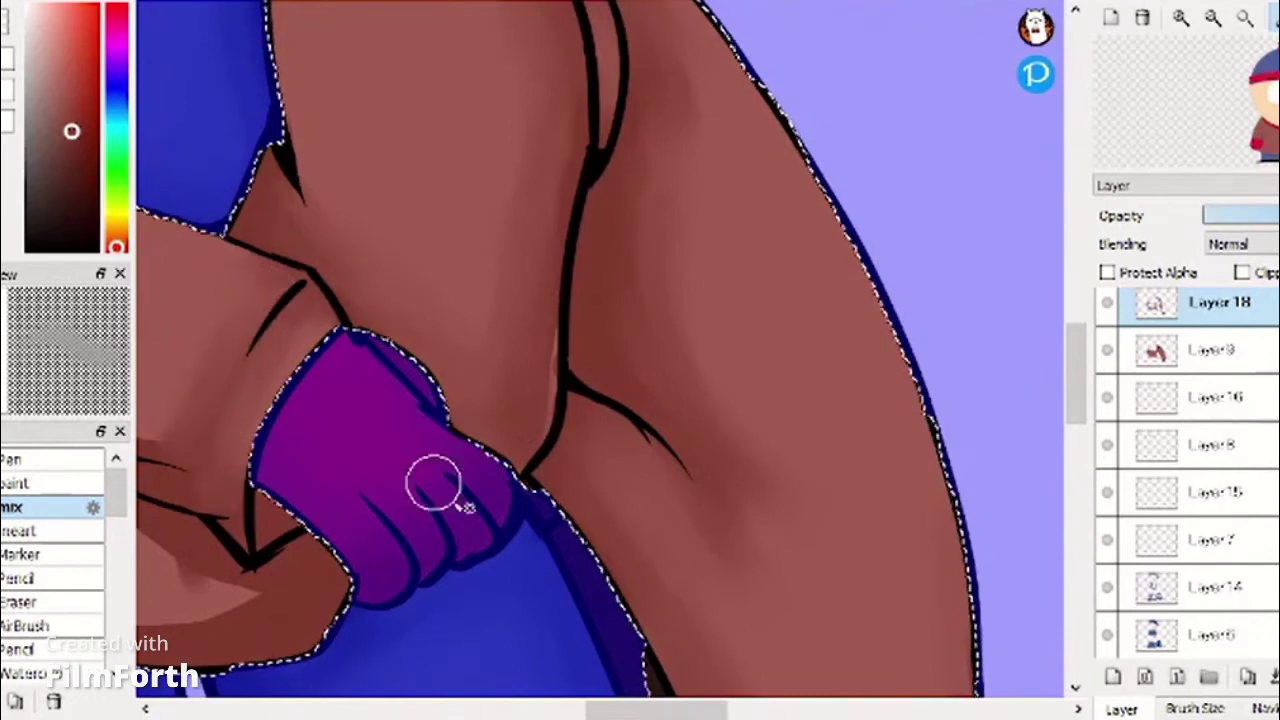
scroll(434, 480, "left", 8)
scroll(163, 463, "left", 6)
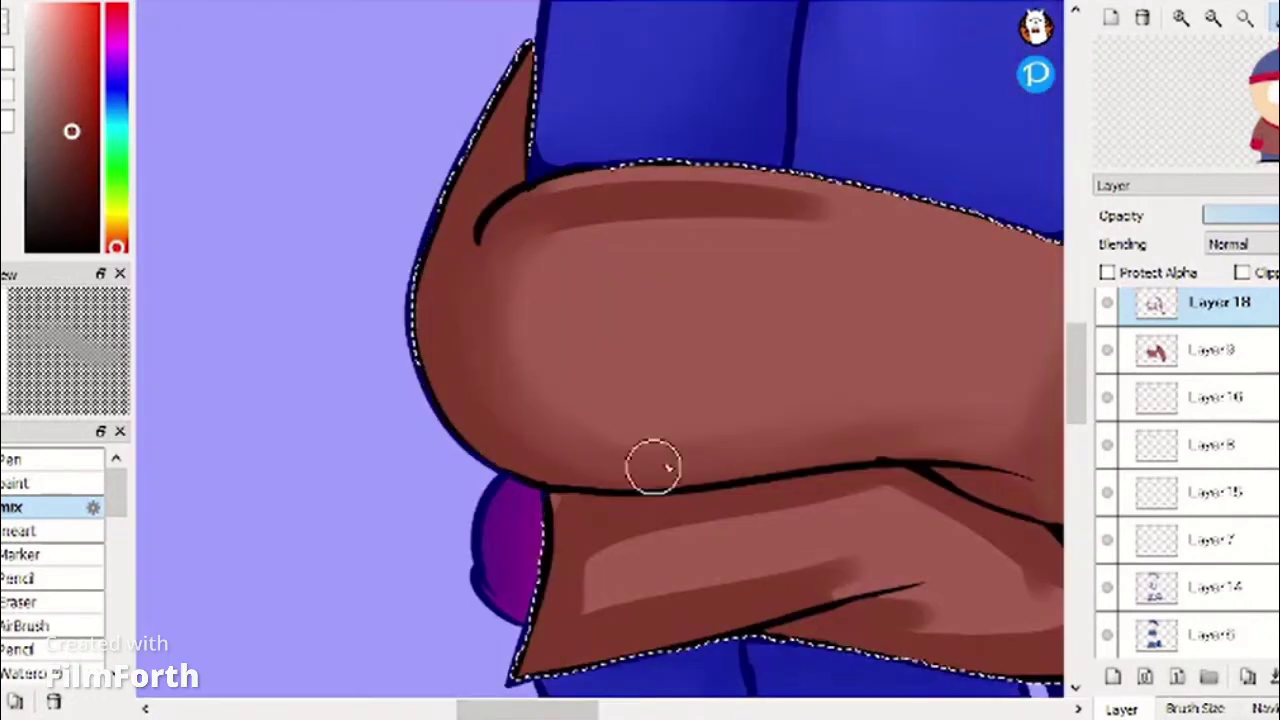
scroll(604, 202, "down", 4)
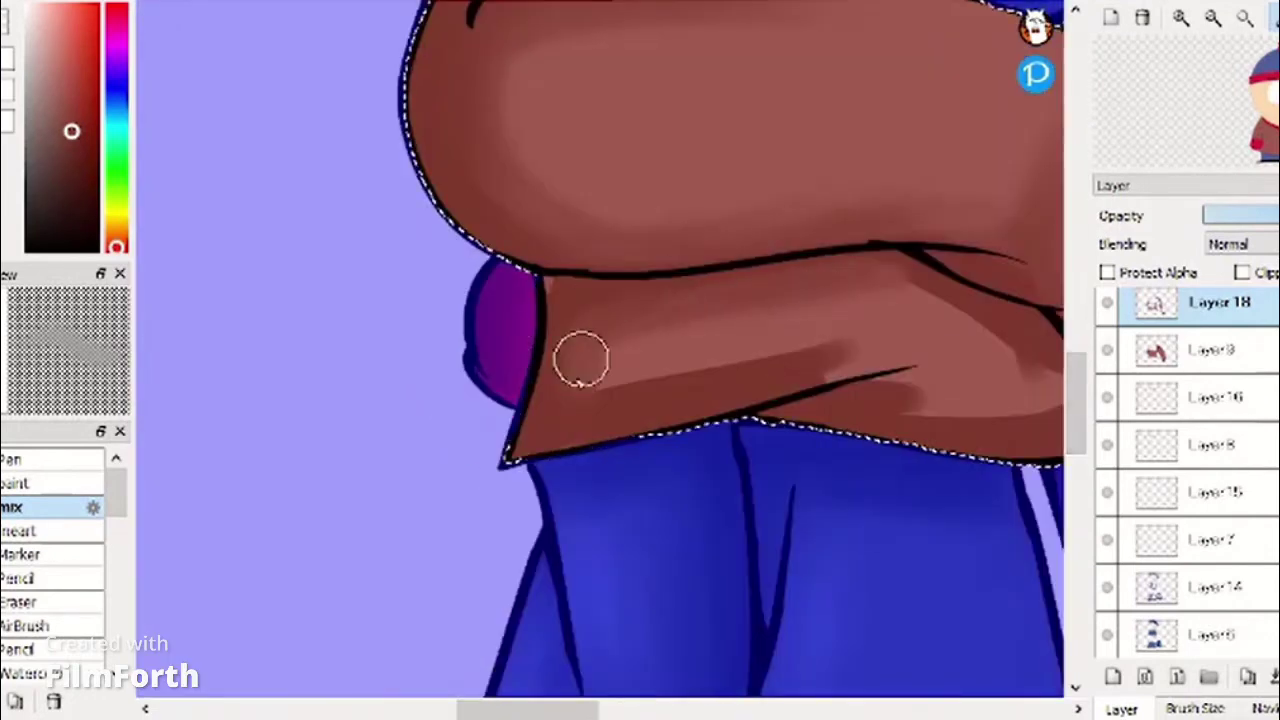
left_click_drag(585, 710, 642, 710)
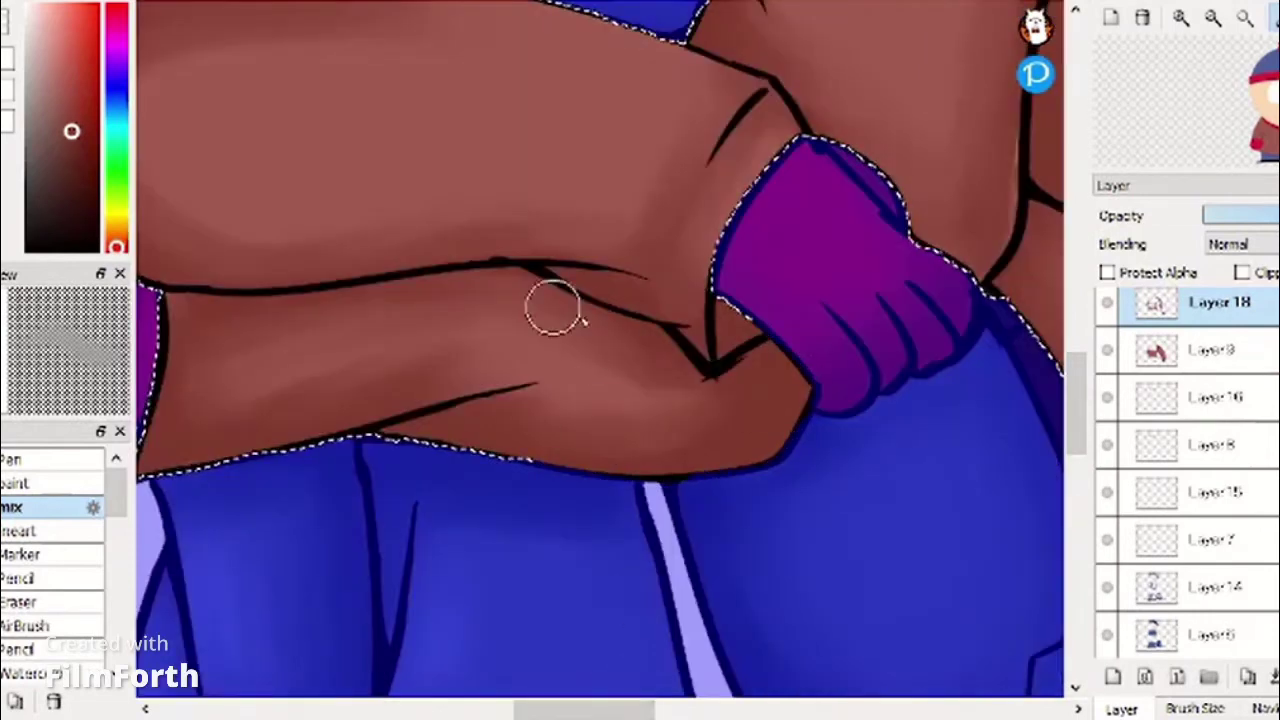
Choose a darker brown and paint deeper shadows on the jacket's back fold, inner edge and lower hem.
mouse_move(1076, 406)
left_mouse_down()
mouse_move(1076, 290)
mouse_move(1072, 479)
left_mouse_up()
left_click_drag(600, 710, 656, 710)
left_click(80, 168)
left_click(40, 483)
left_click_drag(1072, 444, 1072, 394)
mouse_move(607, 33)
left_mouse_down()
mouse_move(700, 102)
mouse_move(736, 148)
left_mouse_up()
left_click_drag(708, 86, 782, 126)
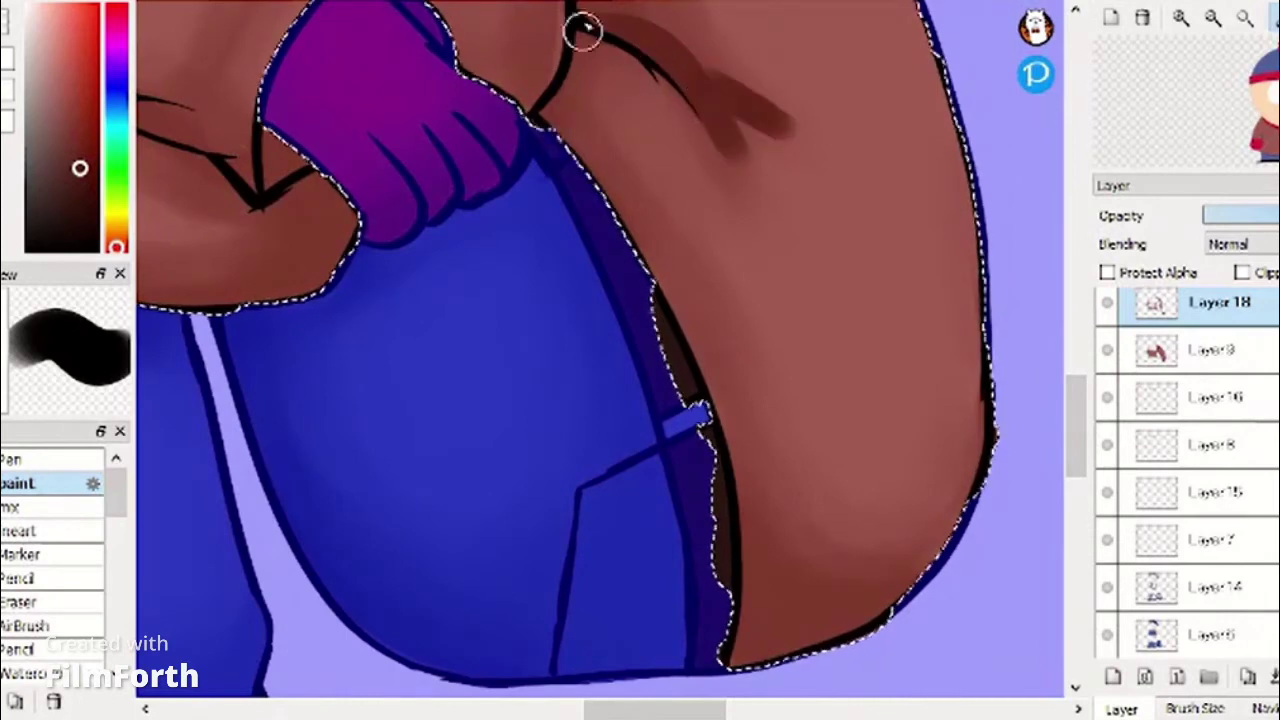
mouse_move(583, 29)
left_mouse_down()
mouse_move(743, 437)
mouse_move(882, 610)
left_mouse_up()
left_click_drag(780, 542, 842, 606)
Paint deeper brown shadows around the armpit fold, the shoulder seam and the sleeve edge above the glove.
left_click_drag(1076, 425, 1076, 325)
left_click_drag(615, 322, 655, 545)
left_click_drag(677, 447, 590, 660)
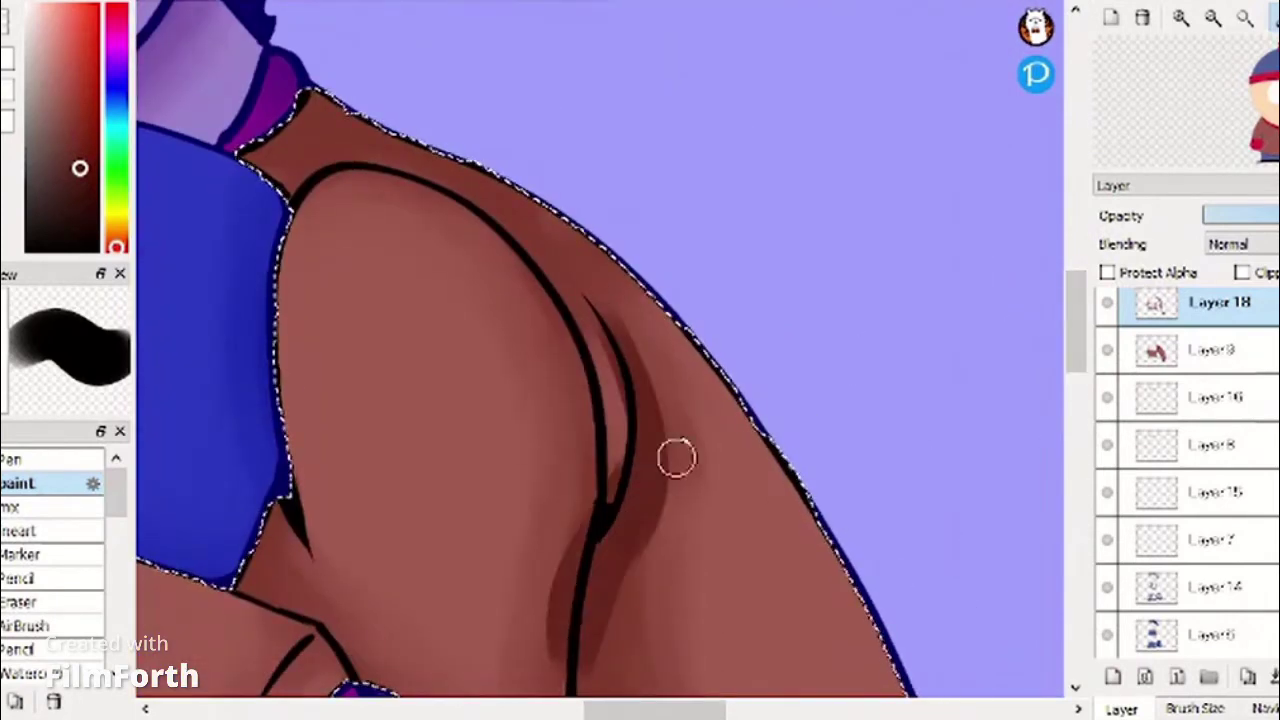
mouse_move(320, 130)
left_mouse_down()
mouse_move(471, 200)
mouse_move(650, 310)
left_mouse_up()
left_click_drag(1076, 325, 1076, 365)
mouse_move(293, 261)
left_mouse_down()
mouse_move(474, 494)
mouse_move(535, 545)
left_mouse_up()
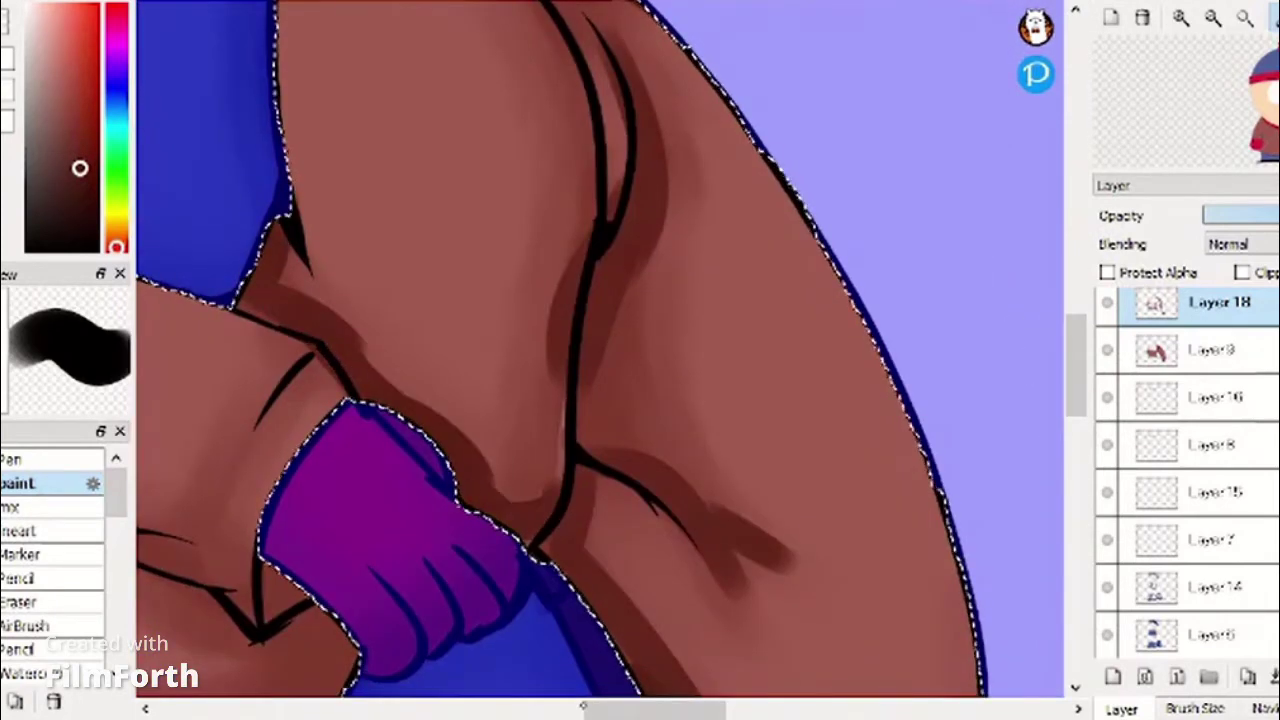
Paint deeper brown shadows around the elbow and along the undersides and folds of the two front sleeves.
left_click_drag(655, 710, 546, 710)
mouse_move(374, 231)
left_mouse_down()
mouse_move(422, 506)
mouse_move(455, 530)
left_mouse_up()
left_click_drag(1076, 365, 1076, 408)
left_click_drag(435, 272, 800, 258)
left_click_drag(790, 245, 1030, 340)
mouse_move(1045, 350)
left_mouse_down()
mouse_move(817, 409)
mouse_move(768, 333)
left_mouse_up()
mouse_move(640, 380)
left_mouse_down()
mouse_move(435, 300)
mouse_move(428, 365)
mouse_move(509, 291)
mouse_move(880, 305)
left_mouse_up()
Blend the deeper shadows on the lower sleeve, the elbow and the underside of the front sleeve with the mix brush.
left_click(50, 507)
mouse_move(1035, 345)
left_mouse_down()
mouse_move(1020, 360)
mouse_move(785, 400)
left_mouse_up()
mouse_move(760, 345)
left_mouse_down()
mouse_move(773, 305)
mouse_move(638, 280)
left_mouse_up()
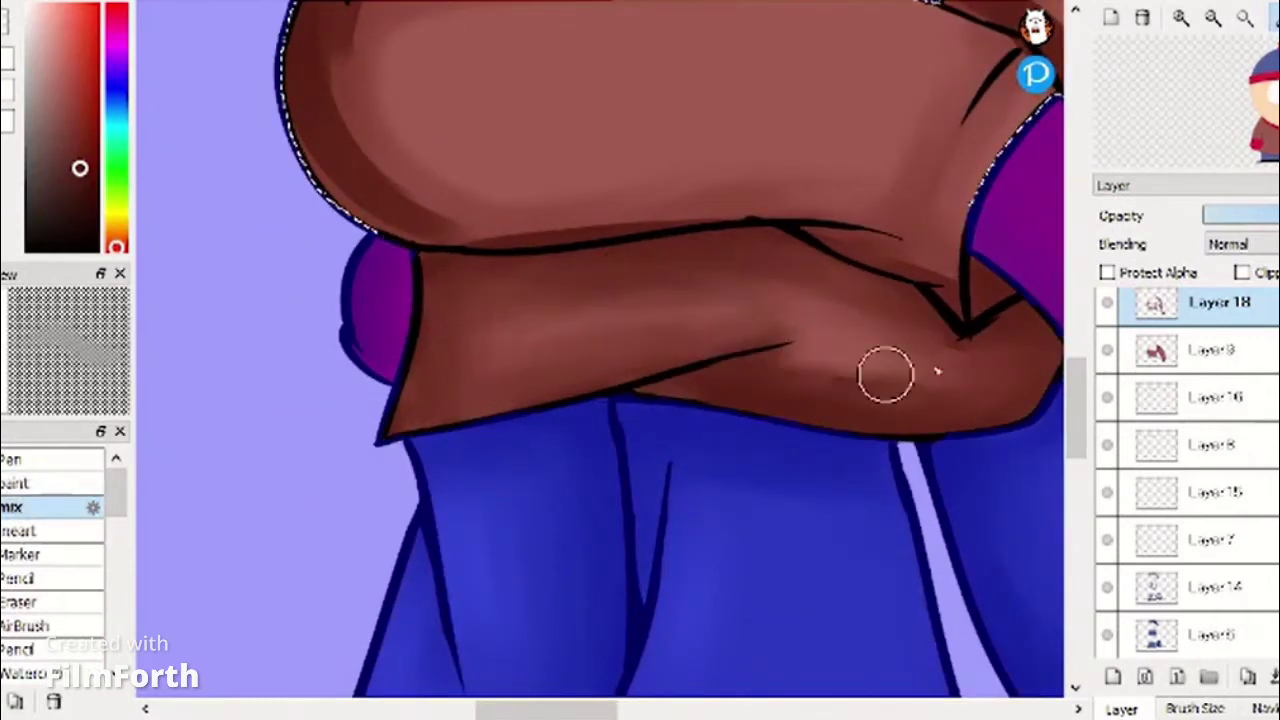
scroll(329, 371, "up", 3)
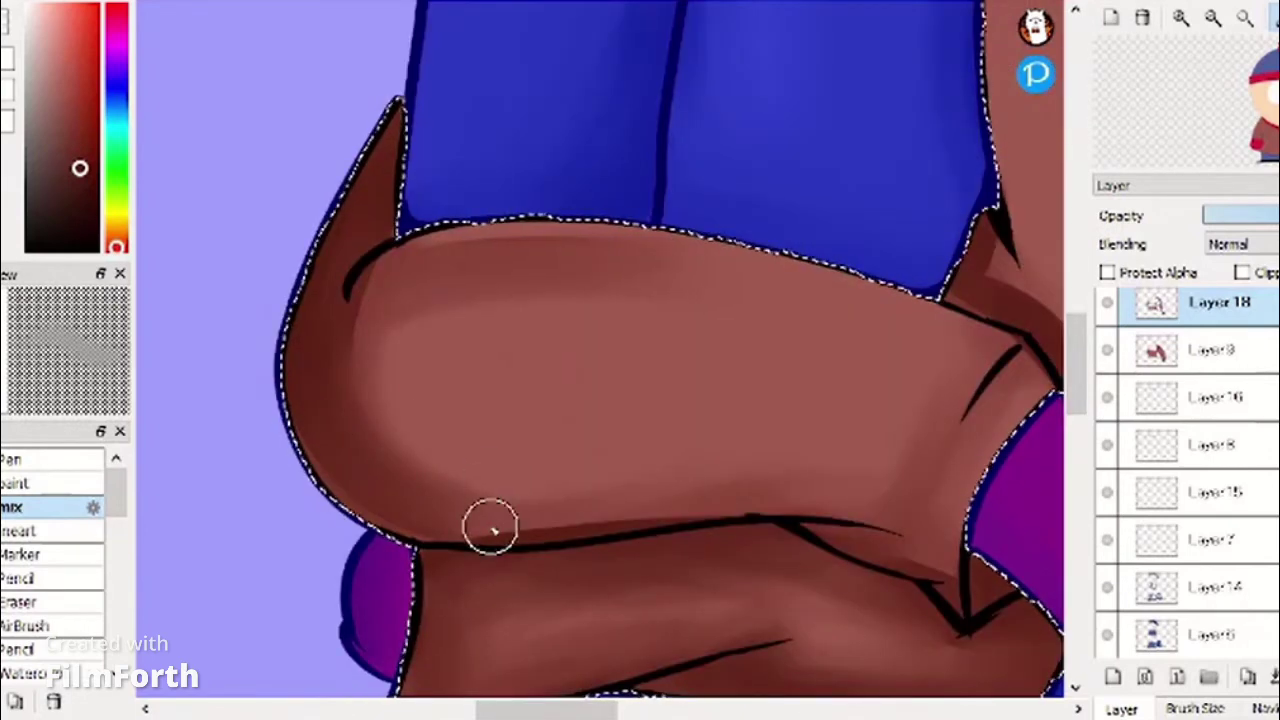
left_click_drag(466, 531, 682, 522)
Blend the deeper shadows around the glove, armpit, shoulder, back fold and lower hem of the jacket.
left_click_drag(595, 710, 670, 710)
mouse_move(480, 265)
left_mouse_down()
mouse_move(657, 440)
mouse_move(732, 415)
left_mouse_up()
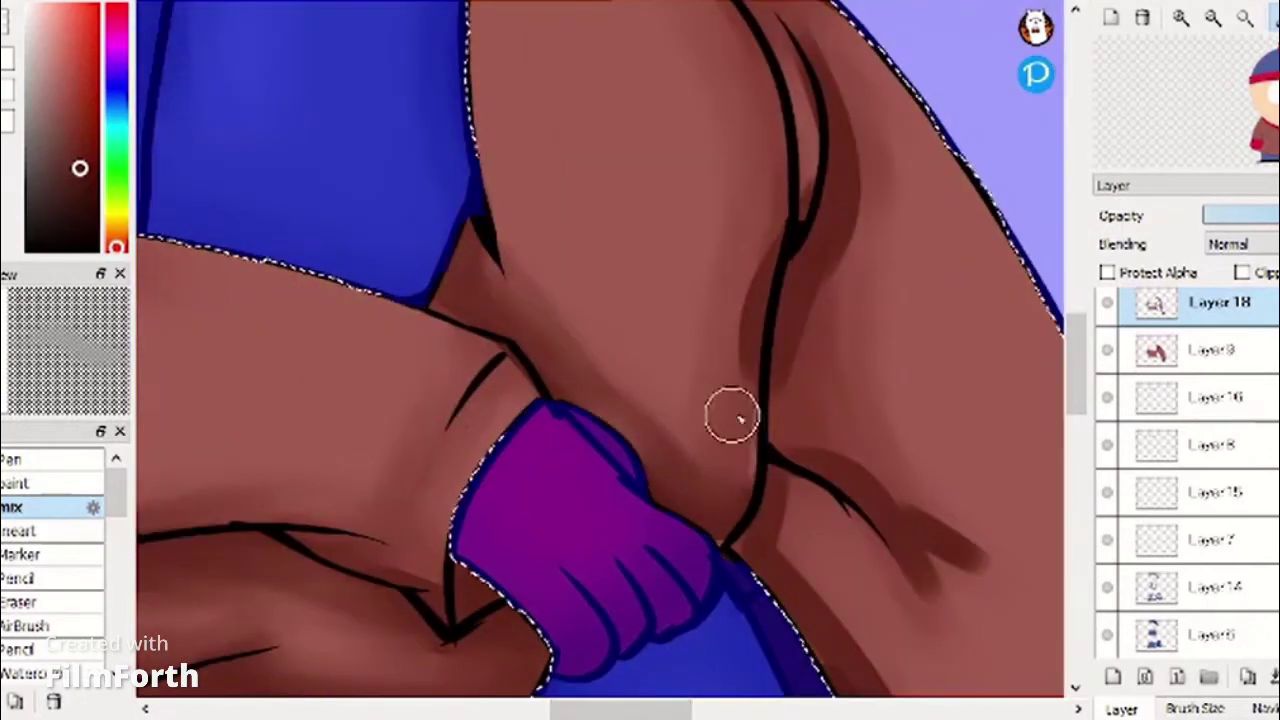
scroll(766, 260, "up", 3)
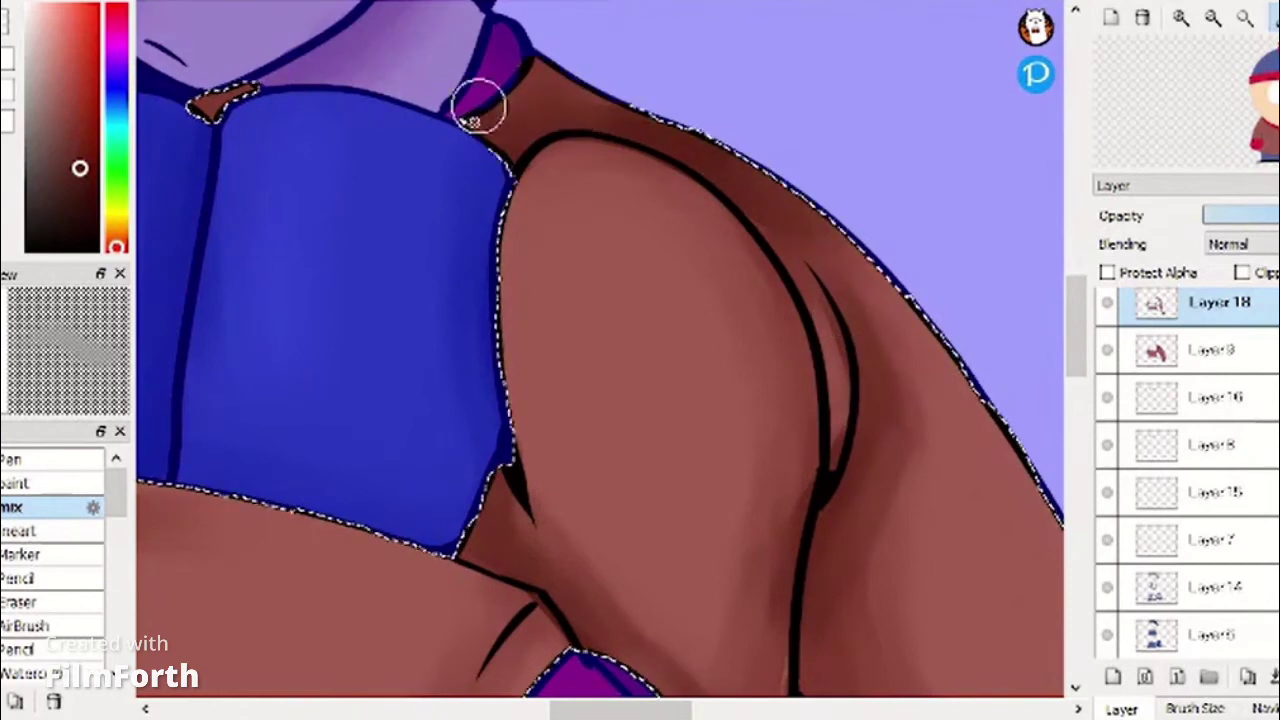
scroll(820, 289, "down", 3)
scroll(514, 434, "right", 3)
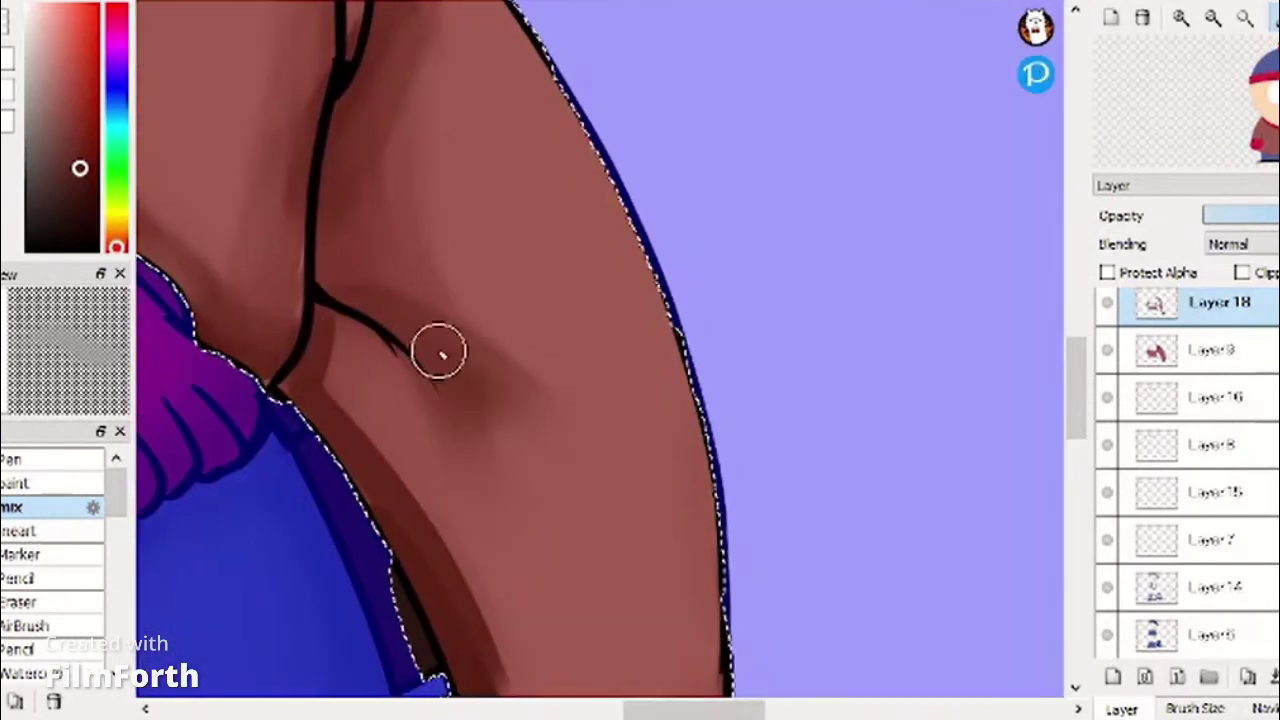
scroll(1050, 400, "down", 3)
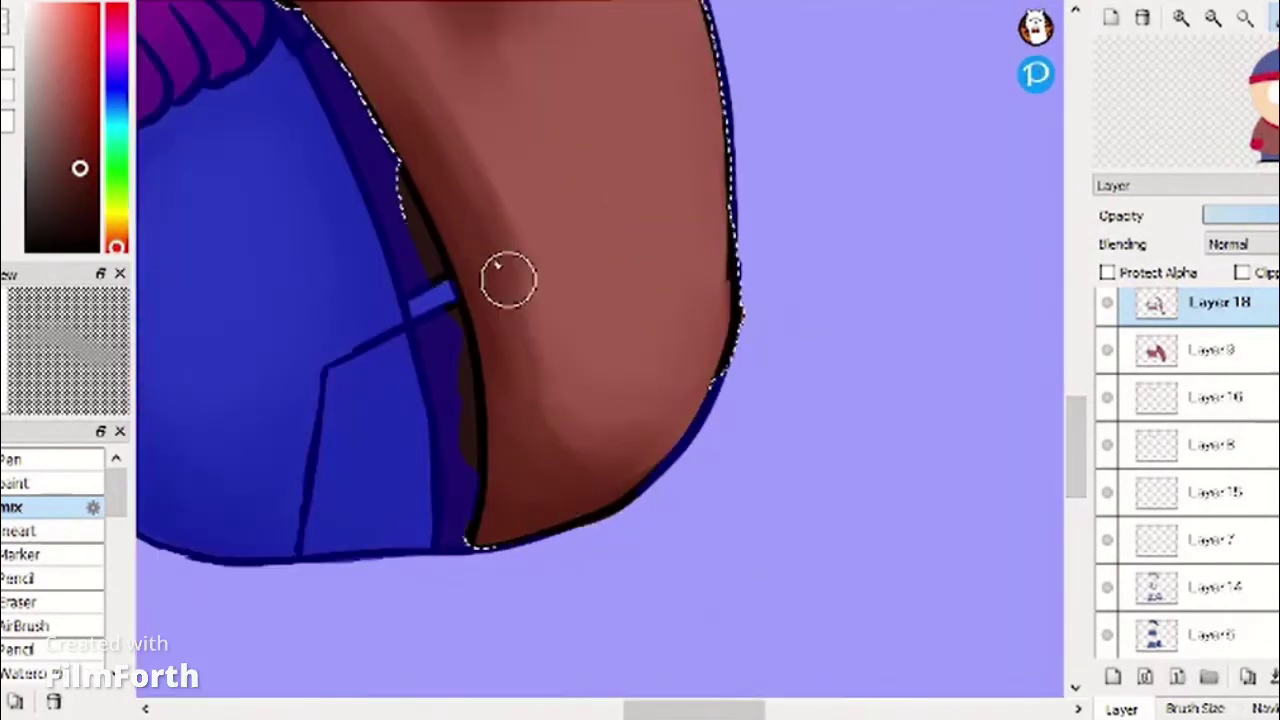
scroll(533, 490, "up", 3)
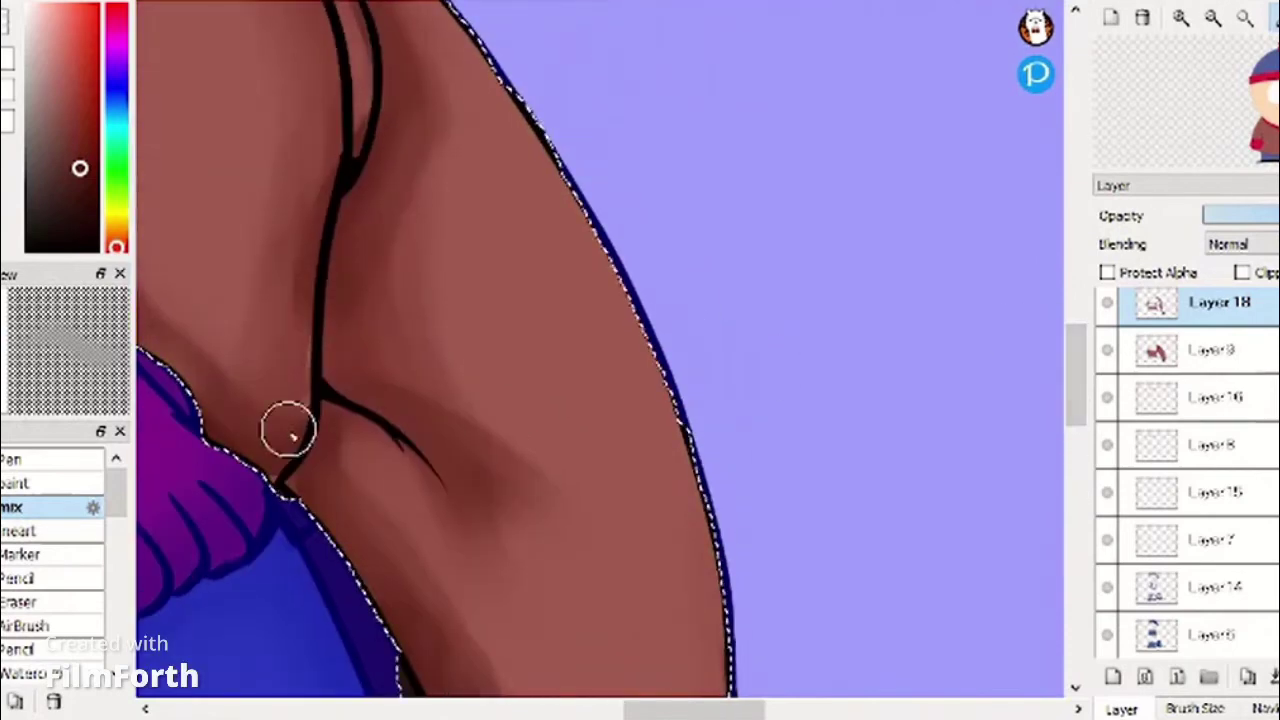
Paint a pale pink highlight along the outer back of the jacket and blend it into the brown.
left_click(40, 480)
left_click_drag(518, 157, 643, 425)
left_click(40, 506)
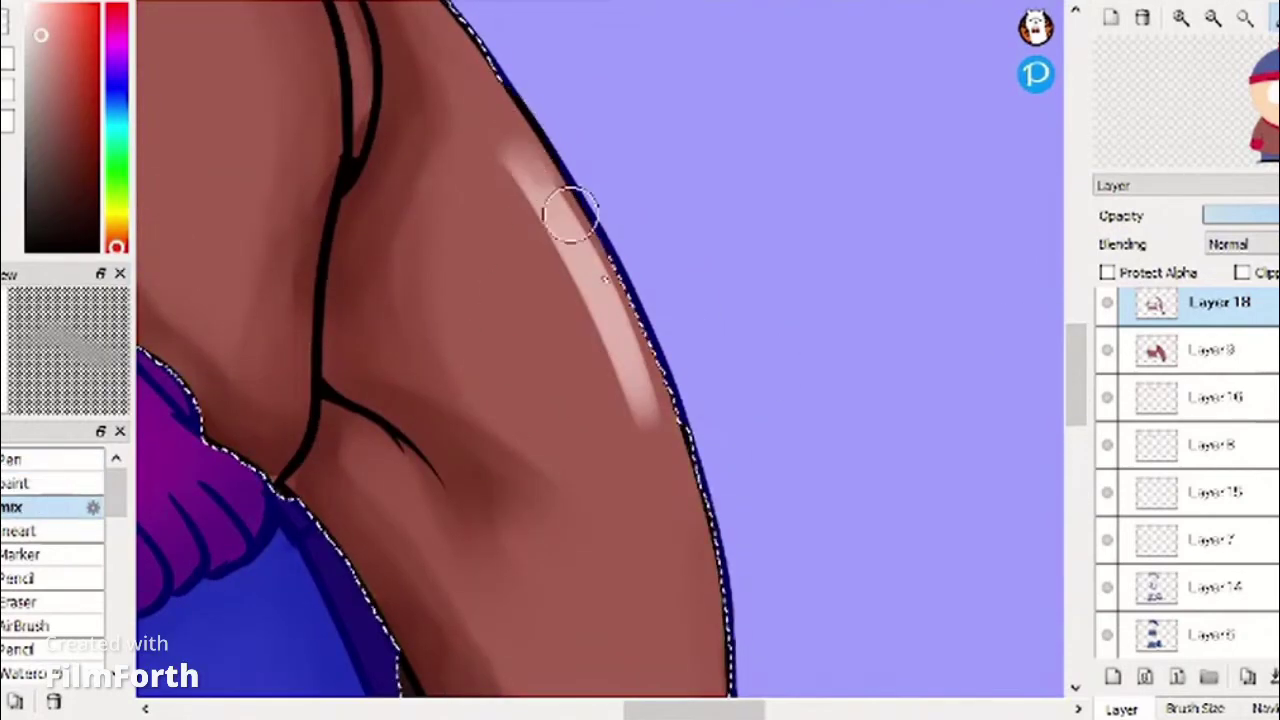
left_click_drag(571, 217, 645, 420)
left_click_drag(503, 149, 635, 395)
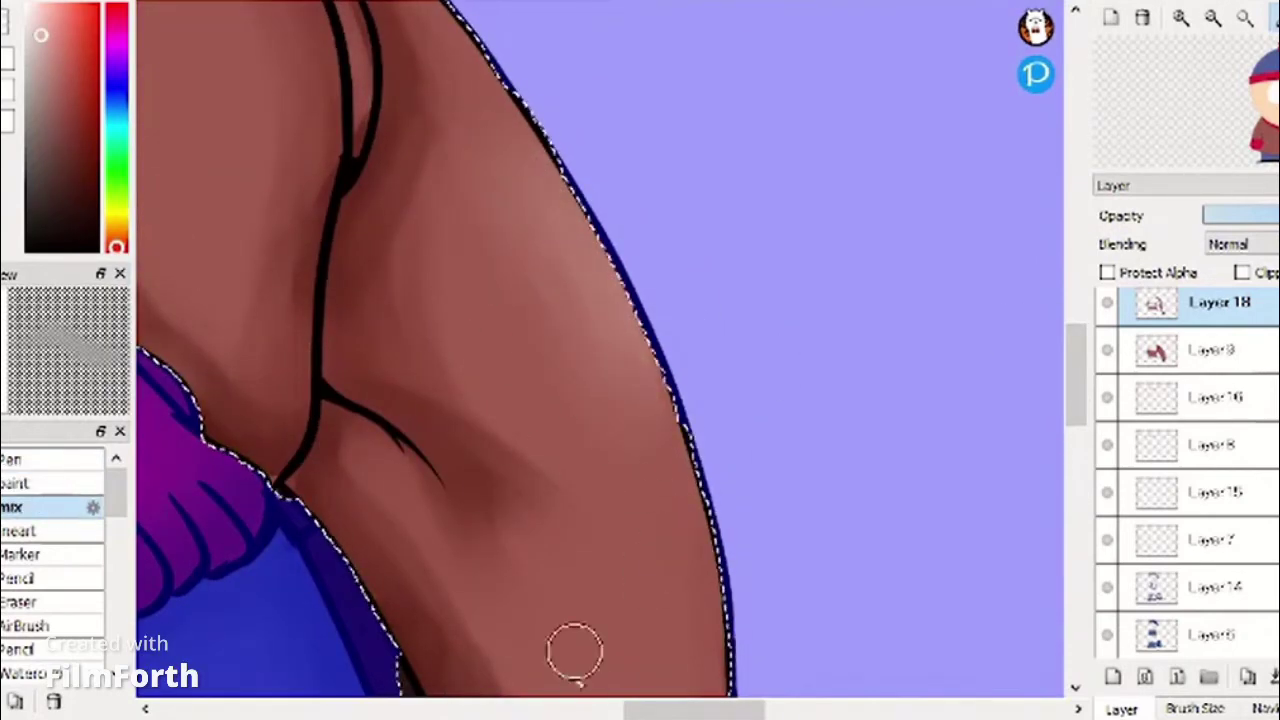
Paint pale highlights near the cuff and elbow of the front sleeve and blend them with the mix brush.
left_click_drag(680, 710, 523, 710)
left_click(22, 480)
left_click_drag(996, 306, 955, 414)
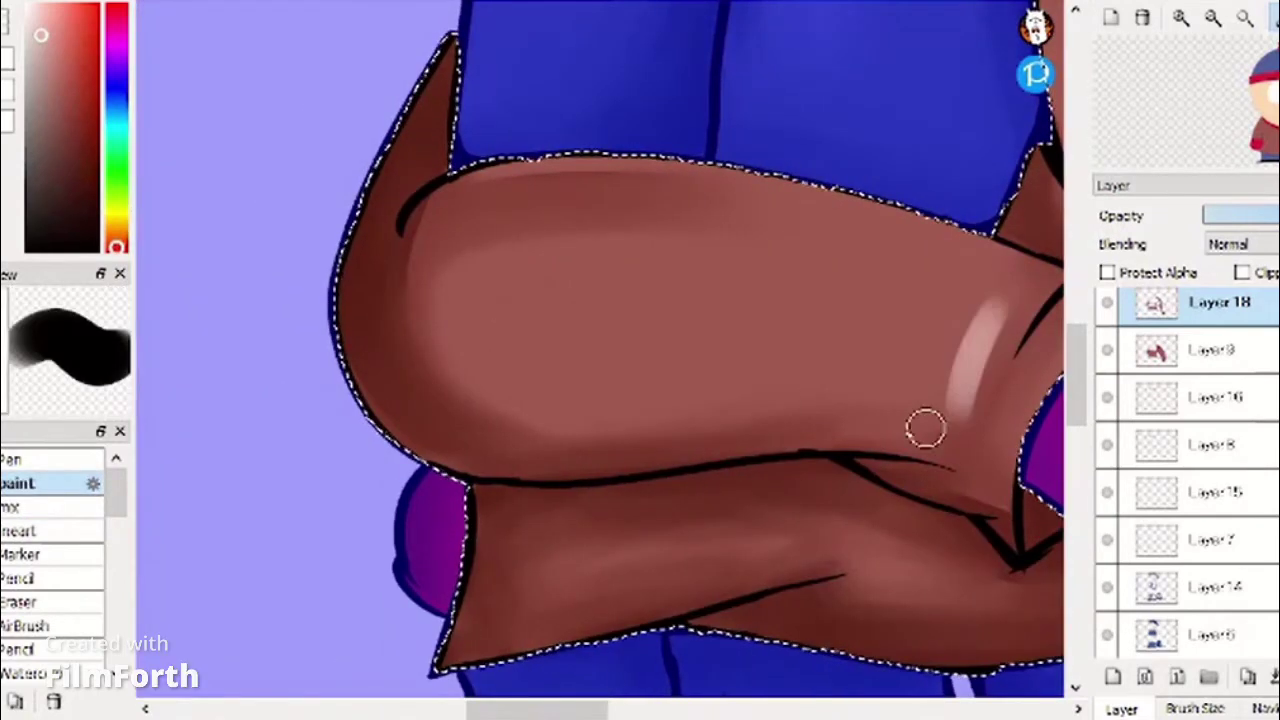
left_click_drag(484, 358, 712, 396)
left_click(40, 506)
left_click_drag(506, 366, 700, 400)
mouse_move(466, 312)
left_mouse_down()
mouse_move(457, 334)
mouse_move(409, 345)
left_mouse_up()
mouse_move(508, 402)
left_mouse_down()
mouse_move(434, 334)
mouse_move(766, 386)
mouse_move(983, 346)
mouse_move(930, 410)
left_mouse_up()
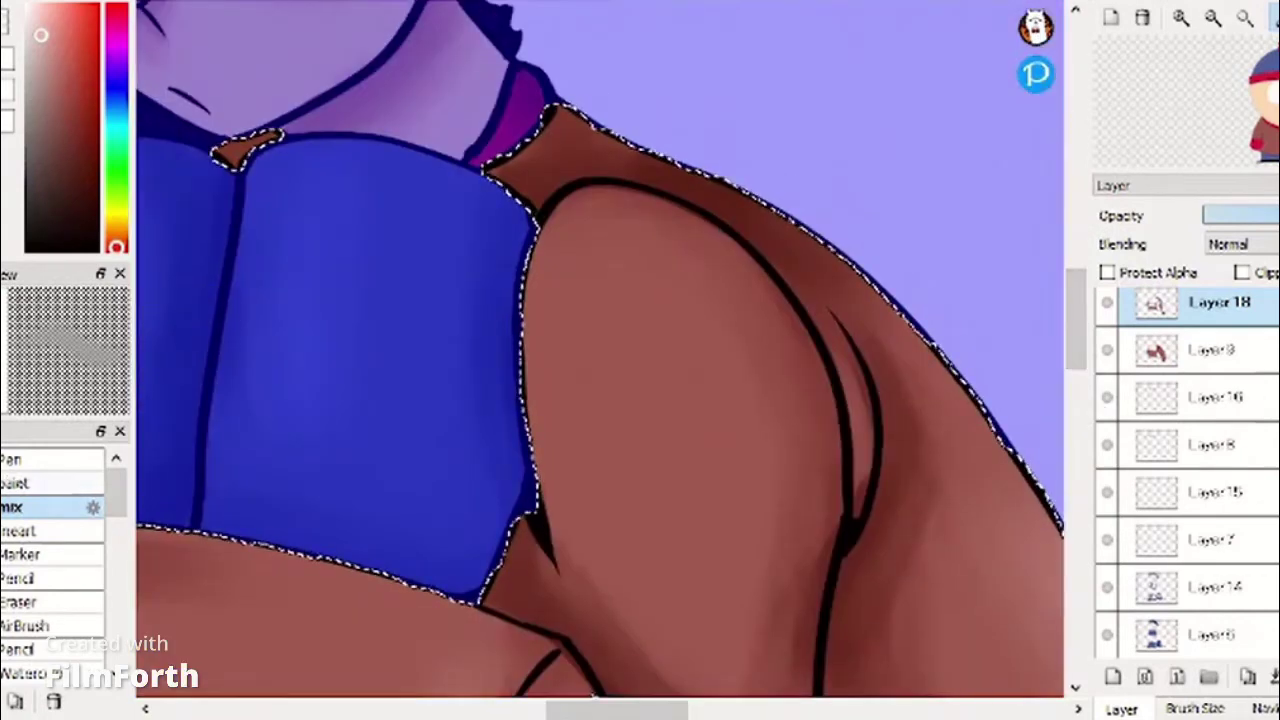
Paint pale highlights on the upper arm and in the narrow armpit fold, and blend the upper-arm highlight.
left_click(15, 483)
left_click_drag(612, 300, 575, 410)
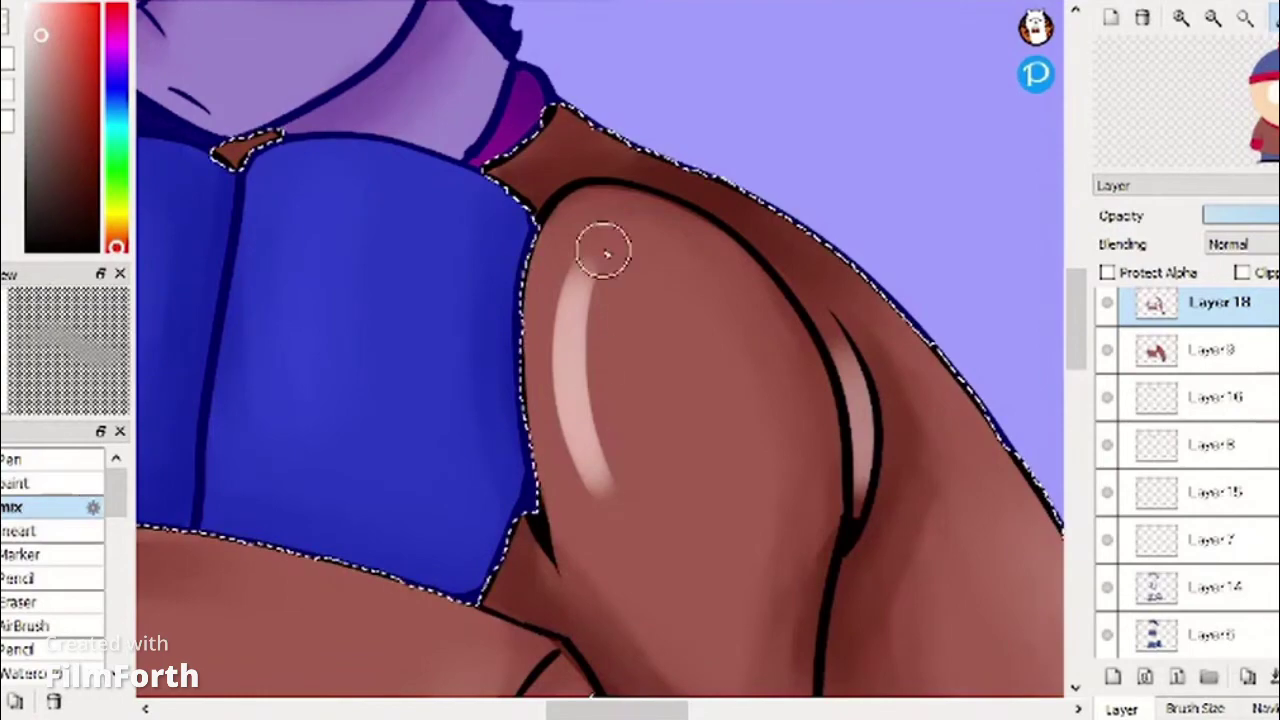
mouse_move(605, 253)
left_mouse_down()
mouse_move(661, 539)
mouse_move(602, 309)
left_mouse_up()
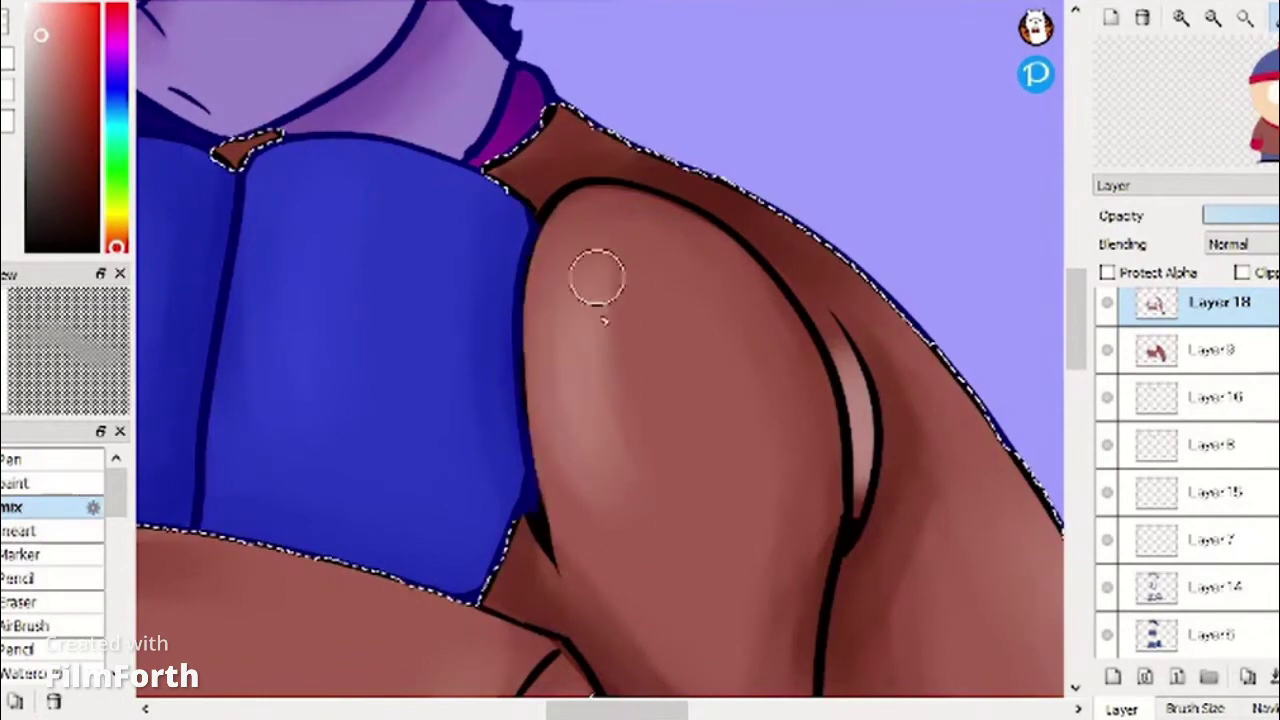
left_click_drag(852, 360, 823, 537)
Make Layer10 the active layer and clear the jacket selection.
left_click_drag(1075, 348, 1075, 297)
scroll(1218, 405, "up", 2)
left_click(1218, 405)
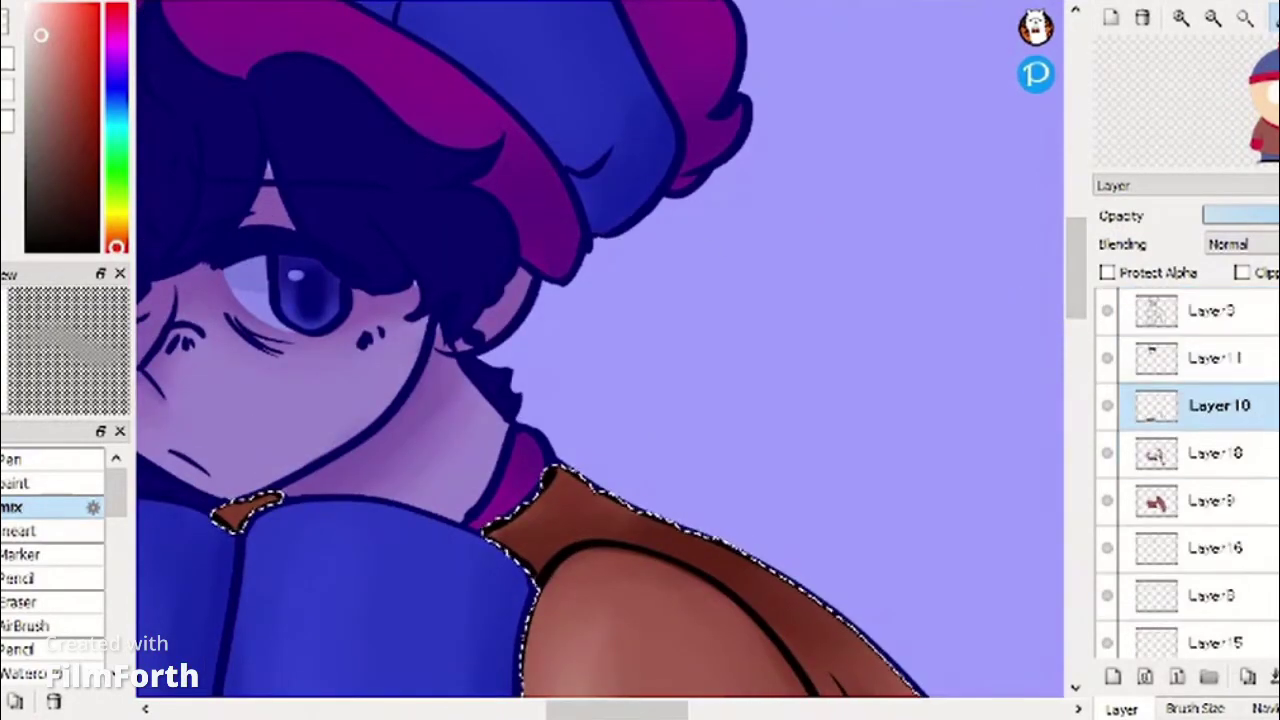
left_click(100, 2)
left_click(190, 110)
Choose a dark brown paint colour, load Layer10's painted areas as a selection and add a new layer above it.
left_click(1075, 356)
left_click_drag(1075, 378, 1075, 460)
left_click(66, 209)
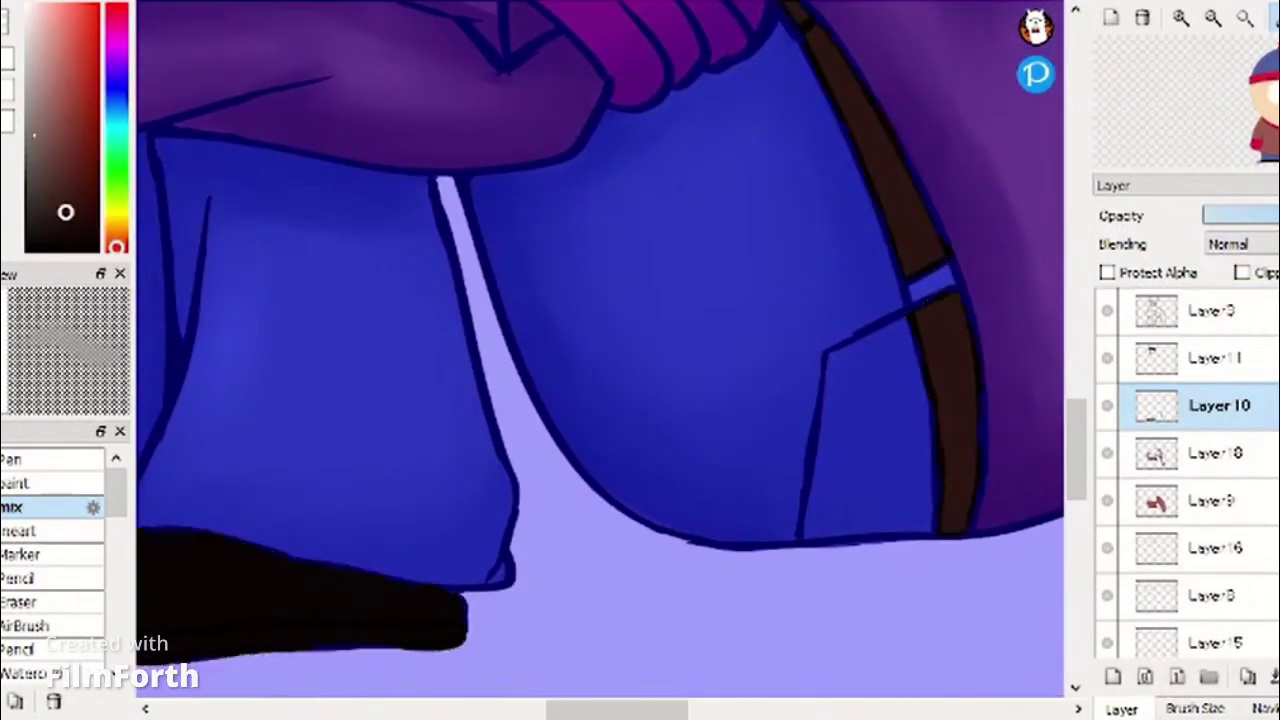
left_click(74, 226)
left_click(52, 483)
key("ctrl+z")
key("ctrl+z")
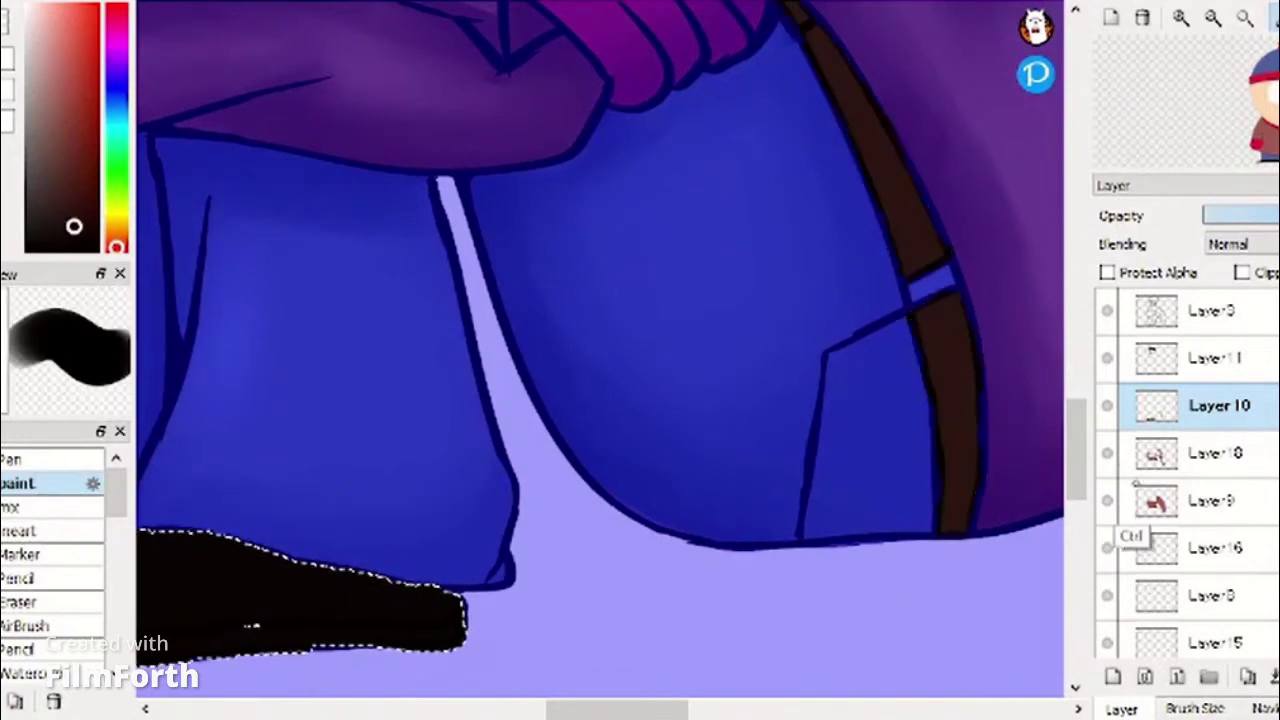
left_click(1113, 677)
Paint dark brown tones along the narrow brown strip between trousers and jacket on Layer19 and blend them.
mouse_move(958, 524)
left_mouse_down()
mouse_move(968, 308)
mouse_move(943, 440)
left_mouse_up()
left_click_drag(912, 262, 932, 238)
left_click_drag(1075, 444, 1075, 402)
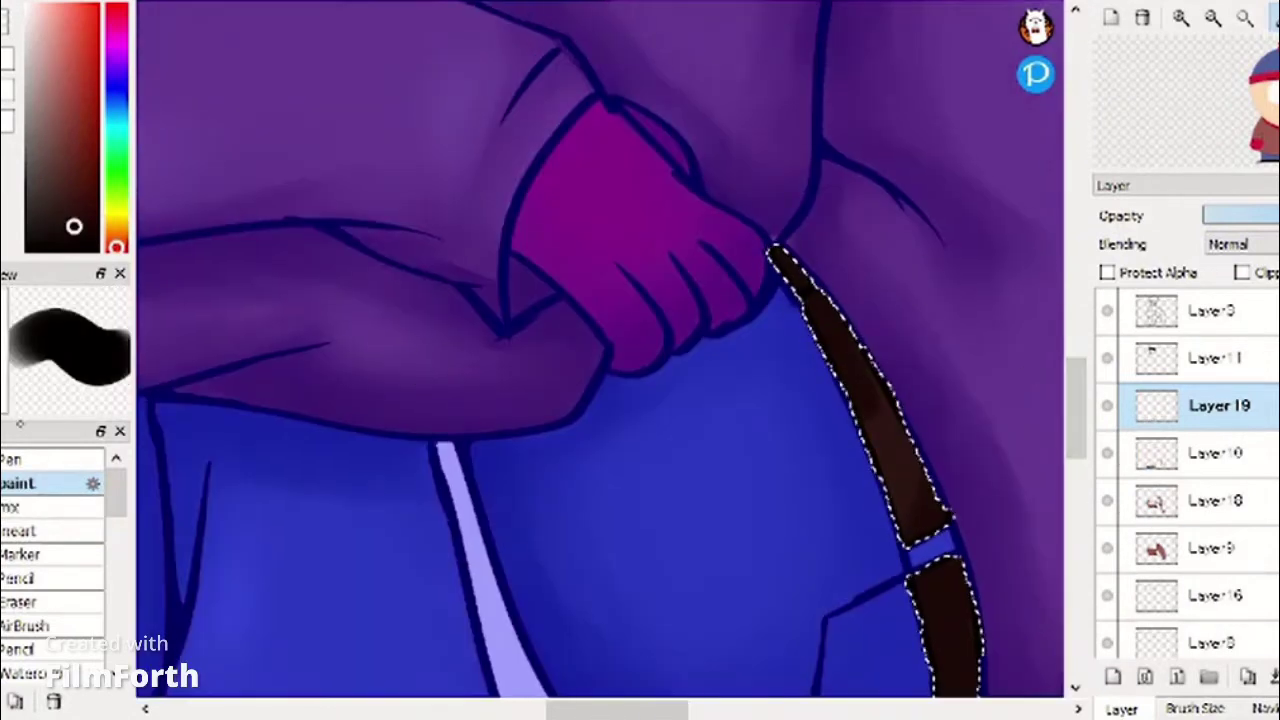
left_click(52, 507)
left_click(52, 483)
left_click(81, 236)
key("m")
key("p")
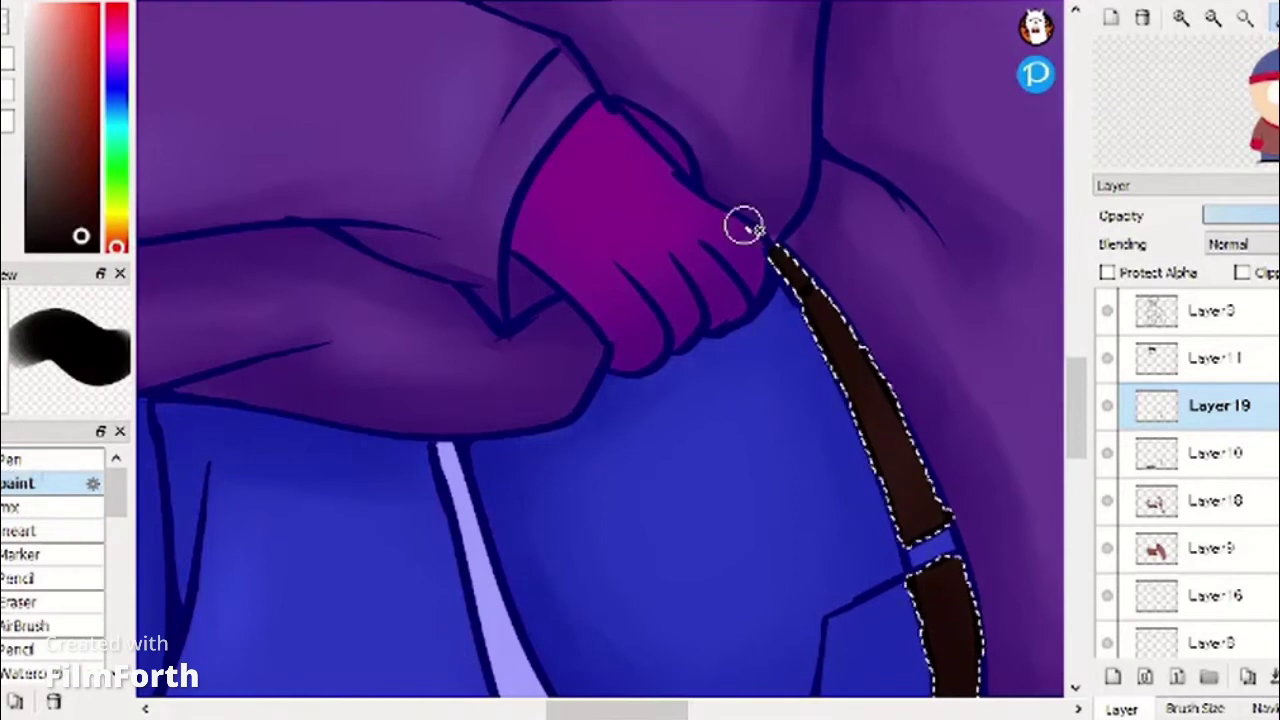
scroll(1031, 411, "down", 4)
key("m")
Choose a greyish brown, paint soft highlights on the toes of both black shoes and blend them.
left_click_drag(1088, 482, 1082, 482)
mouse_move(1071, 484)
left_mouse_down()
mouse_move(1071, 399)
mouse_move(1071, 496)
left_mouse_up()
left_click_drag(614, 710, 545, 710)
left_click(26, 231)
left_click(38, 155)
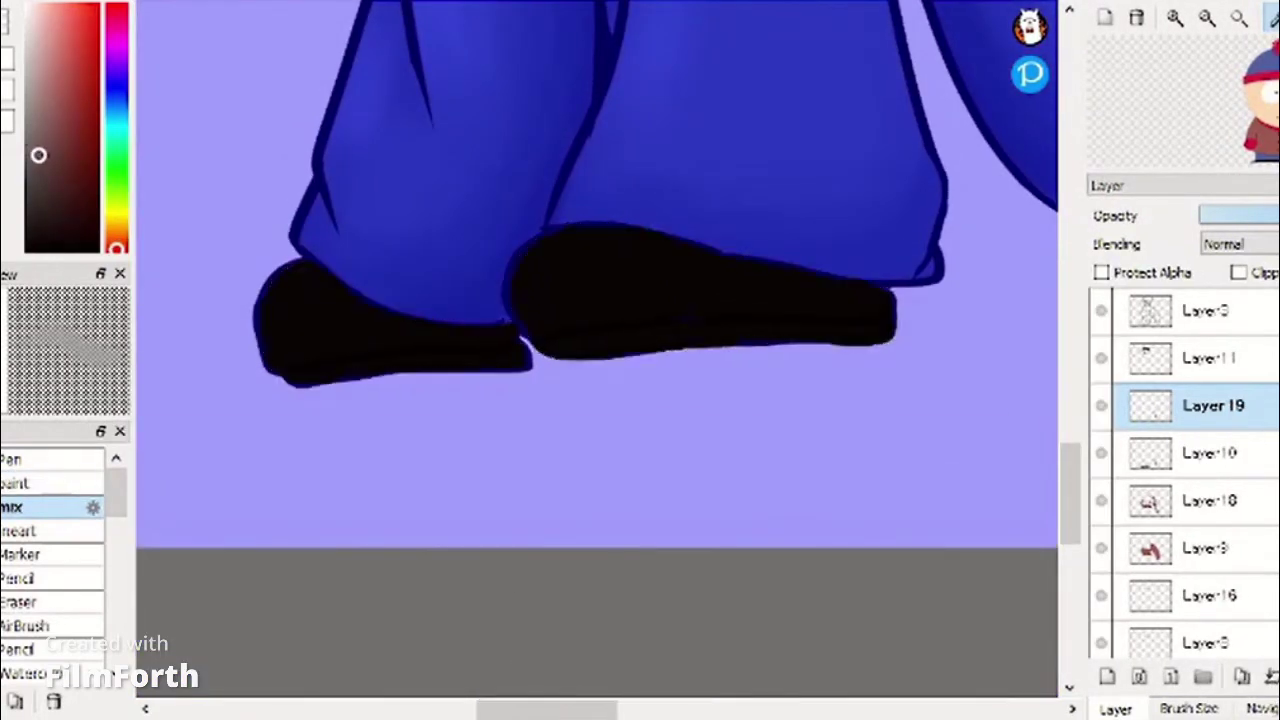
left_click(37, 483)
left_click_drag(298, 288, 285, 312)
left_click_drag(580, 265, 642, 269)
left_click(37, 510)
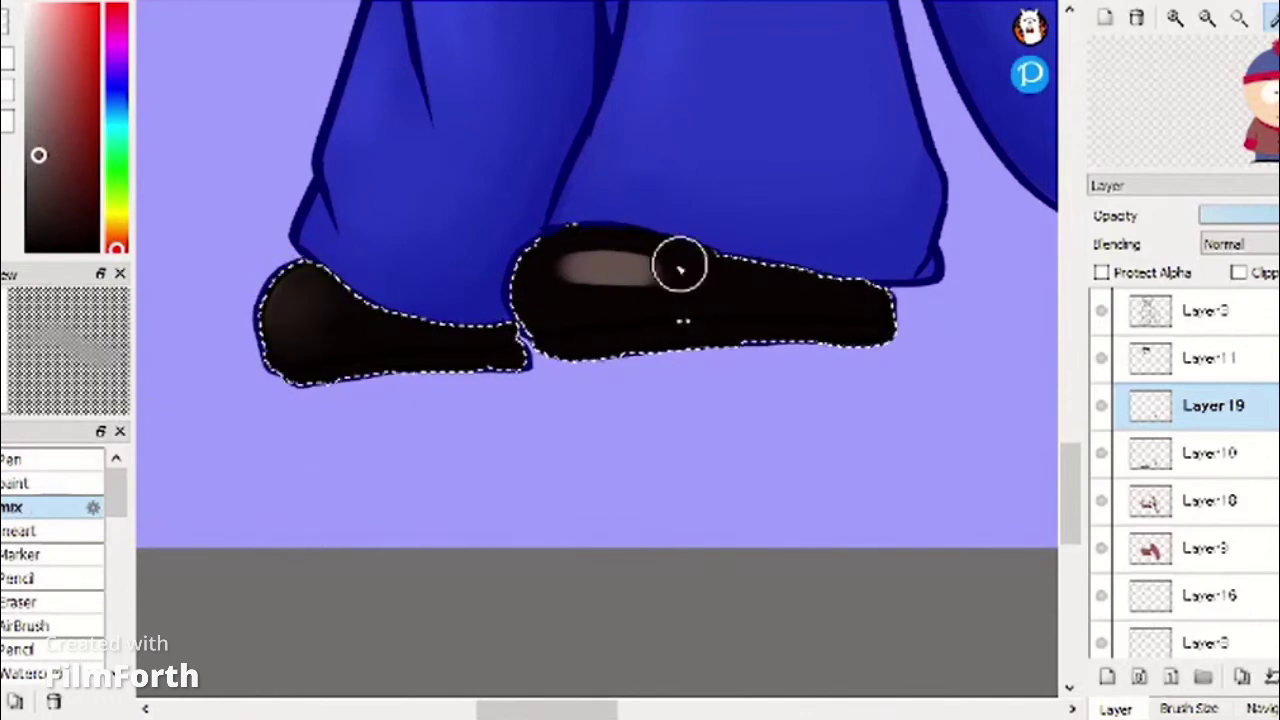
Clear the shoe selection and make Layer11, the hair layer, active.
left_click(1213, 358)
left_click(1150, 453, "ctrl")
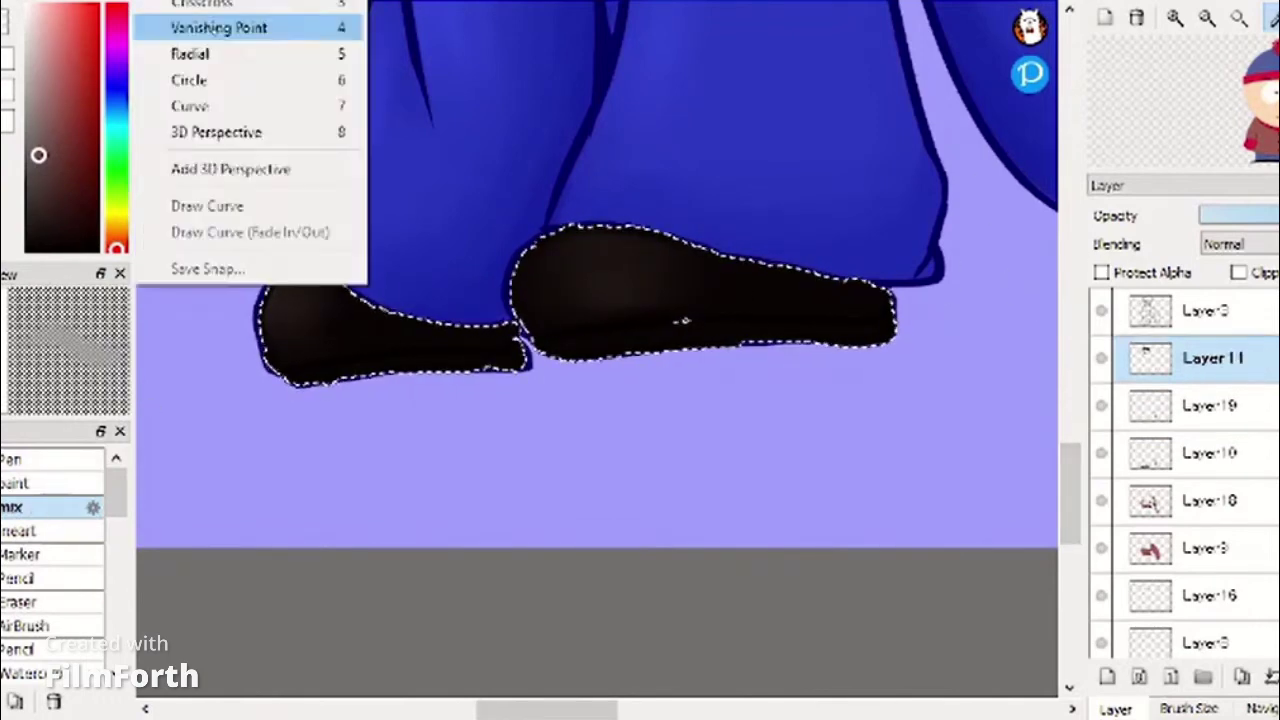
key("ctrl+d")
left_click_drag(1071, 494, 1071, 257)
Load Layer11's hair area as a selection and try adding a new layer above it.
left_click(1150, 358, "ctrl")
left_click(1140, 677)
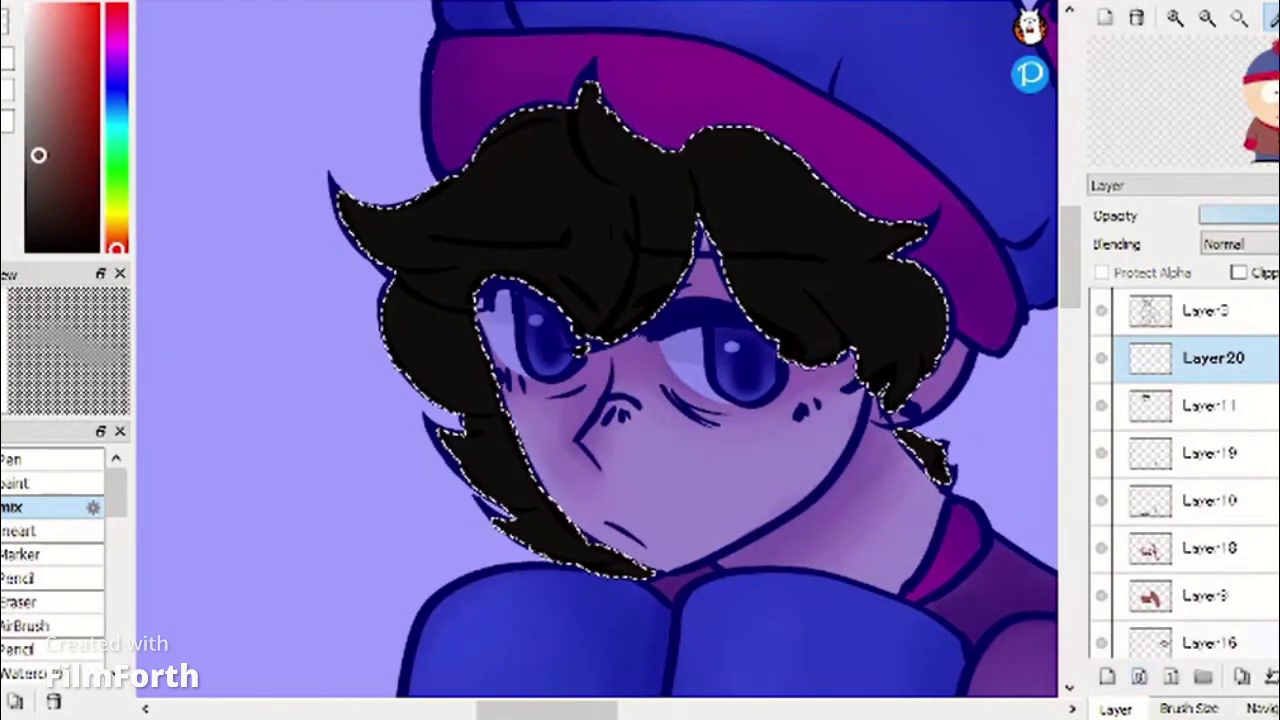
double_click(1213, 358)
left_click(866, 88)
key("ctrl+z")
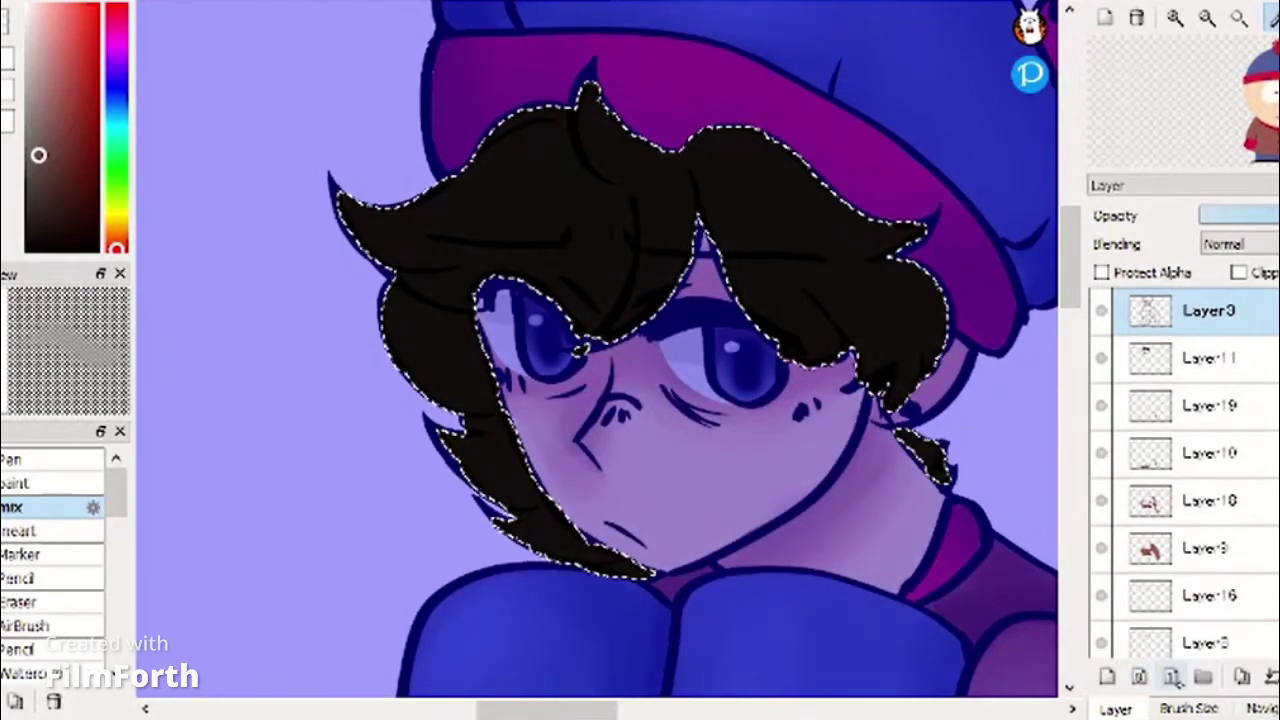
Try adding an 8-bit mask to the hair on Layer11.
left_click(1213, 358)
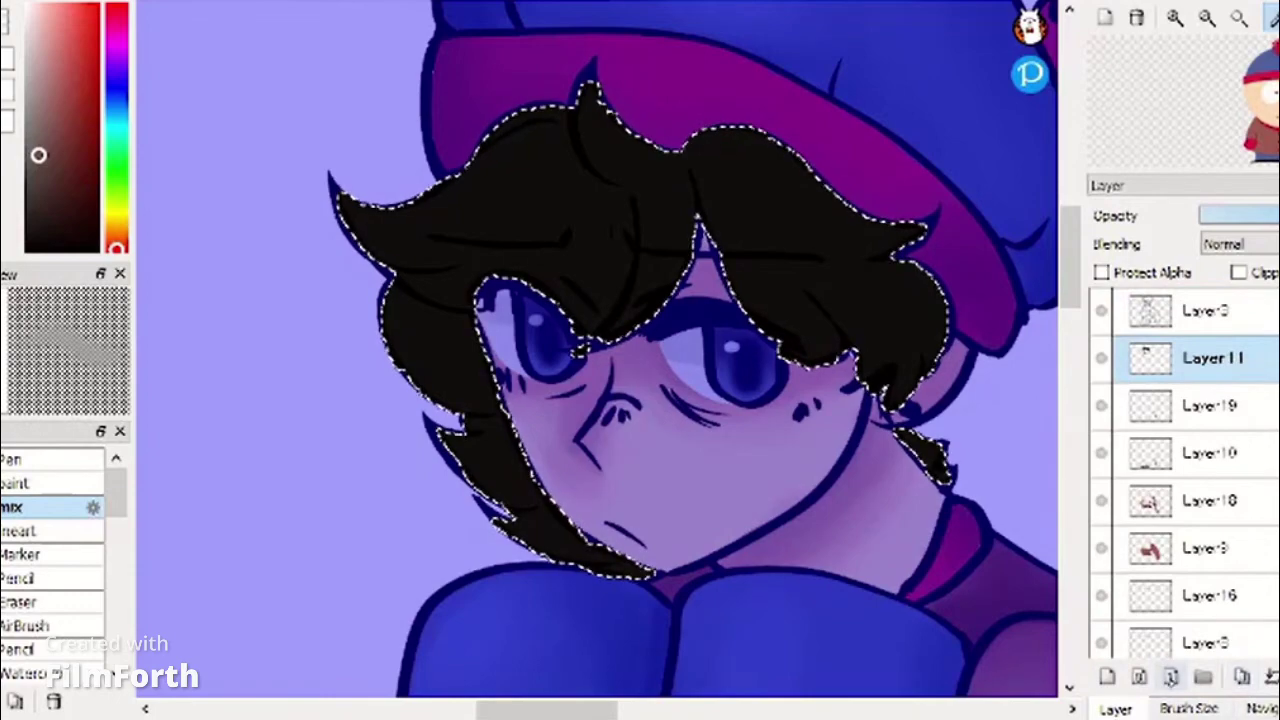
left_click(22, 1)
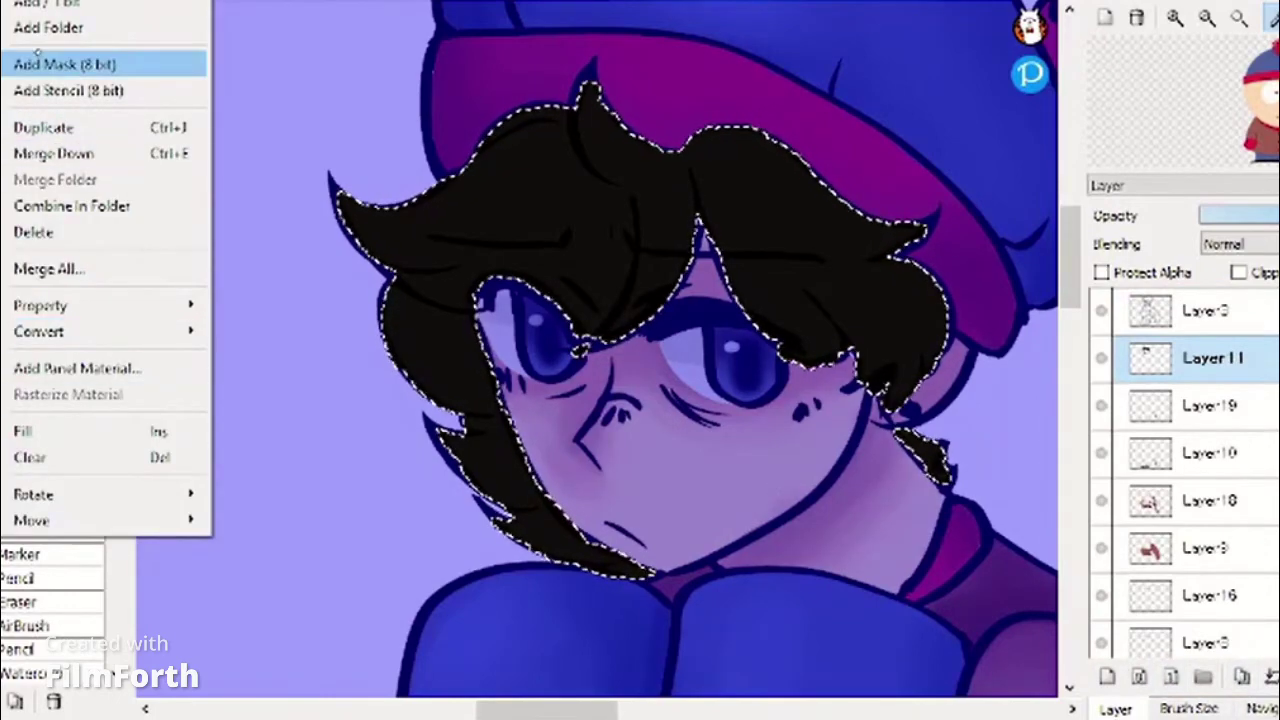
left_click(64, 64)
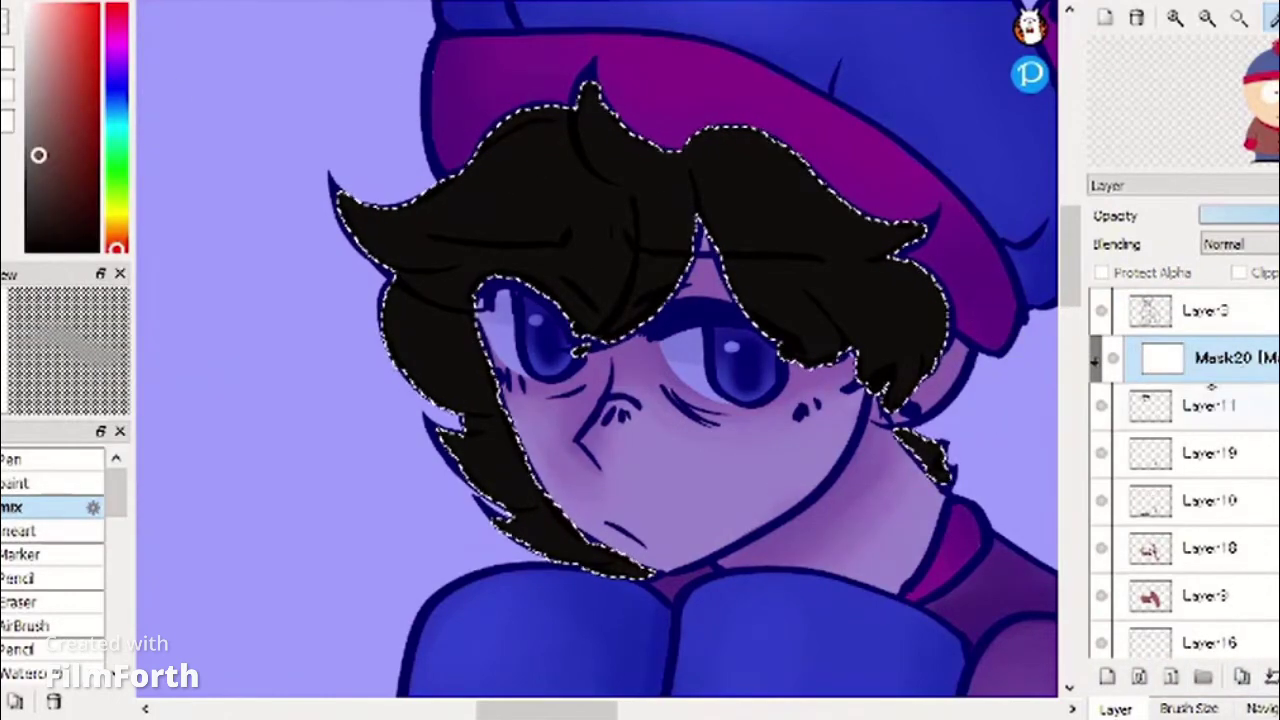
Clear the hair selection and try brush strokes on the mask along the upper hair.
left_click(1211, 403)
left_click(68, 483)
key("ctrl+z")
key("ctrl+d")
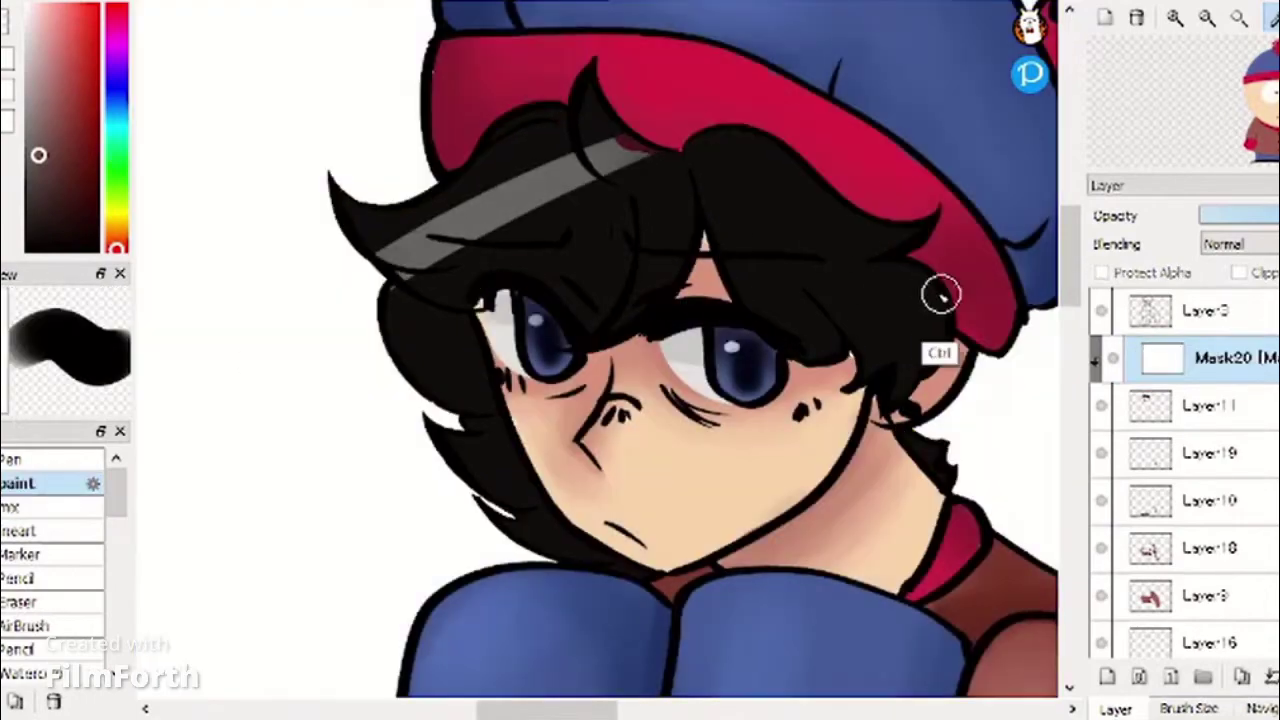
key("ctrl+z")
left_click_drag(594, 60, 893, 229)
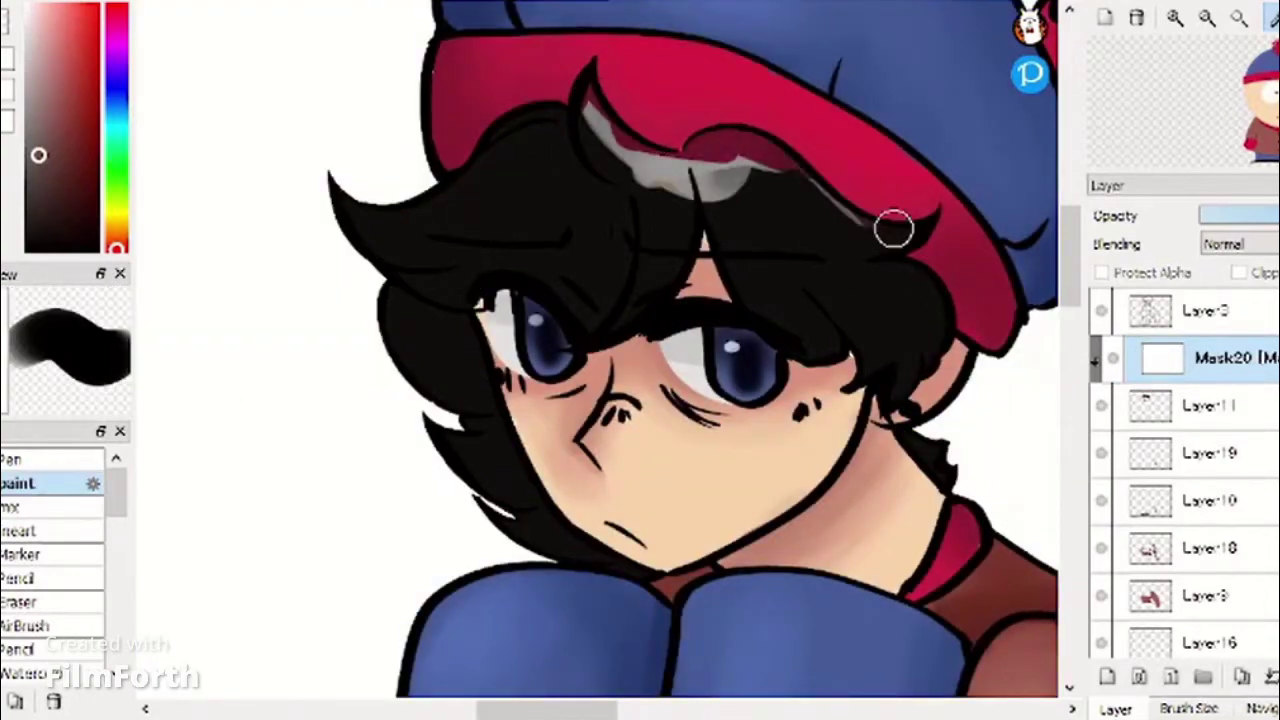
key("ctrl+z")
left_click_drag(1067, 277, 1066, 272)
scroll(1066, 272, "down", 3)
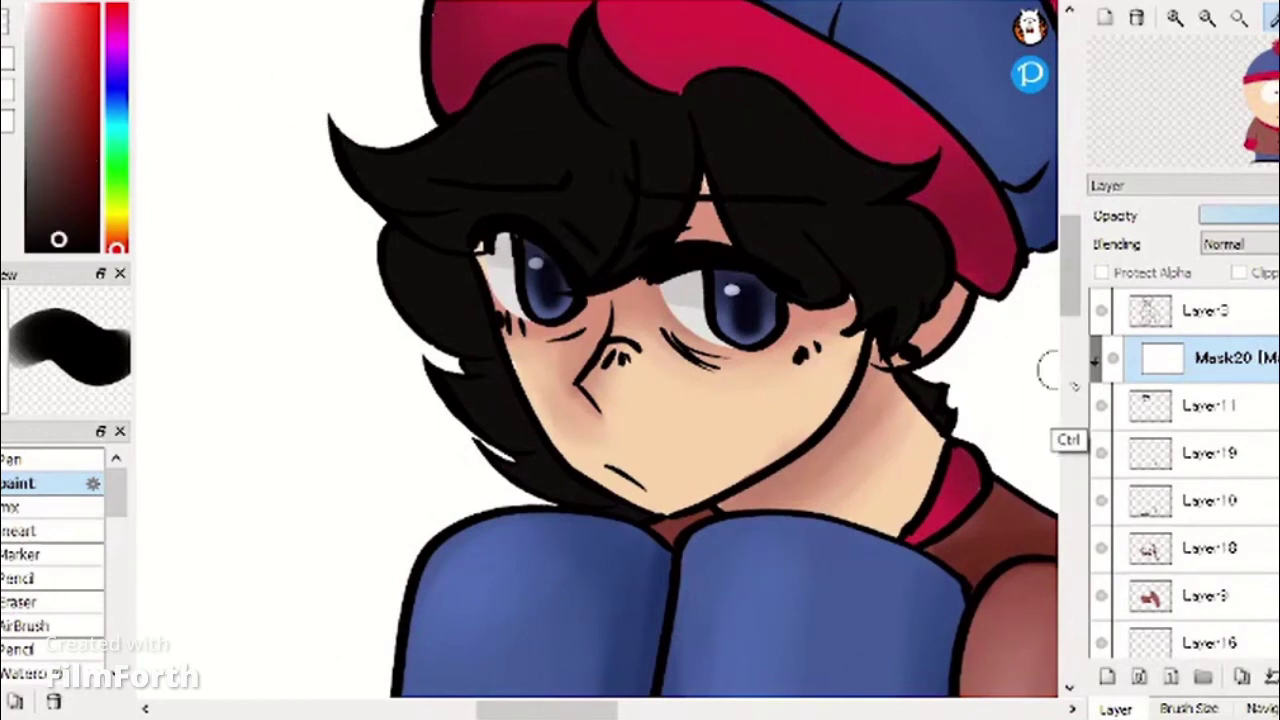
Select the hair from Layer11's opacity, paint very dark brown tones over it on new Layer20 and blend them.
left_click_drag(1239, 360, 1239, 408)
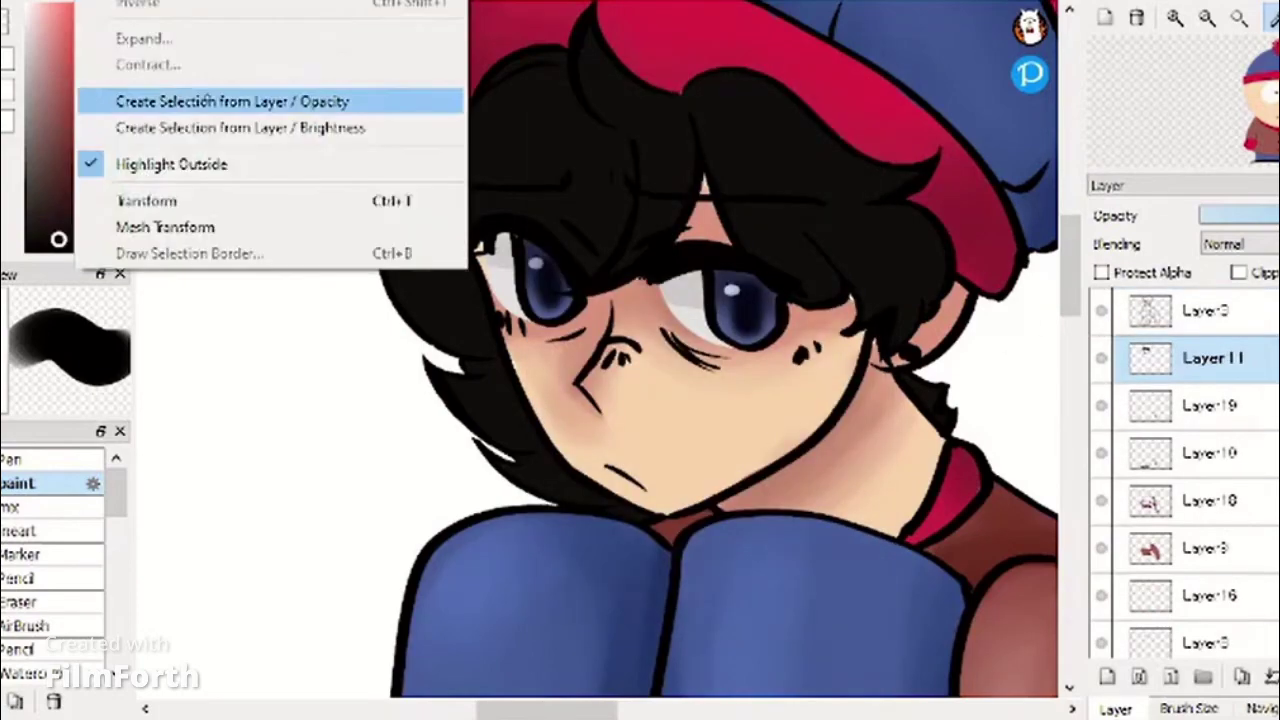
left_click(286, 100)
left_click(583, 32)
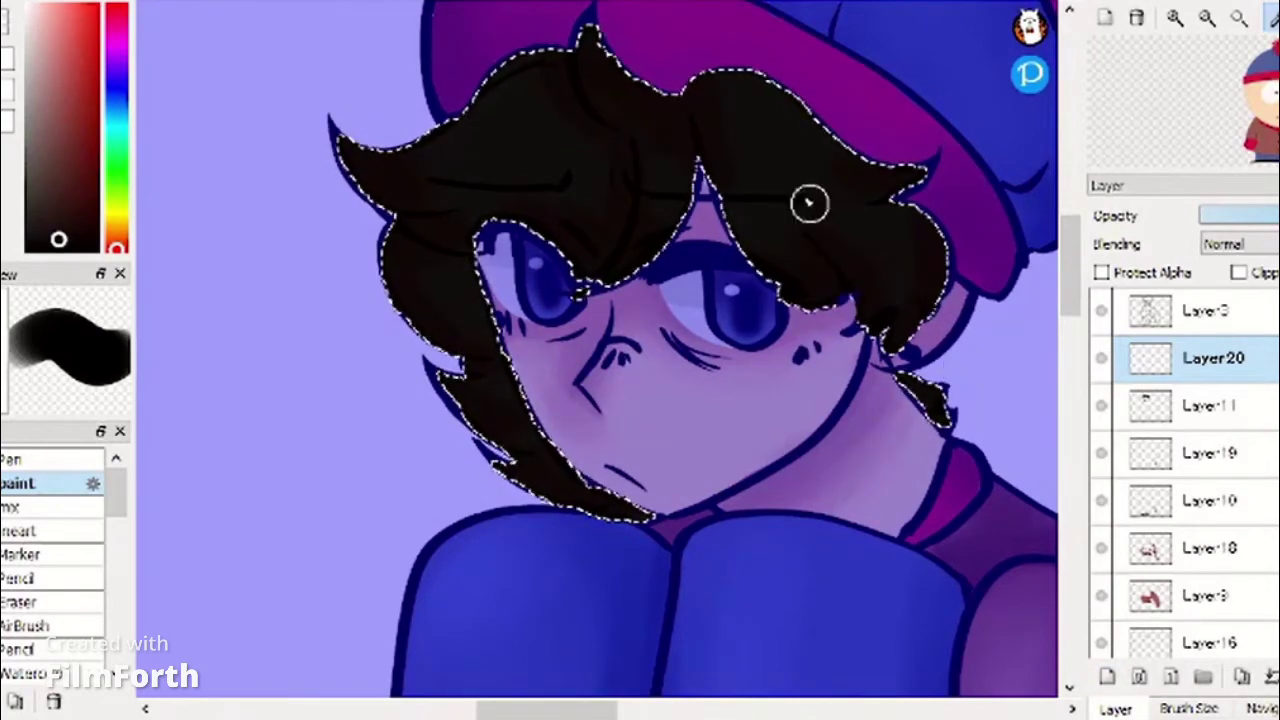
left_click(22, 507)
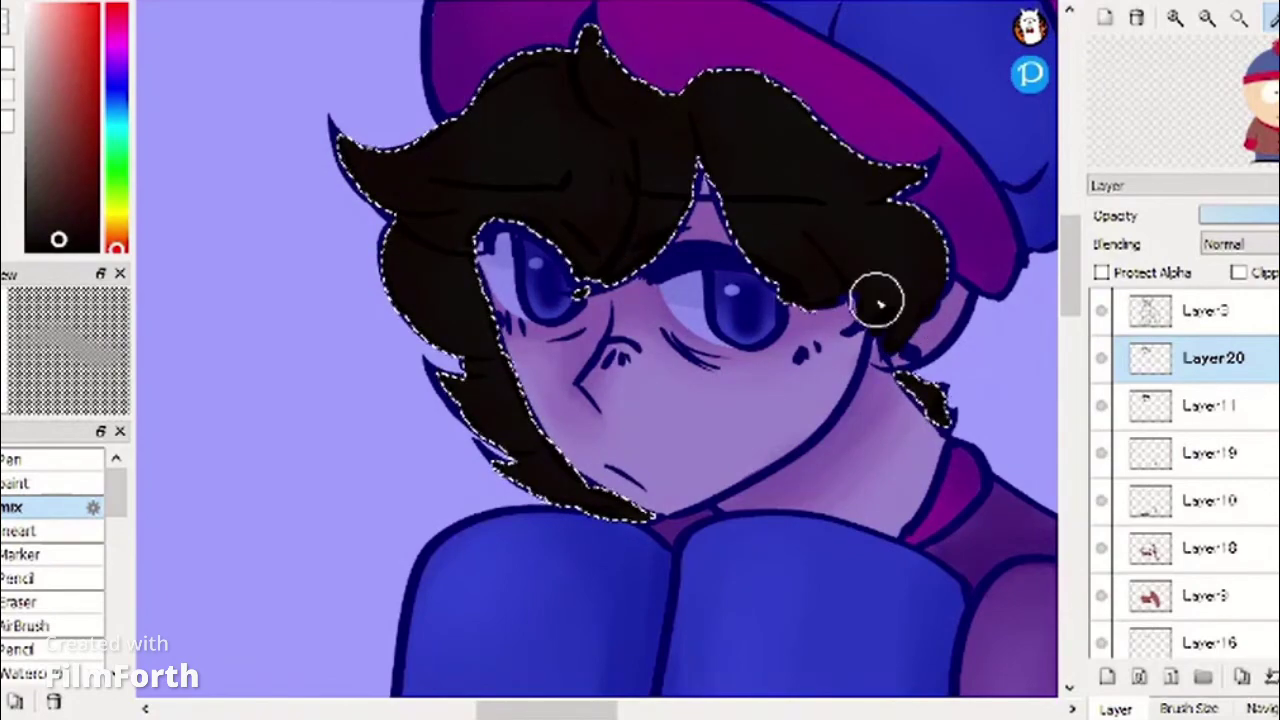
Add Layer21 above Layer20, paint soft grey highlights across the hair locks and blend them.
left_click(1107, 677)
left_click(20, 483)
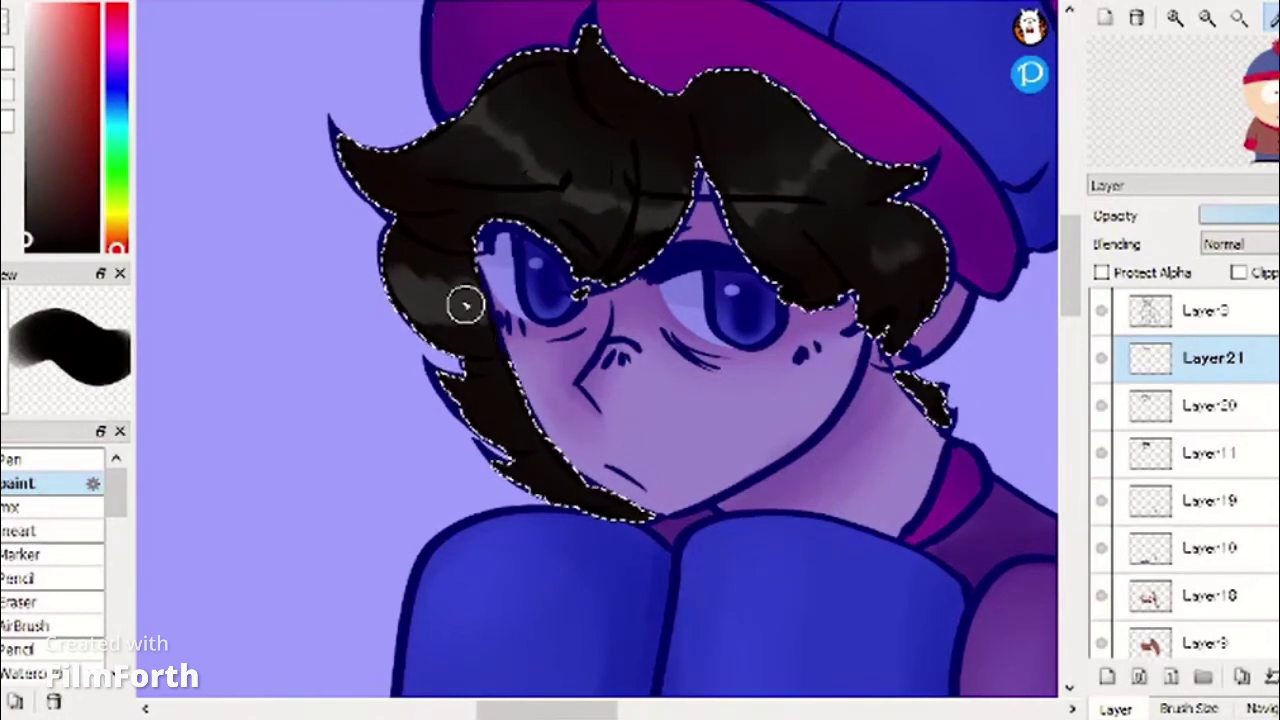
key("ctrl+d")
left_click(20, 507)
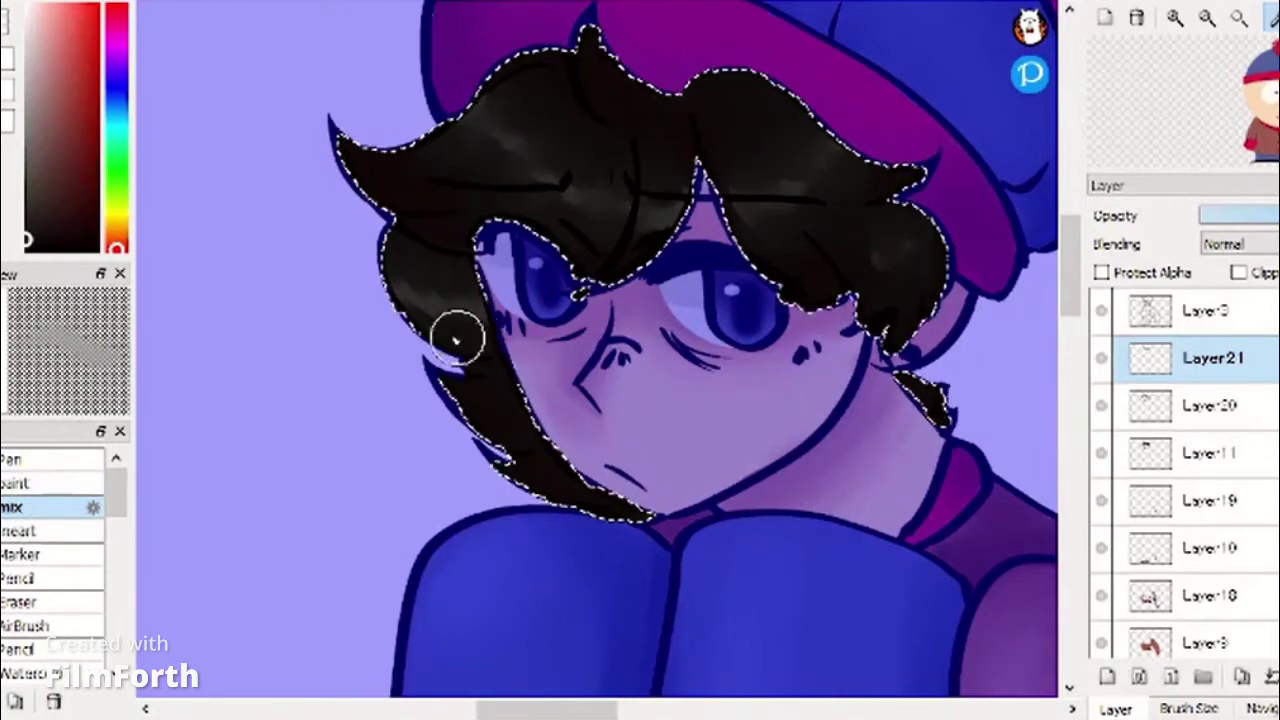
Paint lighter grey spots on the main hair highlights, blend them and clear the hair selection.
left_click(27, 202)
left_click(40, 483)
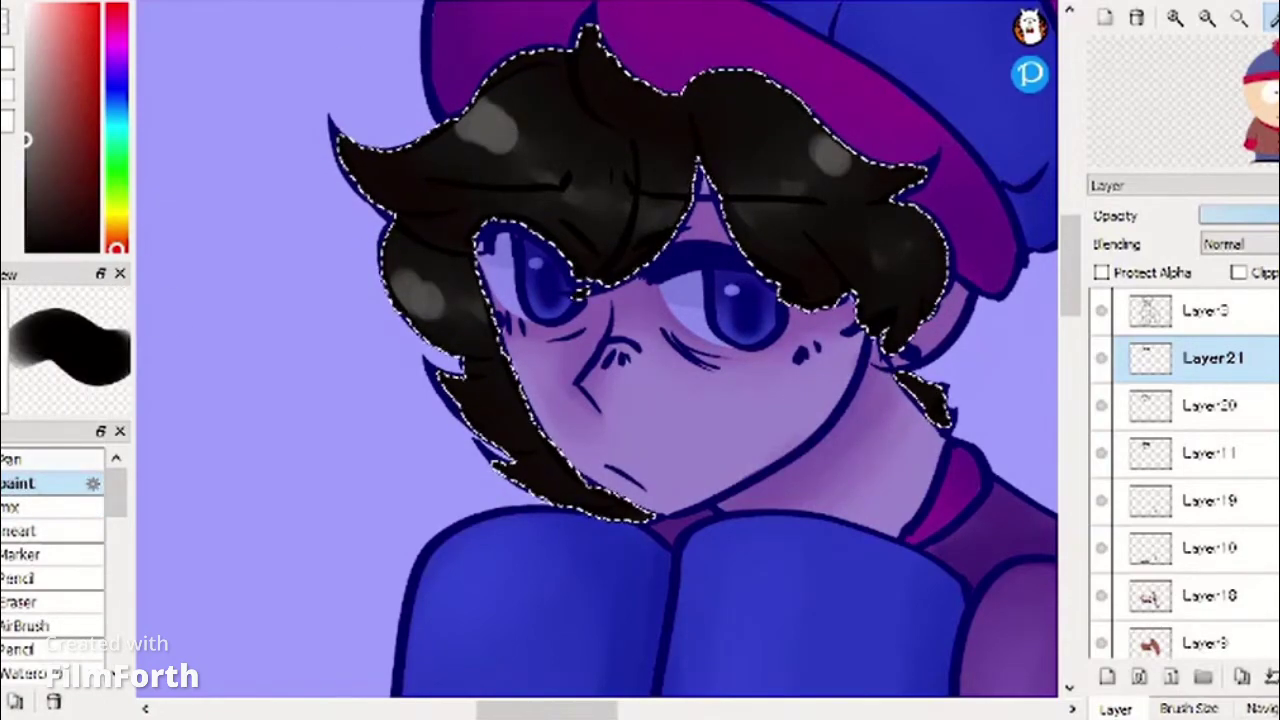
left_click(1210, 311)
key("ctrl+d")
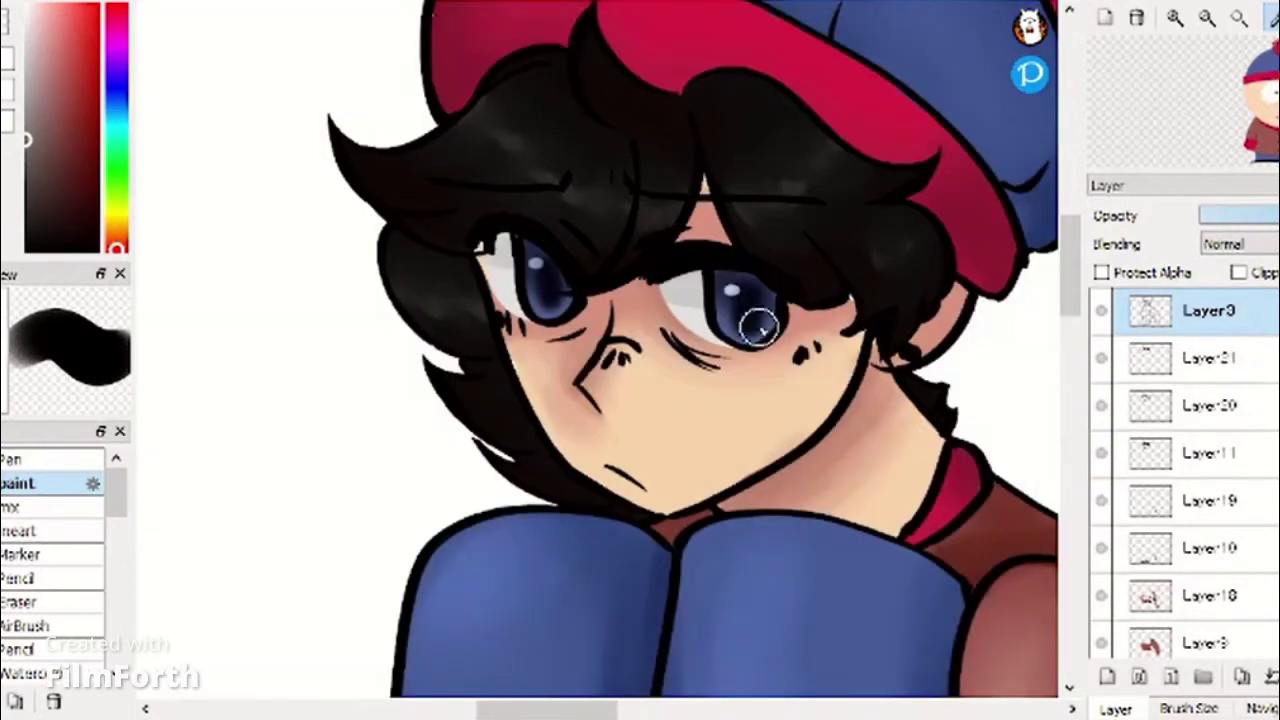
Duplicate the line art on Layer3 and apply a Gaussian Blur of 5.13 to the copy.
scroll(763, 329, "down", 4)
left_click_drag(530, 710, 571, 710)
scroll(998, 375, "down", 3)
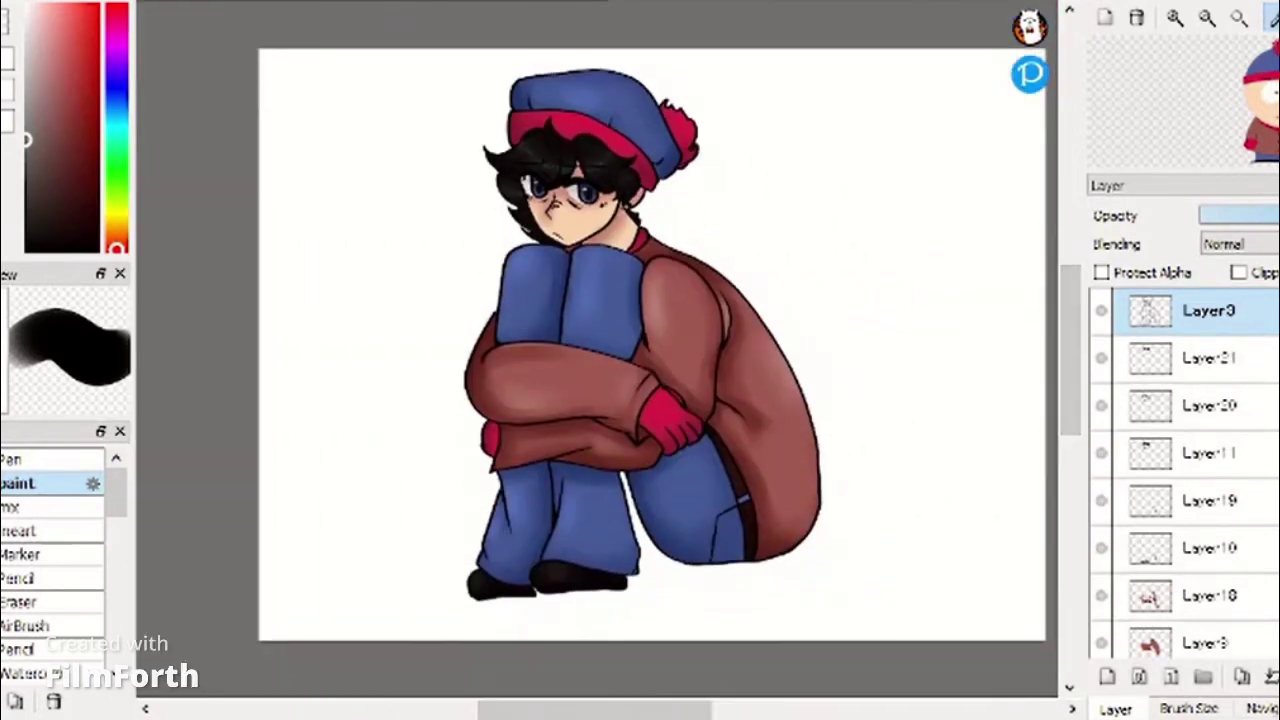
left_click(1242, 677)
left_click(42, 2)
left_click(90, 190)
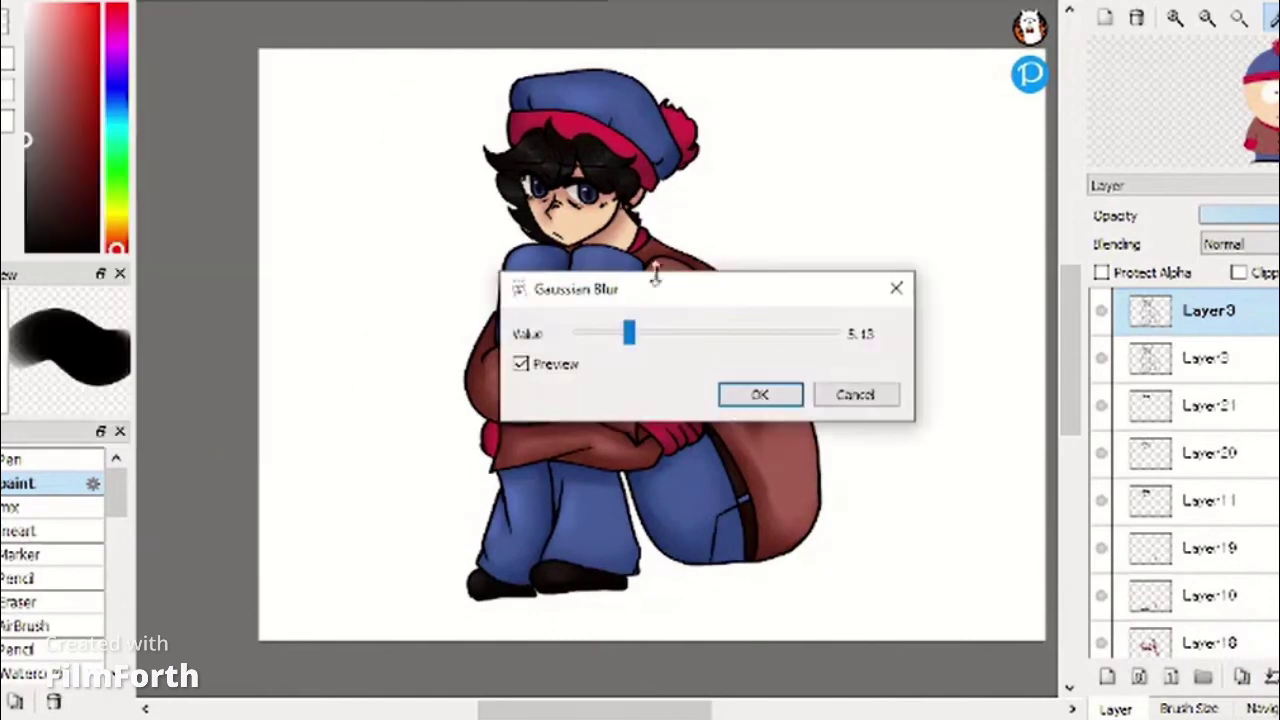
left_click(760, 394)
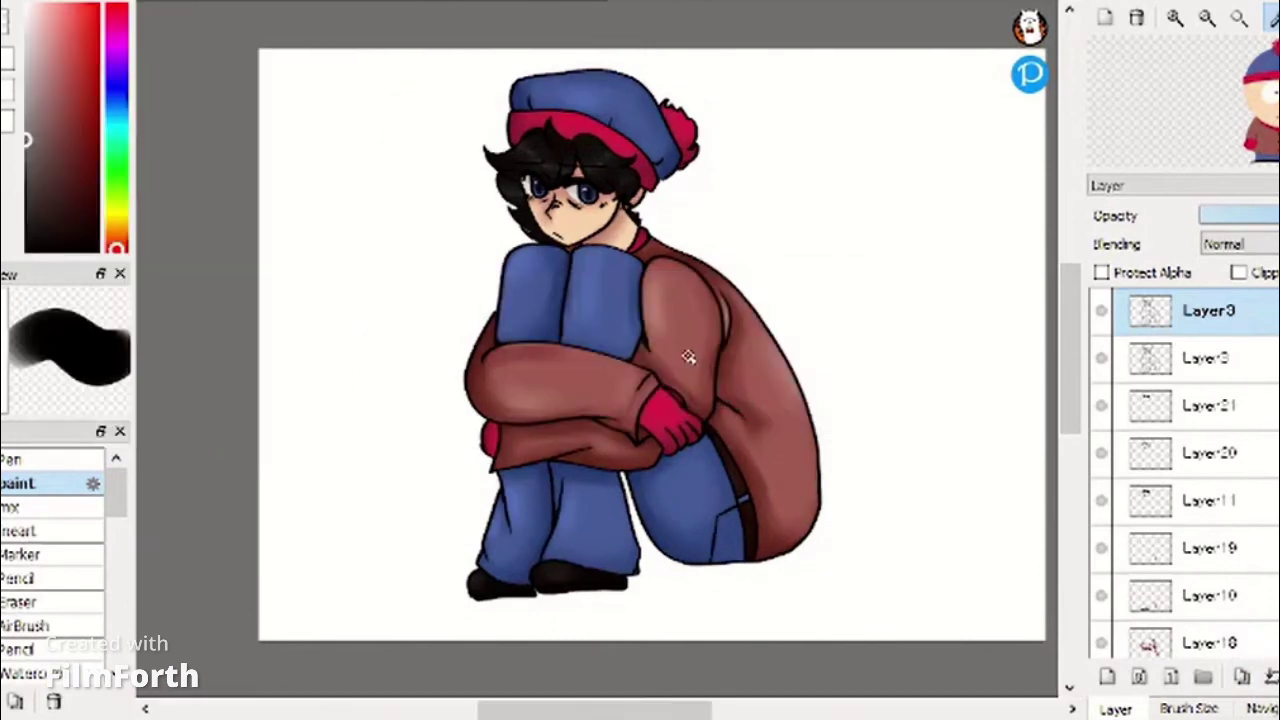
Load Layer4's skin area as a selection and choose a muted red paint colour.
scroll(788, 201, "up", 5)
left_click_drag(686, 710, 622, 711)
key("e")
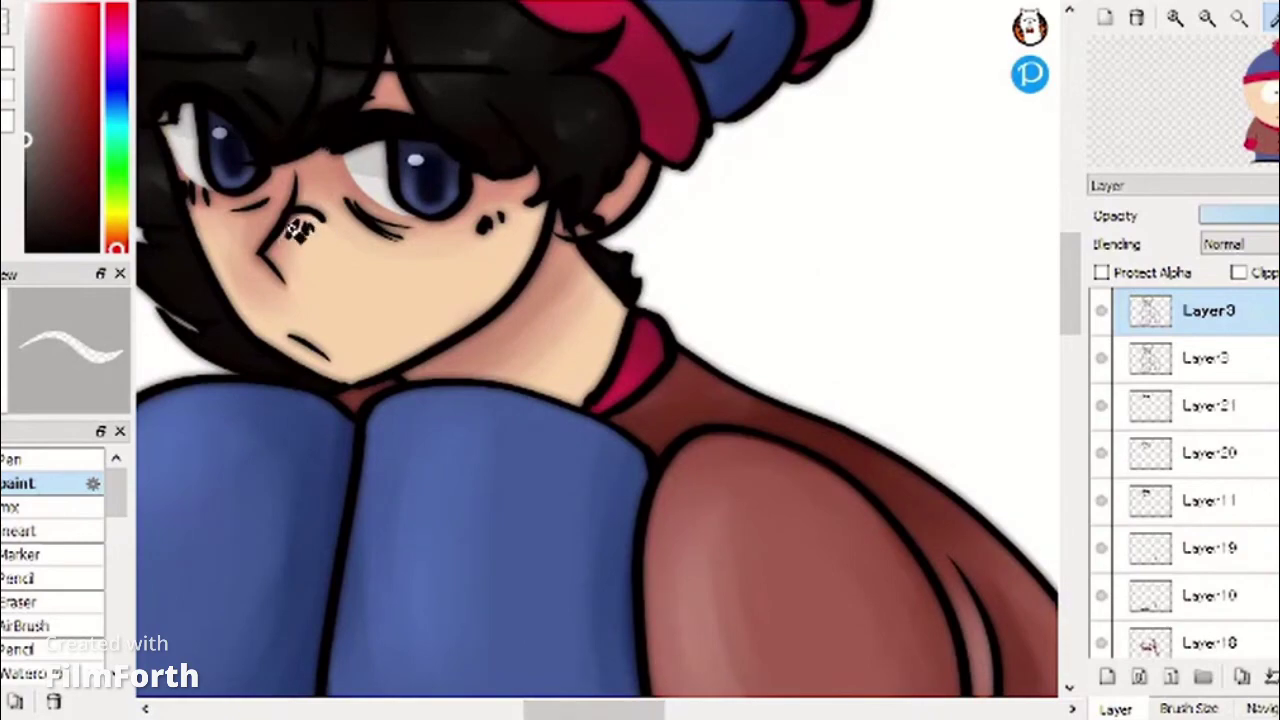
scroll(826, 291, "down", 4)
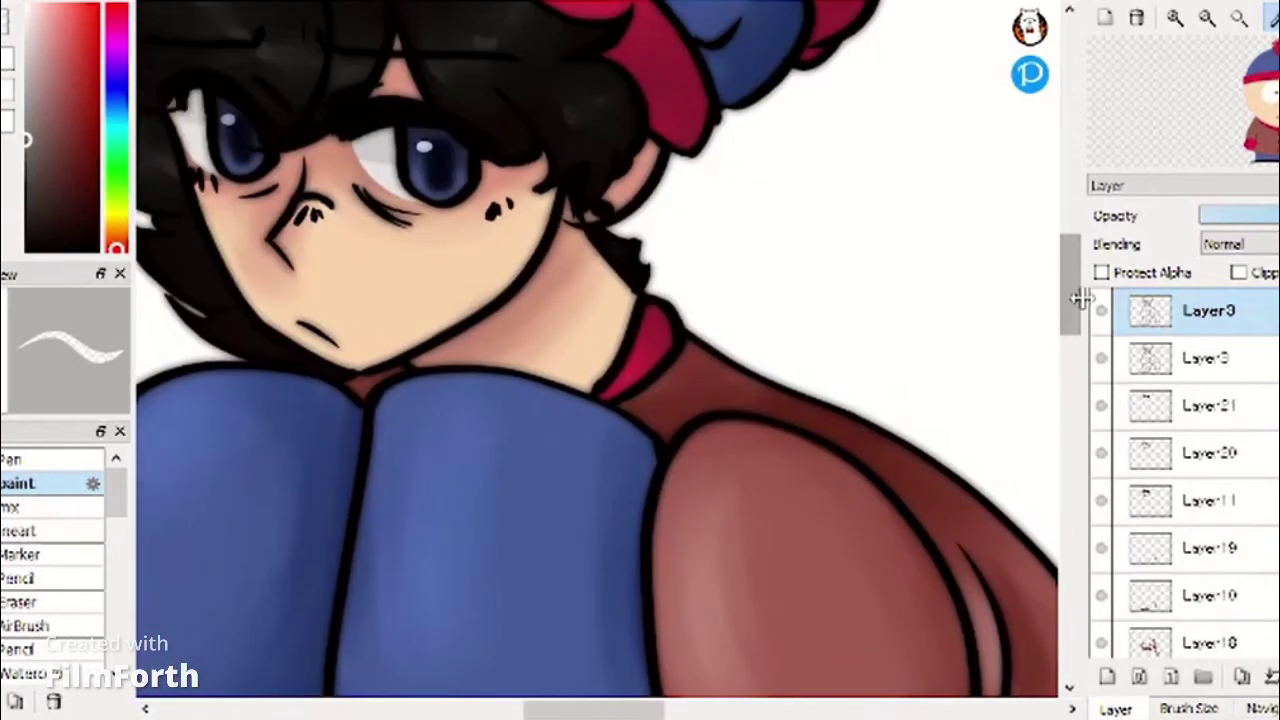
scroll(1190, 470, "down", 5)
left_click(1208, 540)
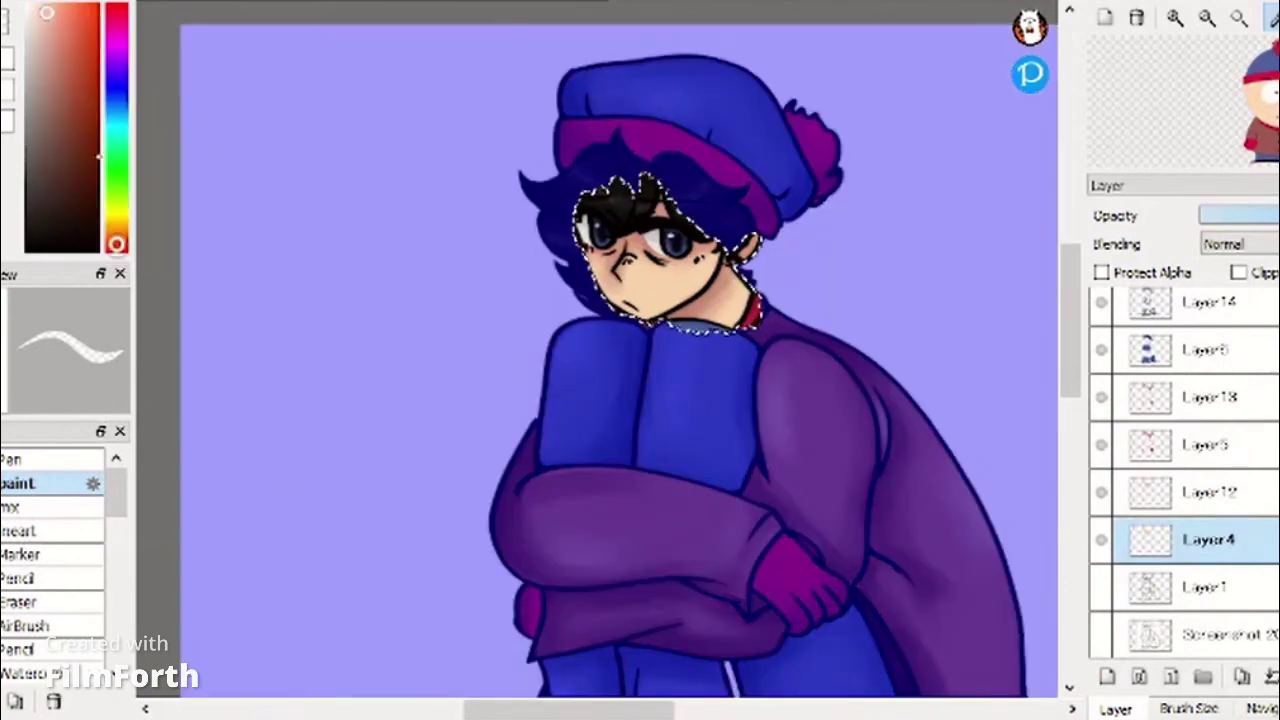
right_click(753, 313)
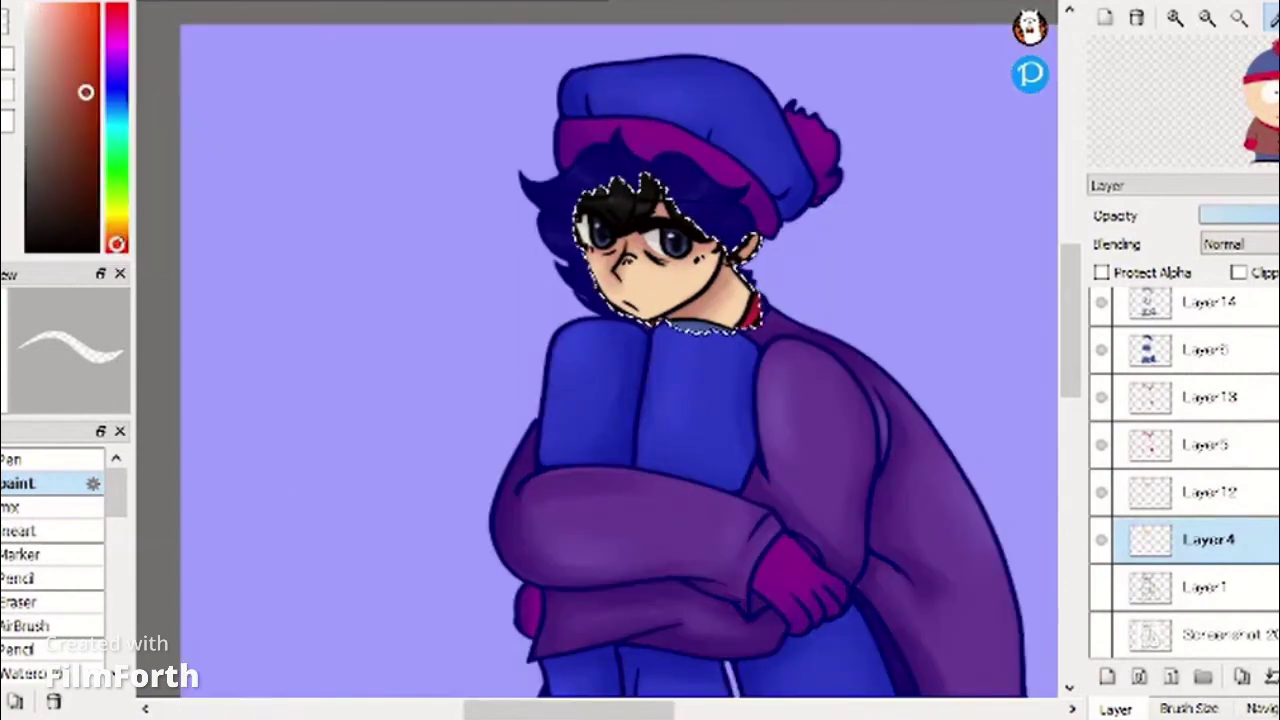
Paint a red blush across the cheeks and nose on new Layer23 above Layer12 and blend it.
key("z")
mouse_move(588, 250)
left_mouse_down()
mouse_move(598, 274)
mouse_move(640, 258)
mouse_move(632, 243)
mouse_move(598, 264)
left_mouse_up()
left_click(1165, 488)
left_click(1107, 677)
left_click(40, 507)
mouse_move(648, 264)
left_mouse_down()
mouse_move(690, 262)
mouse_move(673, 252)
left_mouse_up()
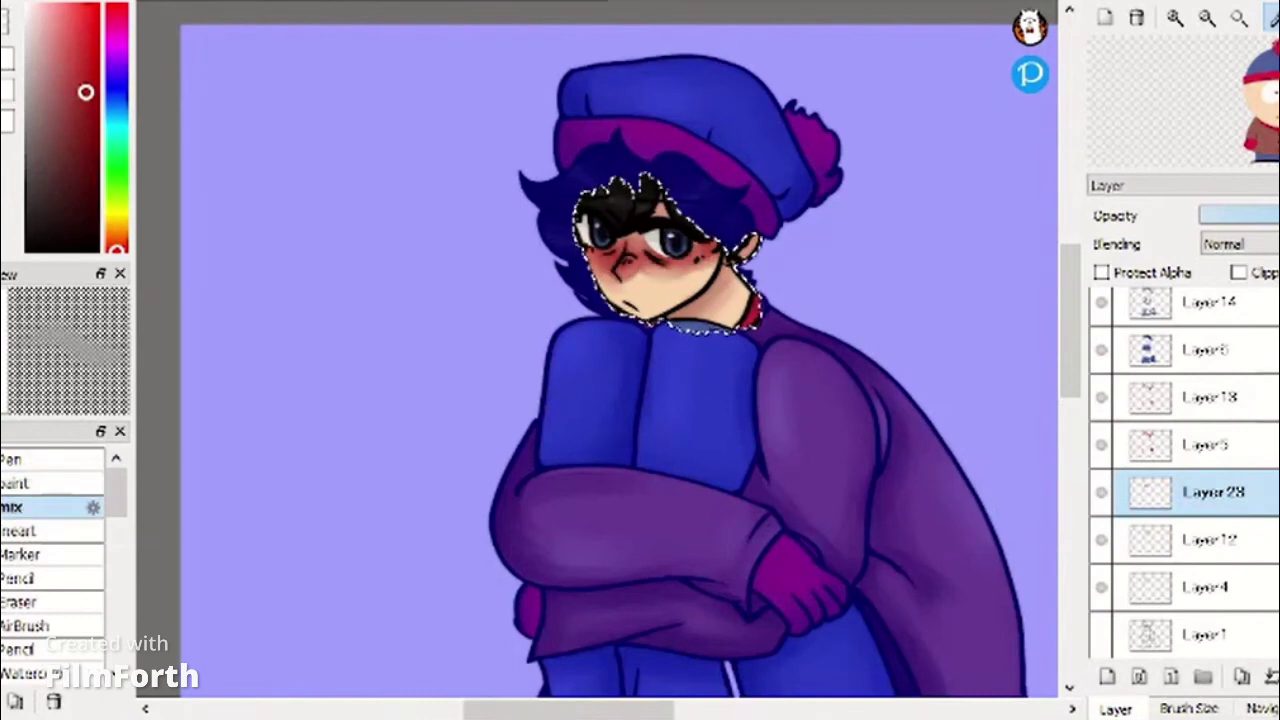
key("ctrl+d")
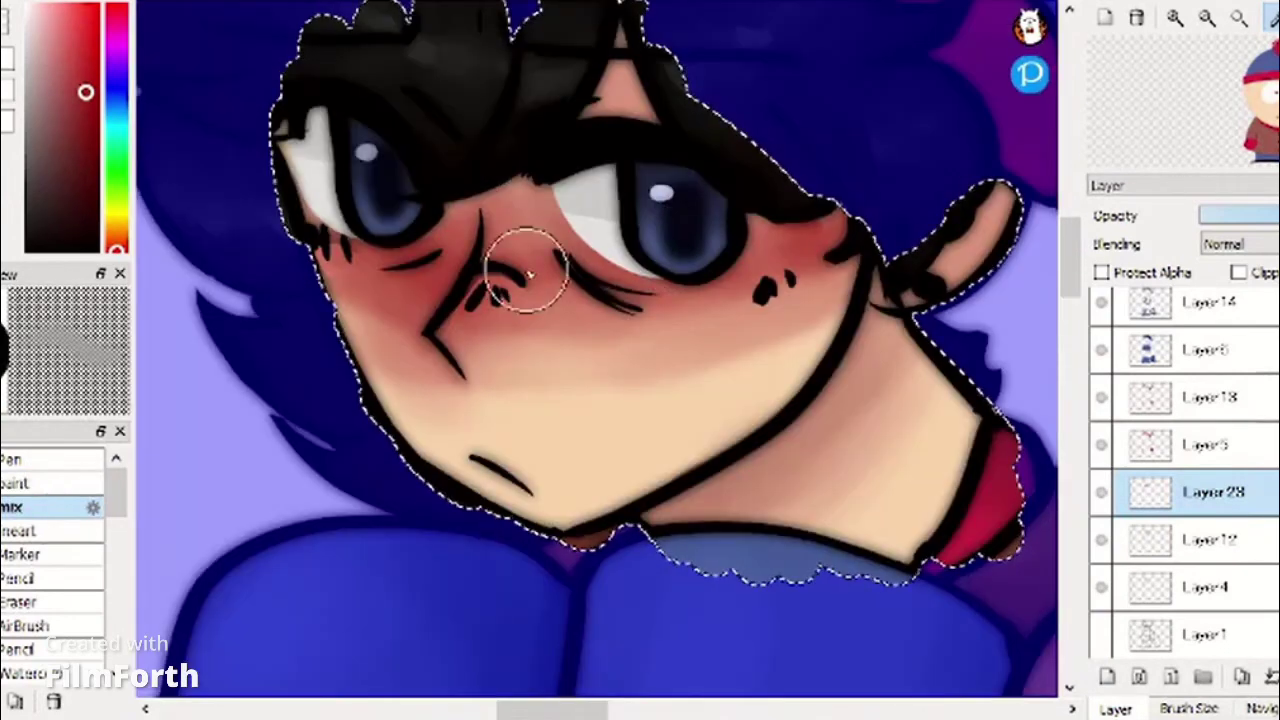
Paint dark violet shadows under both eyes on new Layer24 above the blush and blend them.
left_click(14, 483)
left_click_drag(580, 250, 760, 300)
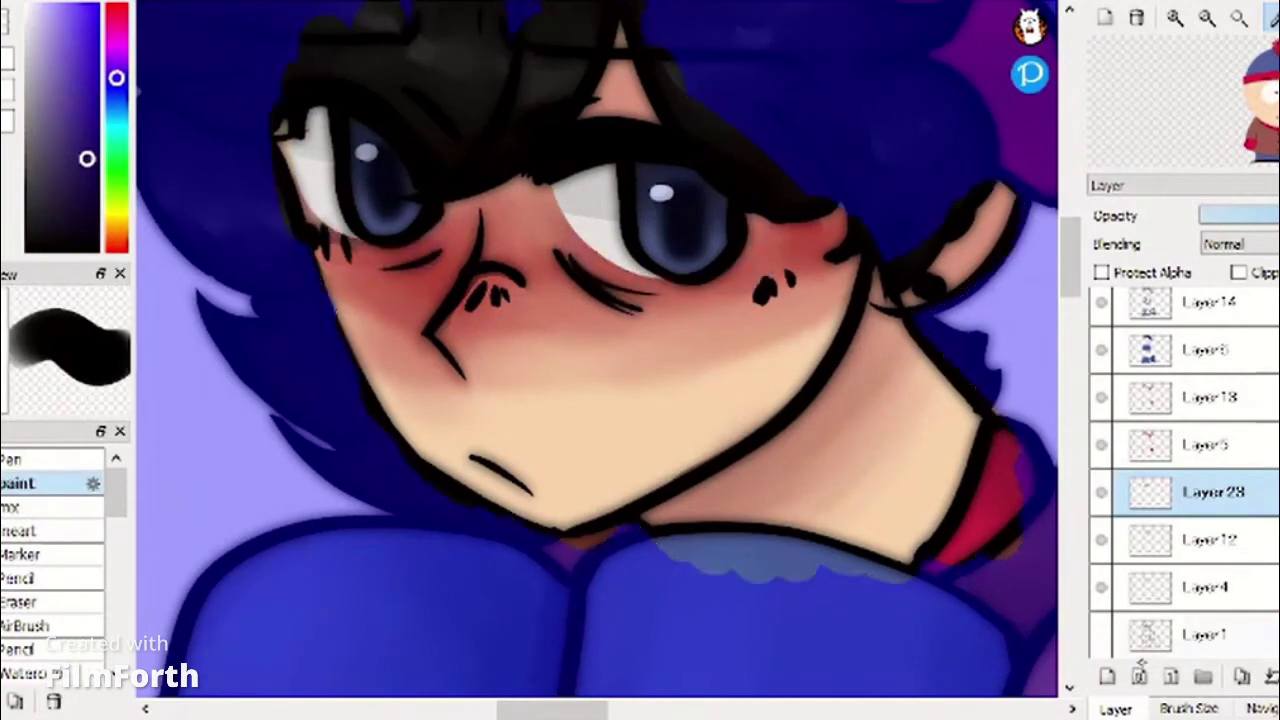
left_click(1106, 676)
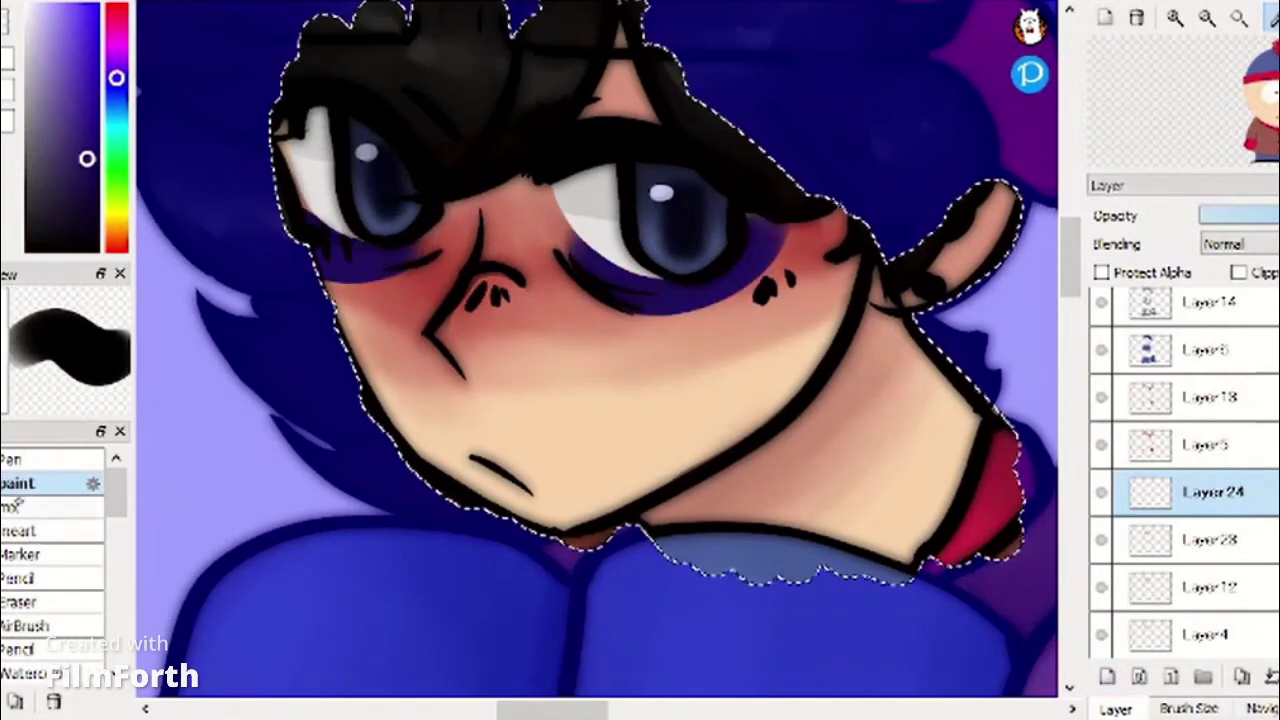
left_click(14, 507)
left_click_drag(330, 265, 600, 280)
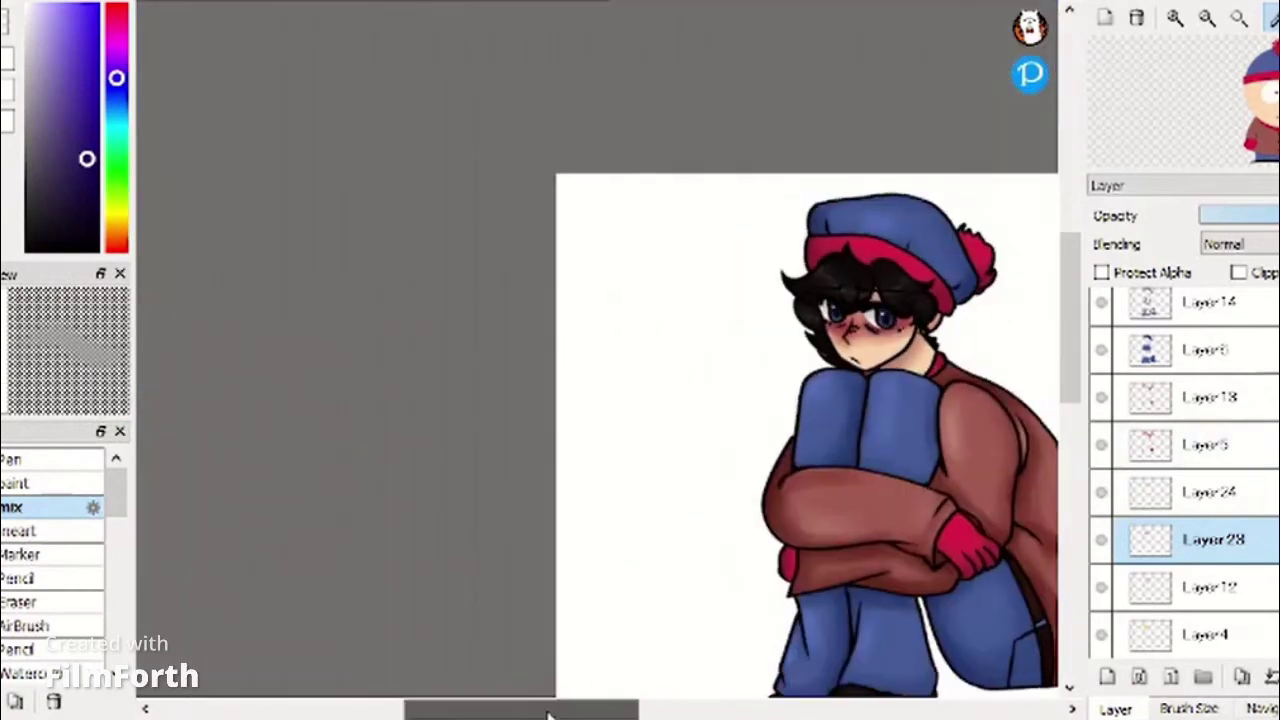
Add Layer25 above the line art layers and fill the background around the character with dark red.
left_click_drag(548, 716, 608, 714)
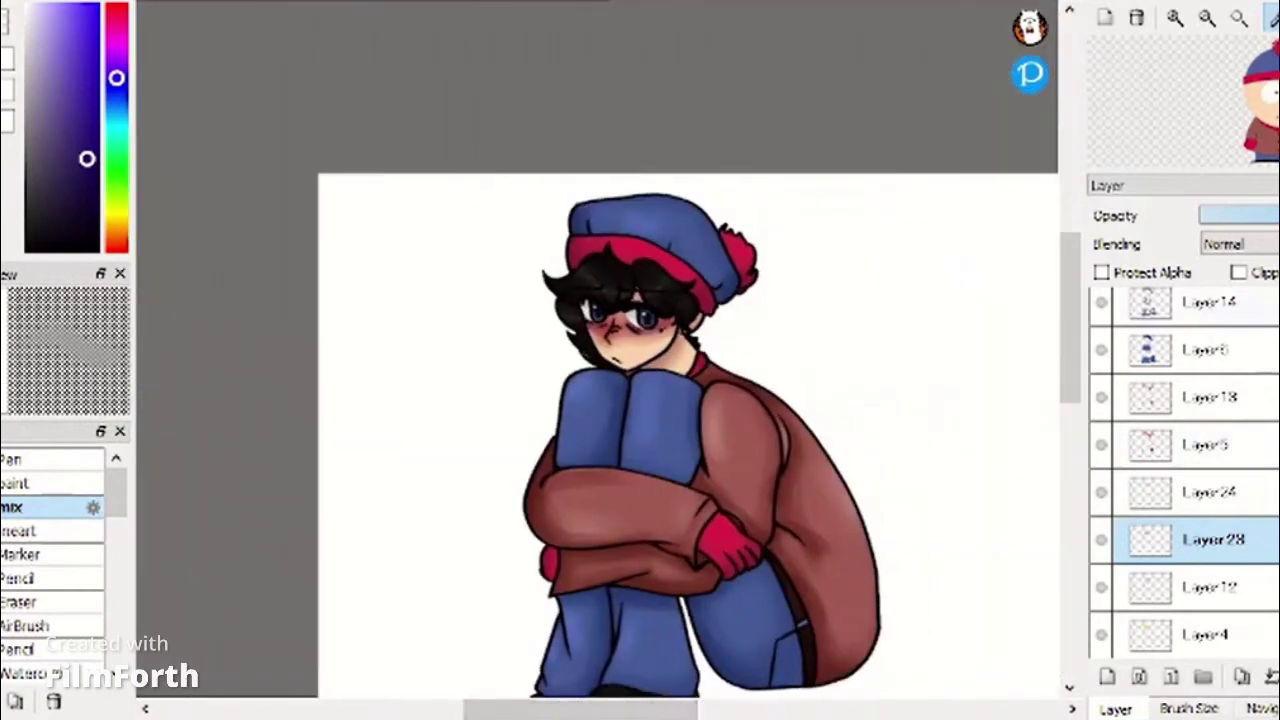
scroll(1190, 480, "up", 5)
left_click(1208, 312)
left_click(1108, 677)
left_click_drag(120, 147, 117, 240)
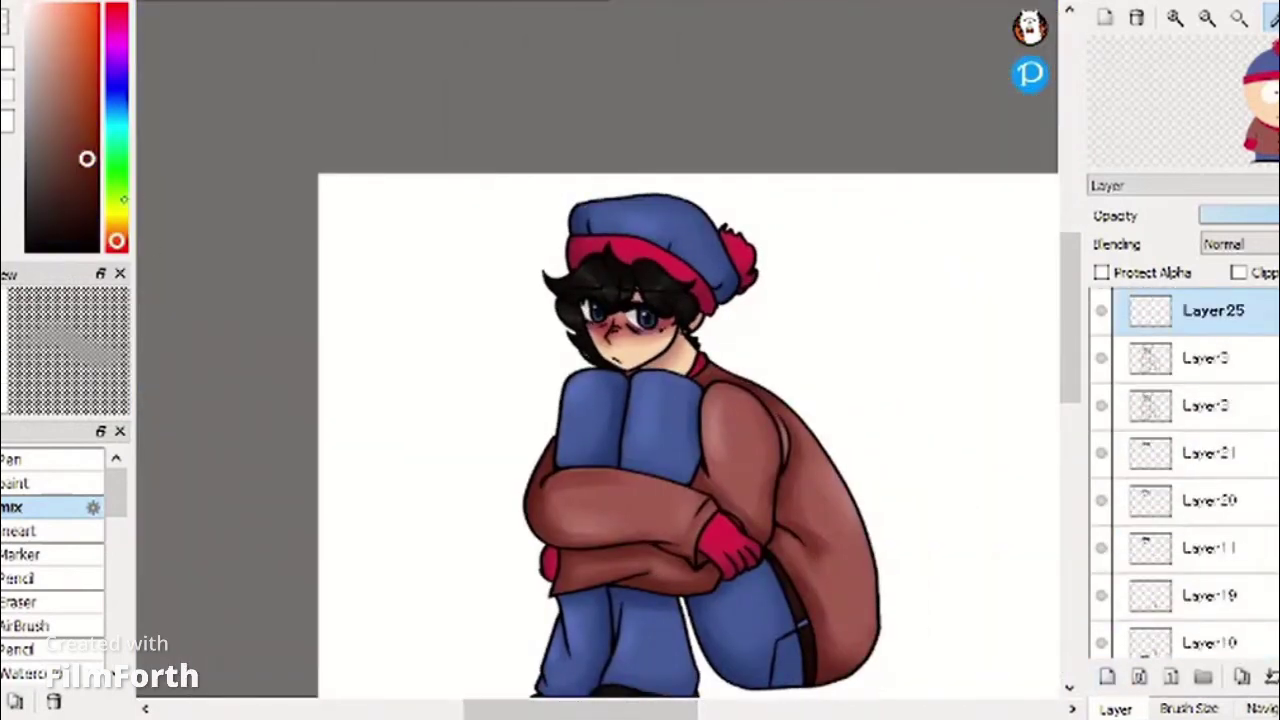
left_click(53, 32)
left_click(117, 250)
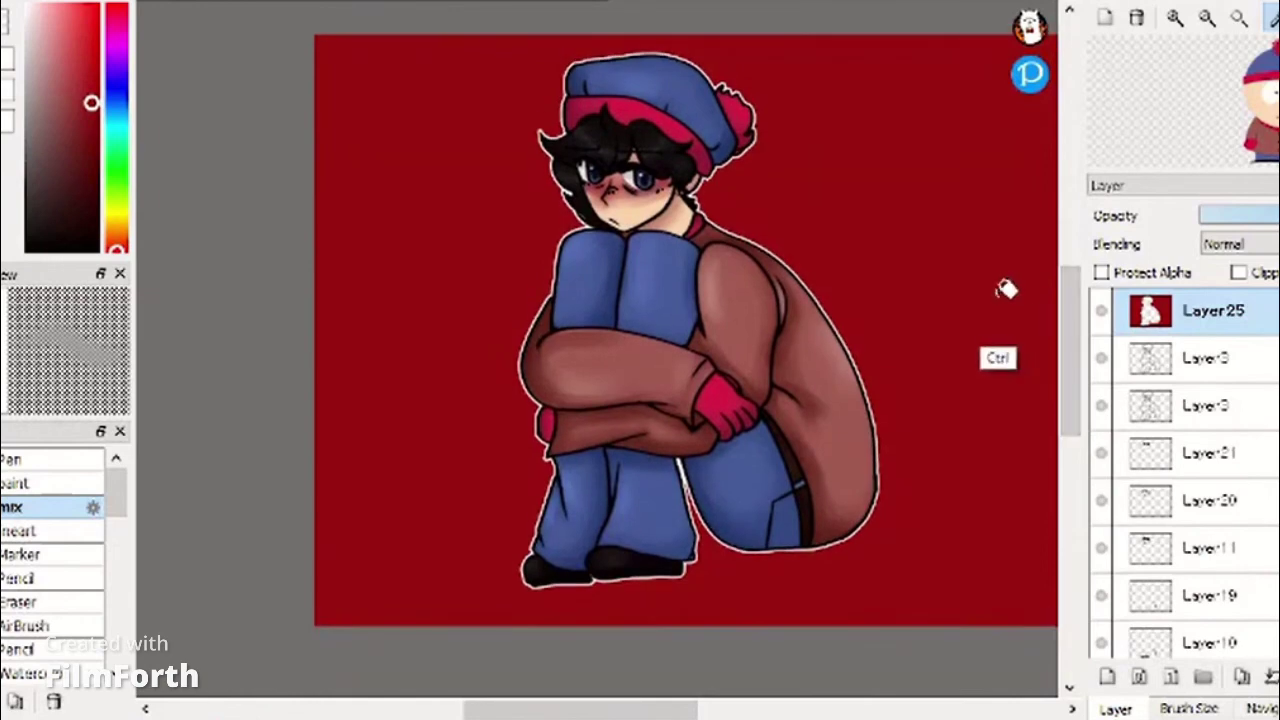
Undo the dark red fill and fill the background on Layer25 with purple instead.
key("ctrl+z")
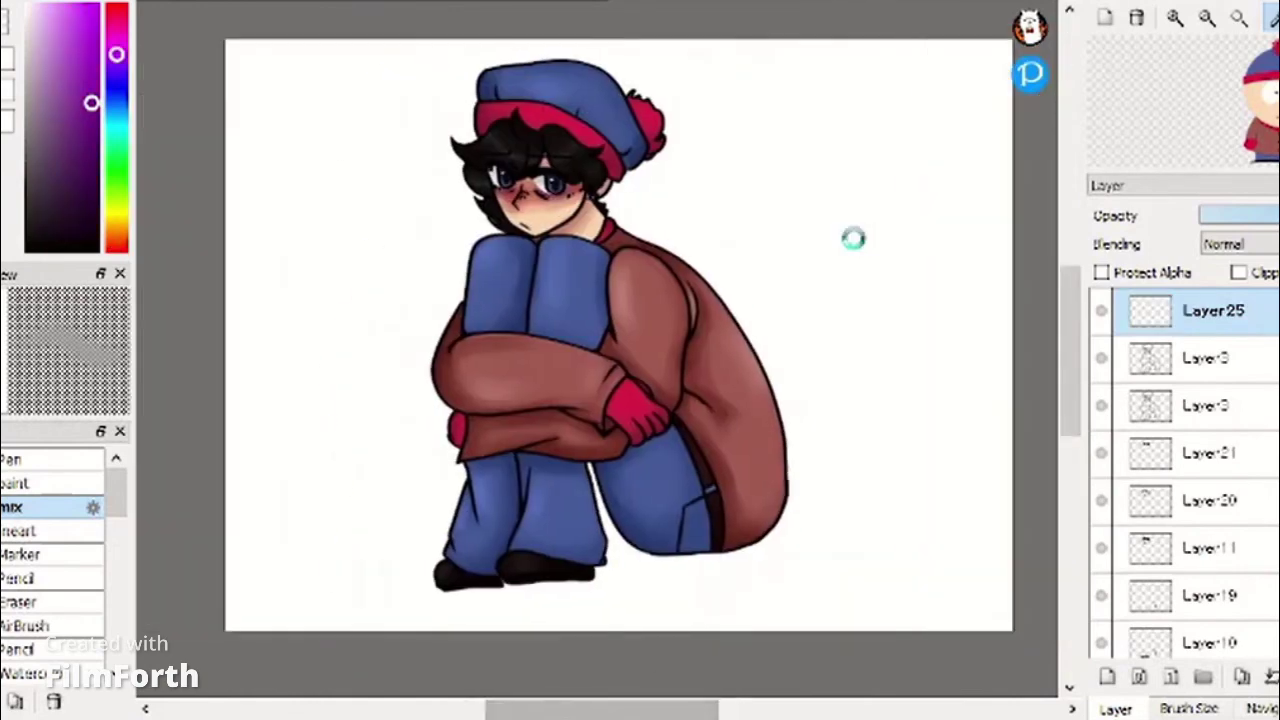
left_click(463, 222)
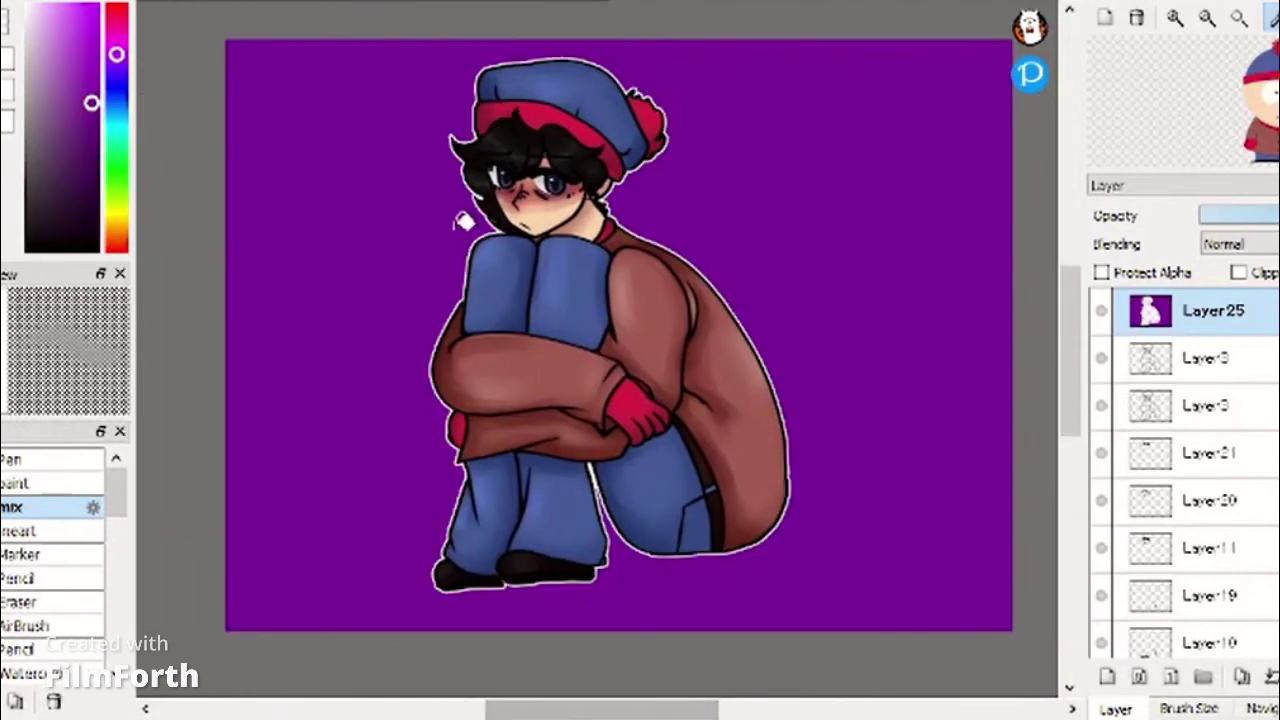
Select the character's silhouette by inverting the selection made from Layer25's background, and add Layer26 on top.
left_click(95, 2)
left_click(190, 150)
left_click(95, 2)
left_click(190, 60)
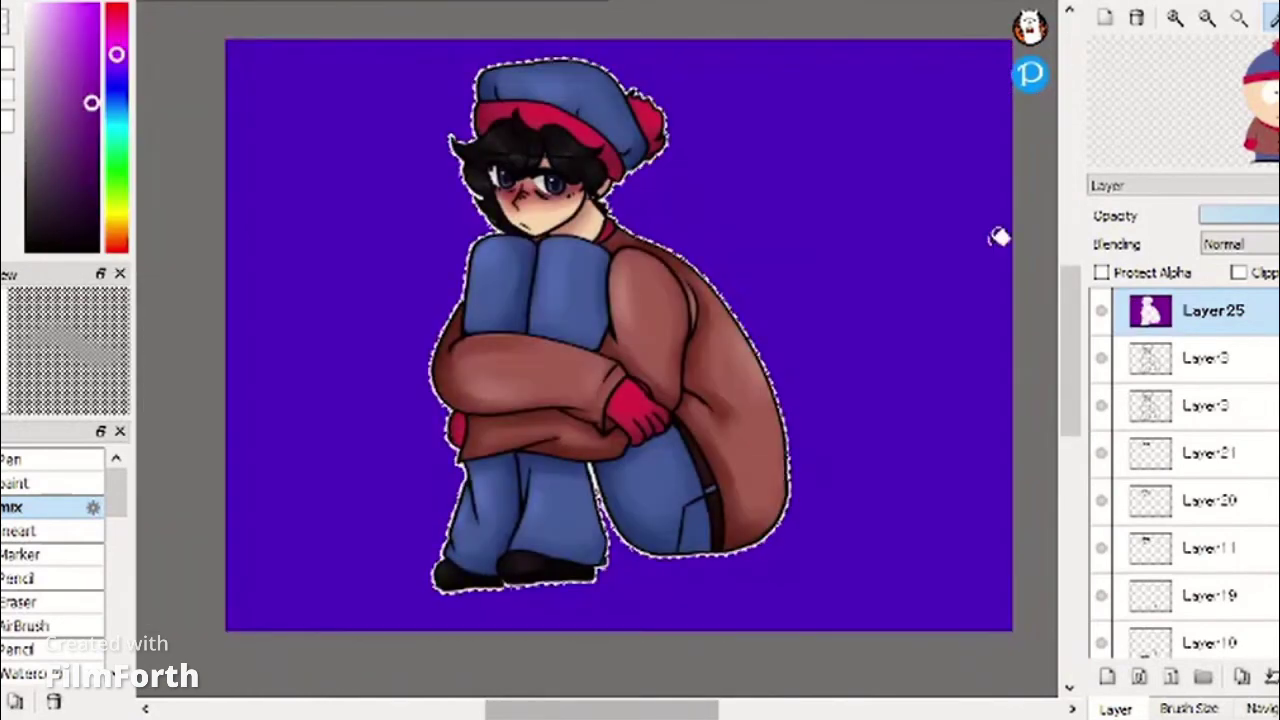
left_click(1108, 677)
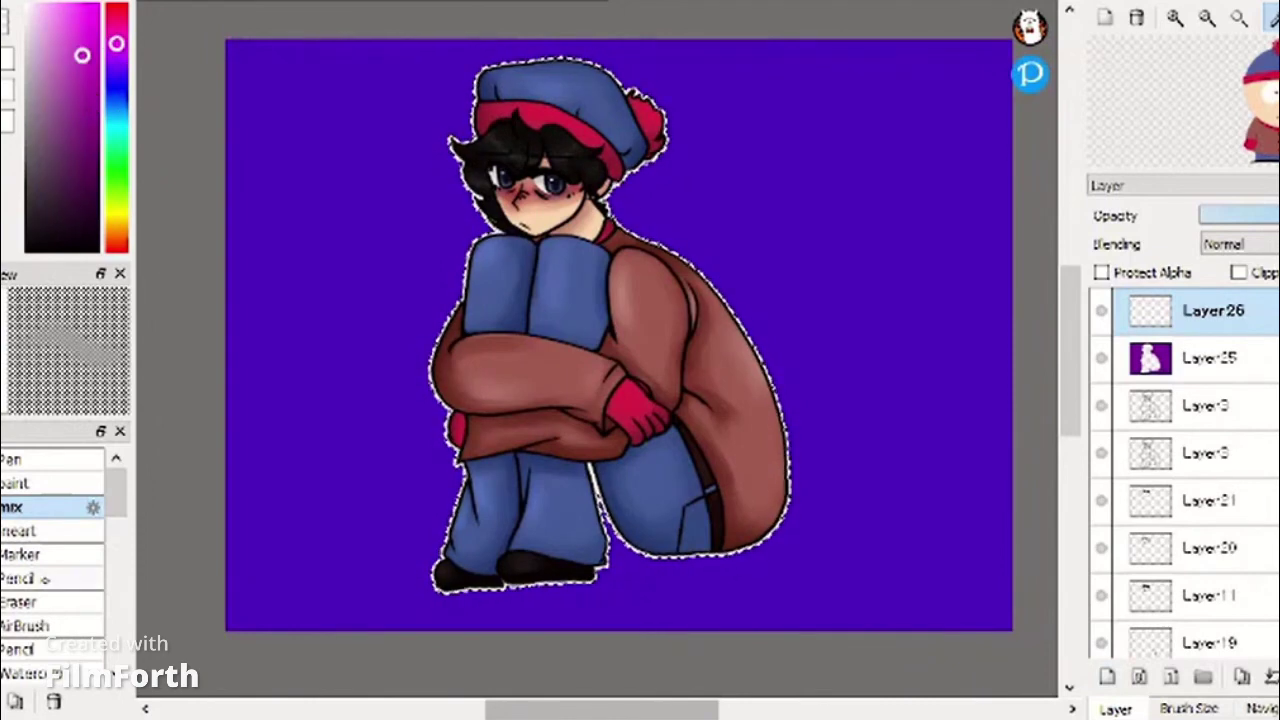
Cover the whole selected character silhouette with magenta on Layer26 using the Watercolor brush and reduce it to a translucent tint.
left_click(40, 673)
mouse_move(594, 80)
left_mouse_down()
mouse_move(314, 546)
mouse_move(651, 511)
left_mouse_up()
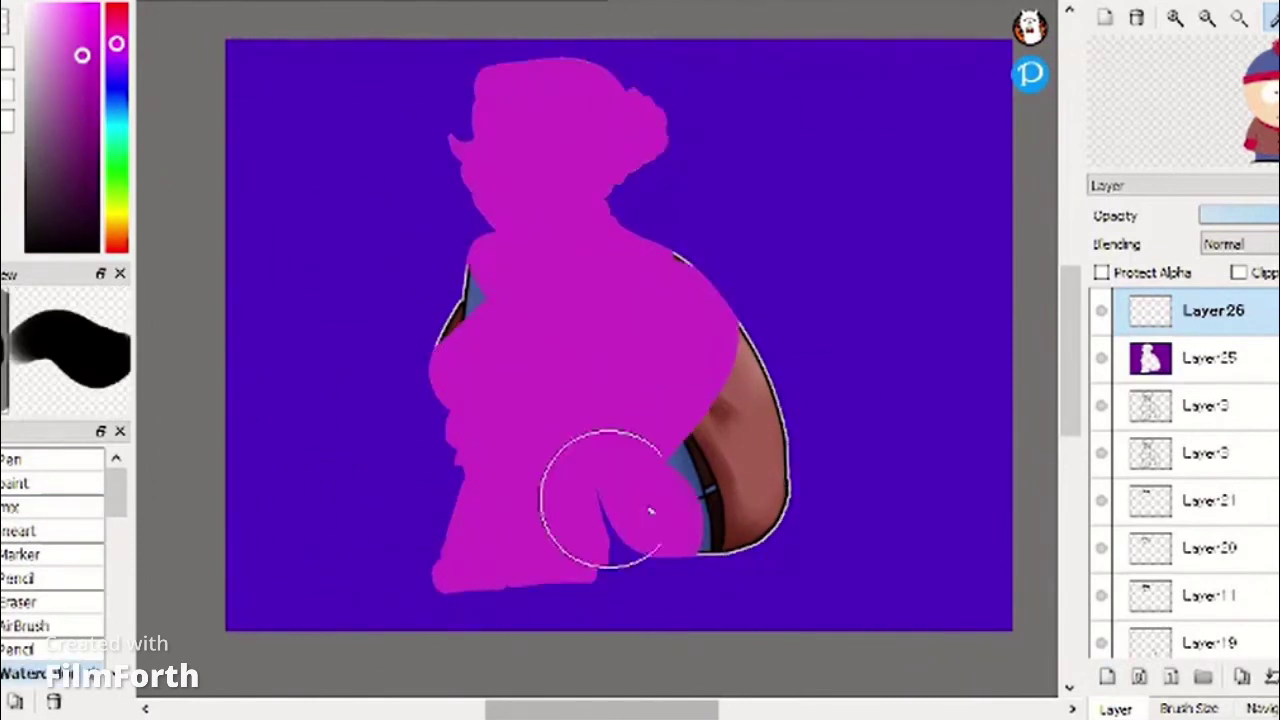
left_click_drag(505, 243, 468, 180)
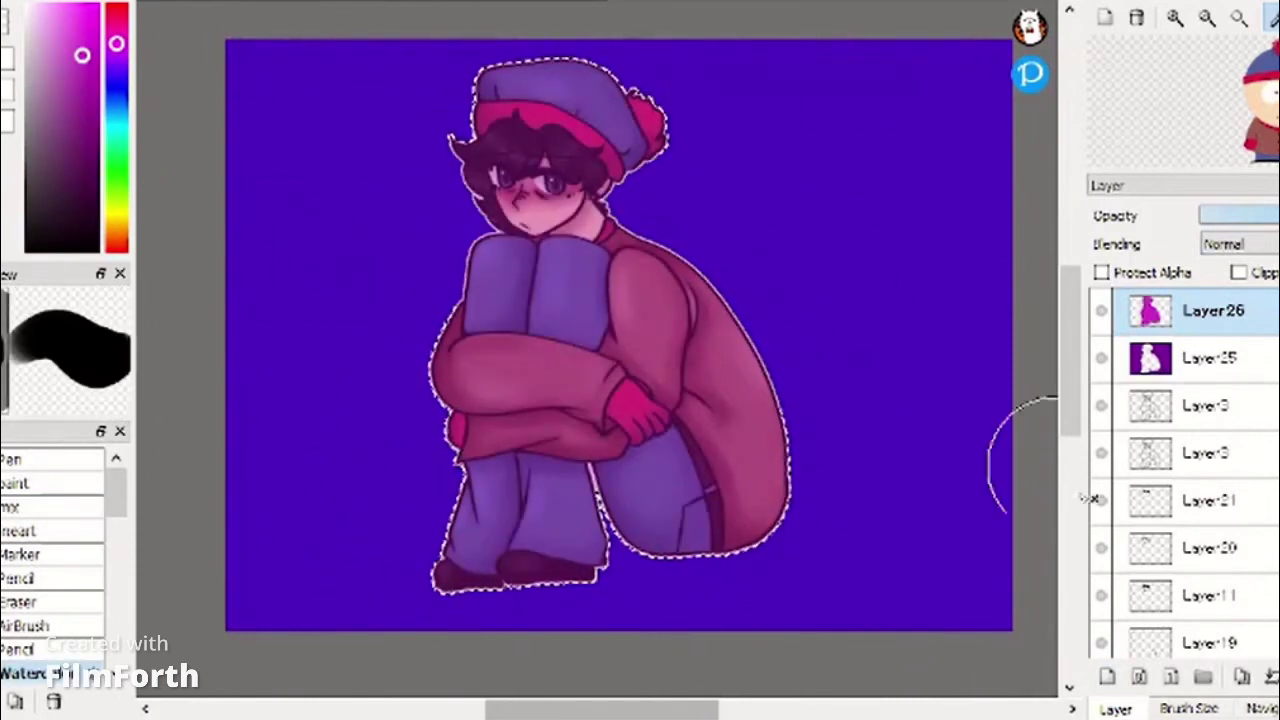
Add Layer27 and paint the lower part of the character, up to the sweater's back, with dark magenta inside the selection.
left_click(1108, 677)
left_click(76, 157)
left_click(93, 150)
mouse_move(800, 400)
left_mouse_down()
mouse_move(363, 523)
mouse_move(816, 243)
left_mouse_up()
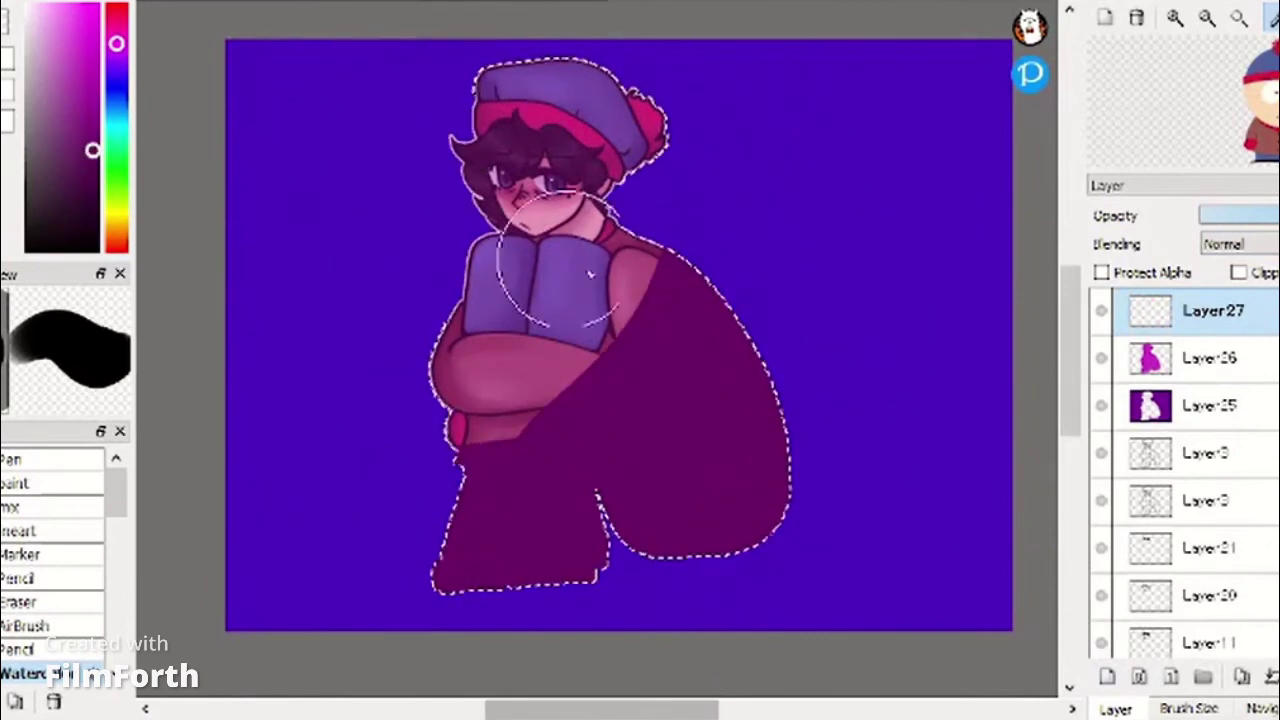
left_click_drag(315, 409, 620, 430)
Soften the dark magenta on Layer27 with a Gaussian Blur of 81, change the layer's blending mode and clear the selection.
left_click(45, 2)
left_click(110, 205)
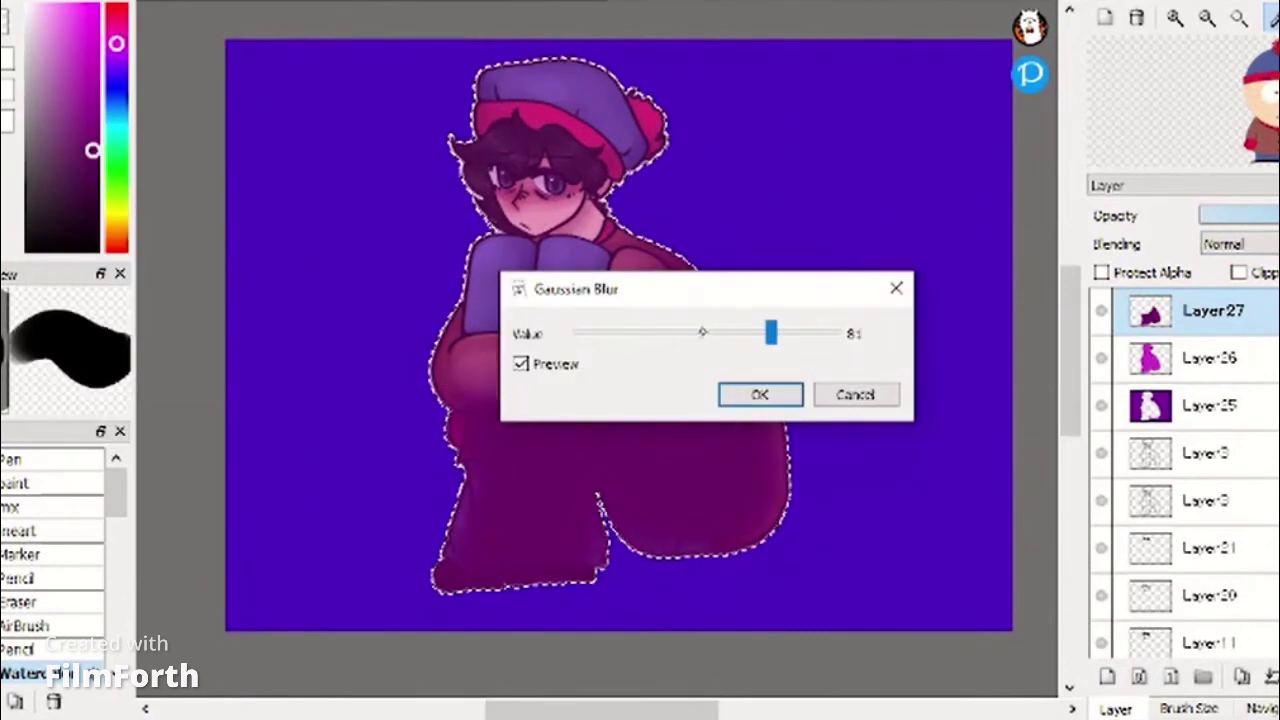
left_click(760, 395)
left_click(1238, 244)
left_click(1236, 280)
key("ctrl+d")
Add Layer28 and airbrush pale pink light along the character's front edge, hat and knees within the silhouette selection.
left_click(1108, 677)
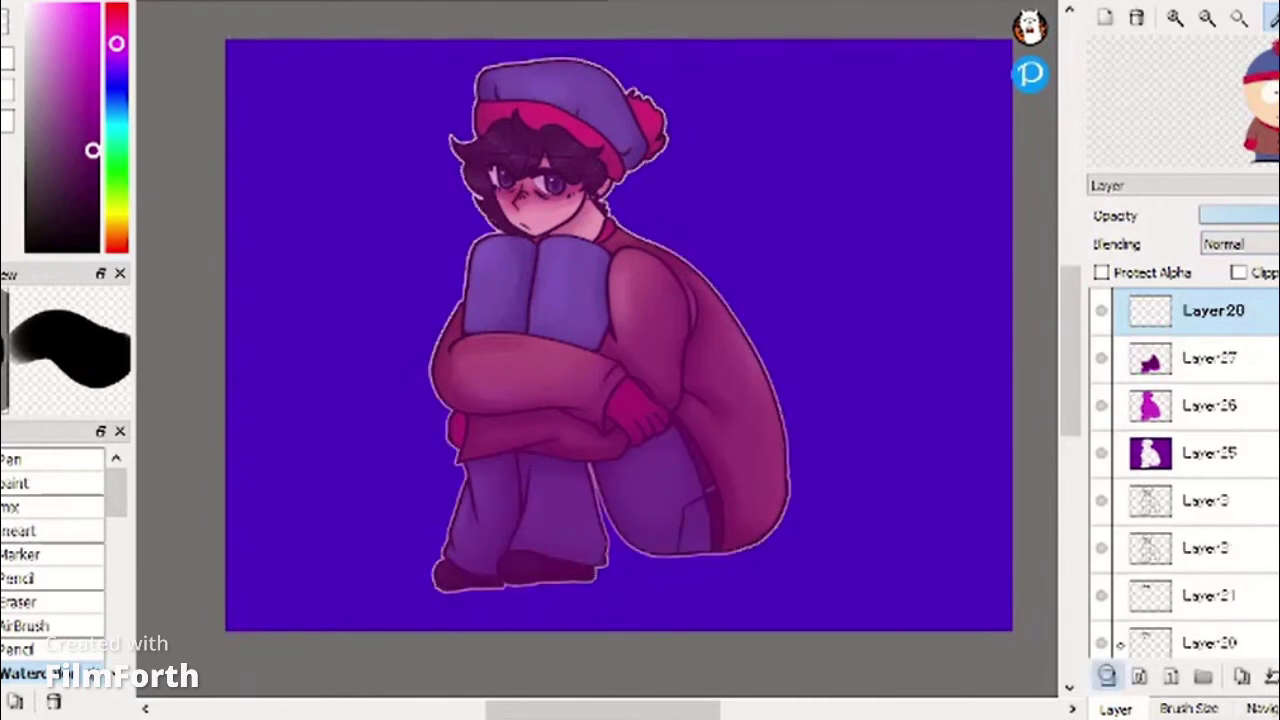
left_click(68, 628)
left_click_drag(116, 494, 116, 524)
left_click(75, 548)
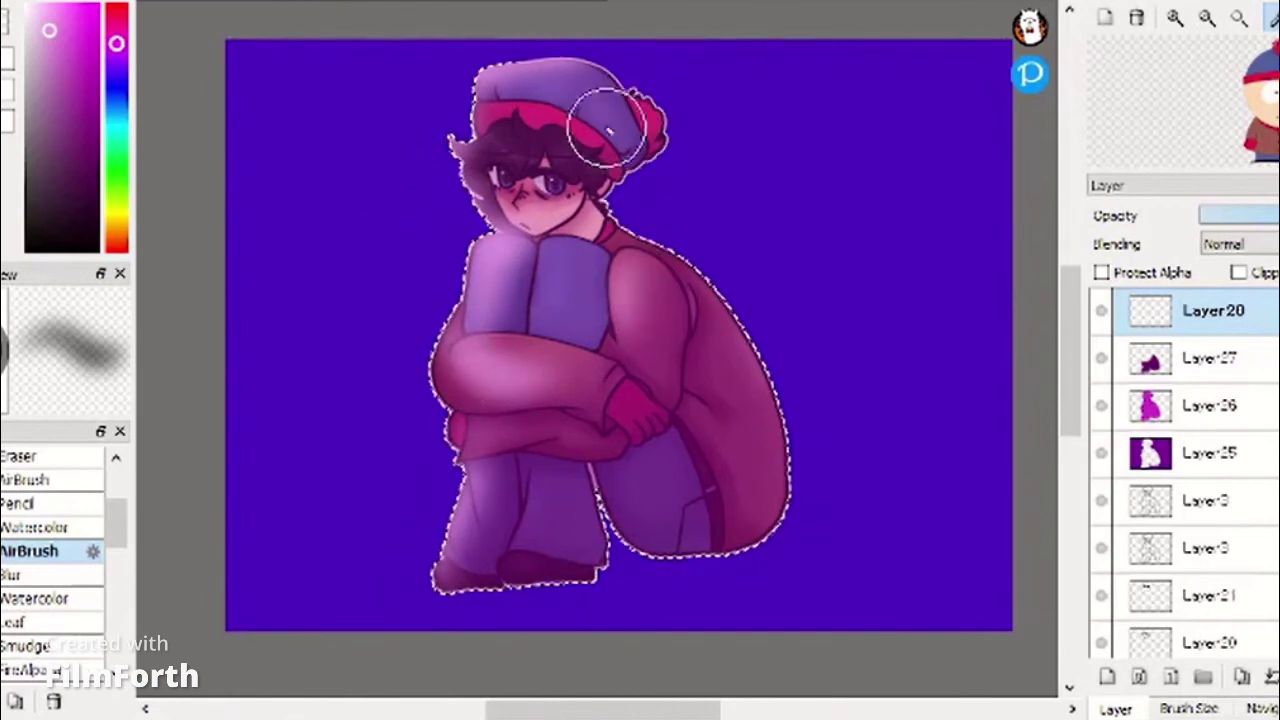
Add Layer29 and airbrush bright red blush across the character's cheeks and nose.
left_click(1108, 677)
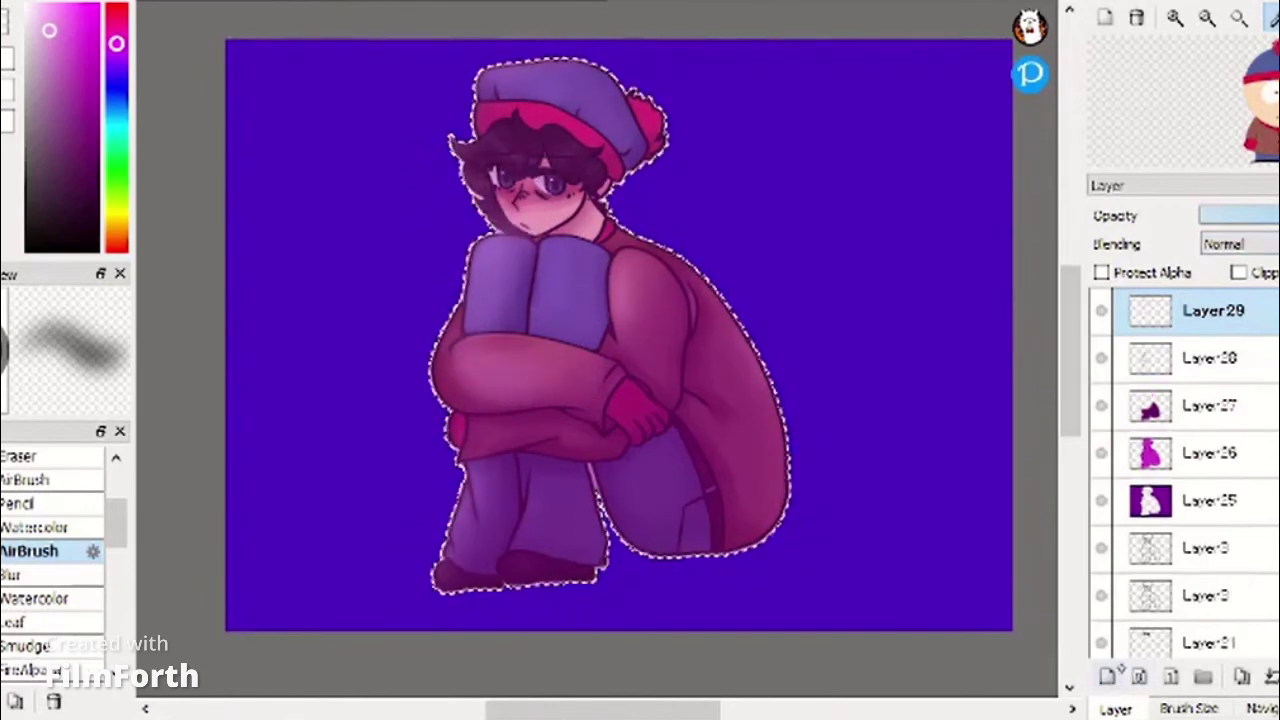
left_click(117, 249)
left_click(92, 20)
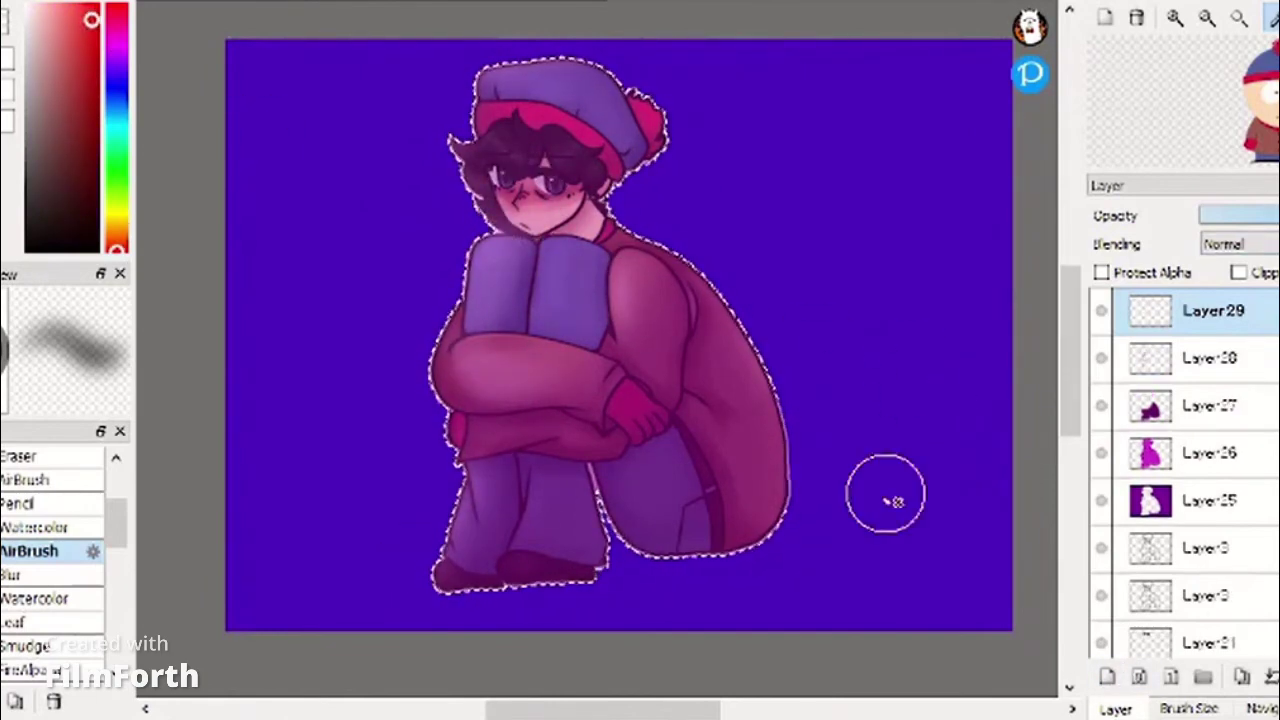
left_click(50, 480)
left_click_drag(575, 188, 554, 205)
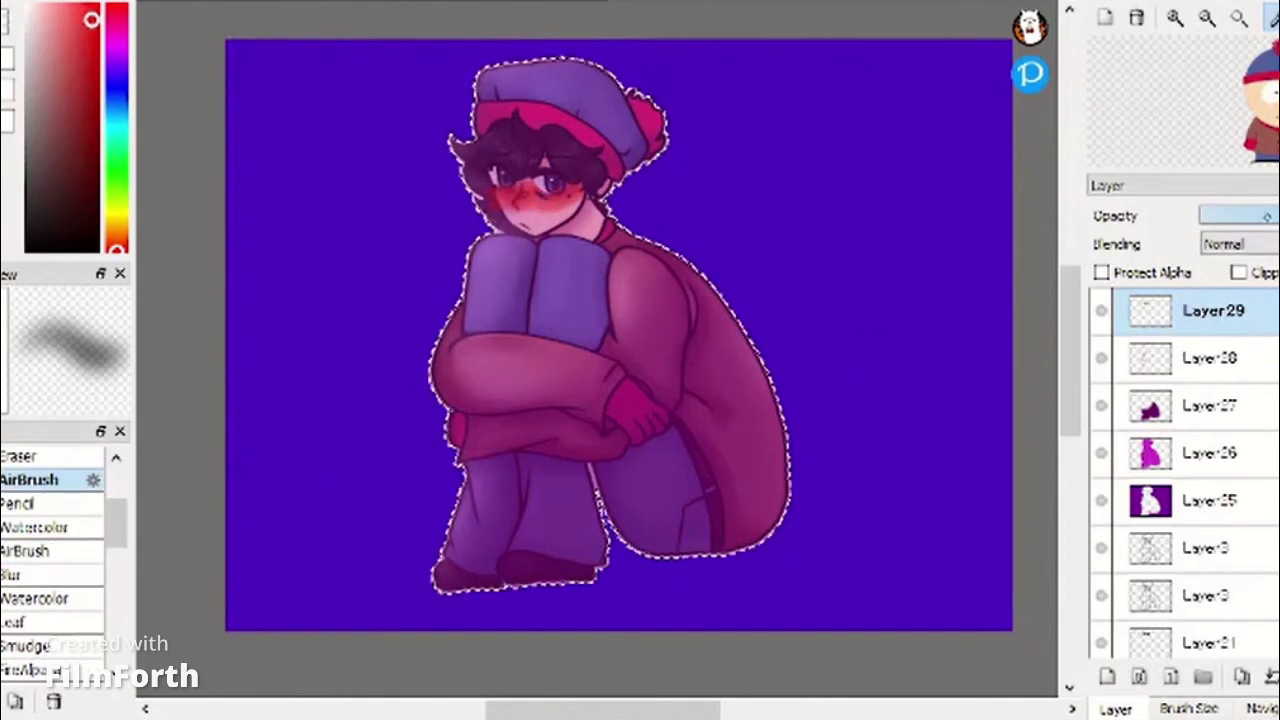
Deselect, weaken the tint and effect layers above Layer25 with its background hidden, and show the Layer25 background again.
key("ctrl+d")
left_click(1104, 500)
left_click(1215, 453)
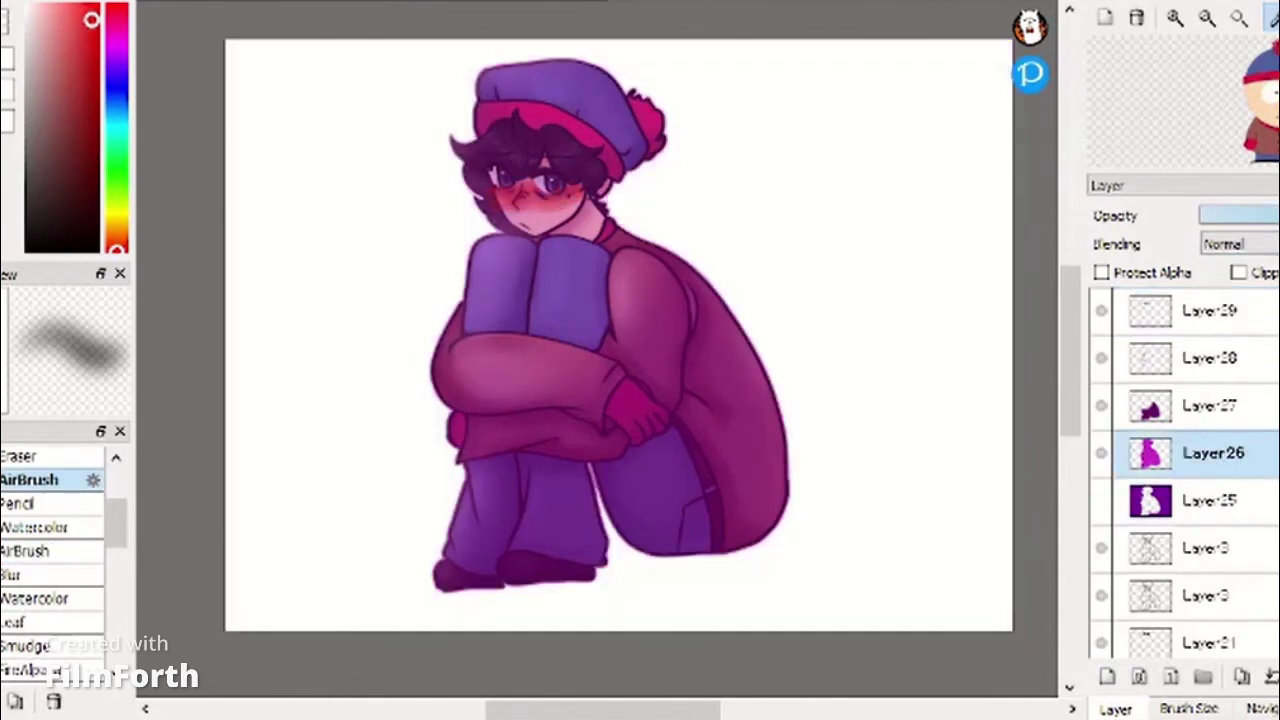
left_click(1215, 405)
left_click(1212, 358)
left_click(1212, 310)
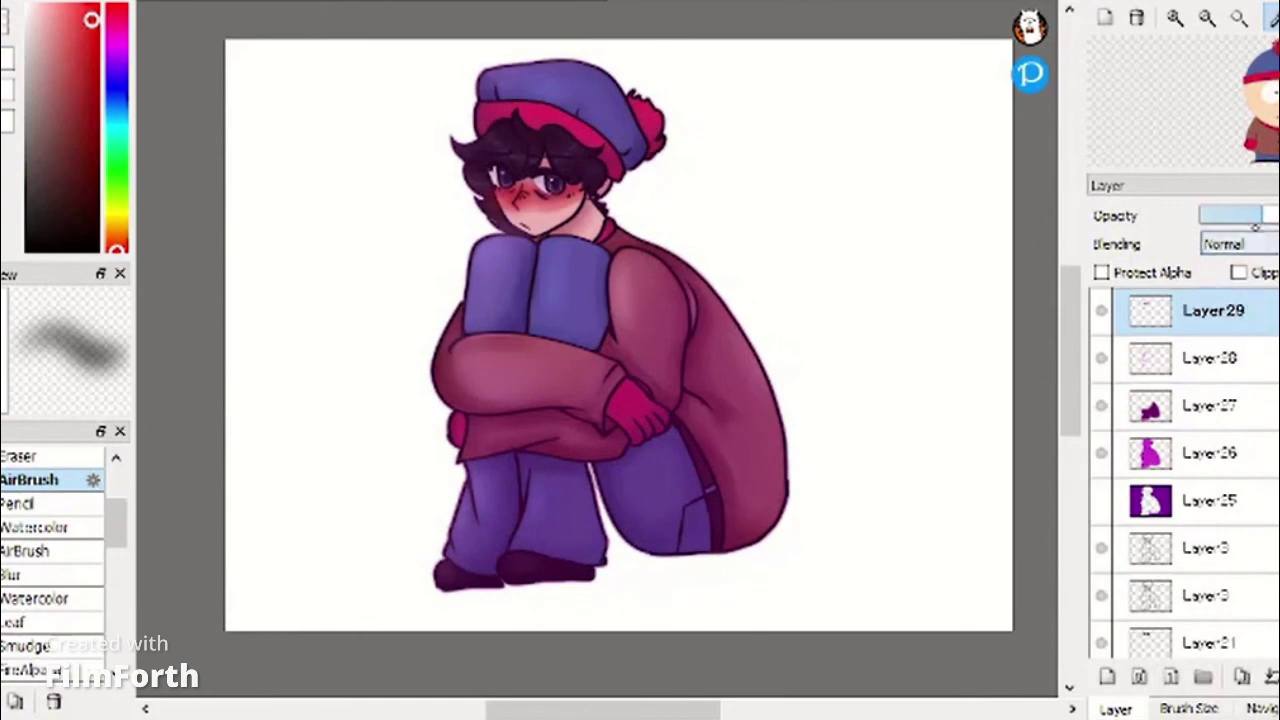
left_click(1104, 500)
left_click(1212, 500)
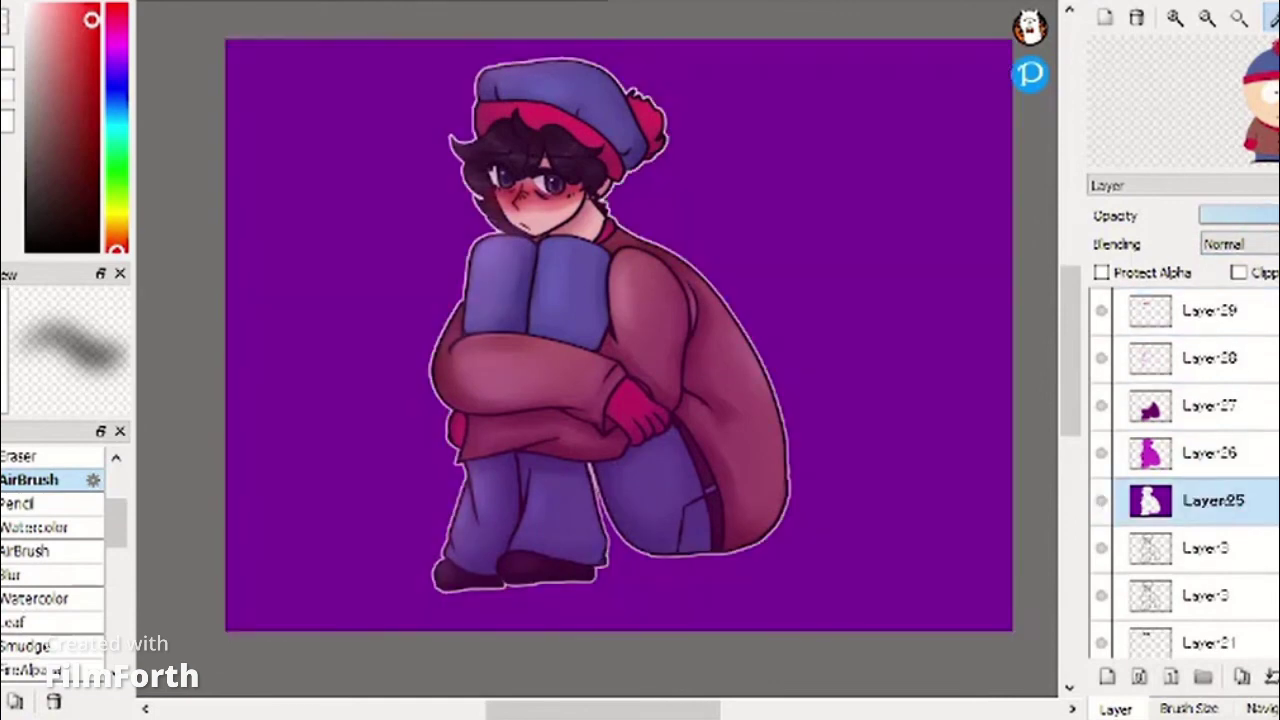
Move Layer25 beneath Layer4 and paint over the white gaps around the character with the sampled background purple.
left_click(38, 527)
left_click(380, 233, "alt")
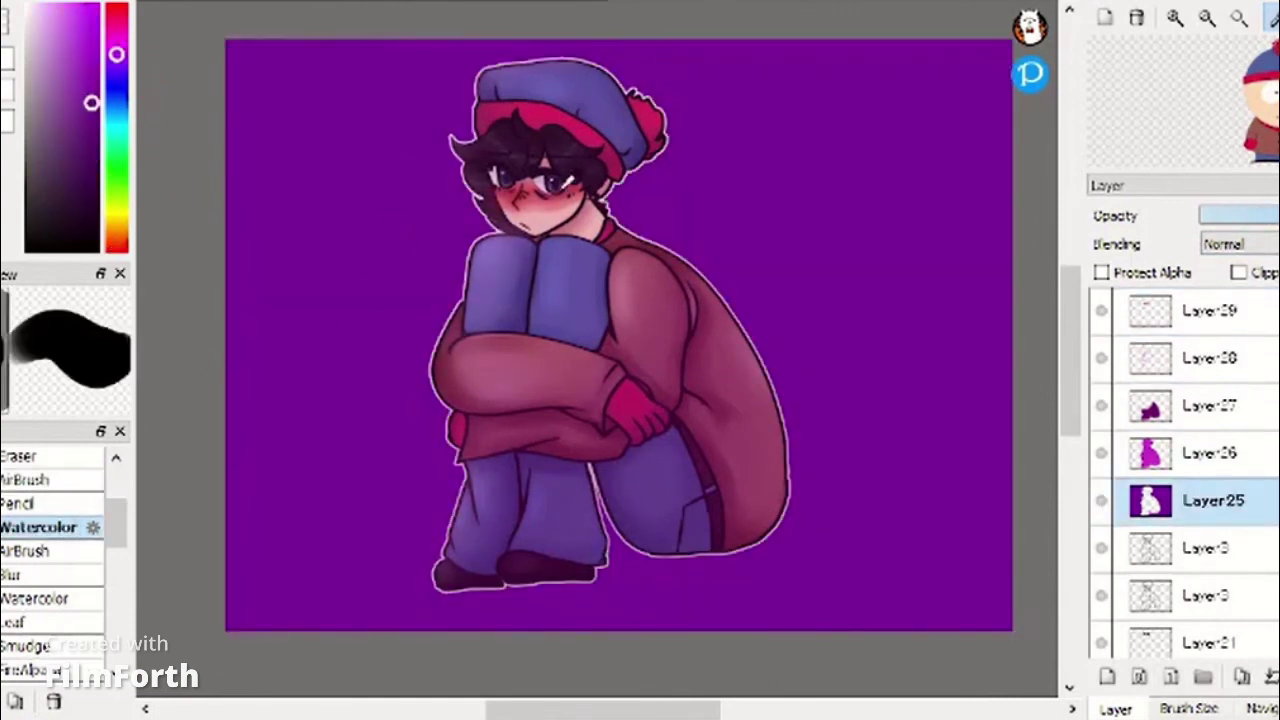
left_click_drag(500, 130, 649, 48)
key("ctrl+z")
mouse_move(1212, 500)
left_mouse_down()
mouse_move(1212, 652)
mouse_move(1212, 561)
left_mouse_up()
left_click_drag(500, 140, 661, 177)
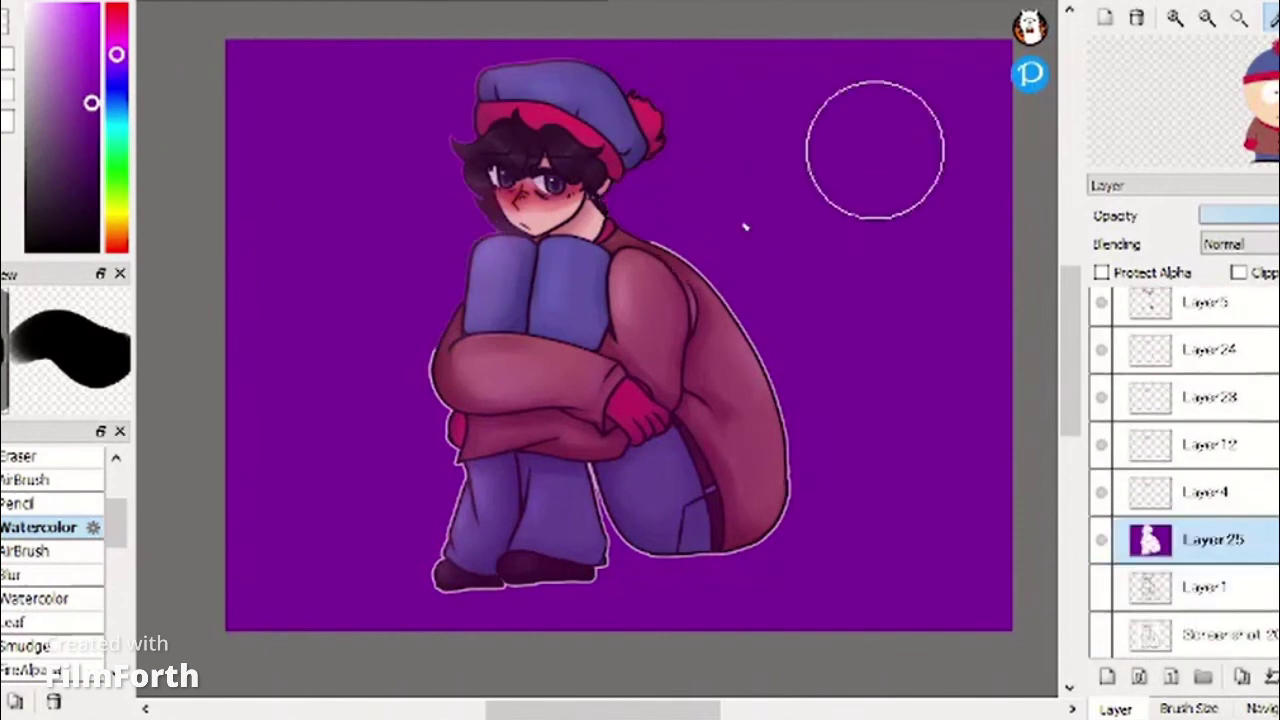
mouse_move(706, 440)
left_mouse_down()
mouse_move(672, 235)
mouse_move(550, 208)
left_mouse_up()
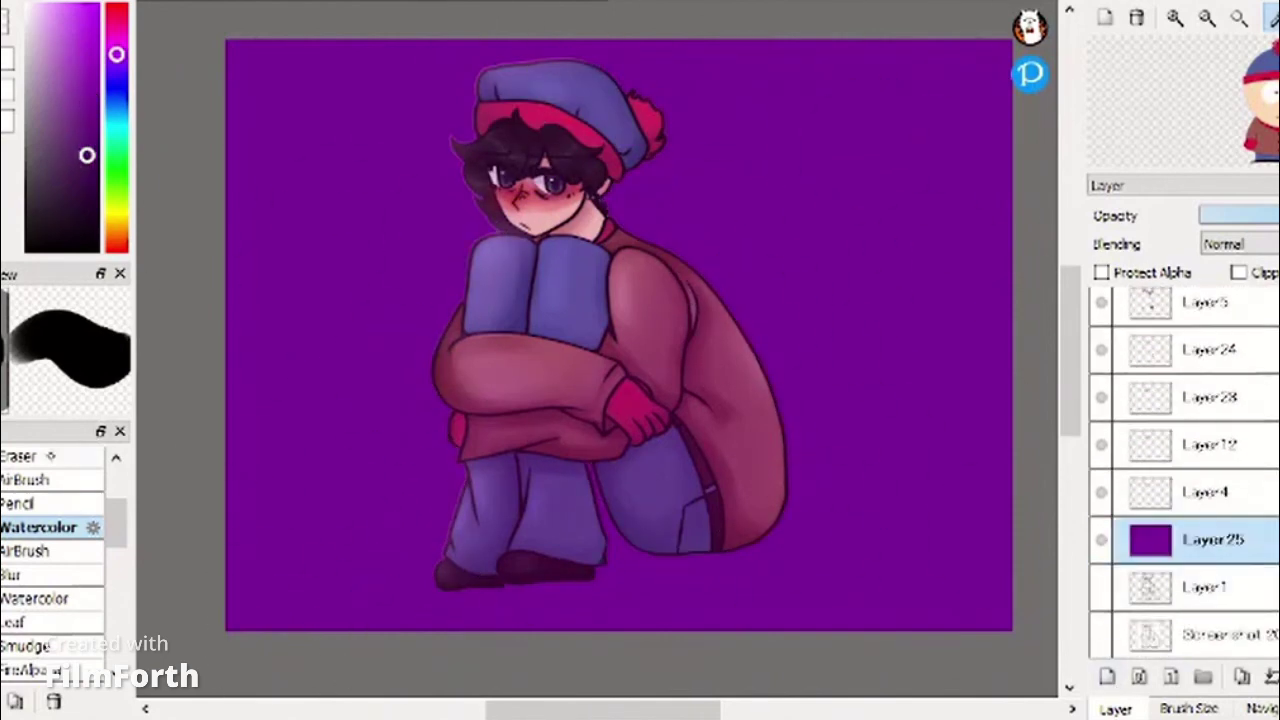
Airbrush a soft darker purple ground shadow beneath the seated character on Layer25.
left_click(45, 551)
left_click_drag(345, 40, 260, 546)
key("ctrl+z")
mouse_move(425, 552)
left_mouse_down()
mouse_move(779, 533)
mouse_move(501, 581)
mouse_move(499, 546)
mouse_move(526, 562)
mouse_move(755, 562)
mouse_move(822, 534)
mouse_move(403, 554)
mouse_move(747, 557)
left_mouse_up()
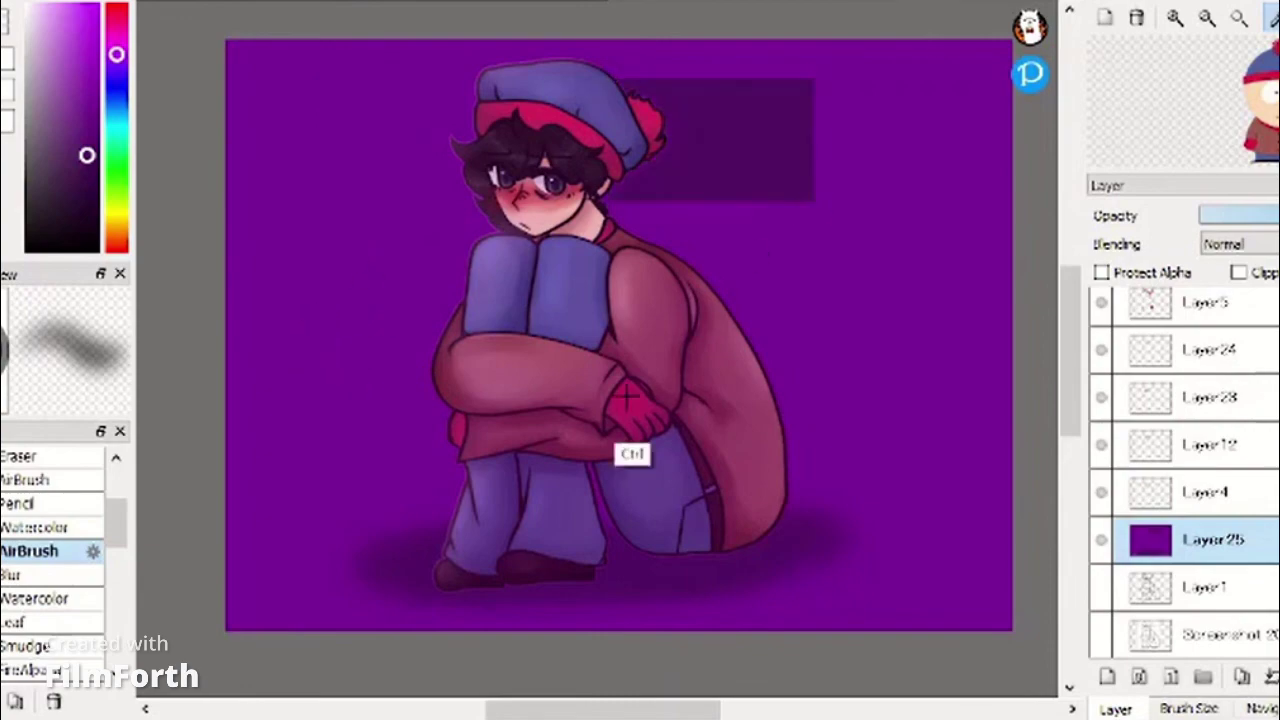
Draw a very dark purple rectangle in the background beside the character's head on Layer25 and undo the extra rectangle.
left_click(93, 241)
left_click(84, 192)
left_click_drag(348, 77, 530, 204)
left_click_drag(650, 256, 842, 394)
key("ctrl+z")
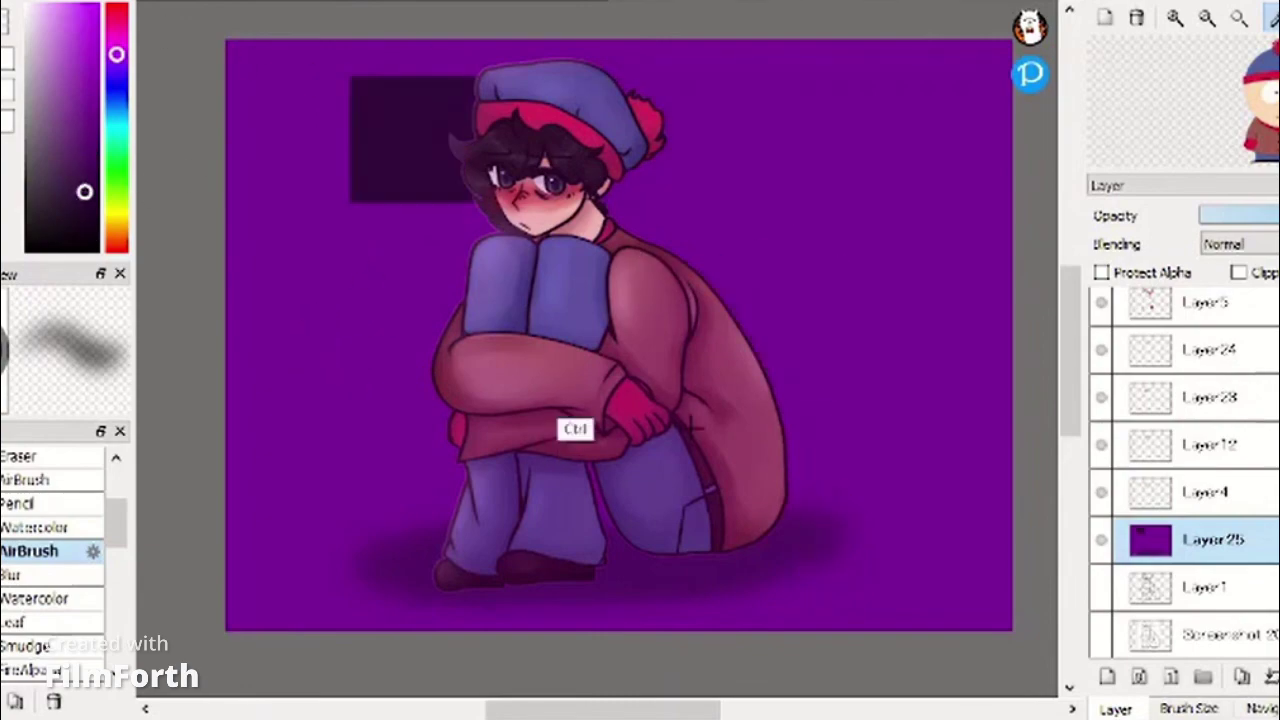